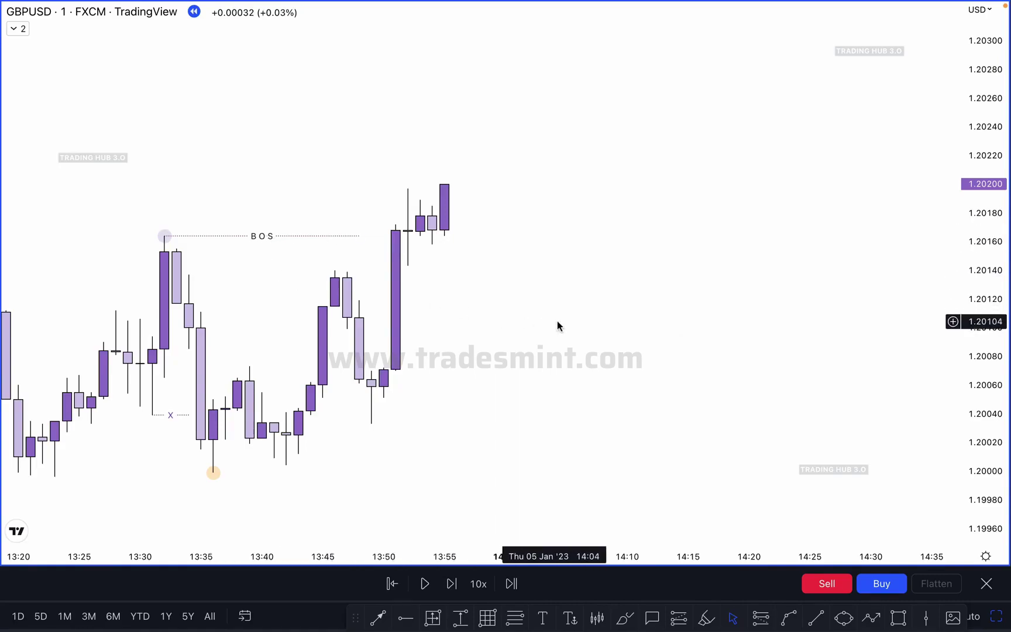
- Trace the price swing from 13:21 to the 13:36 low and underline the X level with brush strokes, and undo them
{"action": "left_click", "coordinate": [624, 618]}
{"action": "mouse_move", "coordinate": [34, 455]}
{"action": "left_mouse_down"}
{"action": "mouse_move", "coordinate": [107, 315]}
{"action": "mouse_move", "coordinate": [141, 396]}
{"action": "mouse_move", "coordinate": [182, 225]}
{"action": "left_mouse_up"}
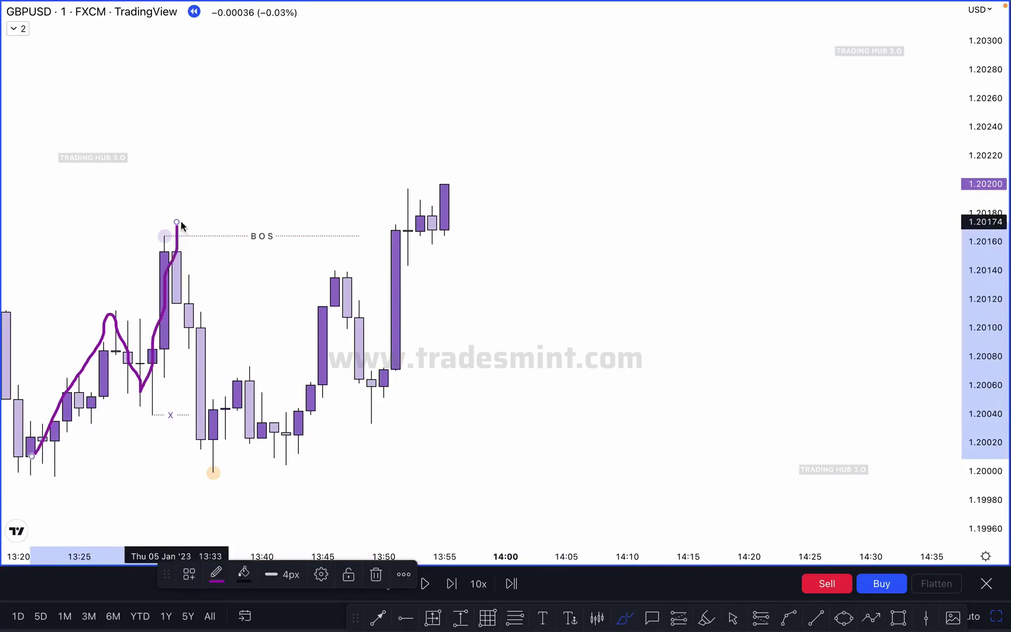
{"action": "left_click_drag", "start_coordinate": [141, 416], "coordinate": [177, 415]}
{"action": "left_click_drag", "start_coordinate": [177, 226], "coordinate": [214, 462]}
{"action": "mouse_move", "coordinate": [131, 415]}
{"action": "left_mouse_down"}
{"action": "mouse_move", "coordinate": [173, 414]}
{"action": "mouse_move", "coordinate": [143, 413]}
{"action": "left_mouse_up"}
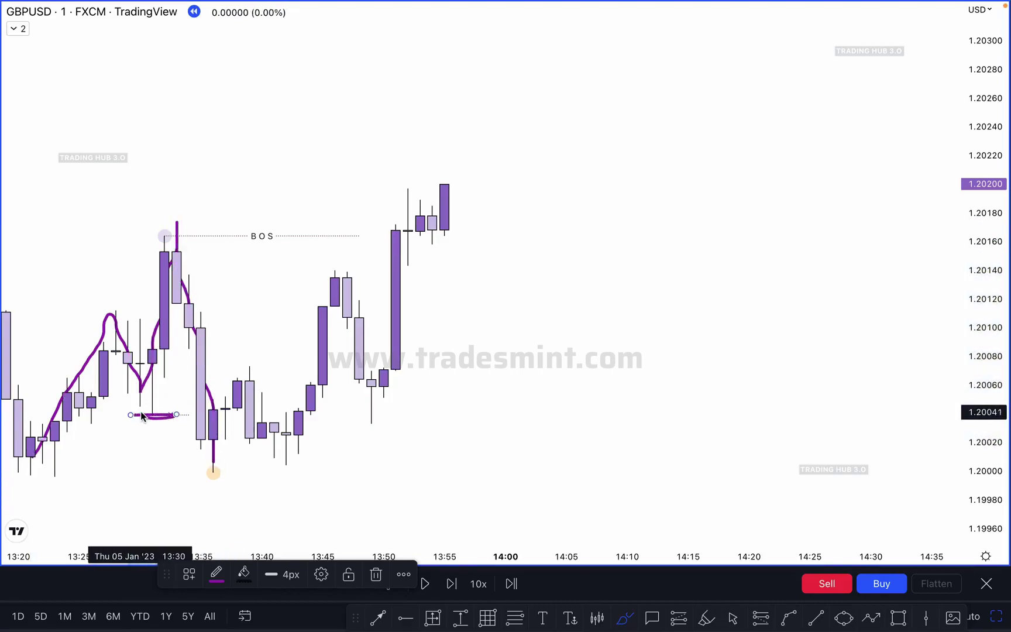
{"action": "key", "text": "super+z"}
{"action": "key", "text": "super+z"}
{"action": "key", "text": "super+z"}
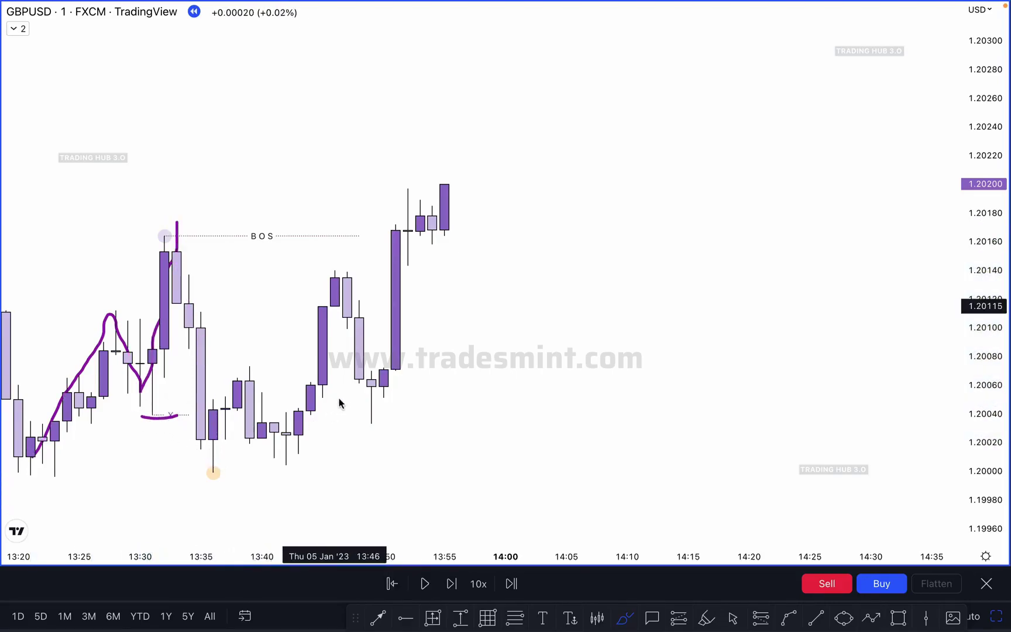
{"action": "key", "text": "ctrl+z"}
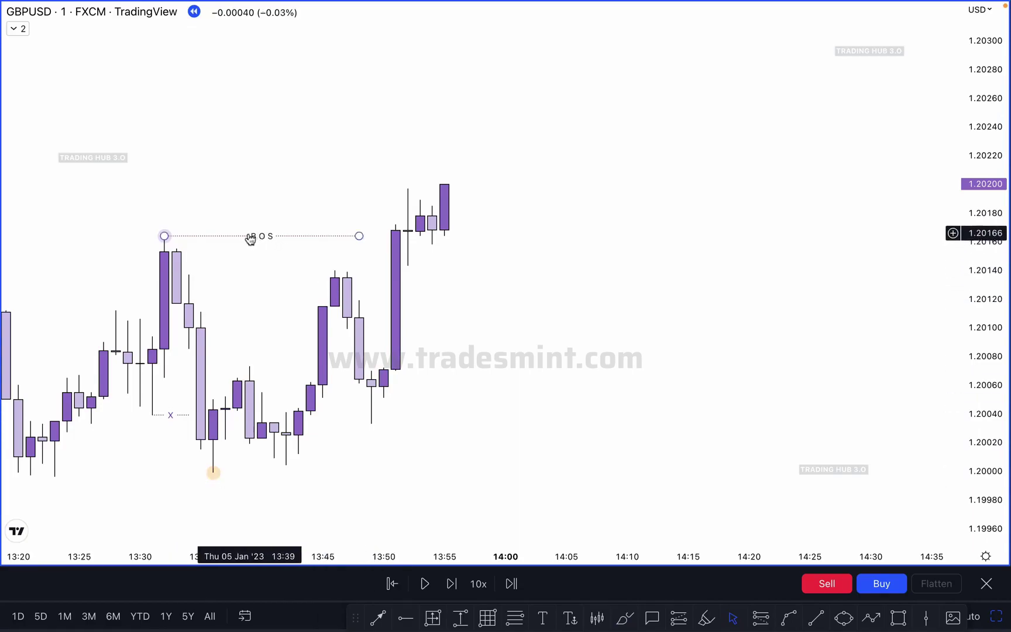
- Extend the BOS line to the 13:50 candle and add a dotted IDM line at the 13:49 low, 1.20033
{"action": "left_click_drag", "start_coordinate": [359, 236], "coordinate": [384, 237]}
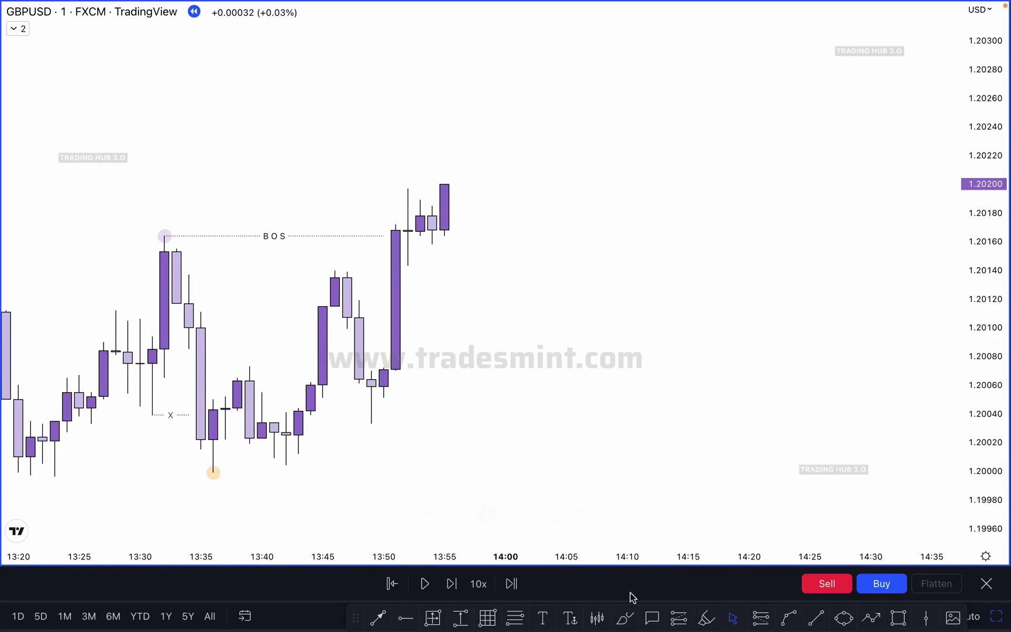
{"action": "key", "text": "alt+t"}
{"action": "left_click_drag", "start_coordinate": [371, 424], "coordinate": [457, 423]}
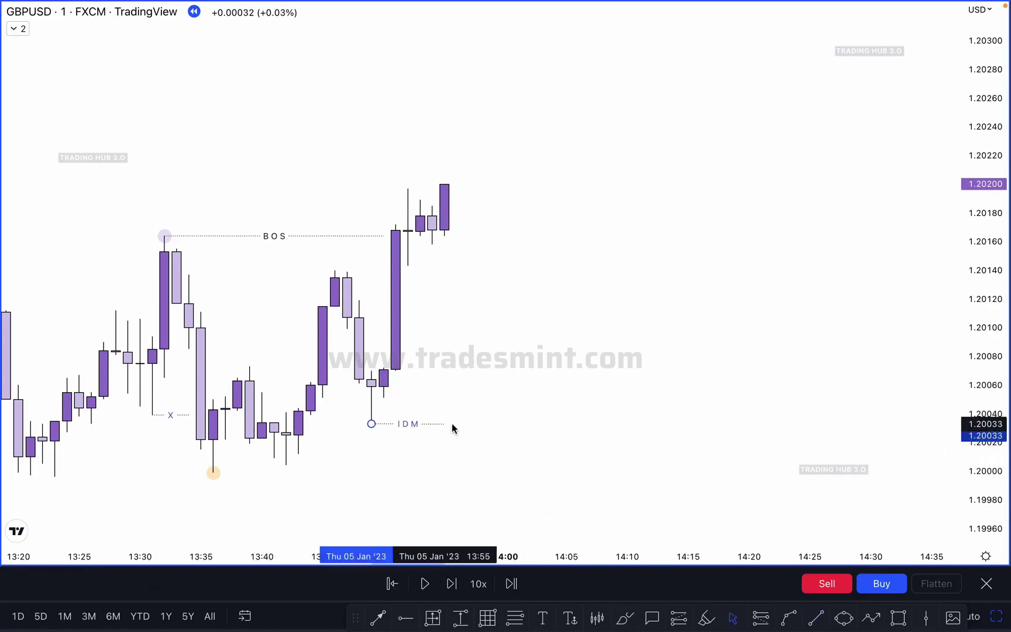
{"action": "left_click", "coordinate": [524, 361]}
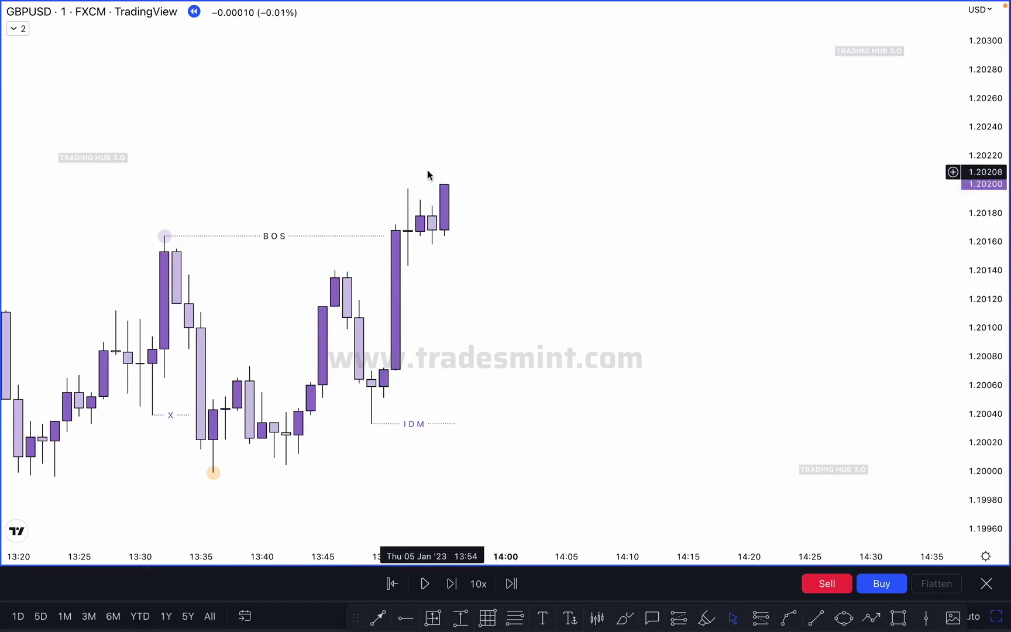
- Mark the 13:52 candle's high and low and the two candles inside its range with brush strokes, and undo them
{"action": "left_click", "coordinate": [625, 619]}
{"action": "left_click_drag", "start_coordinate": [420, 188], "coordinate": [399, 189]}
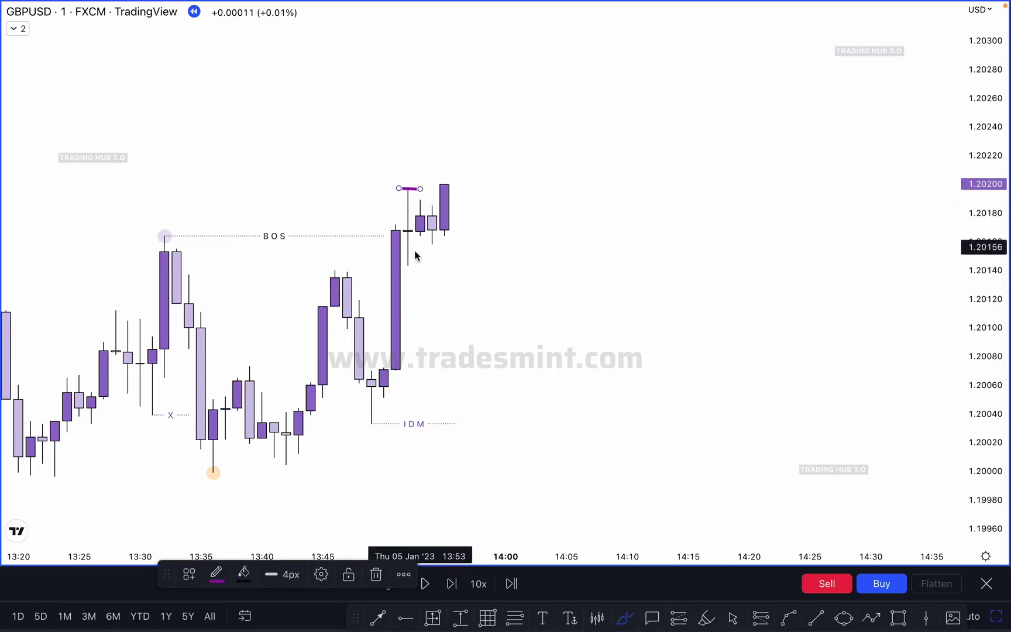
{"action": "left_click_drag", "start_coordinate": [402, 265], "coordinate": [422, 264]}
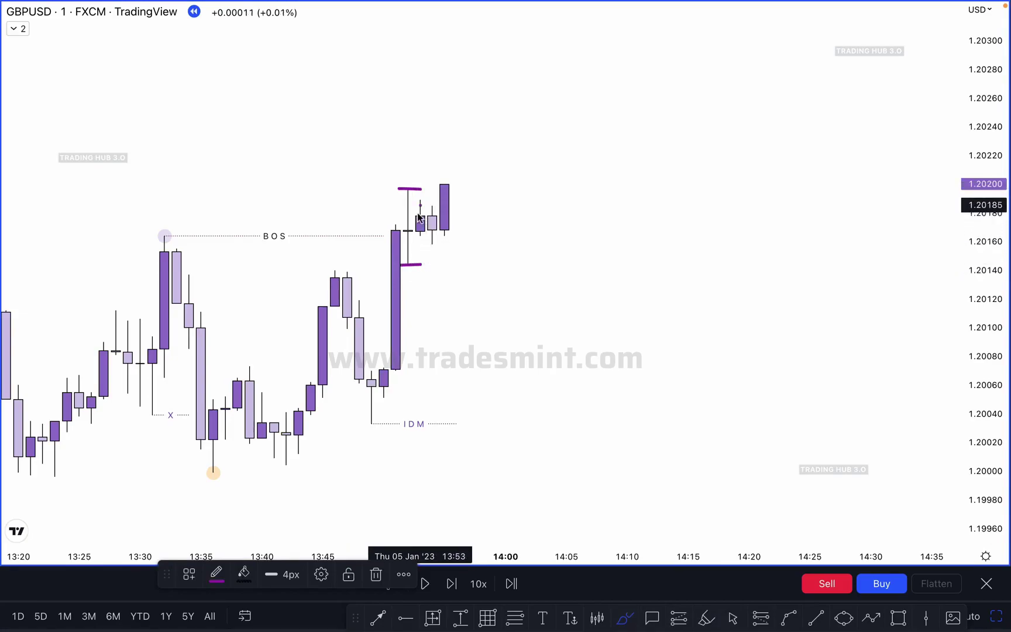
{"action": "left_click_drag", "start_coordinate": [432, 217], "coordinate": [432, 238]}
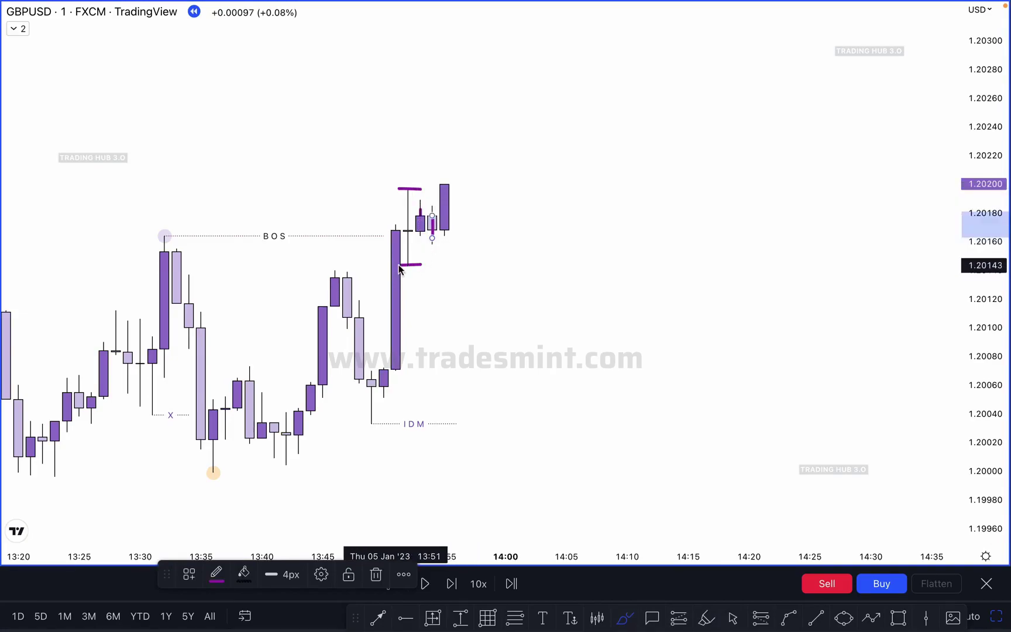
{"action": "key", "text": "super+z"}
{"action": "key", "text": "super+z"}
{"action": "key", "text": "super+z"}
{"action": "key", "text": "super+z"}
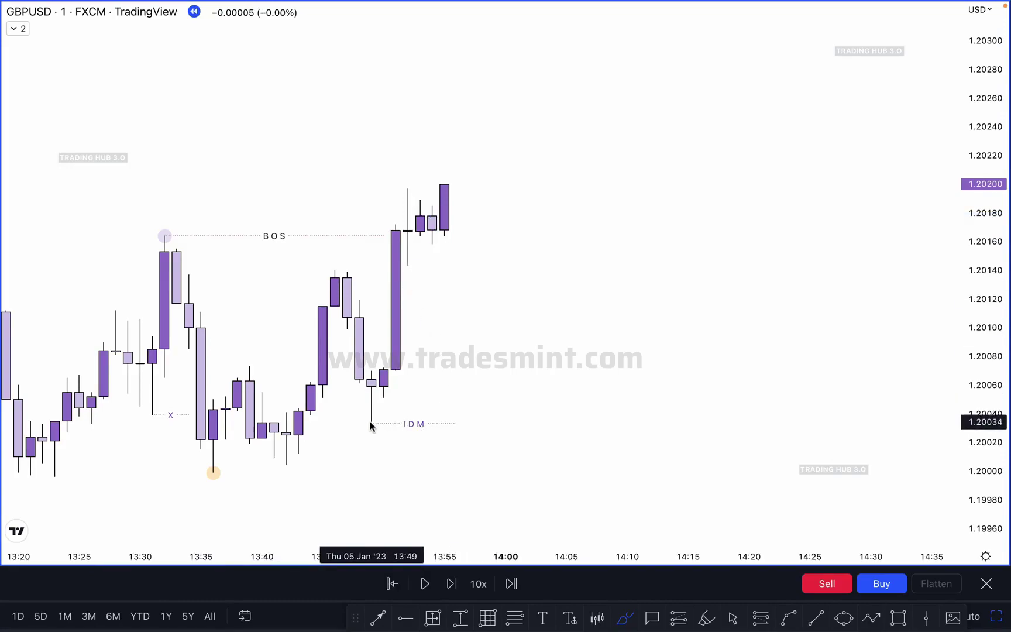
- Sketch a projected rise with a higher pullback level, try moving the IDM line up to it, and undo these changes
{"action": "mouse_move", "coordinate": [445, 221]}
{"action": "left_mouse_down"}
{"action": "mouse_move", "coordinate": [447, 167]}
{"action": "mouse_move", "coordinate": [463, 153]}
{"action": "mouse_move", "coordinate": [482, 204]}
{"action": "mouse_move", "coordinate": [512, 102]}
{"action": "mouse_move", "coordinate": [566, 223]}
{"action": "left_mouse_up"}
{"action": "left_click_drag", "start_coordinate": [472, 203], "coordinate": [529, 201]}
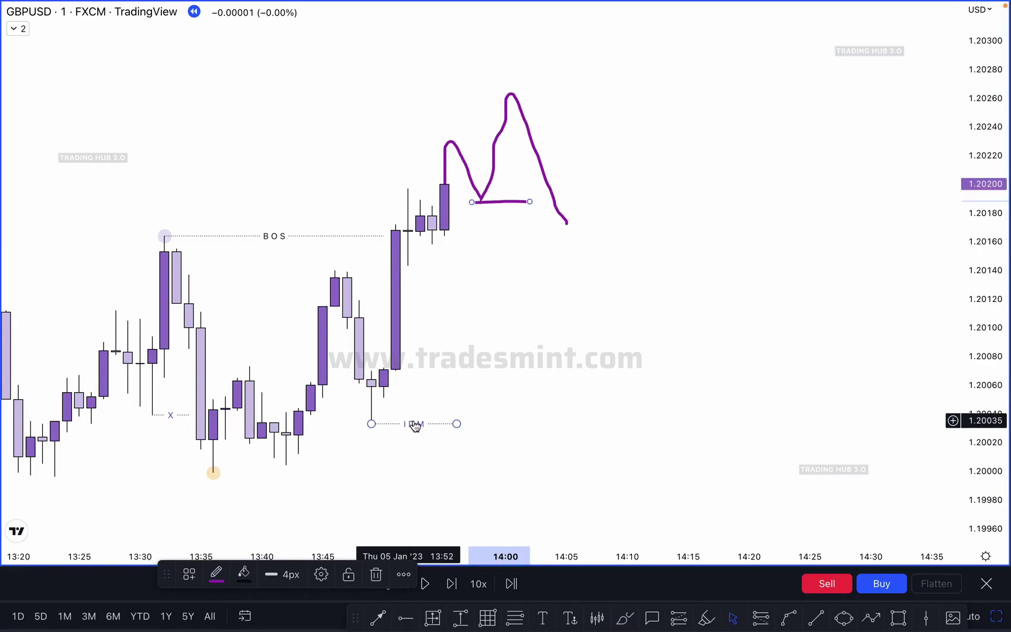
{"action": "mouse_move", "coordinate": [413, 428]}
{"action": "left_mouse_down"}
{"action": "mouse_move", "coordinate": [474, 271]}
{"action": "mouse_move", "coordinate": [518, 203]}
{"action": "mouse_move", "coordinate": [512, 237]}
{"action": "left_mouse_up"}
{"action": "key", "text": "ctrl+z"}
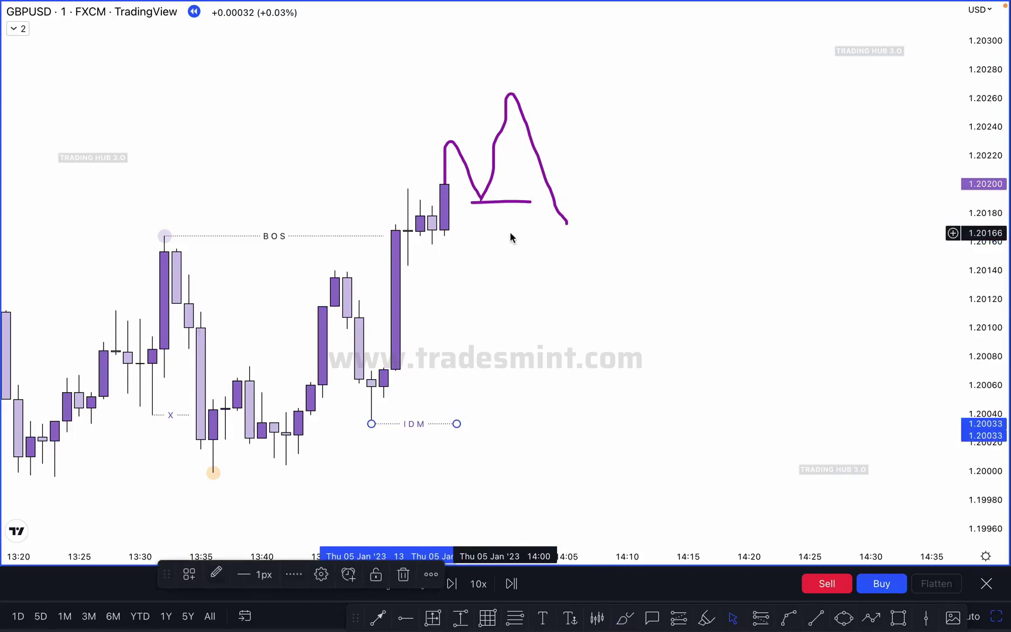
{"action": "key", "text": "ctrl+z"}
{"action": "key", "text": "ctrl+z"}
{"action": "left_click", "coordinate": [510, 237]}
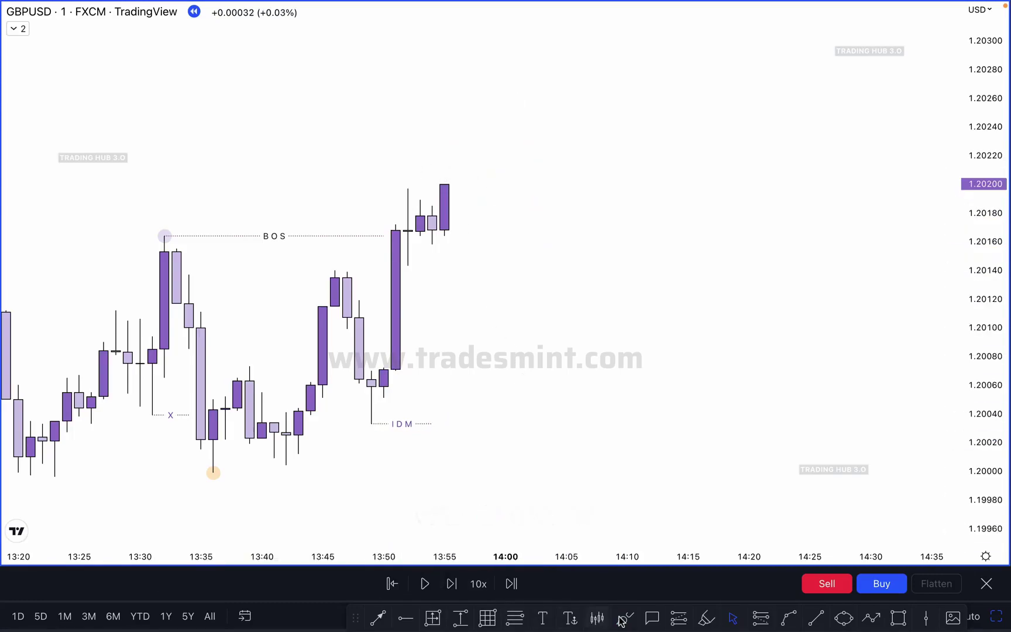
- Sketch a projected drop below the IDM level and a rally breaking the high, and undo the brush strokes
{"action": "mouse_move", "coordinate": [446, 209]}
{"action": "left_mouse_down"}
{"action": "mouse_move", "coordinate": [481, 219]}
{"action": "mouse_move", "coordinate": [553, 323]}
{"action": "mouse_move", "coordinate": [603, 433]}
{"action": "mouse_move", "coordinate": [652, 149]}
{"action": "mouse_move", "coordinate": [652, 90]}
{"action": "left_mouse_up"}
{"action": "left_click_drag", "start_coordinate": [436, 176], "coordinate": [631, 178]}
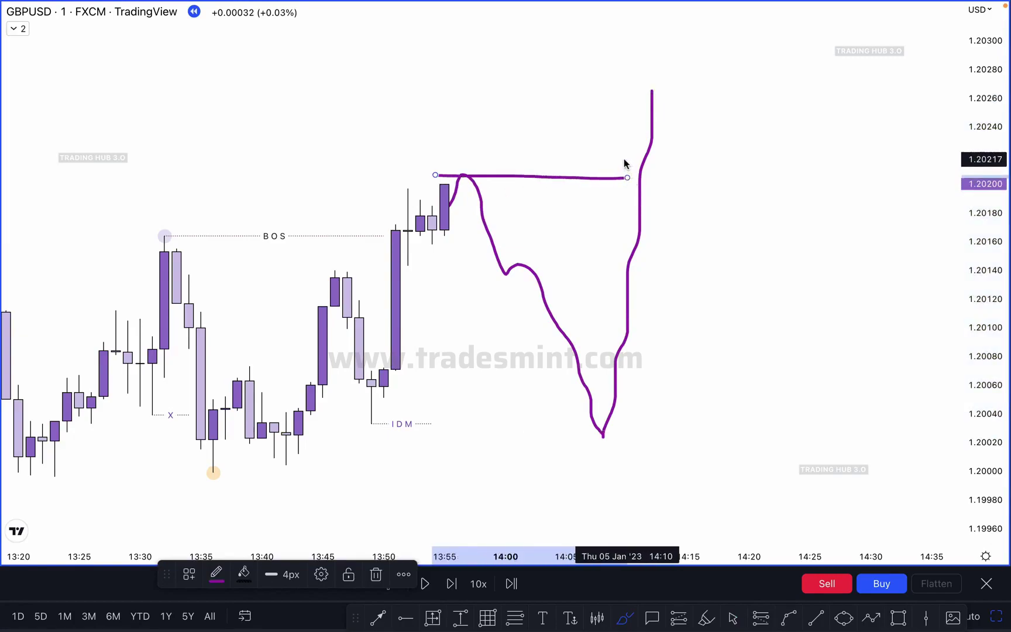
{"action": "left_click_drag", "start_coordinate": [542, 137], "coordinate": [603, 102]}
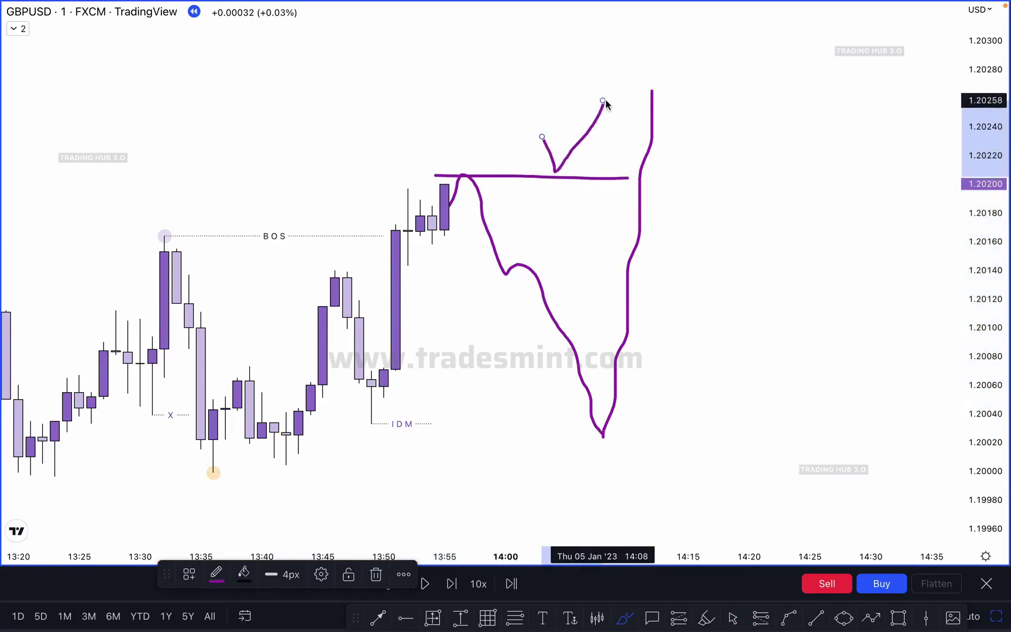
{"action": "key", "text": "ctrl+z"}
{"action": "key", "text": "ctrl+z"}
{"action": "key", "text": "ctrl+z"}
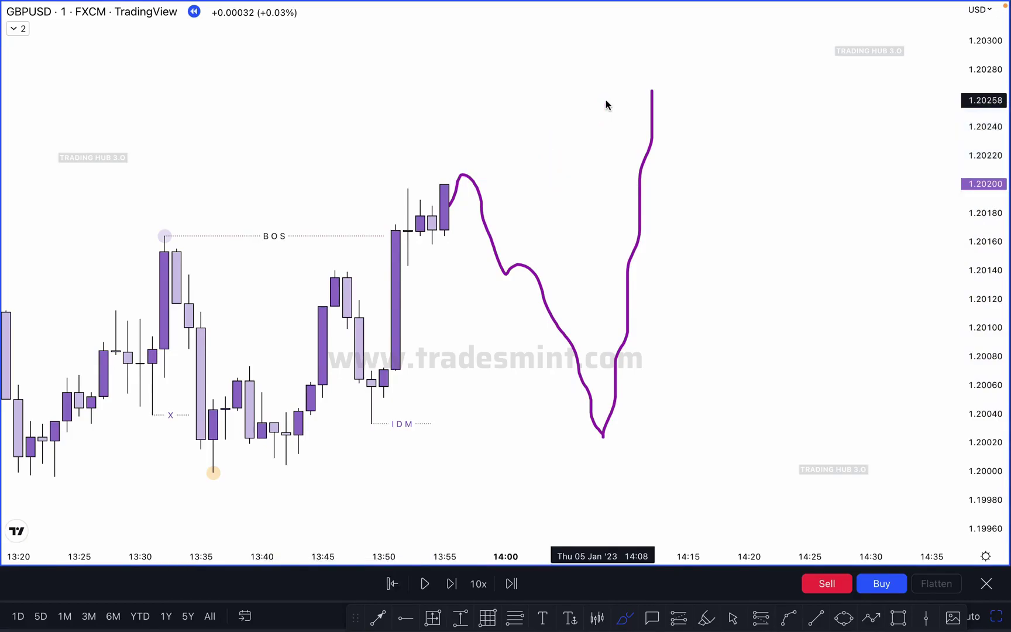
{"action": "key", "text": "ctrl+z"}
- Advance the bar replay to the 14:18 candle and extend the IDM line to about 14:14
{"action": "left_click", "coordinate": [452, 584]}
{"action": "left_click", "coordinate": [452, 584]}
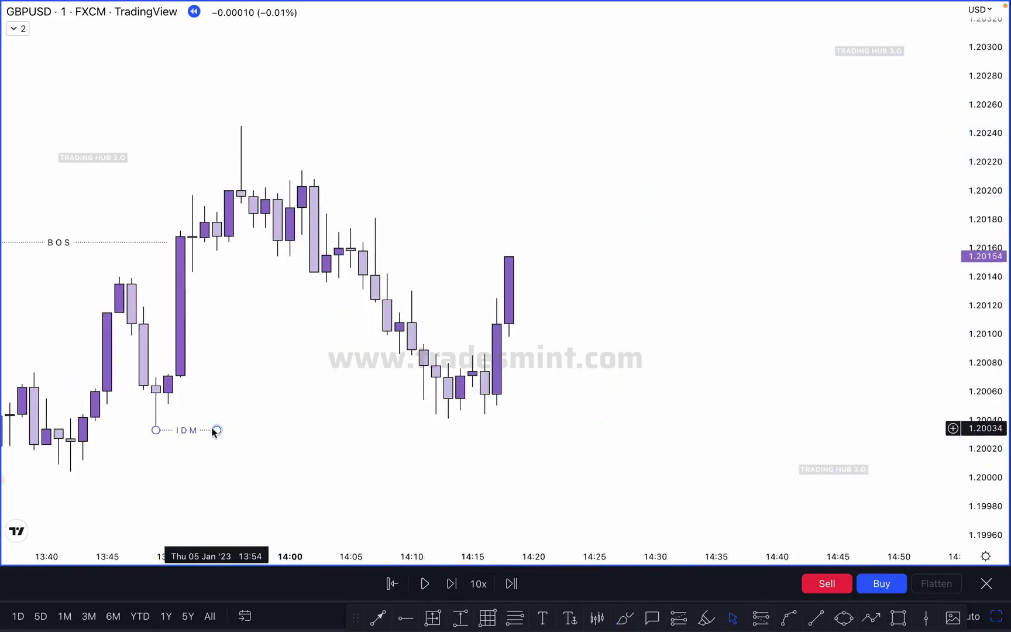
{"action": "left_click_drag", "start_coordinate": [214, 431], "coordinate": [461, 423]}
{"action": "left_click", "coordinate": [548, 400]}
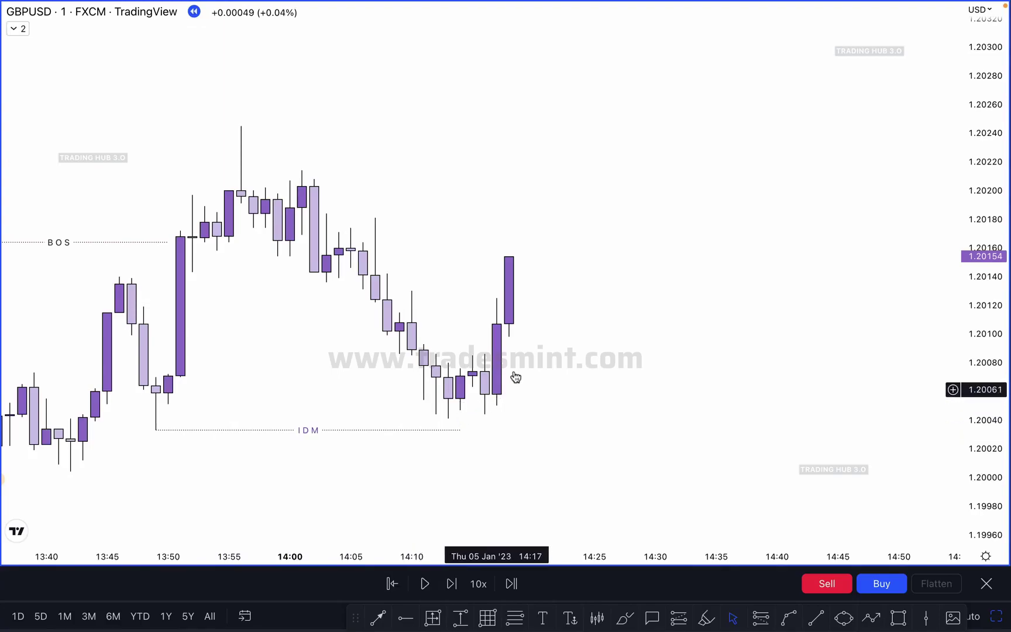
- Advance the bar replay candle by candle to 14:30
{"action": "left_click_drag", "start_coordinate": [532, 364], "coordinate": [555, 362]}
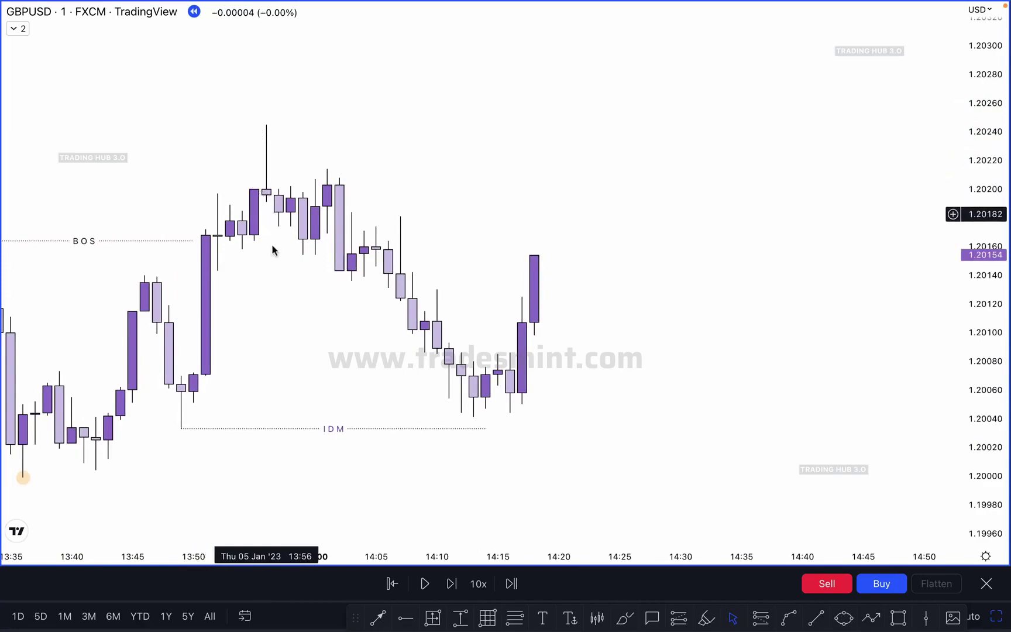
{"action": "scroll", "coordinate": [303, 286], "scroll_direction": "down", "scroll_amount": 1}
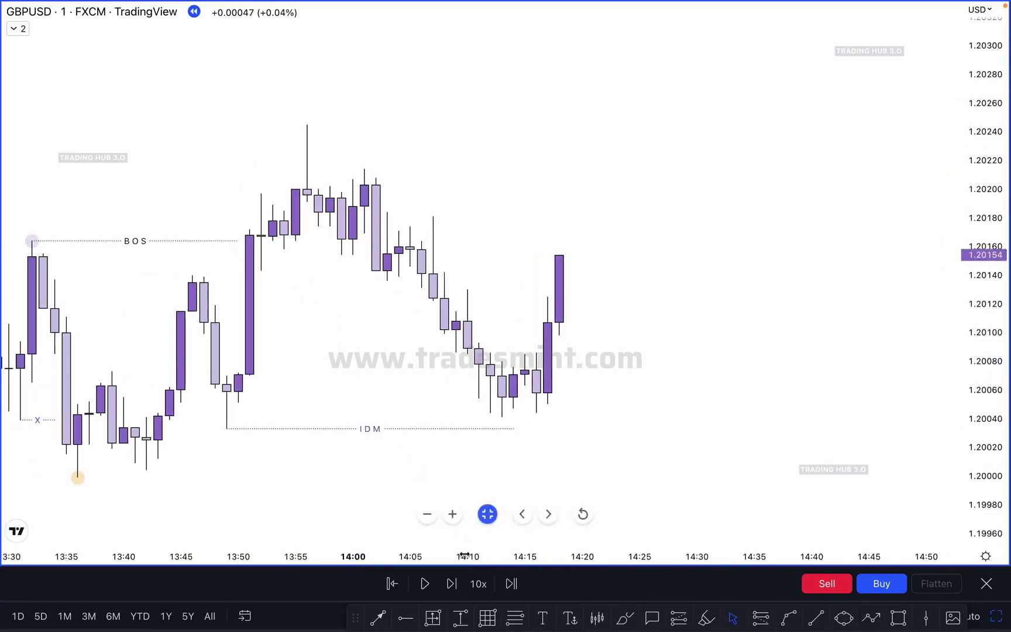
{"action": "left_click", "coordinate": [451, 581]}
{"action": "left_click", "coordinate": [451, 581]}
{"action": "left_click", "coordinate": [451, 581]}
{"action": "left_click", "coordinate": [452, 581]}
{"action": "left_click", "coordinate": [451, 581]}
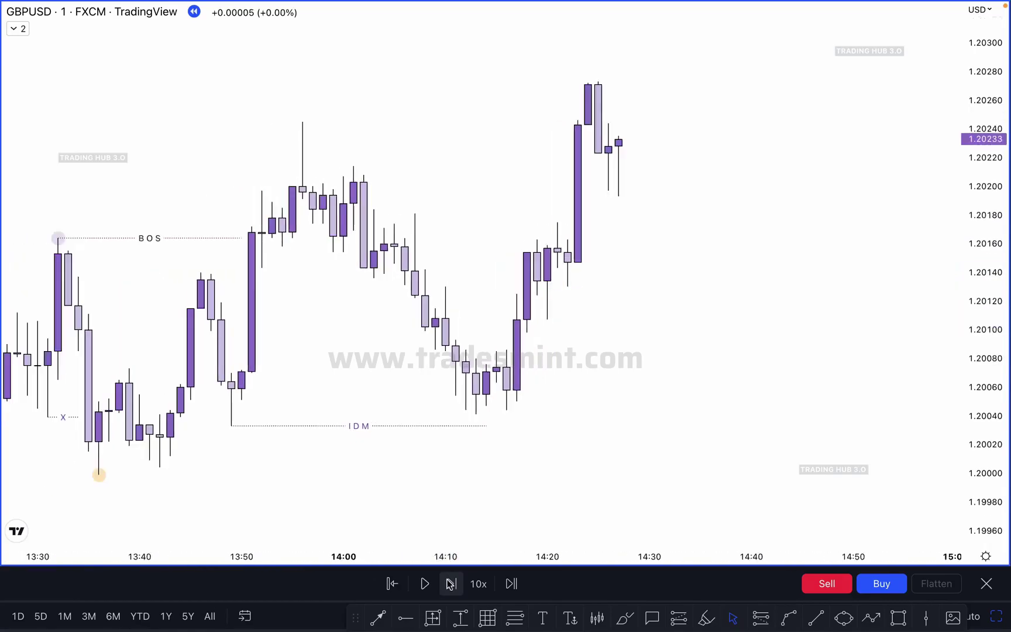
{"action": "left_click", "coordinate": [451, 579]}
{"action": "left_click", "coordinate": [451, 580]}
{"action": "left_click", "coordinate": [451, 580]}
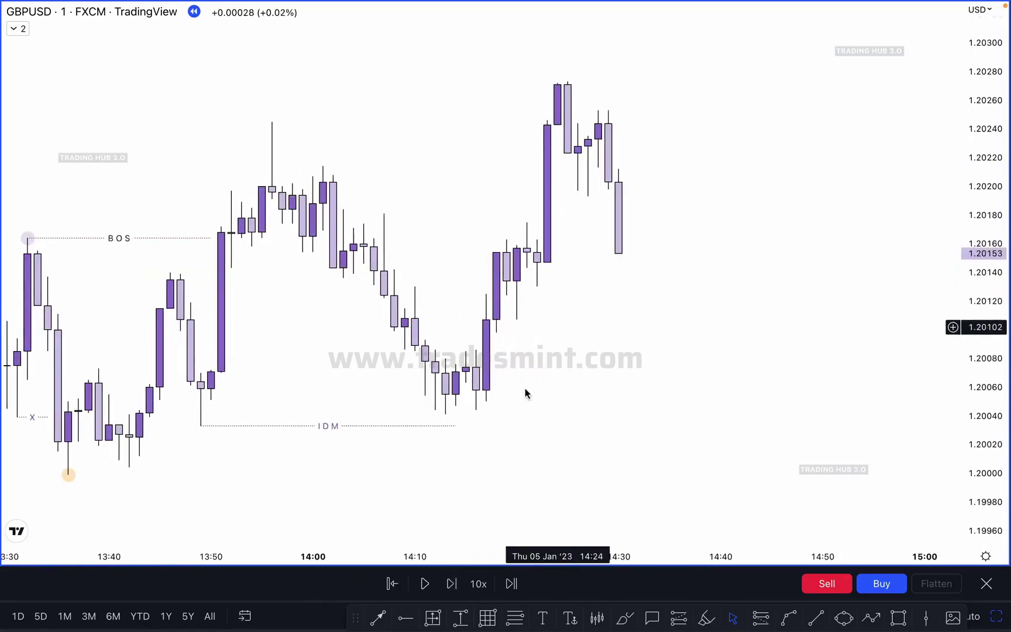
- Mark the 13:56 high and the 13:54 low with horizontal brush strokes, and delete both
{"action": "left_click", "coordinate": [625, 618]}
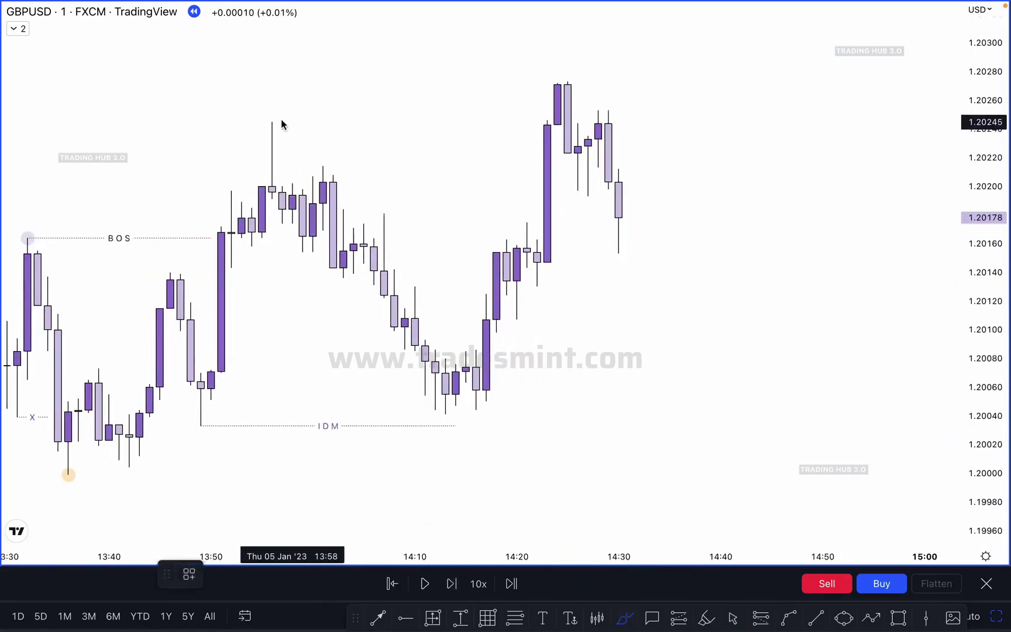
{"action": "left_click_drag", "start_coordinate": [274, 122], "coordinate": [543, 121]}
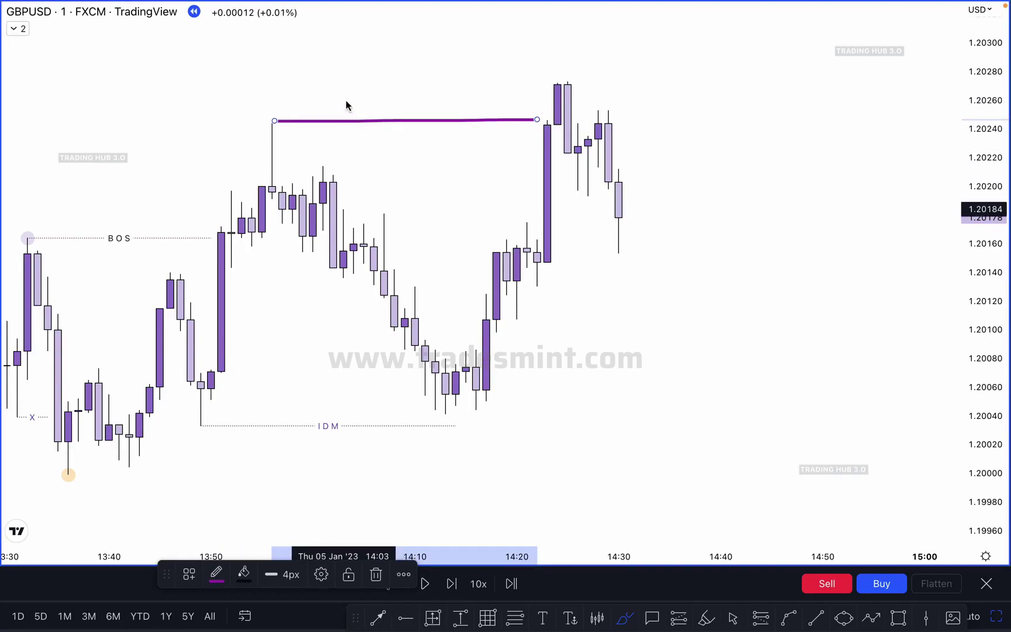
{"action": "key", "text": "Delete"}
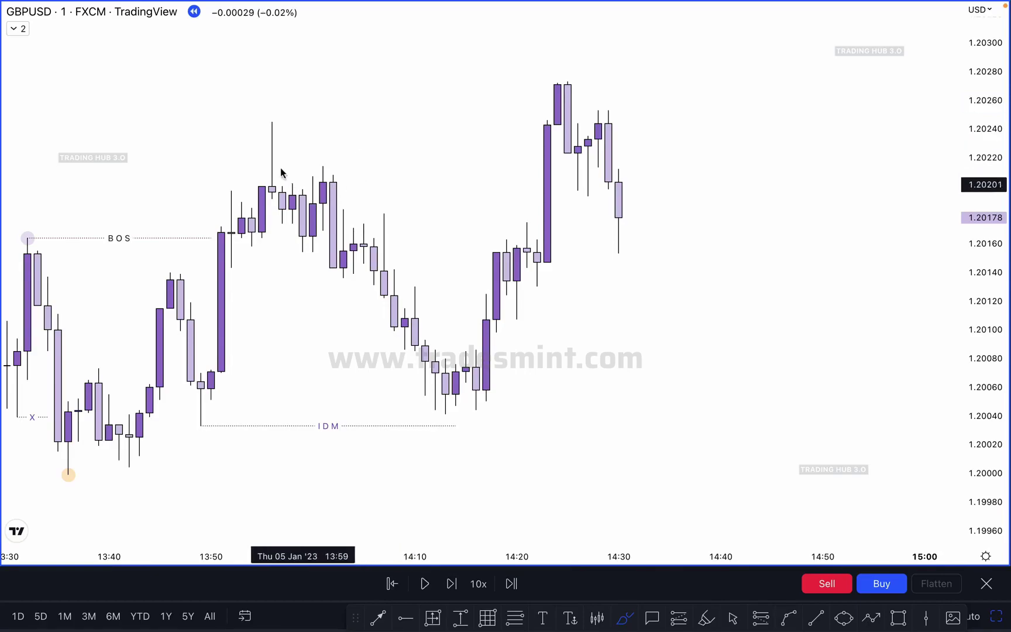
{"action": "left_click", "coordinate": [251, 245]}
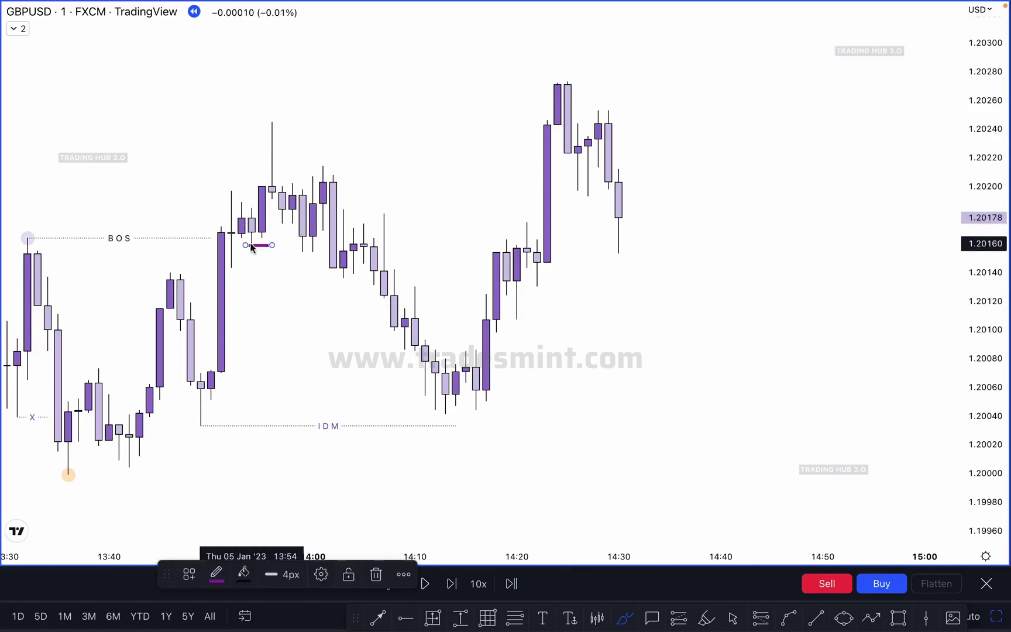
{"action": "key", "text": "Delete"}
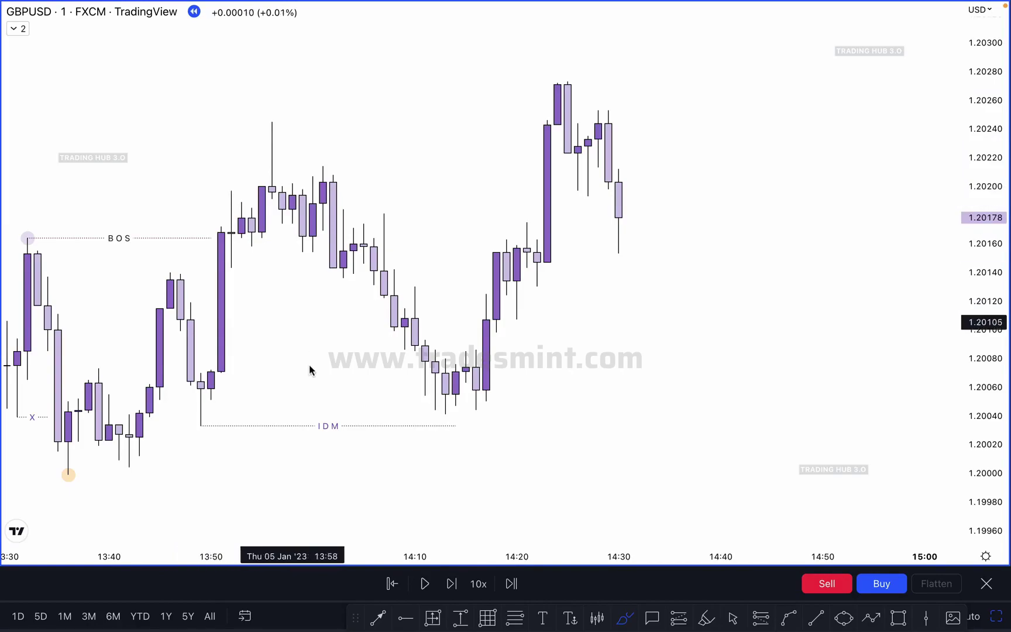
{"action": "key", "text": "Escape"}
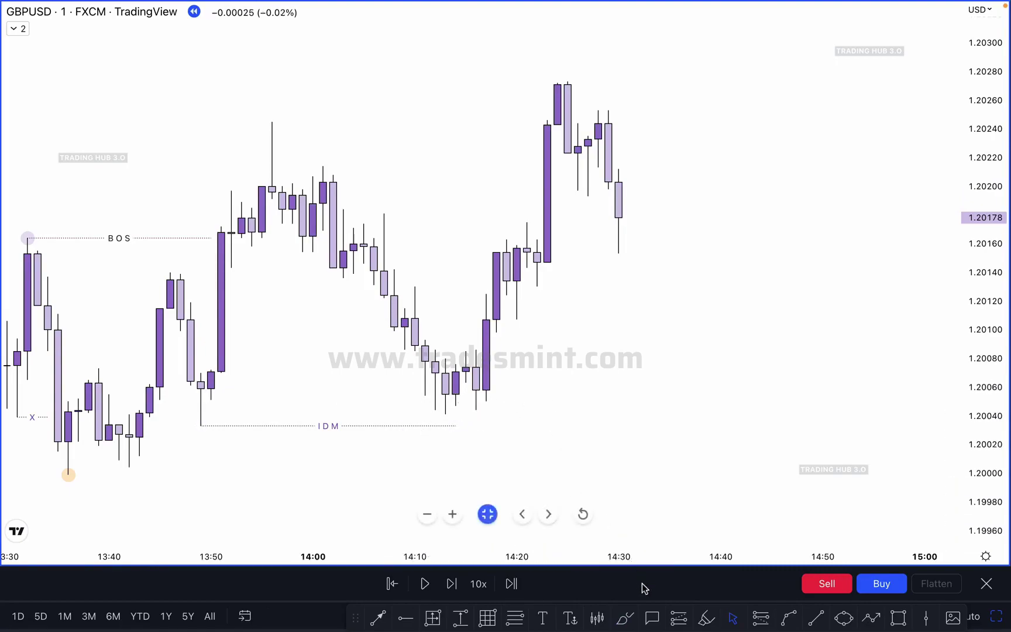
- Draw a vertical trend line on the 14:13 candle from 1.20055 down to 1.20021 and make it a solid line
{"action": "left_click", "coordinate": [816, 617]}
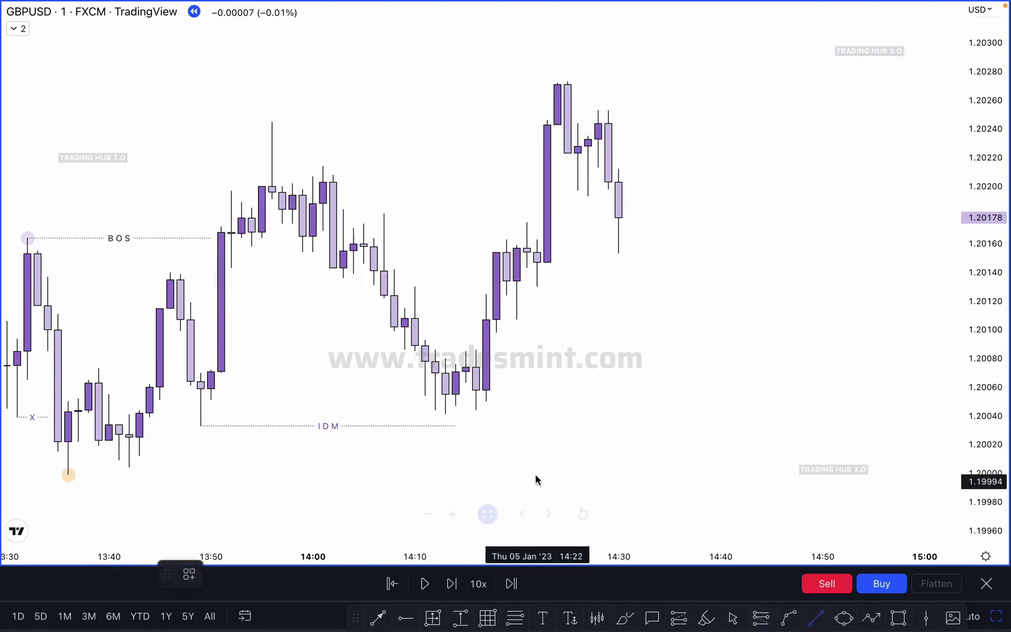
{"action": "left_click", "coordinate": [446, 395]}
{"action": "left_click", "coordinate": [445, 443]}
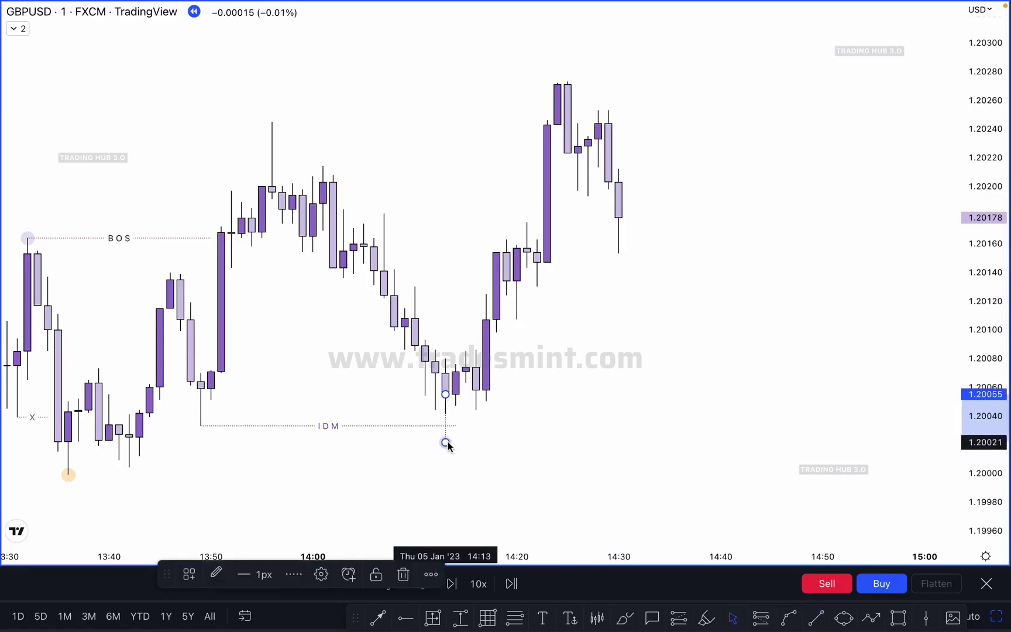
{"action": "left_click", "coordinate": [294, 576]}
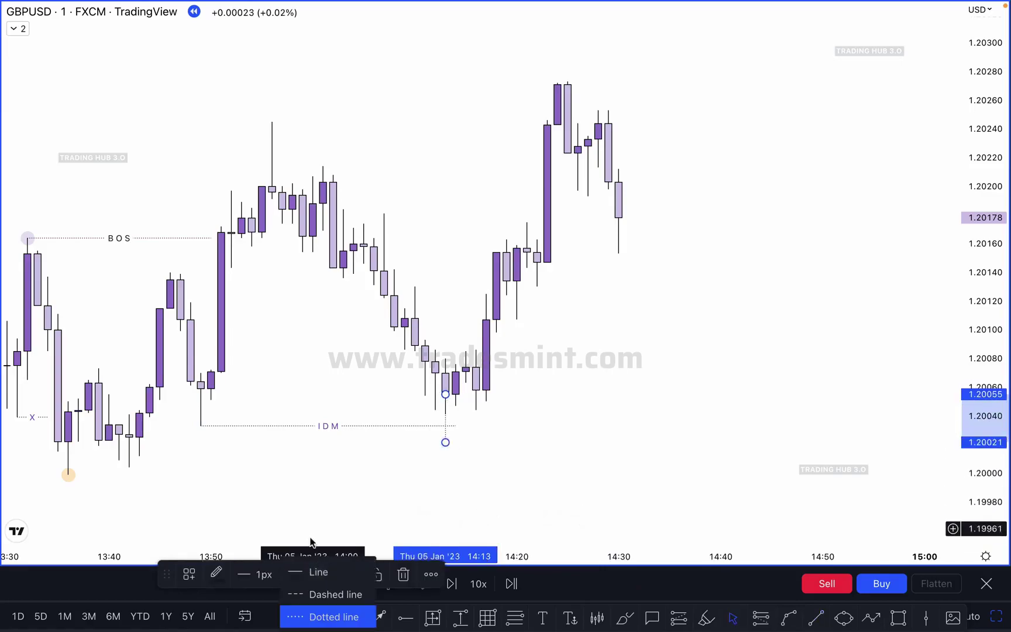
{"action": "left_click", "coordinate": [309, 570]}
{"action": "left_click", "coordinate": [558, 425]}
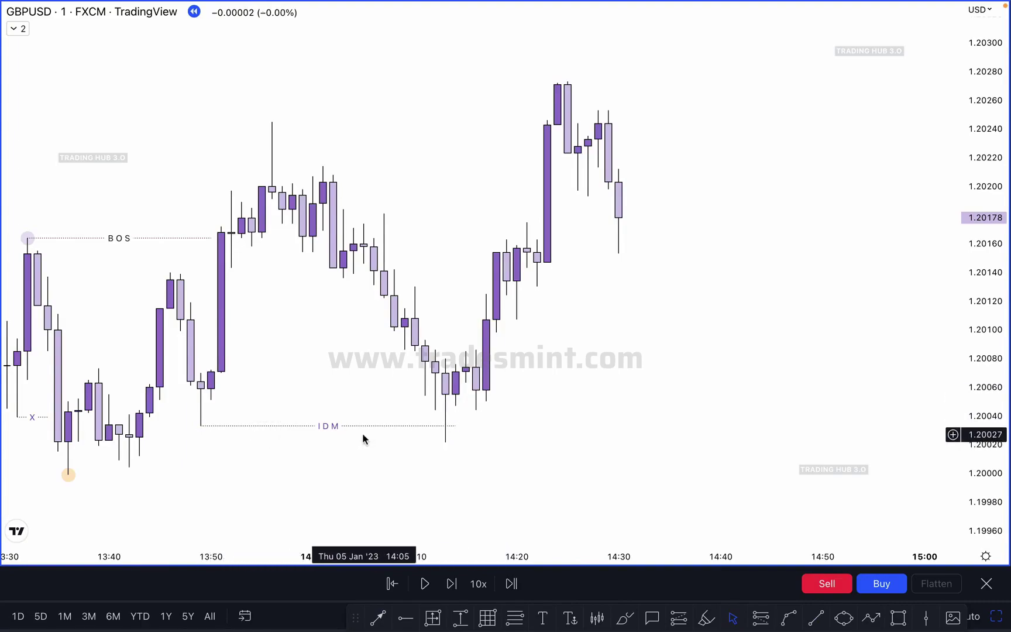
- Place a copy of the BOS line at the 13:56 high, and undo it together with the solid line style
{"action": "left_click", "coordinate": [130, 238]}
{"action": "left_click_drag", "start_coordinate": [167, 262], "coordinate": [369, 127]}
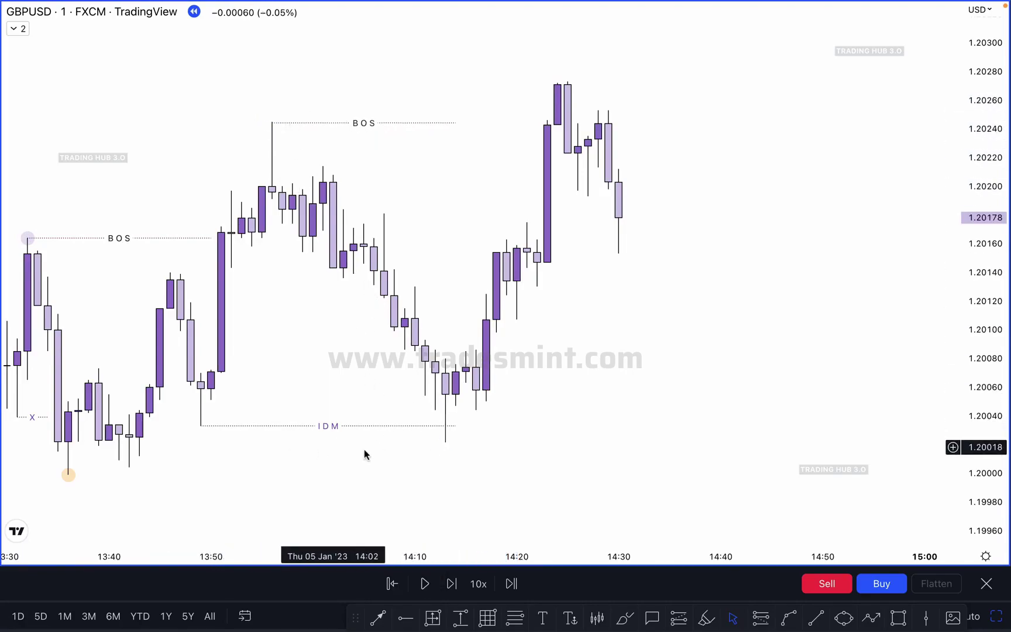
{"action": "key", "text": "ctrl+z"}
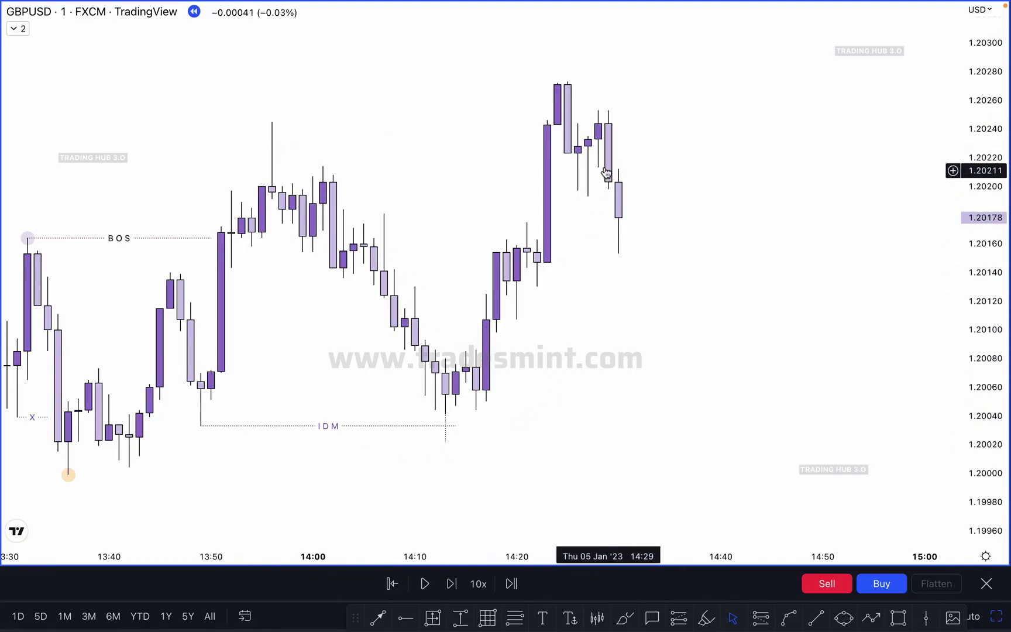
- Highlight the price swing up to 14:27, the 13:56 high level and the rally into the 14:25 high, deleting each stroke
{"action": "left_click", "coordinate": [706, 618]}
{"action": "mouse_move", "coordinate": [101, 448]}
{"action": "left_mouse_down"}
{"action": "mouse_move", "coordinate": [128, 418]}
{"action": "mouse_move", "coordinate": [176, 289]}
{"action": "mouse_move", "coordinate": [235, 338]}
{"action": "mouse_move", "coordinate": [288, 153]}
{"action": "mouse_move", "coordinate": [587, 100]}
{"action": "left_mouse_up"}
{"action": "key", "text": "Delete"}
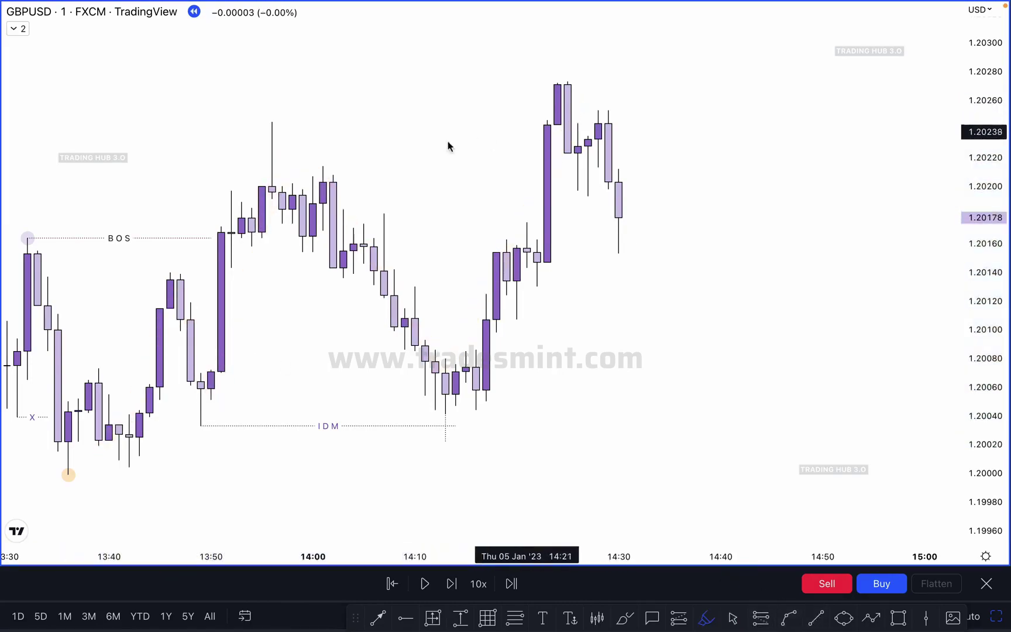
{"action": "left_click_drag", "start_coordinate": [271, 127], "coordinate": [517, 128]}
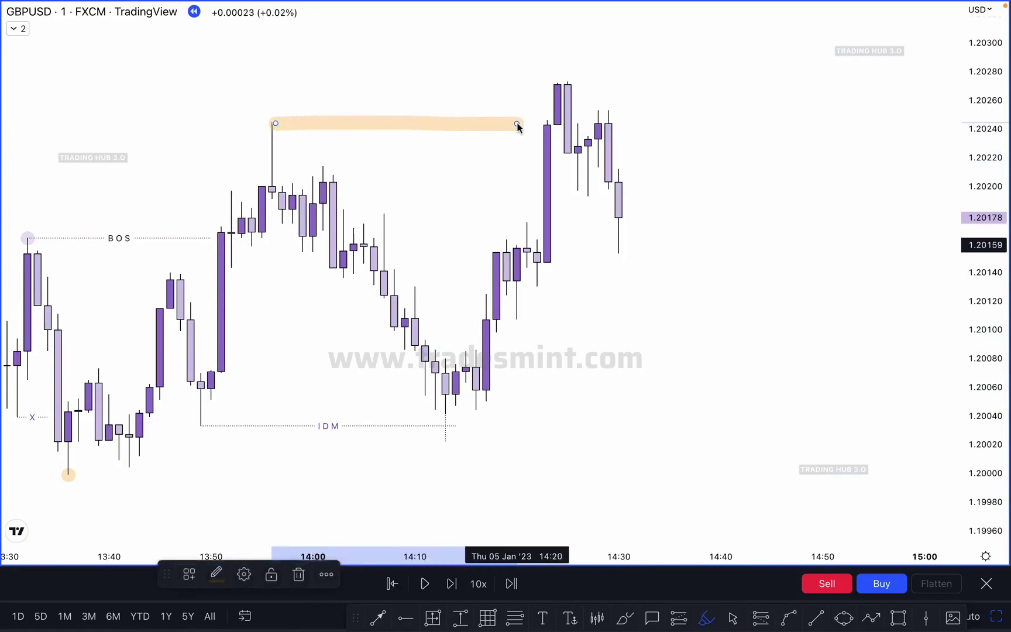
{"action": "key", "text": "Delete"}
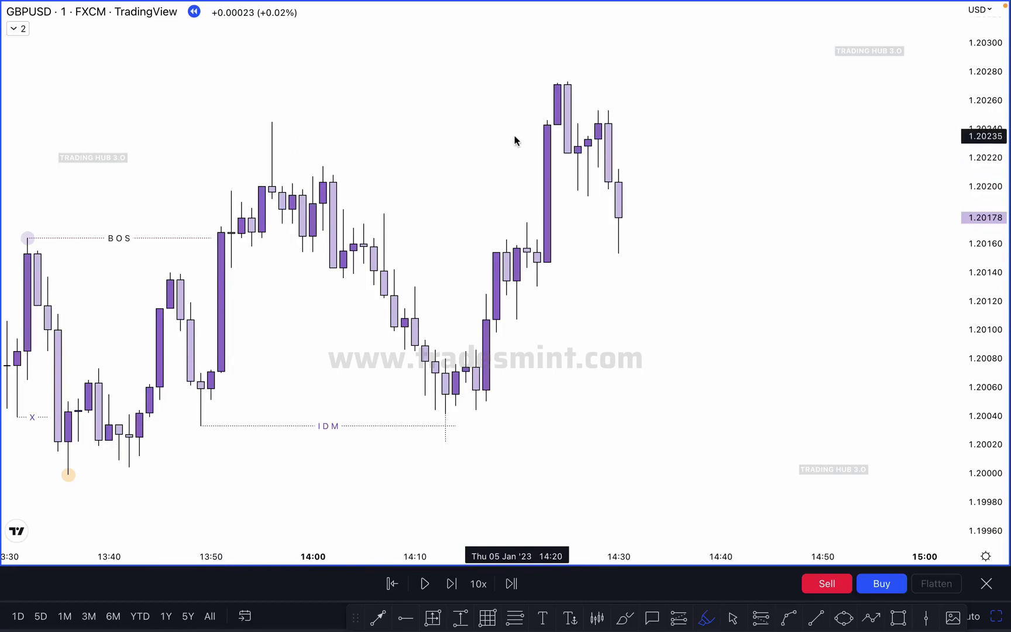
{"action": "mouse_move", "coordinate": [486, 300]}
{"action": "left_mouse_down"}
{"action": "mouse_move", "coordinate": [488, 286]}
{"action": "mouse_move", "coordinate": [531, 279]}
{"action": "mouse_move", "coordinate": [571, 59]}
{"action": "left_mouse_up"}
{"action": "key", "text": "Delete"}
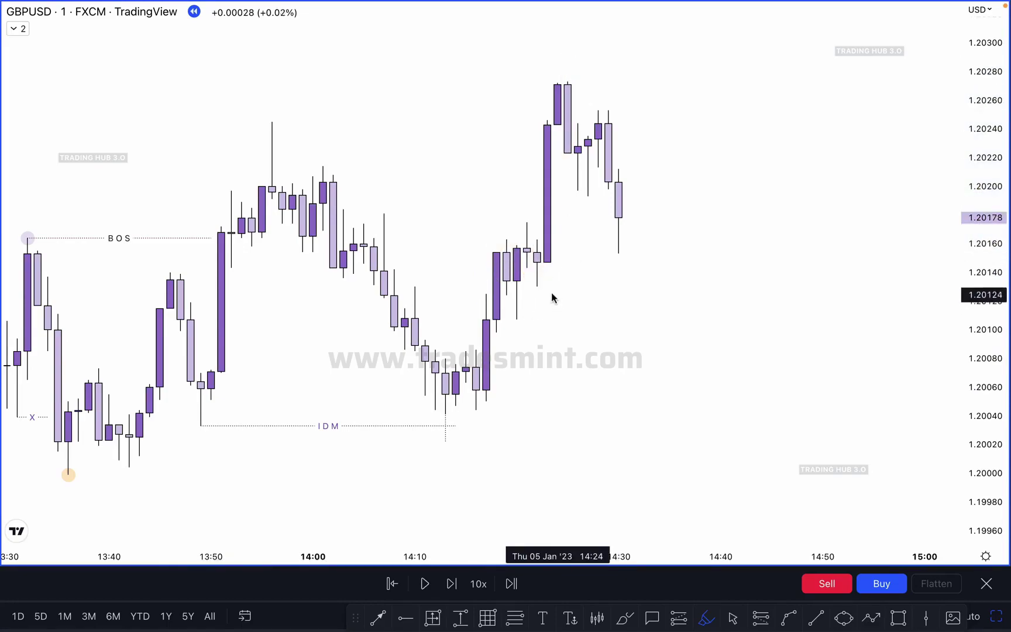
- Highlight the 14:22 and 14:20 lows with horizontal strokes, and undo both
{"action": "left_click_drag", "start_coordinate": [528, 286], "coordinate": [676, 287]}
{"action": "left_click_drag", "start_coordinate": [511, 321], "coordinate": [581, 324]}
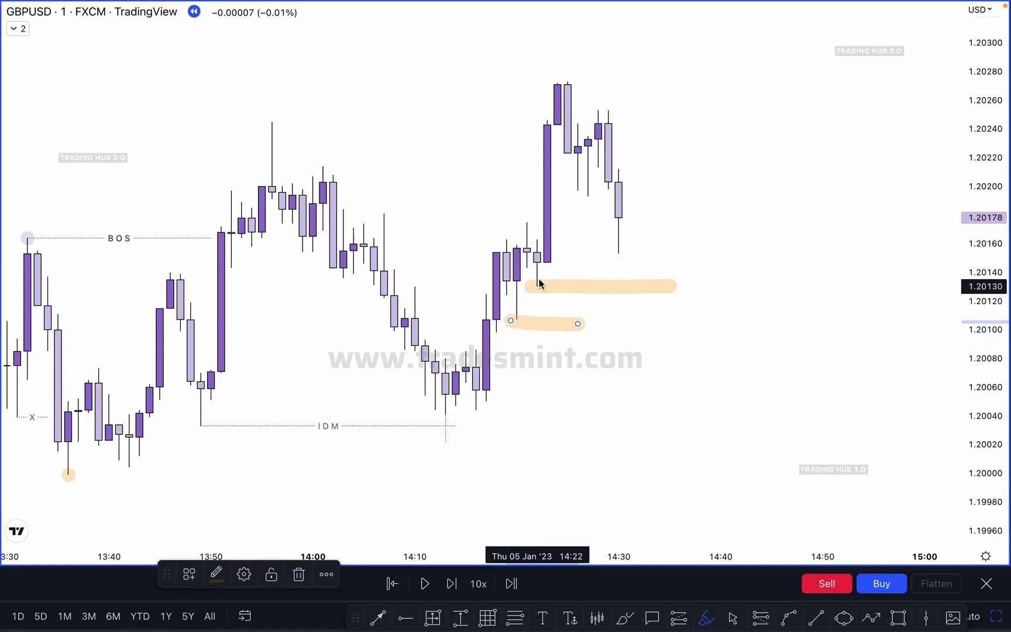
{"action": "key", "text": "super+z"}
{"action": "key", "text": "super+z"}
{"action": "key", "text": "Escape"}
- Delete the vertical line on the 14:13 candle and replace the IDM line with a copy at the 14:22 low, ending at 14:32
{"action": "left_click", "coordinate": [446, 440]}
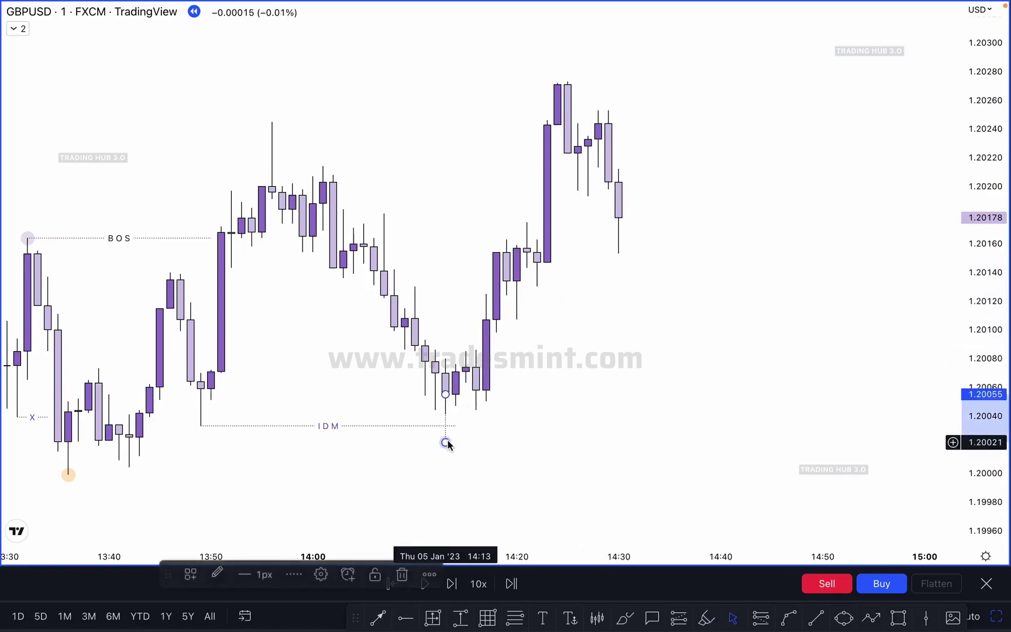
{"action": "key", "text": "Delete"}
{"action": "left_click", "coordinate": [328, 426]}
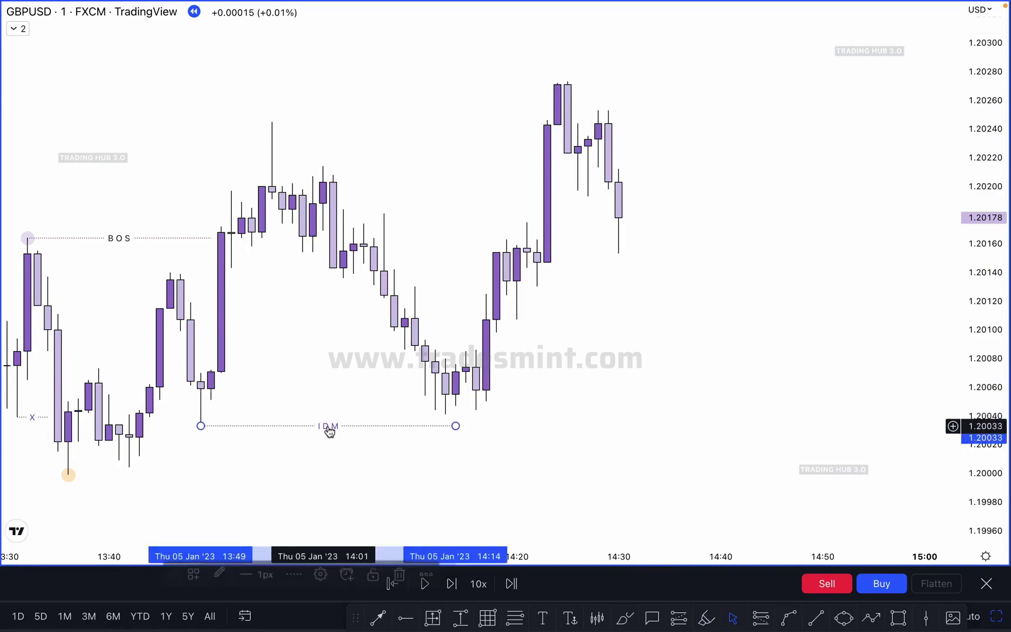
{"action": "left_click_drag", "start_coordinate": [324, 432], "coordinate": [659, 293]}
{"action": "left_click_drag", "start_coordinate": [792, 287], "coordinate": [640, 287]}
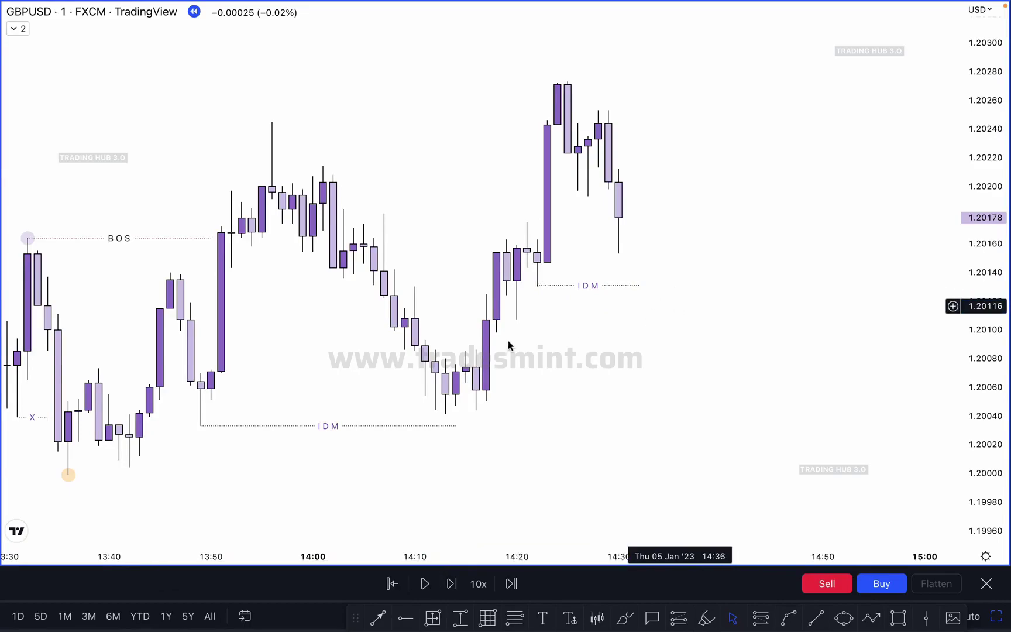
{"action": "left_click", "coordinate": [329, 427]}
{"action": "key", "text": "Delete"}
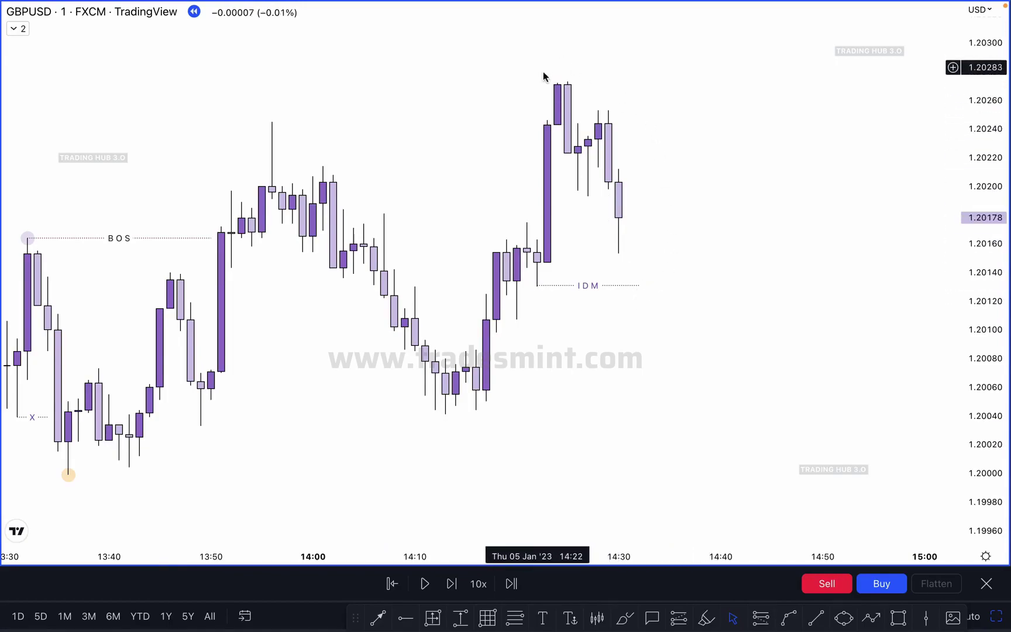
- Advance the bar replay to 14:32 and end the IDM line at the 14:31 candle
{"action": "left_click", "coordinate": [449, 584]}
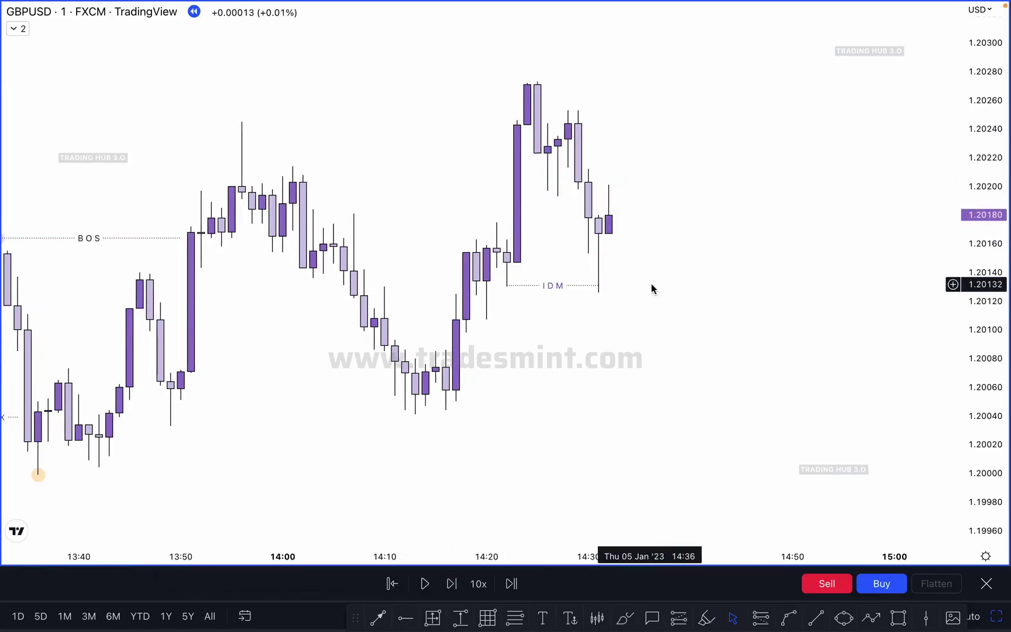
{"action": "key", "text": "shift+Right"}
{"action": "left_click_drag", "start_coordinate": [635, 295], "coordinate": [684, 298]}
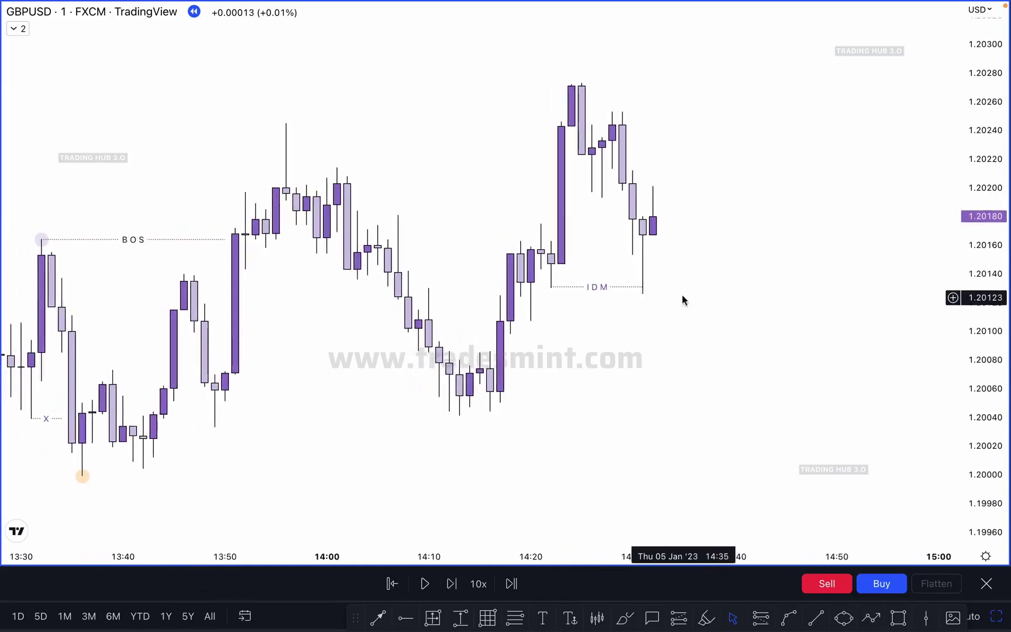
- Mark the 14:25 high with a highlighter dot and colour it light purple
{"action": "left_click", "coordinate": [703, 619]}
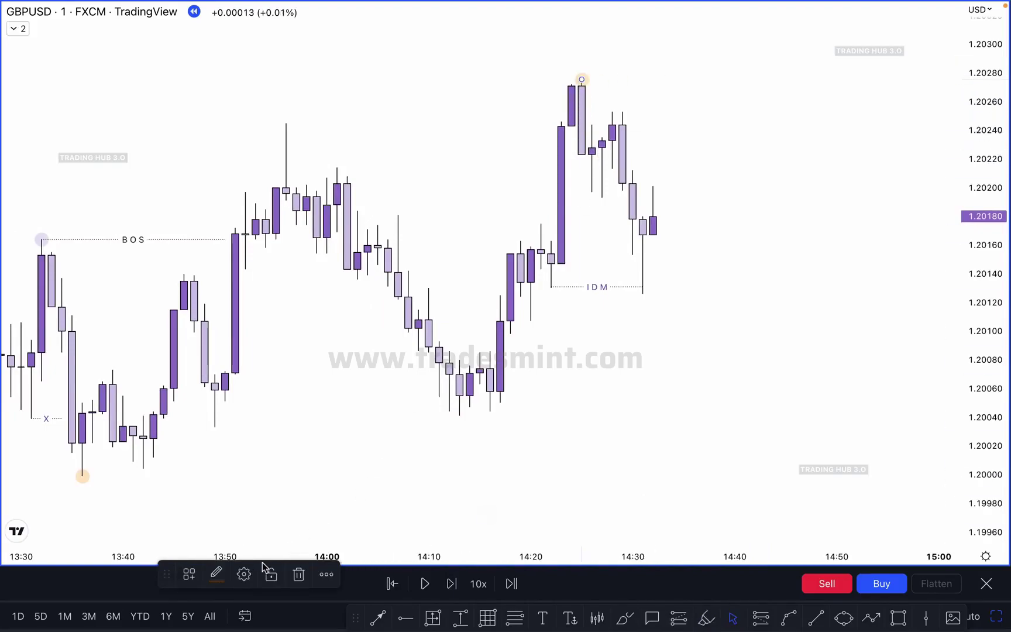
{"action": "left_click", "coordinate": [216, 575]}
{"action": "left_click", "coordinate": [330, 461]}
{"action": "left_click", "coordinate": [519, 405]}
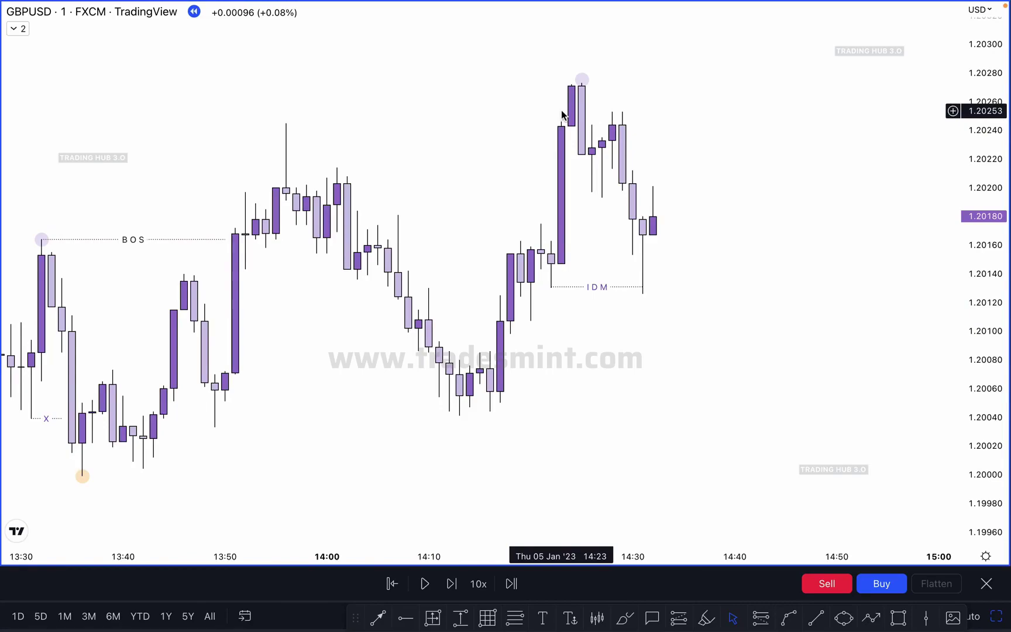
- Brush a projected path dropping to about 1.20055 and rising to 1.20279, plus a level at the 14:25 high, and undo both
{"action": "left_click", "coordinate": [624, 616]}
{"action": "mouse_move", "coordinate": [655, 209]}
{"action": "left_mouse_down"}
{"action": "mouse_move", "coordinate": [751, 386]}
{"action": "mouse_move", "coordinate": [765, 351]}
{"action": "mouse_move", "coordinate": [786, 75]}
{"action": "left_mouse_up"}
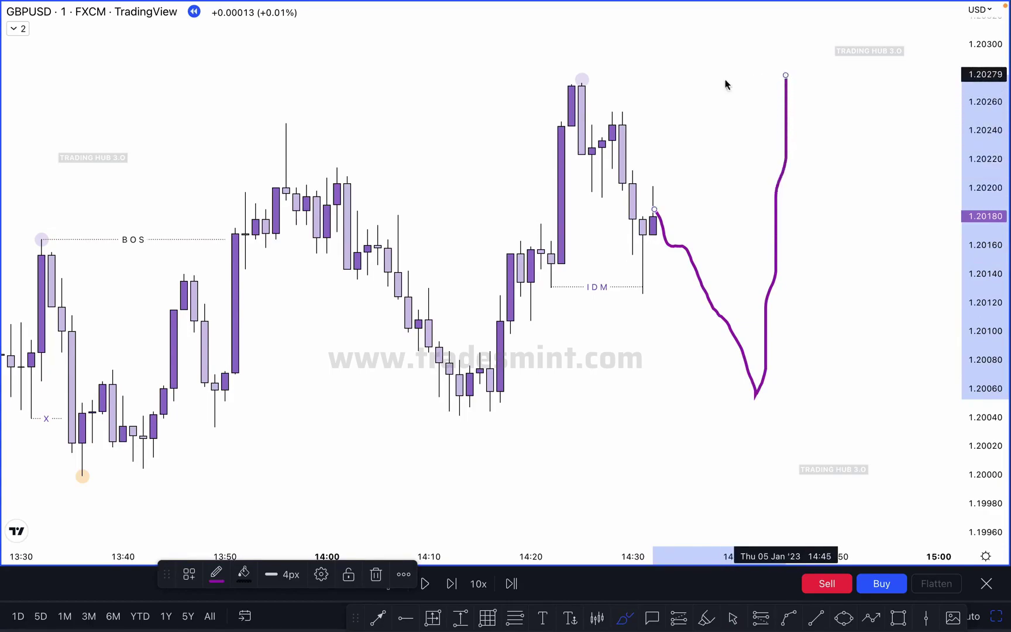
{"action": "left_click_drag", "start_coordinate": [595, 86], "coordinate": [758, 85]}
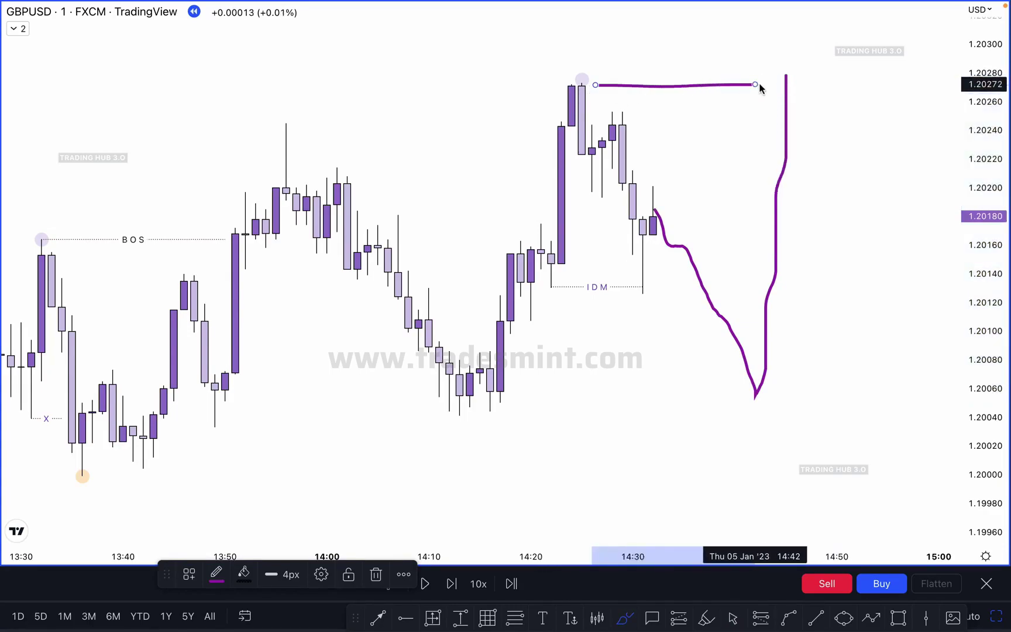
{"action": "key", "text": "ctrl+z"}
{"action": "key", "text": "ctrl+z"}
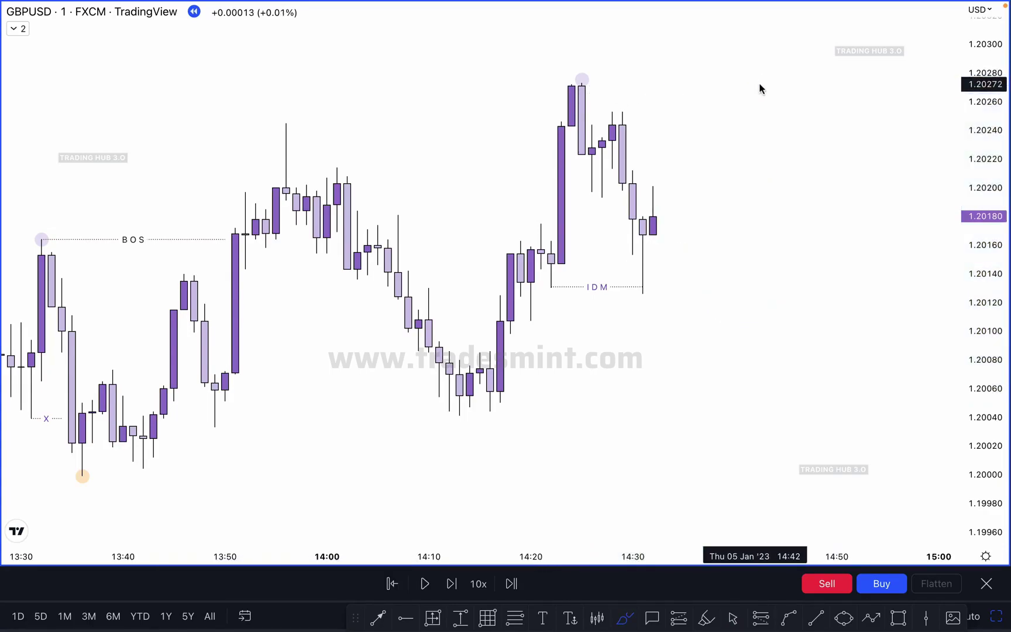
- Brush a projected path rising directly to about 1.20309 and a short level above the 14:25 high, and undo both
{"action": "mouse_move", "coordinate": [654, 233]}
{"action": "left_mouse_down"}
{"action": "mouse_move", "coordinate": [659, 177]}
{"action": "mouse_move", "coordinate": [693, 127]}
{"action": "mouse_move", "coordinate": [725, 29]}
{"action": "left_mouse_up"}
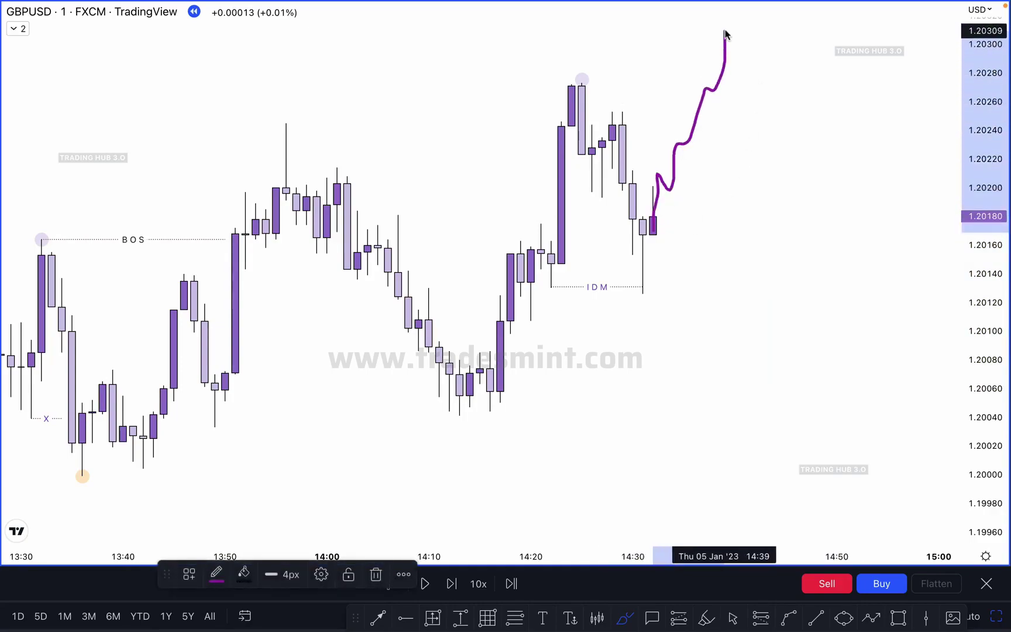
{"action": "left_click_drag", "start_coordinate": [576, 73], "coordinate": [663, 70]}
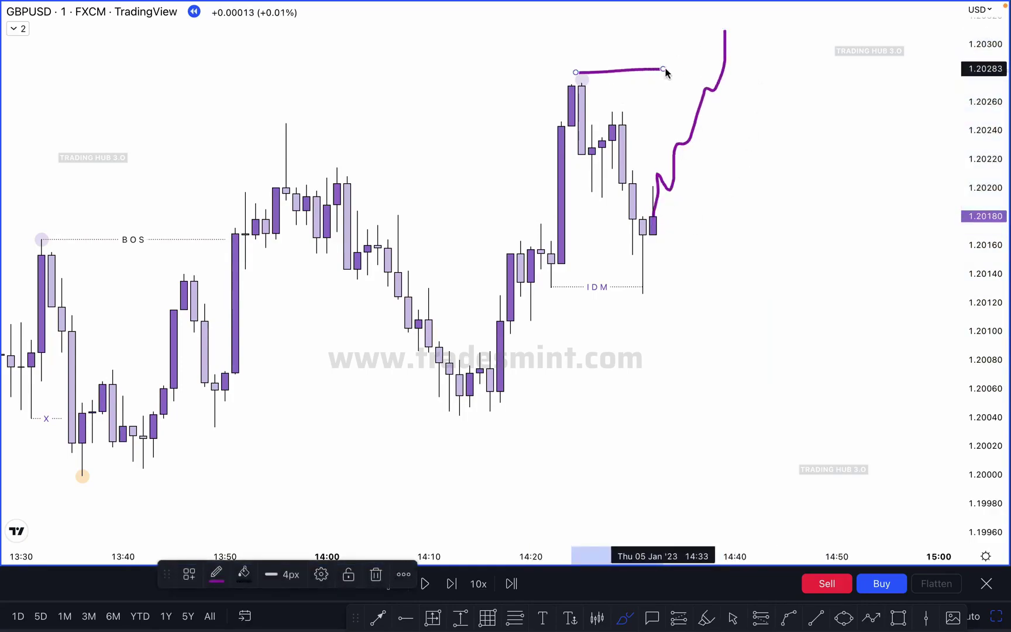
{"action": "key", "text": "ctrl+z"}
{"action": "key", "text": "ctrl+z"}
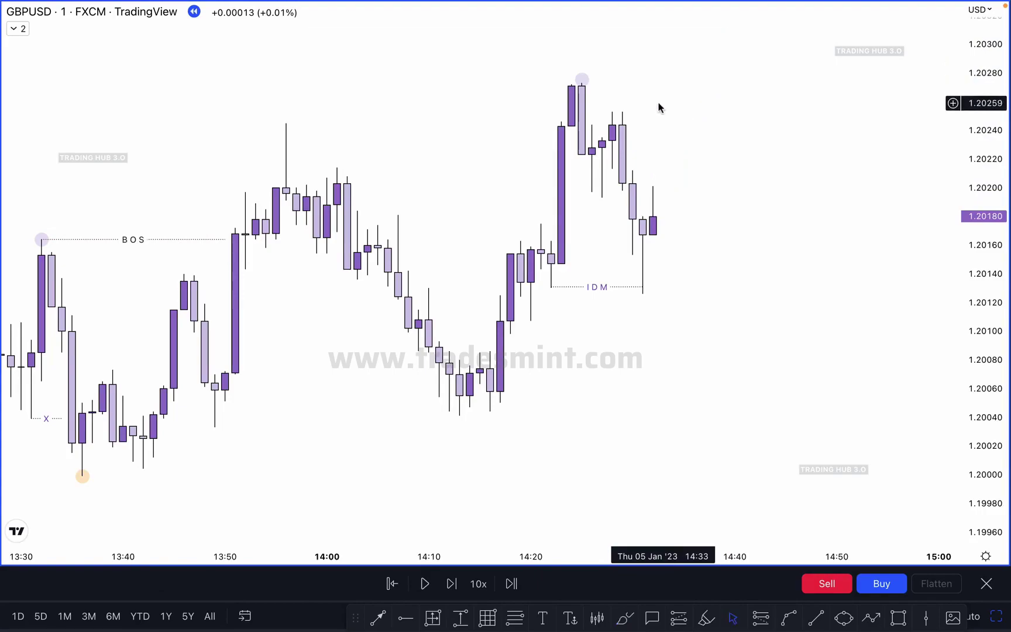
- Advance the bar replay candle by candle from 14:32 to 15:05
{"action": "left_click", "coordinate": [451, 584]}
{"action": "left_click", "coordinate": [451, 584]}
{"action": "left_click", "coordinate": [451, 583]}
{"action": "left_click", "coordinate": [451, 584]}
{"action": "left_click", "coordinate": [452, 584]}
{"action": "left_click", "coordinate": [451, 584]}
{"action": "left_click", "coordinate": [451, 584]}
{"action": "left_click", "coordinate": [452, 584]}
{"action": "left_click", "coordinate": [452, 584]}
{"action": "left_click", "coordinate": [451, 584]}
{"action": "left_click", "coordinate": [451, 583]}
{"action": "left_click", "coordinate": [451, 583]}
{"action": "left_click", "coordinate": [451, 583]}
{"action": "left_click", "coordinate": [450, 584]}
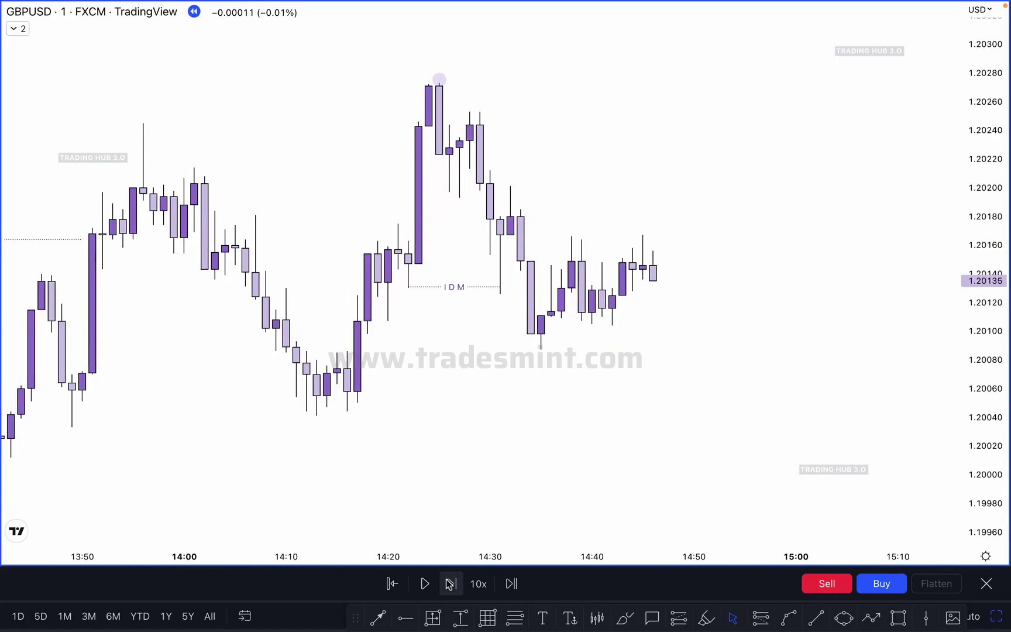
{"action": "left_click", "coordinate": [450, 583]}
{"action": "left_click", "coordinate": [449, 583]}
{"action": "left_click", "coordinate": [450, 584]}
{"action": "left_click", "coordinate": [450, 584]}
{"action": "left_click", "coordinate": [450, 584]}
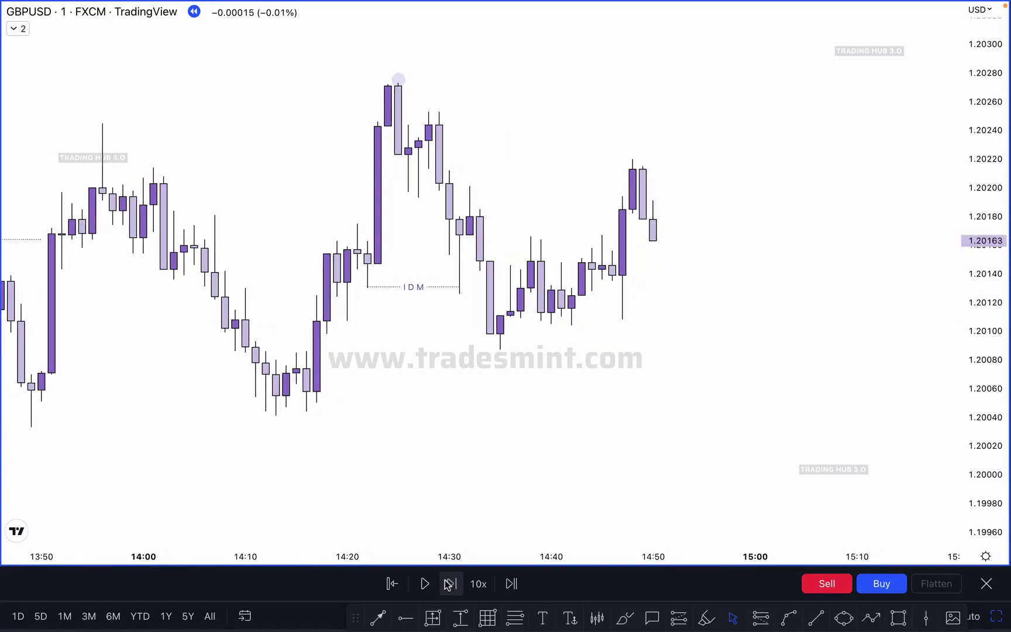
{"action": "left_click", "coordinate": [449, 584]}
{"action": "left_click", "coordinate": [448, 583]}
{"action": "left_click", "coordinate": [448, 583]}
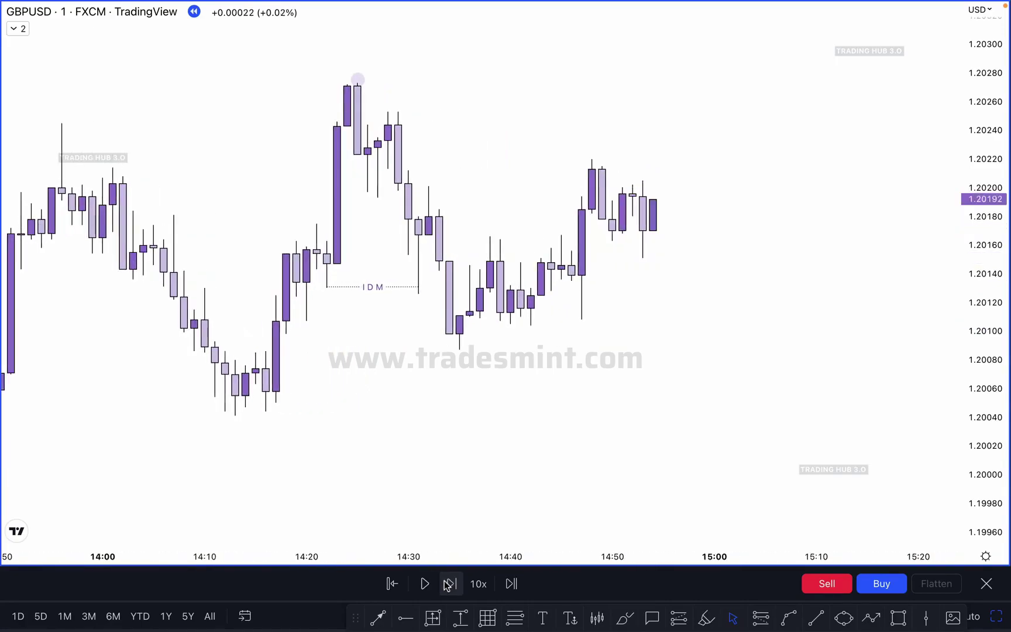
{"action": "left_click", "coordinate": [447, 584]}
{"action": "left_click", "coordinate": [447, 583]}
{"action": "left_click", "coordinate": [446, 584]}
{"action": "left_click", "coordinate": [447, 583]}
{"action": "left_click", "coordinate": [447, 584]}
{"action": "left_click", "coordinate": [446, 584]}
{"action": "left_click", "coordinate": [447, 584]}
{"action": "left_click", "coordinate": [447, 584]}
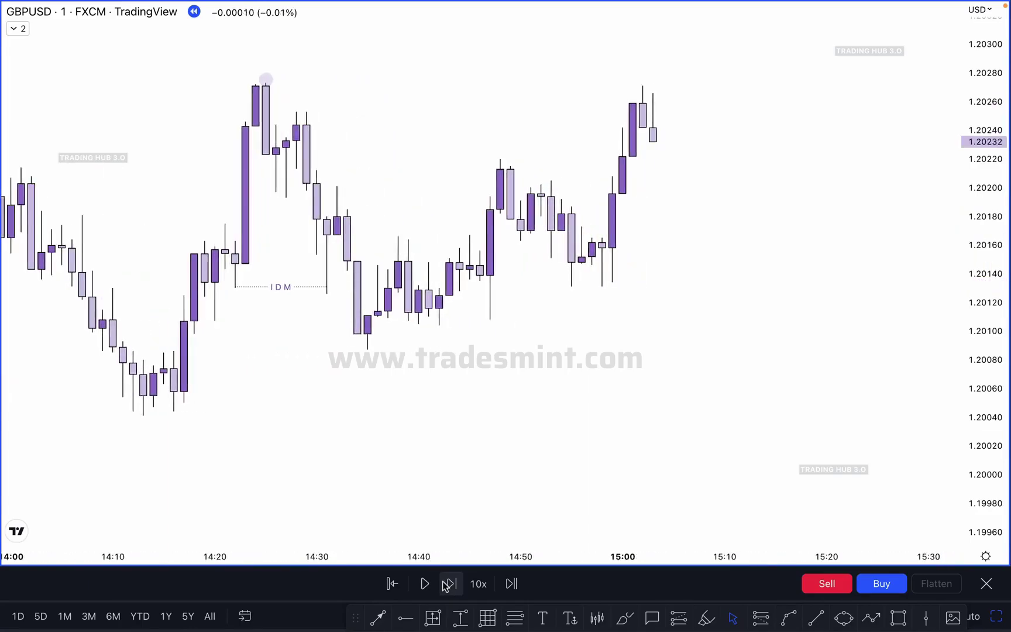
{"action": "left_click", "coordinate": [447, 583]}
{"action": "left_click", "coordinate": [446, 583]}
{"action": "left_click", "coordinate": [446, 583]}
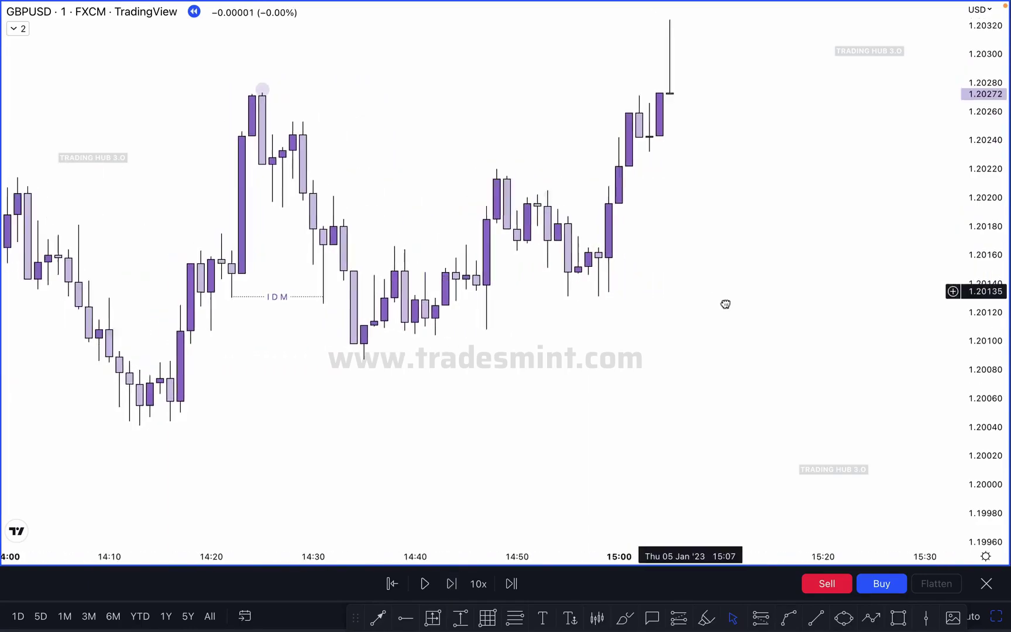
- Place a copy of the BOS line at the 14:25 high, 1.20273, and extend it to the 15:04 candle
{"action": "scroll", "coordinate": [770, 311], "scroll_direction": "left", "scroll_amount": 5}
{"action": "scroll", "coordinate": [771, 280], "scroll_direction": "left", "scroll_amount": 5}
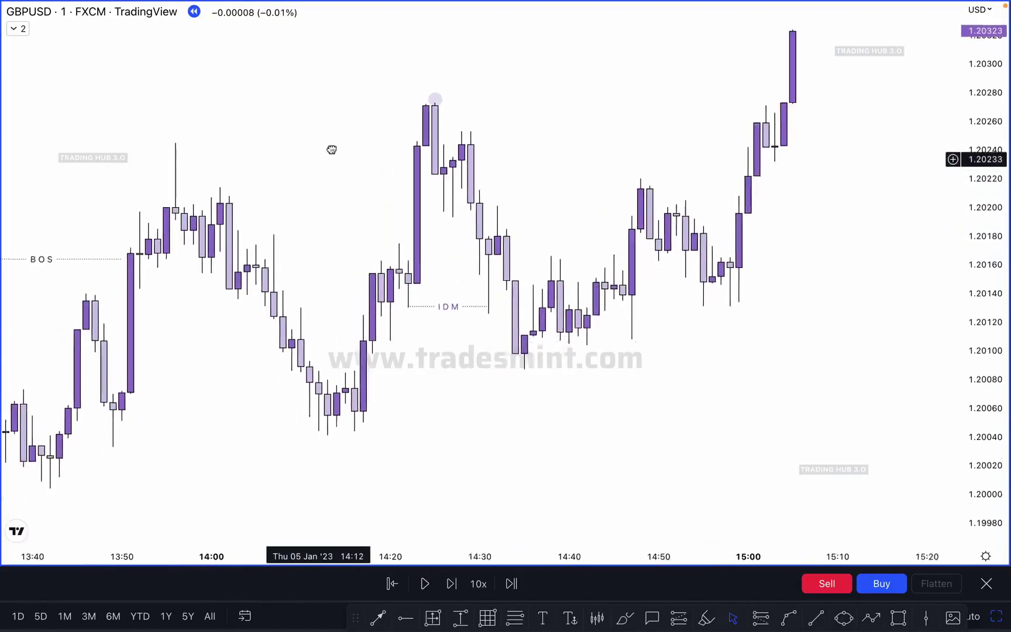
{"action": "left_click_drag", "start_coordinate": [81, 252], "coordinate": [552, 100]}
{"action": "left_click_drag", "start_coordinate": [640, 88], "coordinate": [832, 95]}
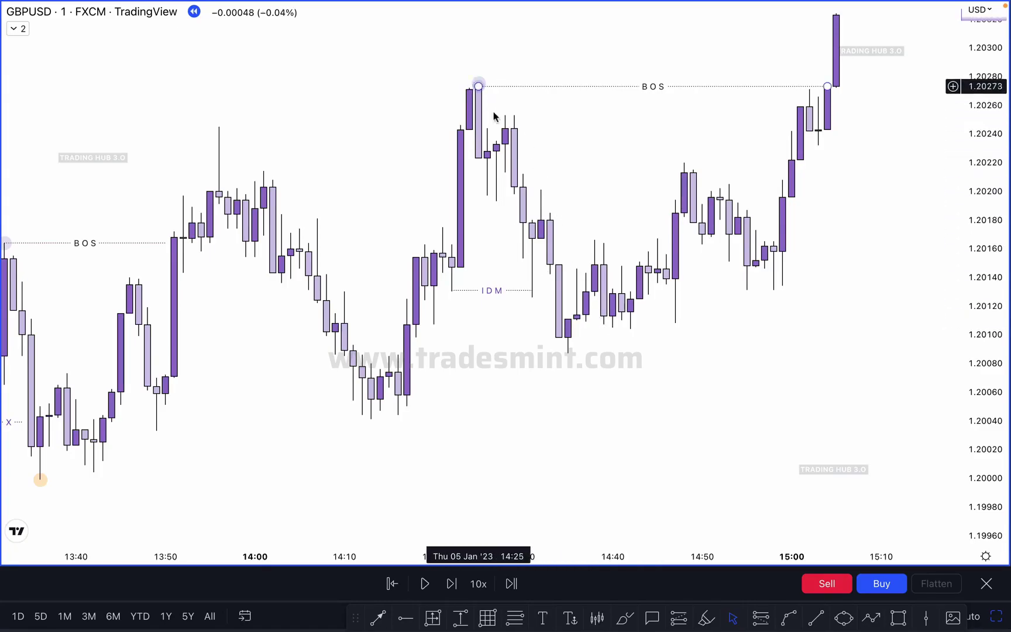
- Place a copy of the orange dot at the 14:35 low, moving it to the 14:59 low and back
{"action": "mouse_move", "coordinate": [91, 489]}
{"action": "left_mouse_down"}
{"action": "mouse_move", "coordinate": [147, 504]}
{"action": "mouse_move", "coordinate": [621, 369]}
{"action": "left_mouse_up"}
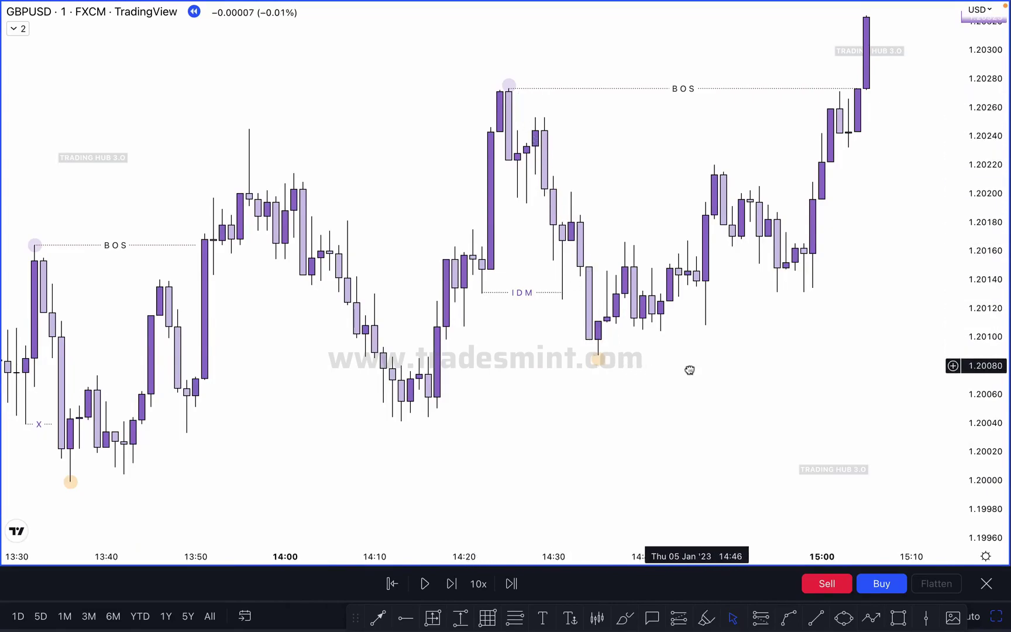
{"action": "left_click_drag", "start_coordinate": [690, 369], "coordinate": [662, 388]}
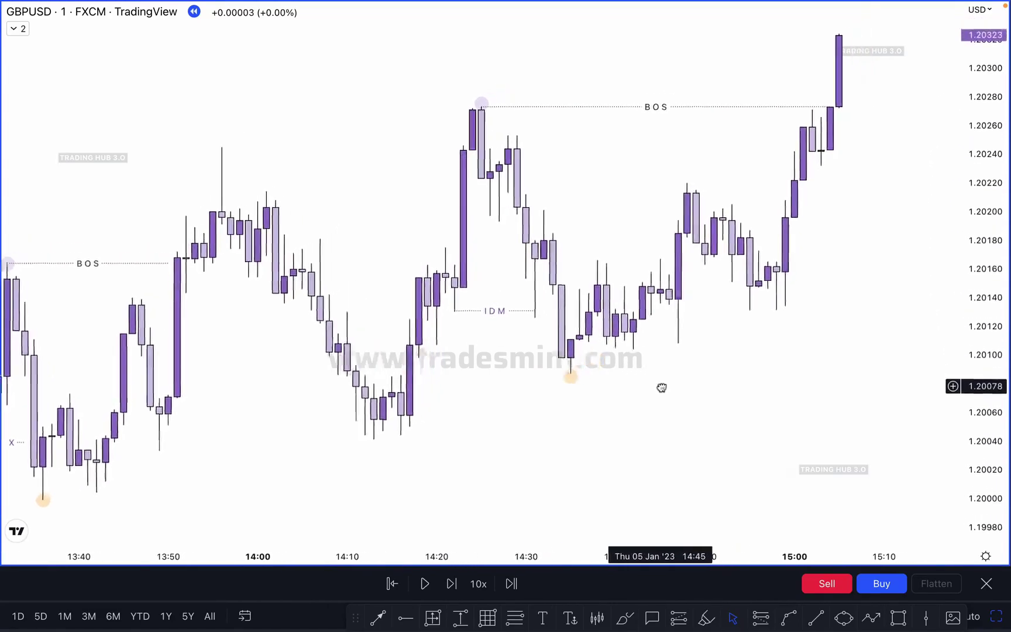
{"action": "left_click", "coordinate": [783, 318]}
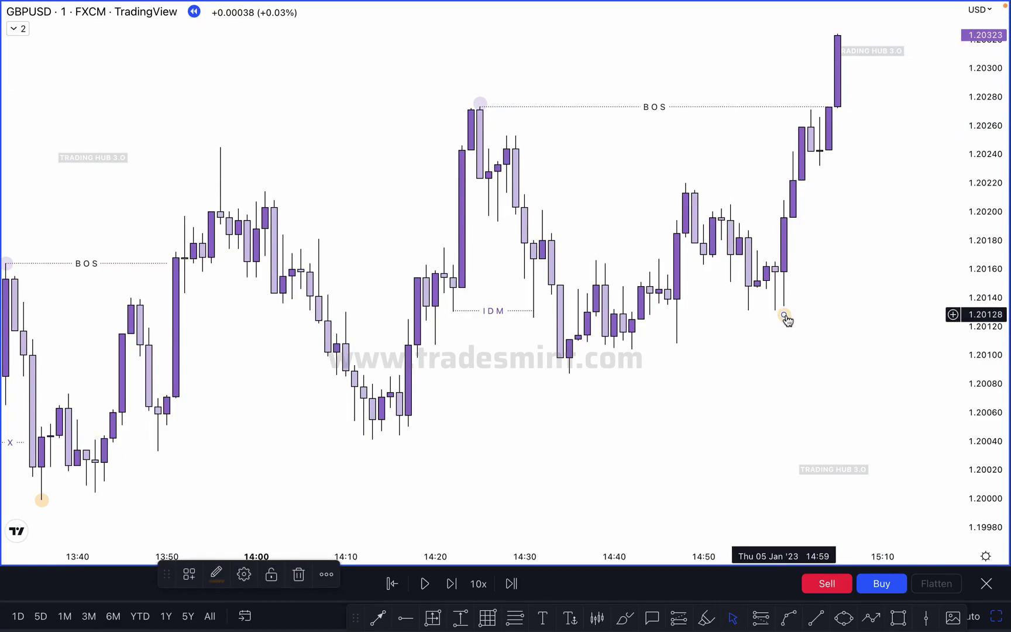
{"action": "left_click_drag", "start_coordinate": [785, 318], "coordinate": [570, 377]}
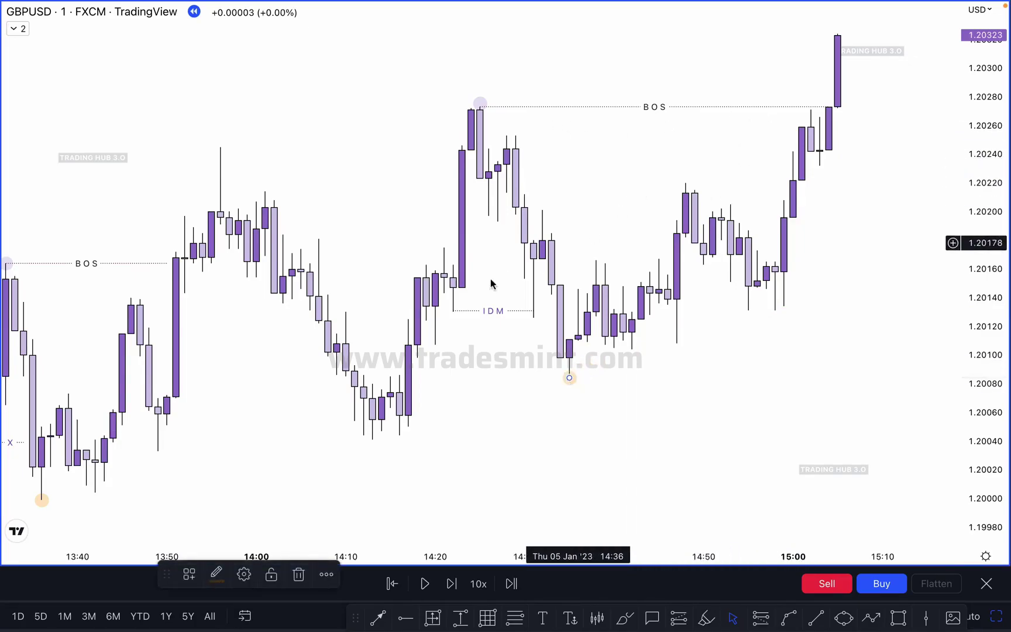
- Highlight the overall swing structure up to 15:07 and the 13:56 high level, and undo both strokes
{"action": "scroll", "coordinate": [530, 363], "scroll_direction": "down", "scroll_amount": 2}
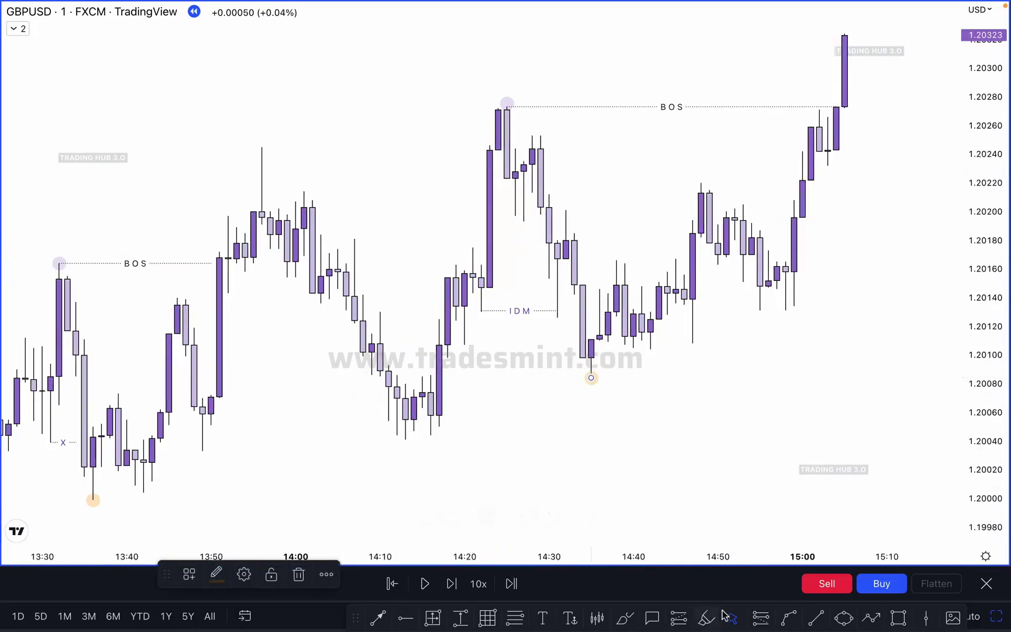
{"action": "left_click", "coordinate": [704, 619]}
{"action": "mouse_move", "coordinate": [11, 440]}
{"action": "left_mouse_down"}
{"action": "mouse_move", "coordinate": [45, 264]}
{"action": "mouse_move", "coordinate": [112, 386]}
{"action": "mouse_move", "coordinate": [214, 395]}
{"action": "mouse_move", "coordinate": [422, 174]}
{"action": "mouse_move", "coordinate": [501, 109]}
{"action": "mouse_move", "coordinate": [592, 369]}
{"action": "mouse_move", "coordinate": [861, 62]}
{"action": "left_mouse_up"}
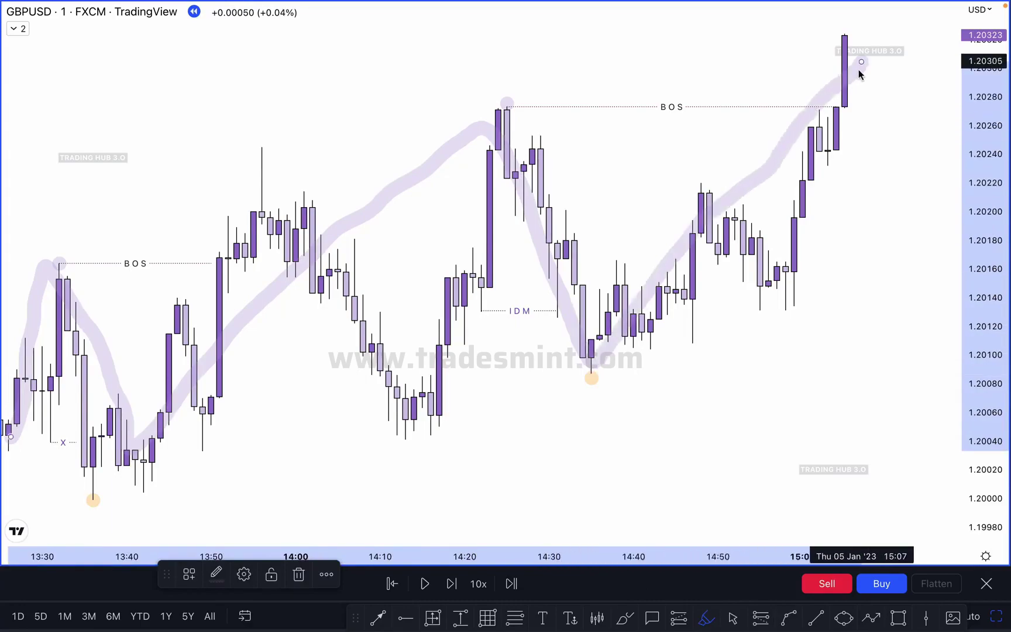
{"action": "left_click_drag", "start_coordinate": [257, 140], "coordinate": [481, 139]}
{"action": "key", "text": "super+z"}
{"action": "key", "text": "super+z"}
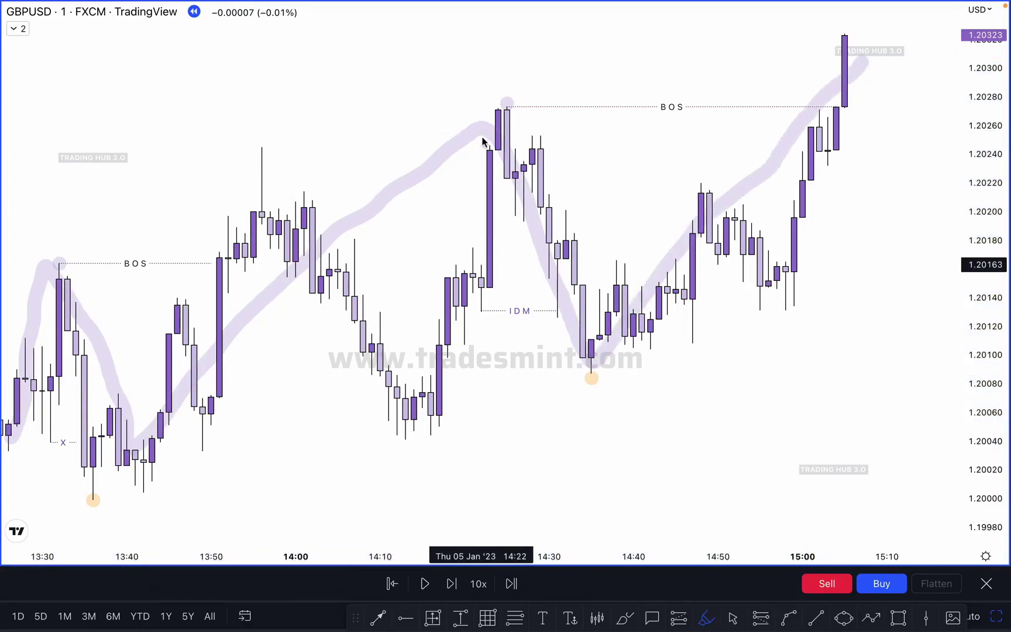
{"action": "key", "text": "Escape"}
- Shorten the upper BOS line at 1.20273 so it ends at the 14:59 candle
{"action": "left_click_drag", "start_coordinate": [414, 148], "coordinate": [308, 181]}
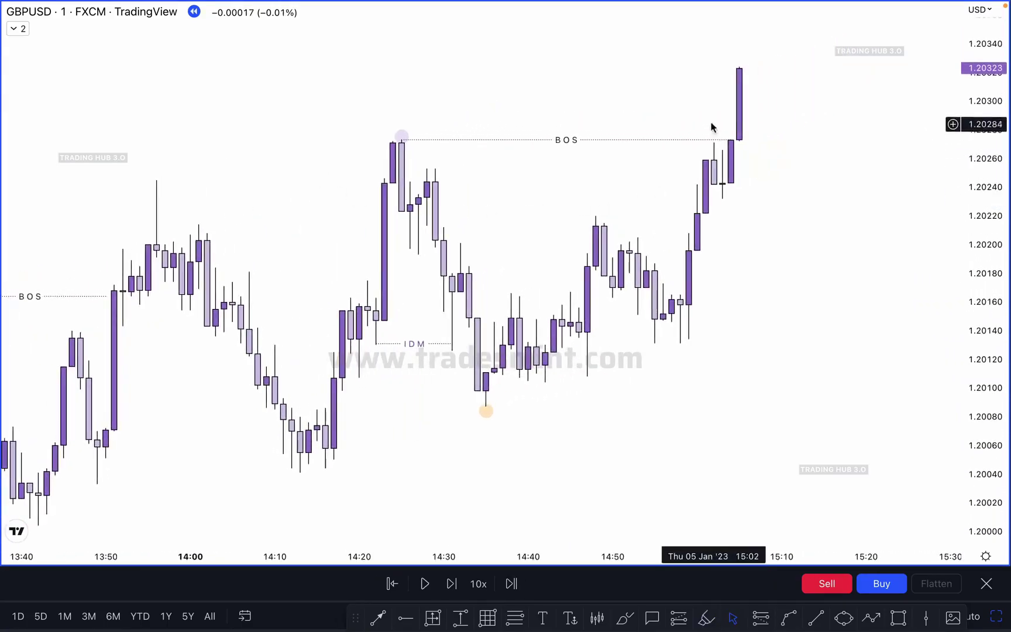
{"action": "left_click", "coordinate": [730, 143]}
{"action": "left_click_drag", "start_coordinate": [730, 143], "coordinate": [690, 144]}
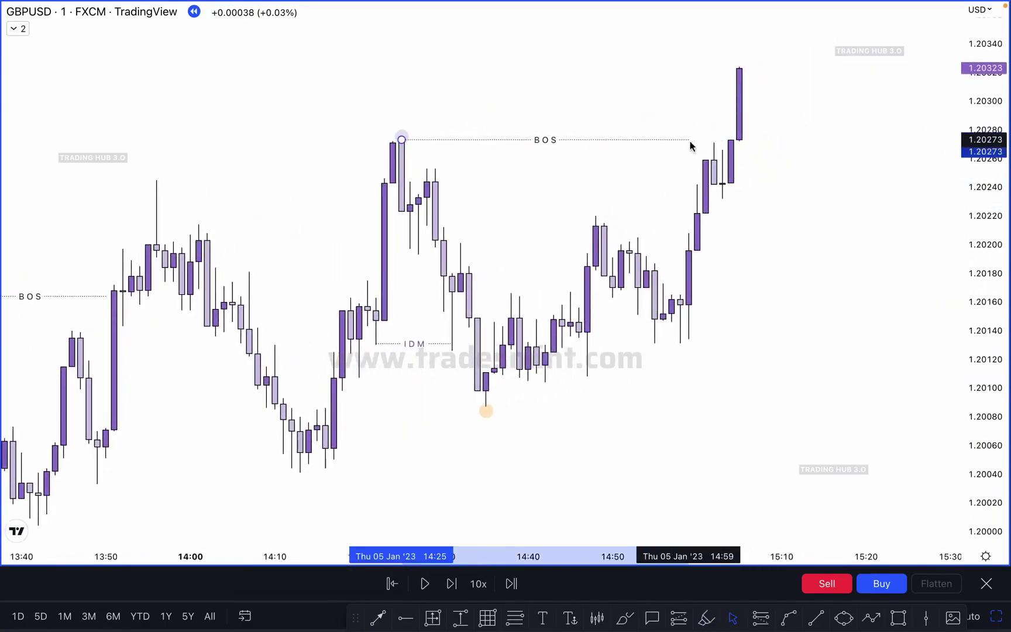
{"action": "left_click", "coordinate": [687, 128]}
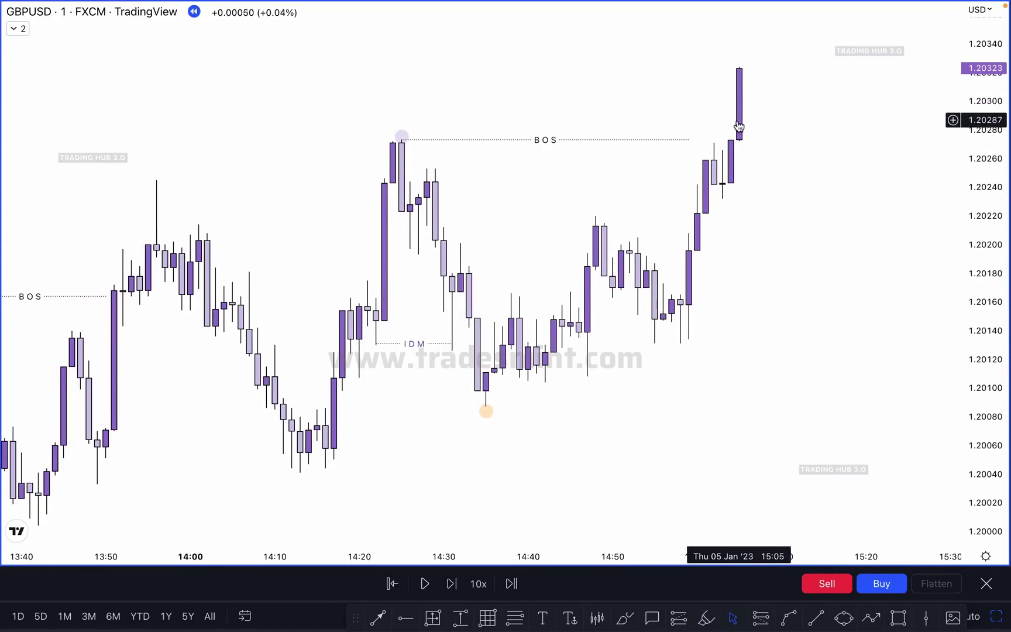
{"action": "left_click_drag", "start_coordinate": [781, 151], "coordinate": [744, 163]}
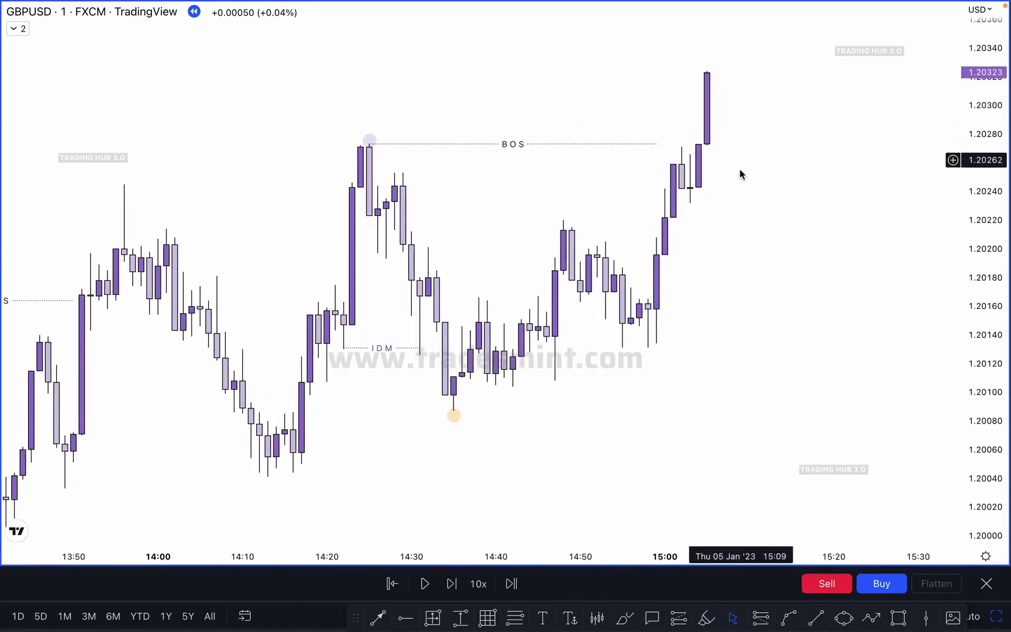
- Brush the upswing from the 14:35 low to the 15:05 high and erase the strokes
{"action": "left_click", "coordinate": [623, 618]}
{"action": "mouse_move", "coordinate": [463, 408]}
{"action": "left_mouse_down"}
{"action": "mouse_move", "coordinate": [556, 261]}
{"action": "mouse_move", "coordinate": [588, 287]}
{"action": "left_mouse_up"}
{"action": "mouse_move", "coordinate": [607, 329]}
{"action": "left_mouse_down"}
{"action": "mouse_move", "coordinate": [659, 195]}
{"action": "mouse_move", "coordinate": [679, 212]}
{"action": "mouse_move", "coordinate": [715, 107]}
{"action": "left_mouse_up"}
{"action": "key", "text": "Delete"}
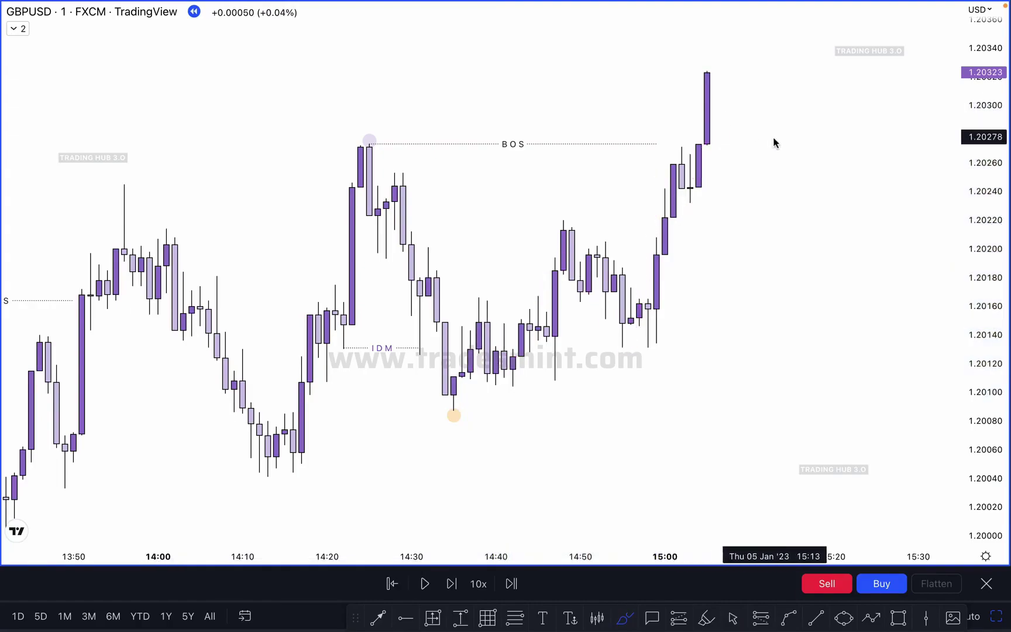
- Place a copy of the IDM line at the 15:03 low, 1.20231
{"action": "left_click", "coordinate": [388, 350]}
{"action": "left_click_drag", "start_coordinate": [389, 349], "coordinate": [740, 212]}
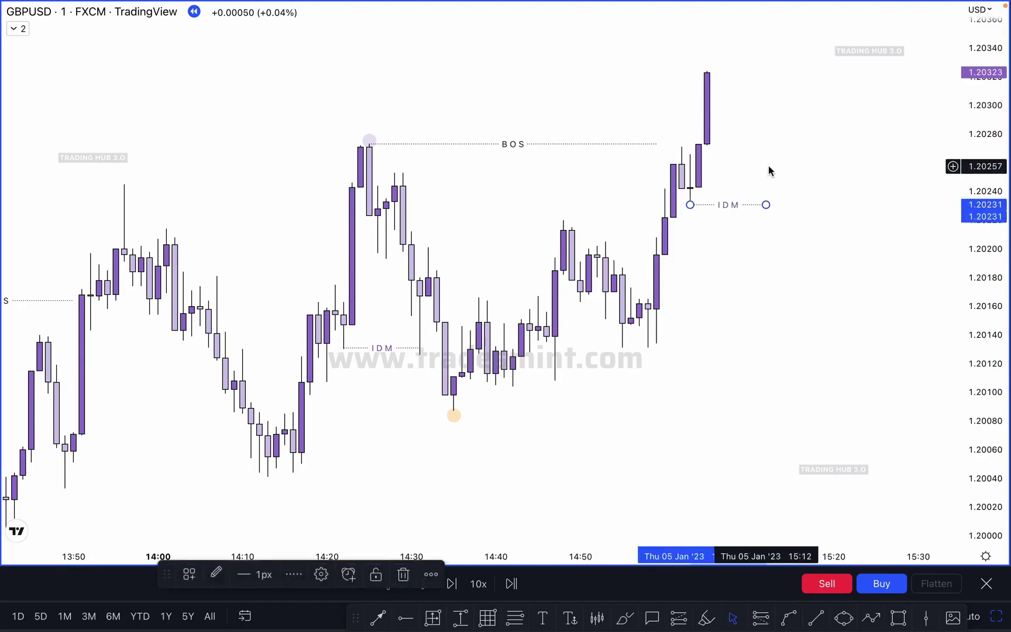
{"action": "left_click", "coordinate": [666, 159]}
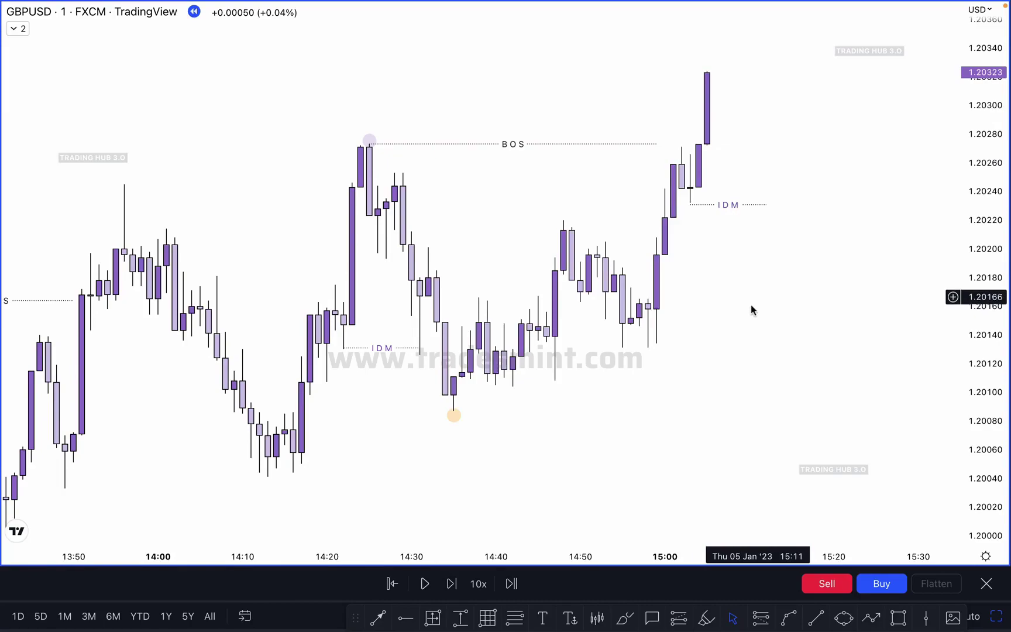
- Advance the bar replay to 15:10 and move the newest IDM line to the 15:07 low, 1.20271
{"action": "left_click", "coordinate": [450, 584]}
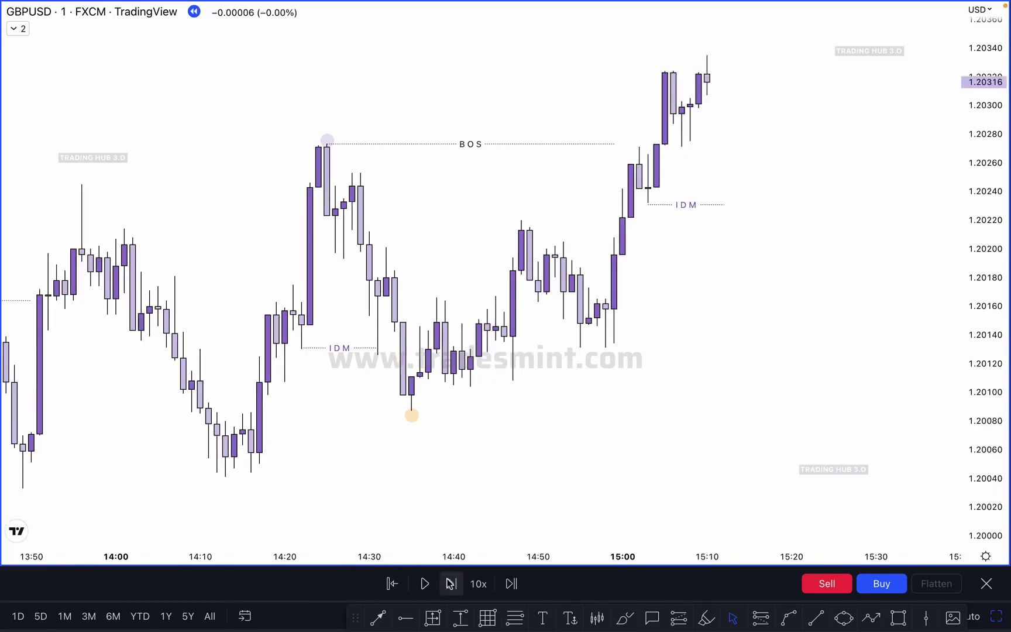
{"action": "left_click_drag", "start_coordinate": [697, 211], "coordinate": [726, 149]}
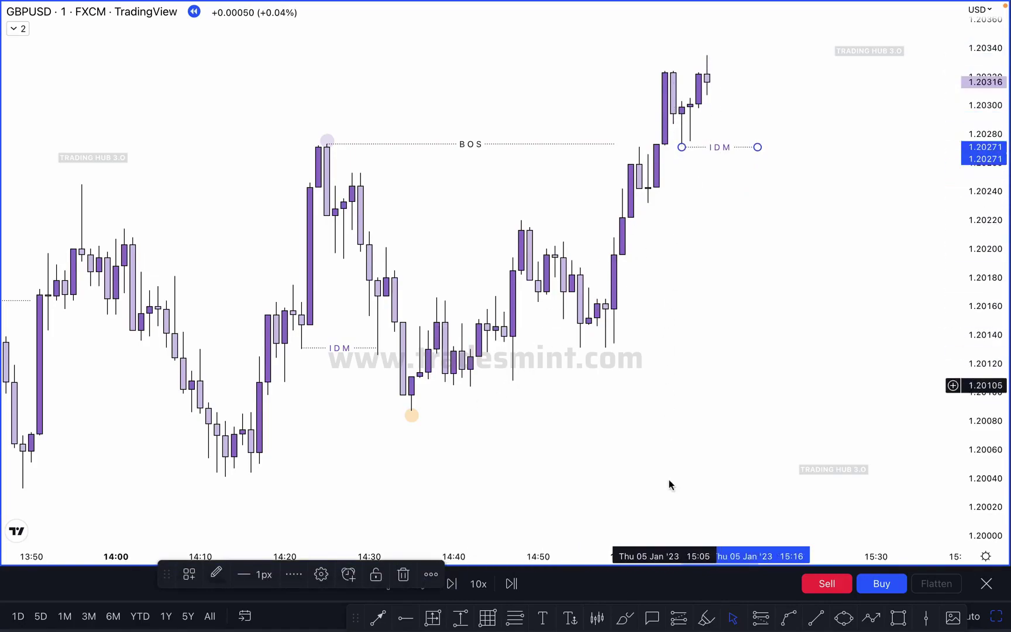
- Brush the upswing from the 14:35 low and the pullback after the 15:05 high, and erase the strokes
{"action": "left_click", "coordinate": [626, 616]}
{"action": "mouse_move", "coordinate": [431, 397]}
{"action": "left_mouse_down"}
{"action": "mouse_move", "coordinate": [654, 91]}
{"action": "mouse_move", "coordinate": [676, 88]}
{"action": "mouse_move", "coordinate": [716, 187]}
{"action": "left_mouse_up"}
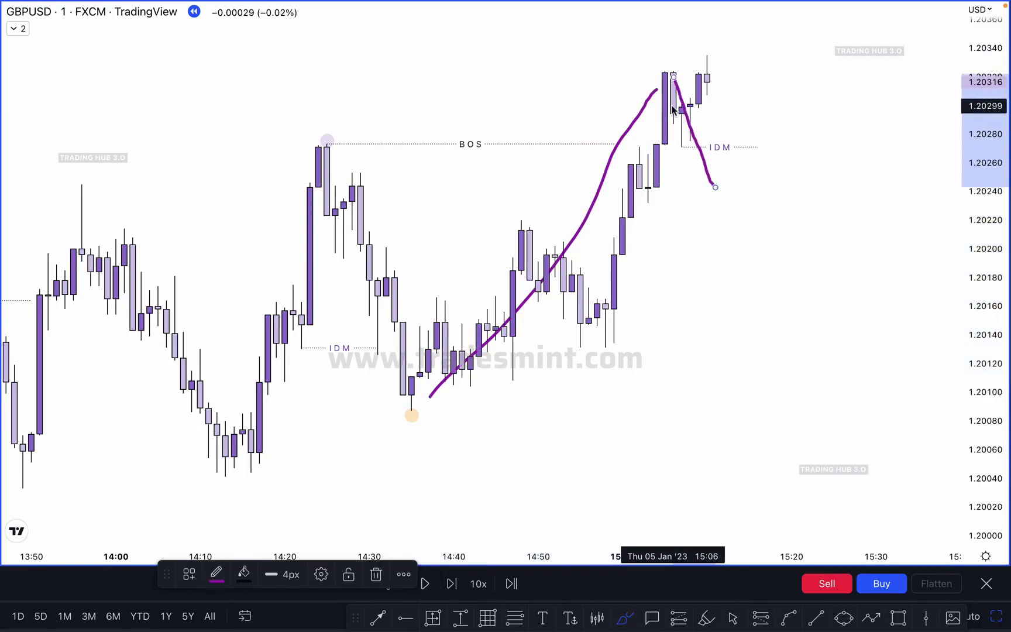
{"action": "key", "text": "Delete"}
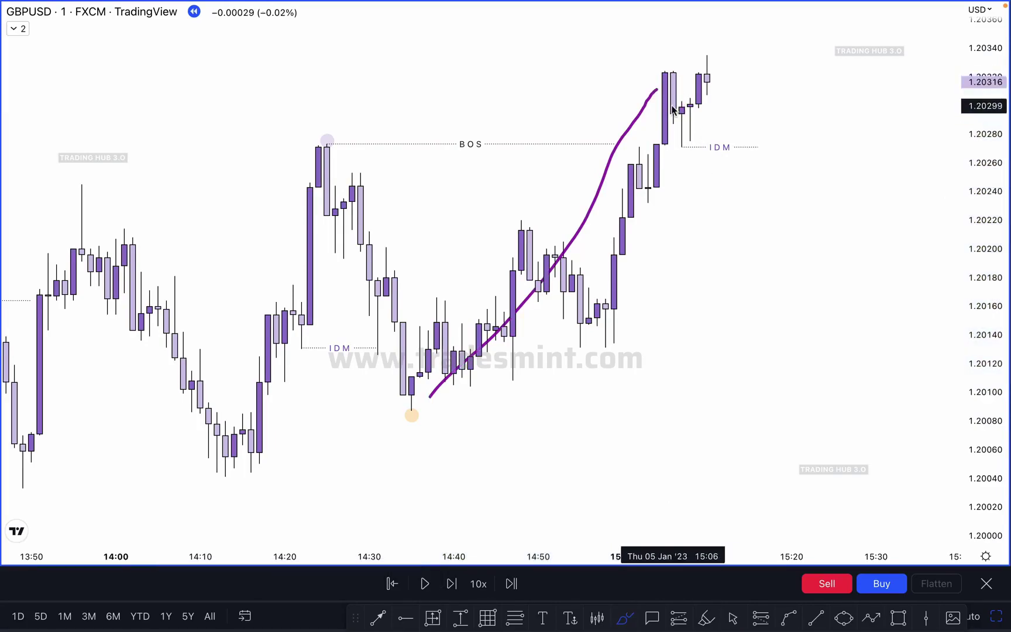
{"action": "key", "text": "ctrl+z"}
{"action": "mouse_move", "coordinate": [666, 72]}
{"action": "left_mouse_down"}
{"action": "mouse_move", "coordinate": [689, 147]}
{"action": "mouse_move", "coordinate": [711, 66]}
{"action": "left_mouse_up"}
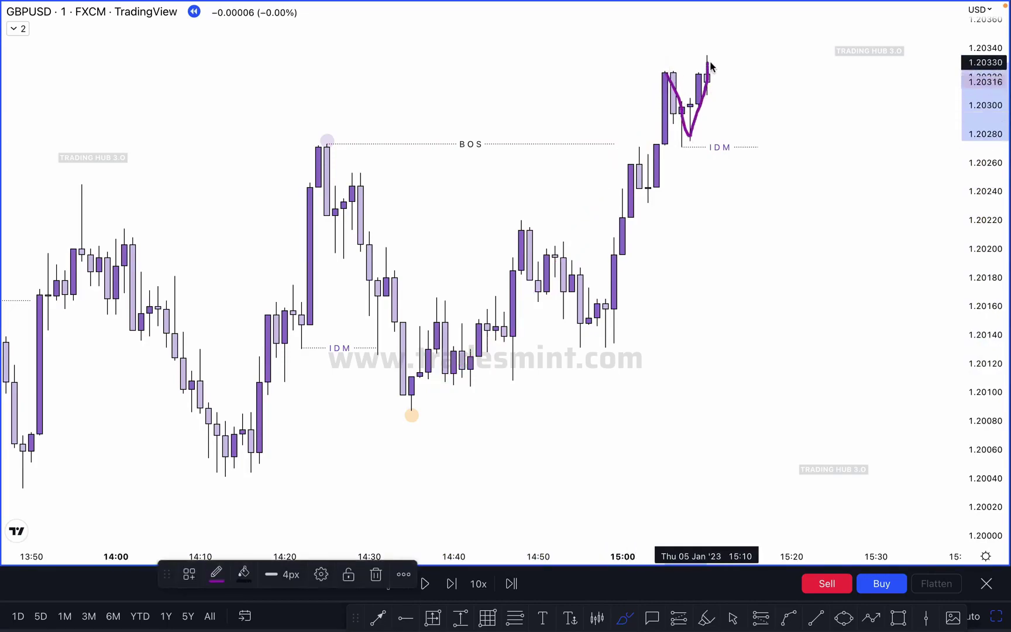
{"action": "key", "text": "Delete"}
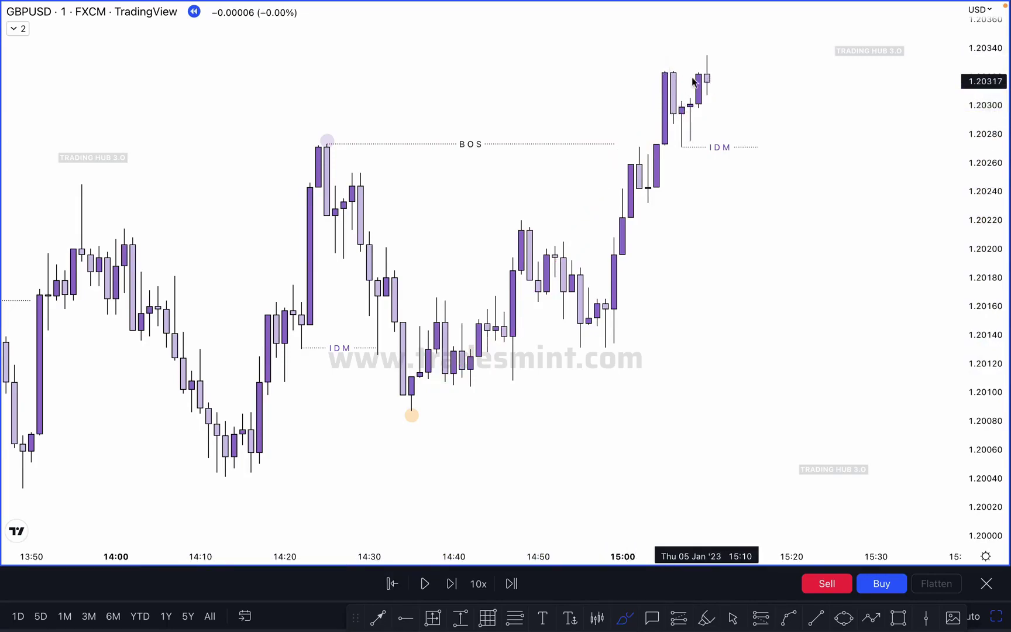
- Mark the 15:05 high and the 15:06 and 15:07 lows with short brush strokes and erase them
{"action": "left_click_drag", "start_coordinate": [660, 71], "coordinate": [682, 71]}
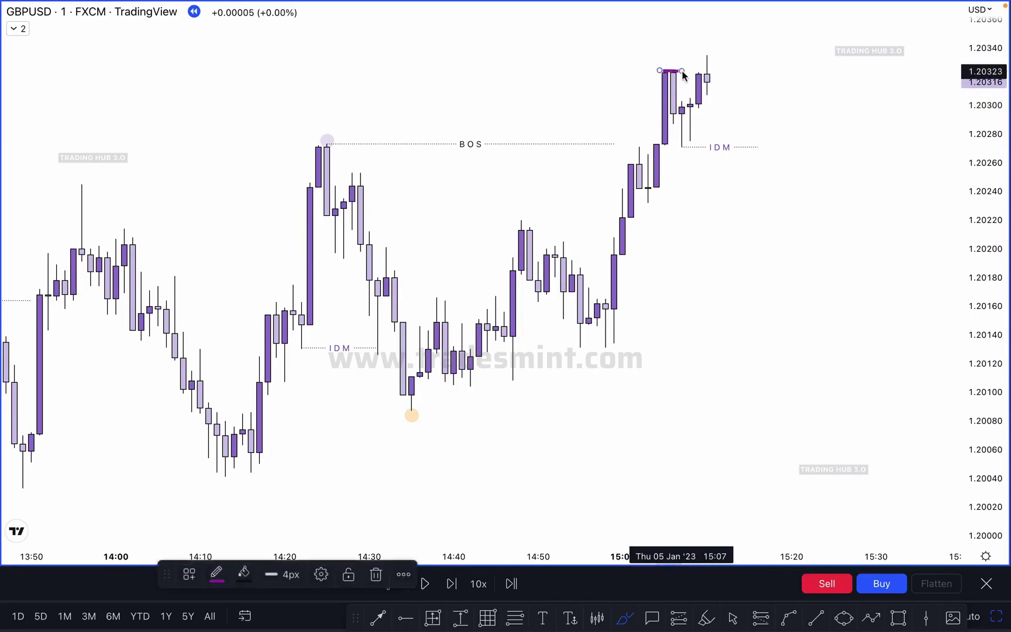
{"action": "left_click_drag", "start_coordinate": [676, 123], "coordinate": [713, 153]}
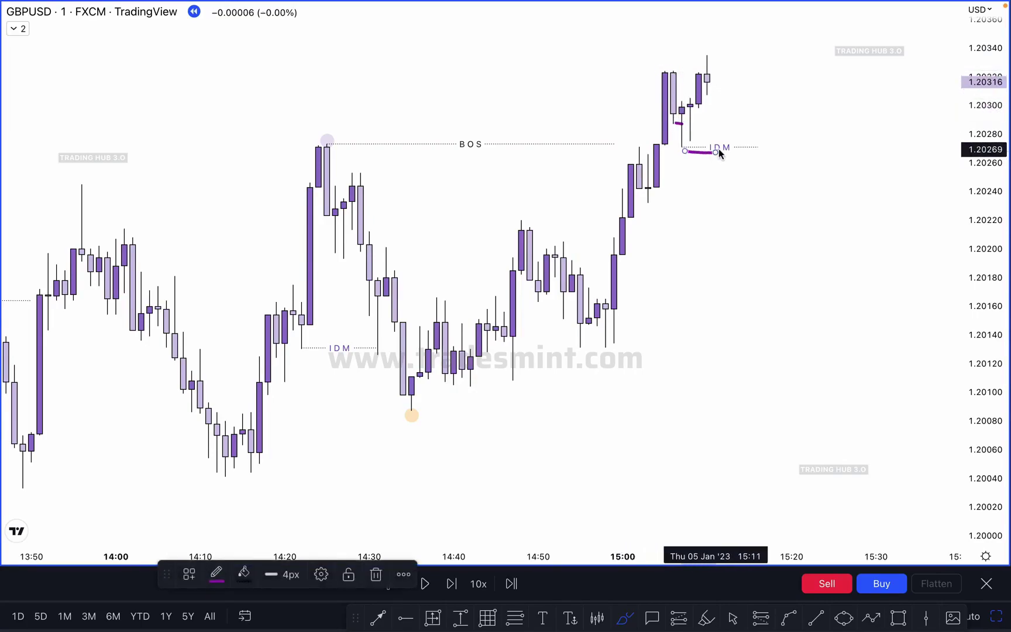
{"action": "key", "text": "Delete"}
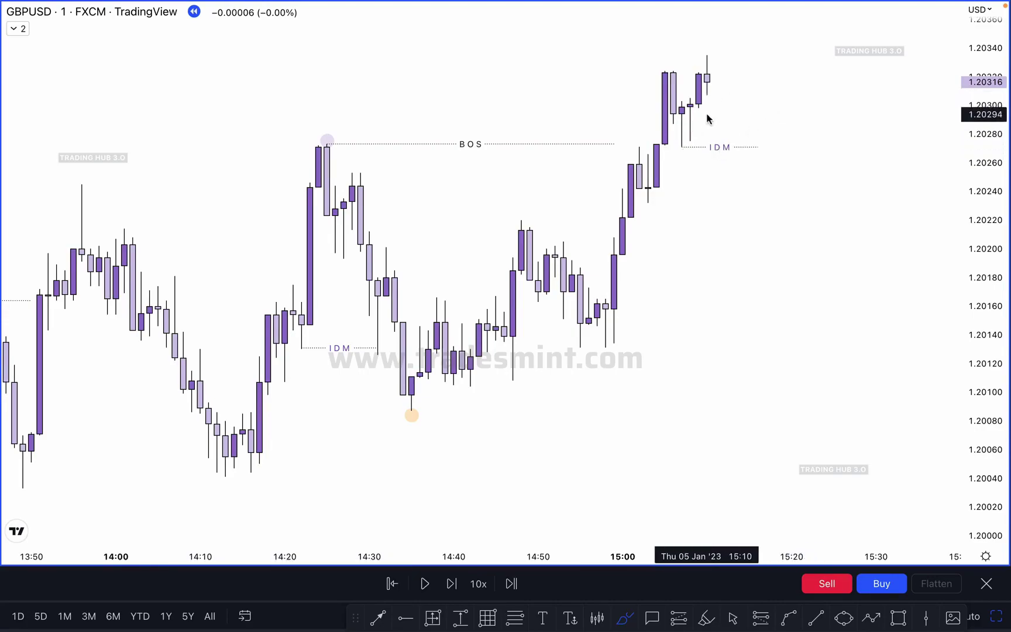
- Mark the high and low of the 13:52 candle and the lows inside its range with short brush strokes
{"action": "left_click_drag", "start_coordinate": [41, 253], "coordinate": [56, 253]}
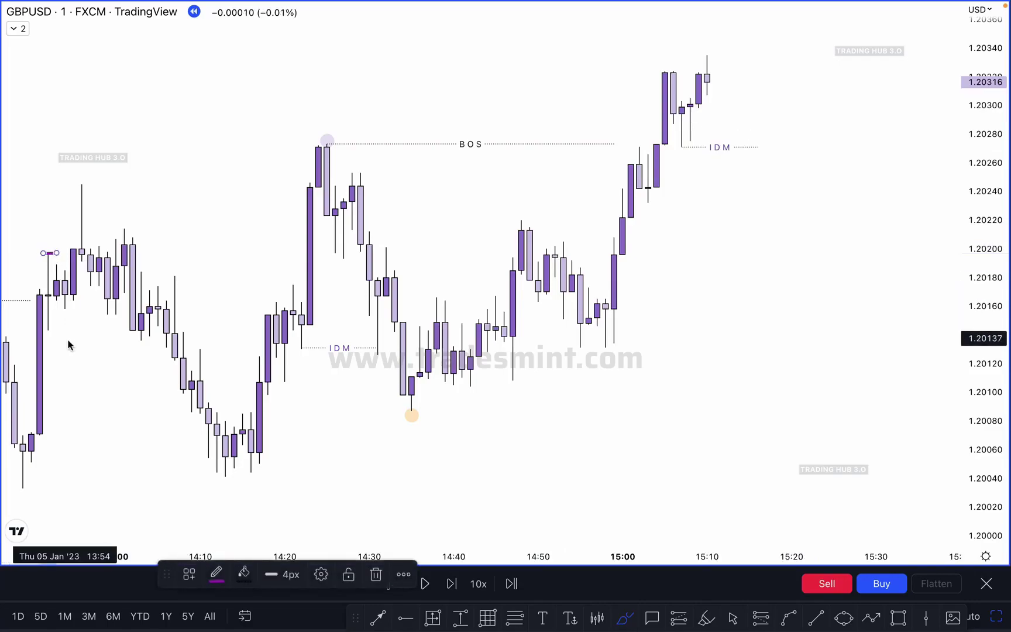
{"action": "left_click_drag", "start_coordinate": [42, 332], "coordinate": [57, 332]}
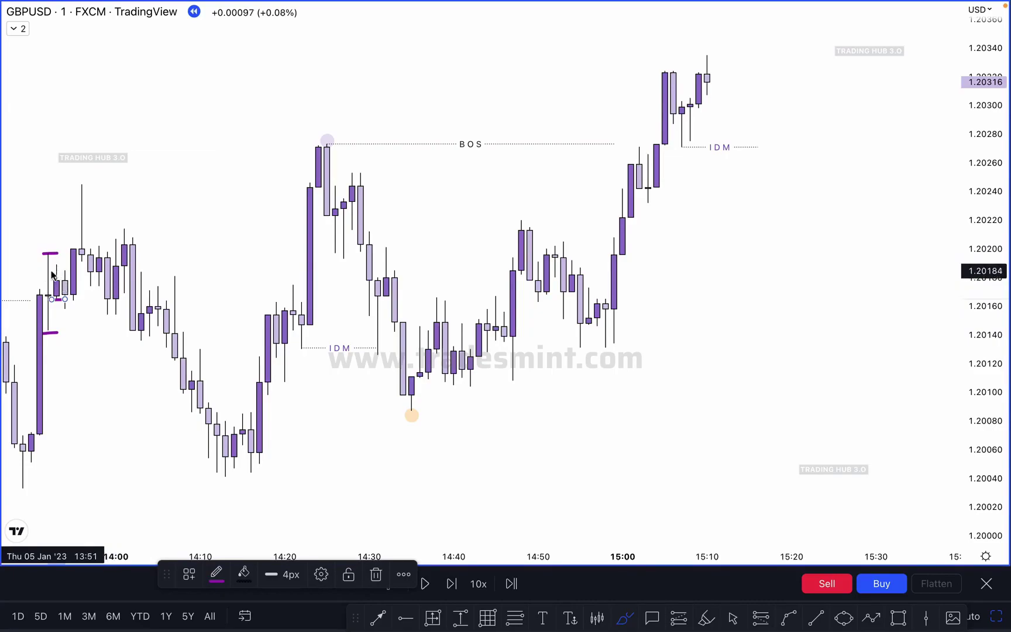
{"action": "left_click_drag", "start_coordinate": [42, 253], "coordinate": [70, 252]}
{"action": "left_click_drag", "start_coordinate": [43, 334], "coordinate": [65, 333]}
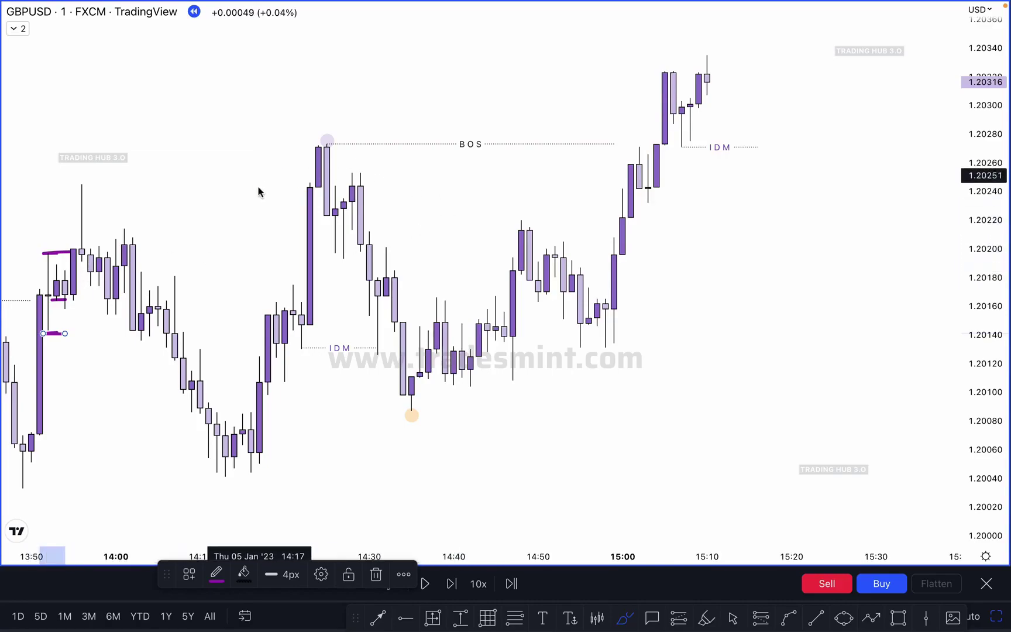
- Mark the 15:07 low and the 15:10 high with brush strokes and undo both
{"action": "left_click_drag", "start_coordinate": [677, 148], "coordinate": [691, 147]}
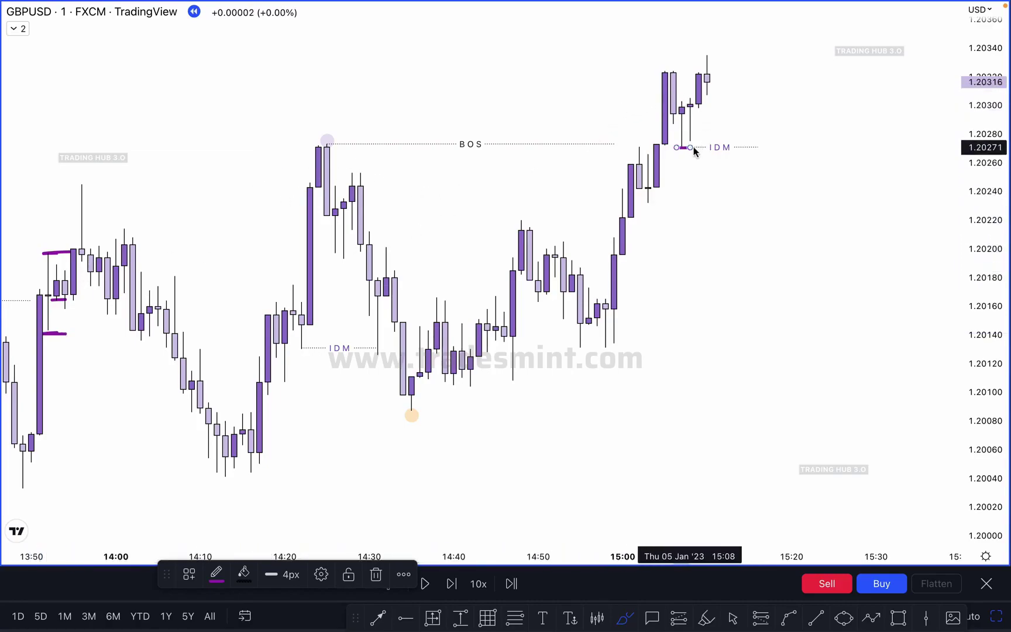
{"action": "mouse_move", "coordinate": [717, 69]}
{"action": "left_mouse_down"}
{"action": "mouse_move", "coordinate": [800, 183]}
{"action": "mouse_move", "coordinate": [715, 54]}
{"action": "left_mouse_up"}
{"action": "key", "text": "super+z"}
{"action": "key", "text": "super+z"}
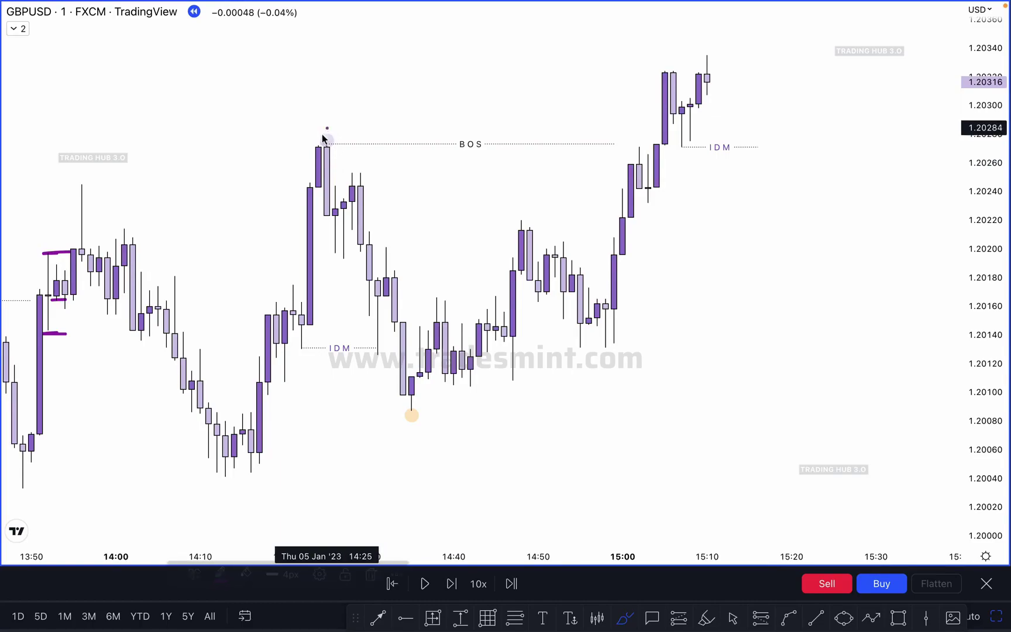
- Circle the 14:25 high and 14:35 low, and brush a projected drop from the 15:10 high to about 1.20190
{"action": "left_click_drag", "start_coordinate": [327, 133], "coordinate": [326, 131]}
{"action": "mouse_move", "coordinate": [403, 406]}
{"action": "left_mouse_down"}
{"action": "mouse_move", "coordinate": [425, 425]}
{"action": "mouse_move", "coordinate": [412, 412]}
{"action": "left_mouse_up"}
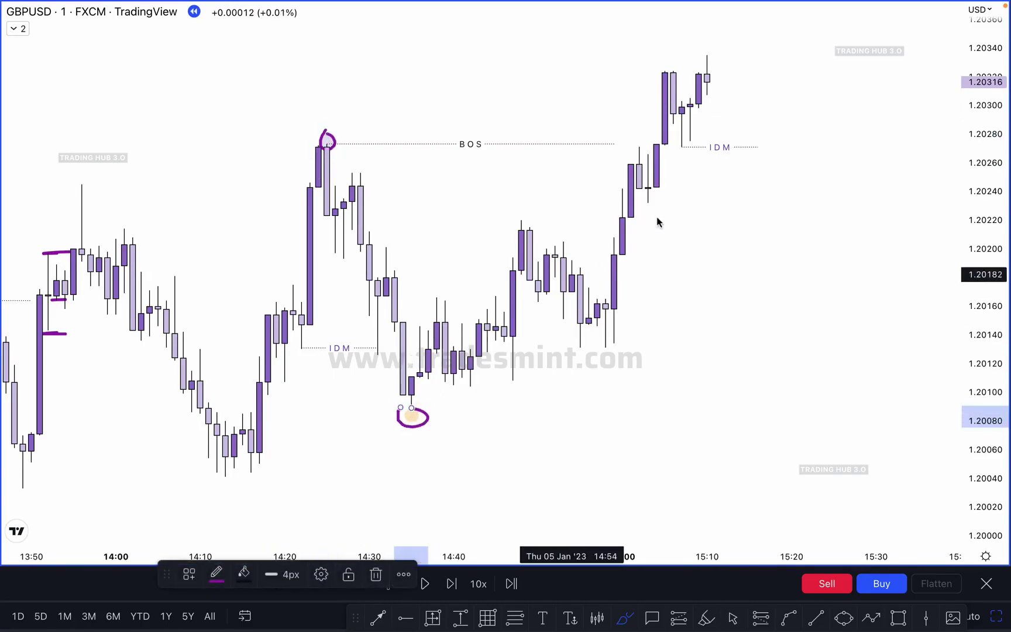
{"action": "mouse_move", "coordinate": [715, 66]}
{"action": "left_mouse_down"}
{"action": "mouse_move", "coordinate": [752, 112]}
{"action": "mouse_move", "coordinate": [802, 265]}
{"action": "left_mouse_up"}
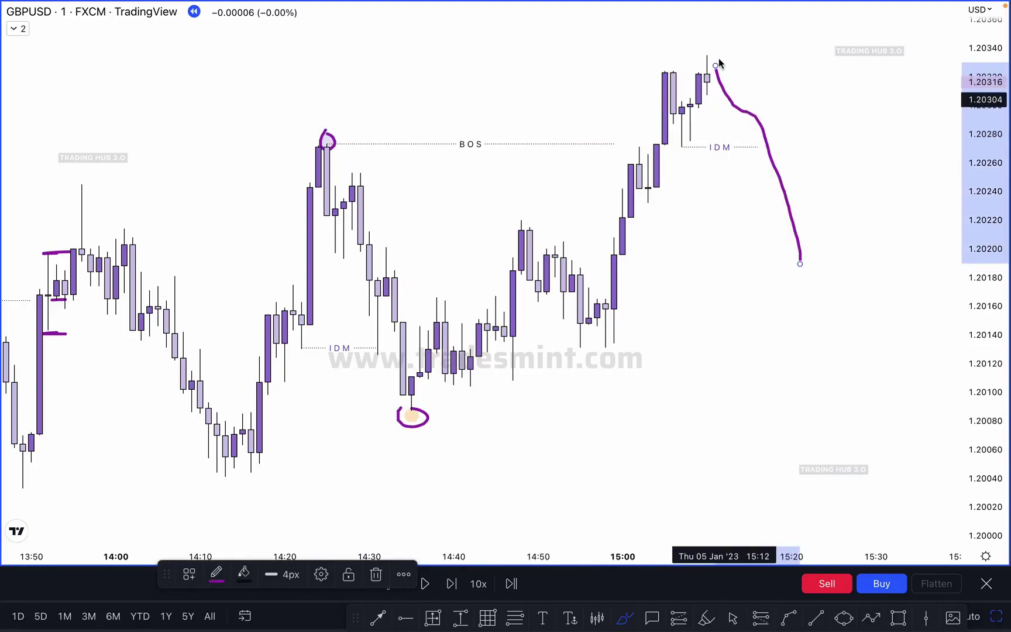
- Circle the 15:10 high, sketch a break below the 14:35 low level with a check mark, and undo the break and check mark
{"action": "left_click_drag", "start_coordinate": [706, 48], "coordinate": [702, 59]}
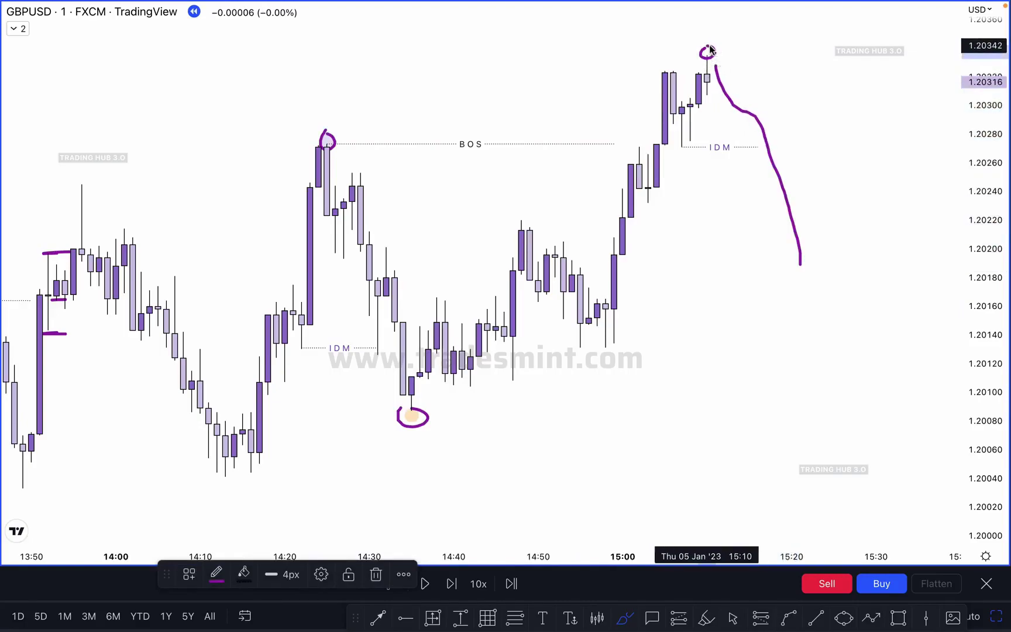
{"action": "left_click_drag", "start_coordinate": [407, 418], "coordinate": [867, 391]}
{"action": "left_click_drag", "start_coordinate": [801, 265], "coordinate": [858, 457]}
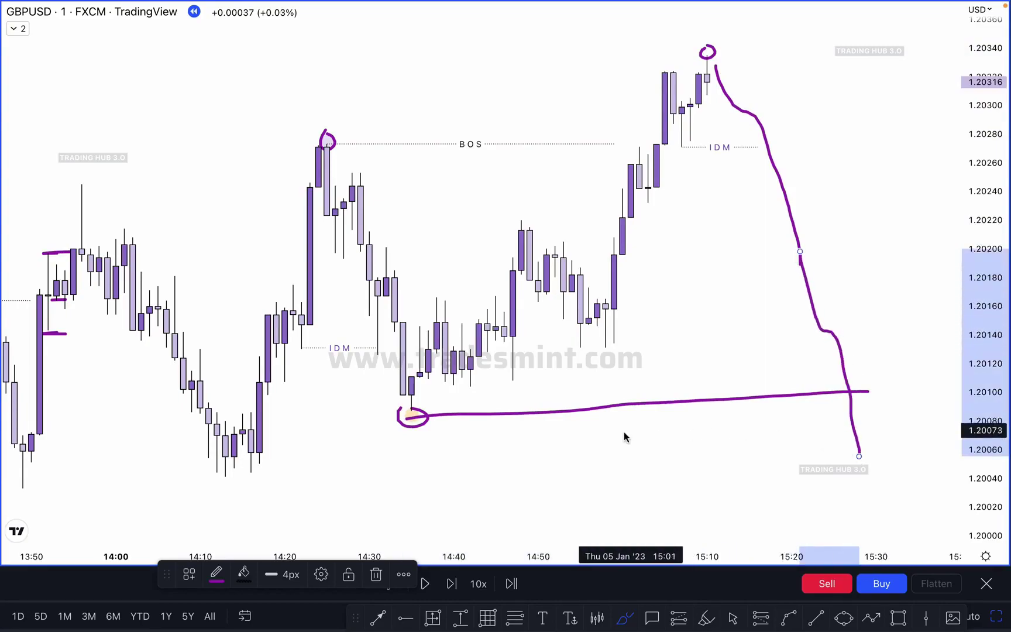
{"action": "mouse_move", "coordinate": [614, 436]}
{"action": "left_mouse_down"}
{"action": "mouse_move", "coordinate": [635, 451]}
{"action": "mouse_move", "coordinate": [699, 400]}
{"action": "left_mouse_up"}
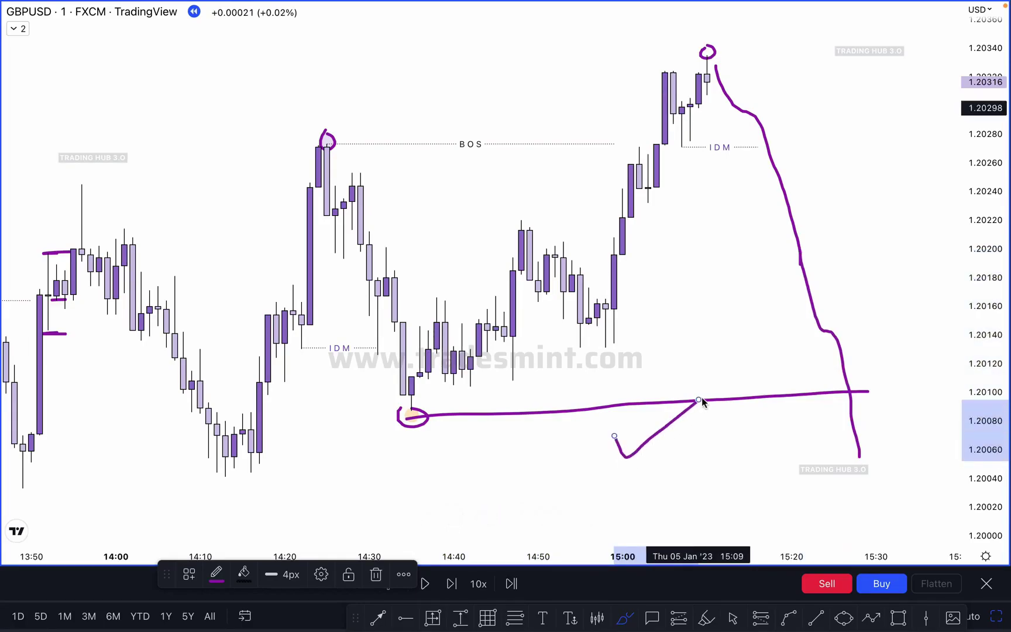
{"action": "key", "text": "ctrl+z"}
{"action": "key", "text": "ctrl+z"}
{"action": "key", "text": "ctrl+z"}
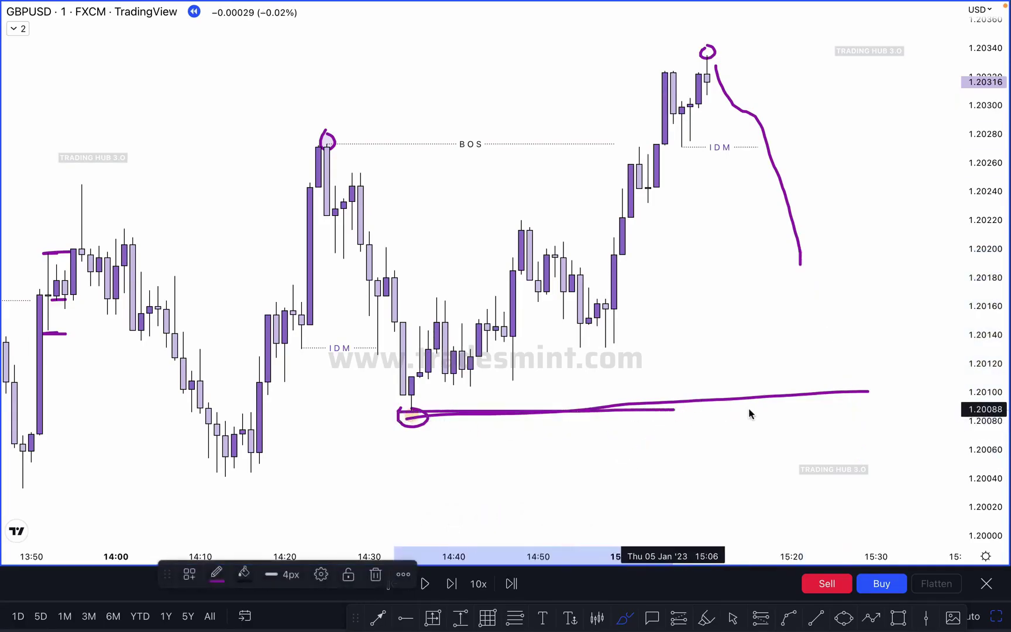
- Sketch a sweep below the 14:35 low level that turns back up, circle it, and add a cross beneath the level
{"action": "mouse_move", "coordinate": [801, 264]}
{"action": "left_mouse_down"}
{"action": "mouse_move", "coordinate": [842, 403]}
{"action": "mouse_move", "coordinate": [867, 295]}
{"action": "left_mouse_up"}
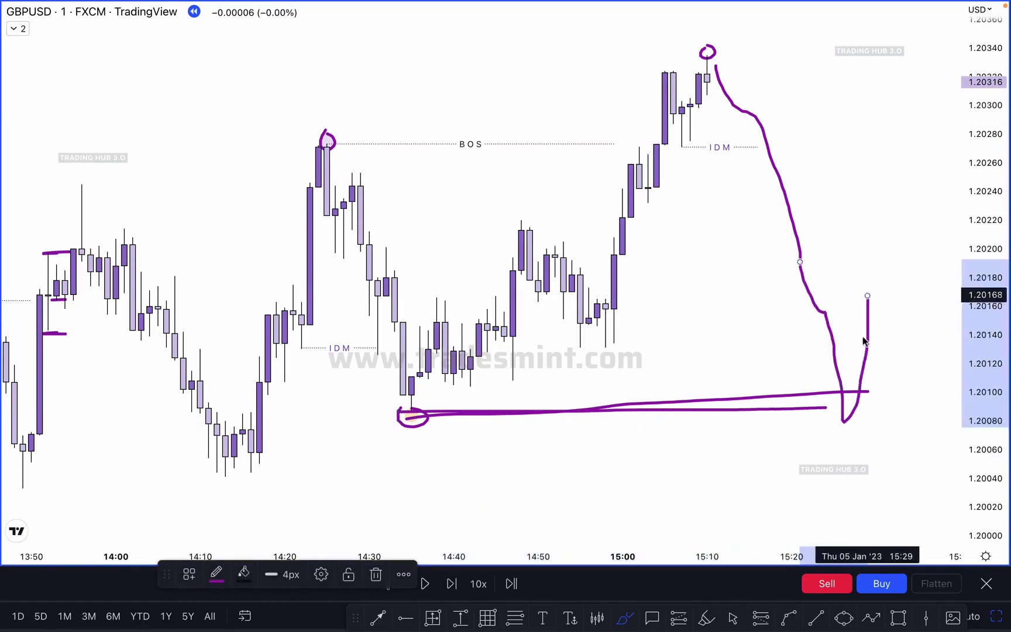
{"action": "mouse_move", "coordinate": [834, 389]}
{"action": "left_mouse_down"}
{"action": "mouse_move", "coordinate": [893, 424]}
{"action": "mouse_move", "coordinate": [842, 391]}
{"action": "left_mouse_up"}
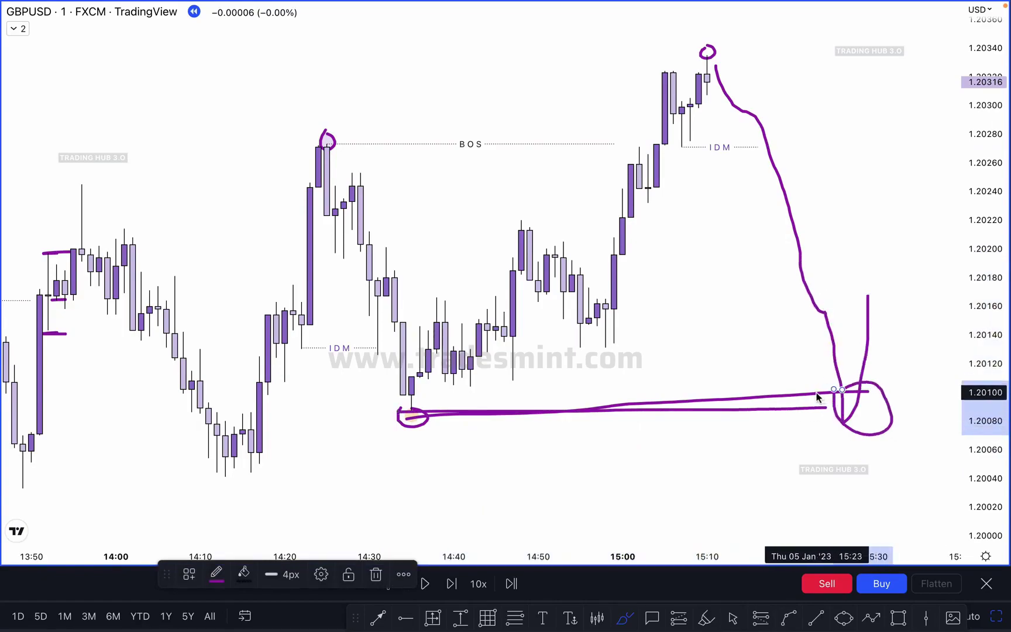
{"action": "left_click_drag", "start_coordinate": [388, 413], "coordinate": [488, 418]}
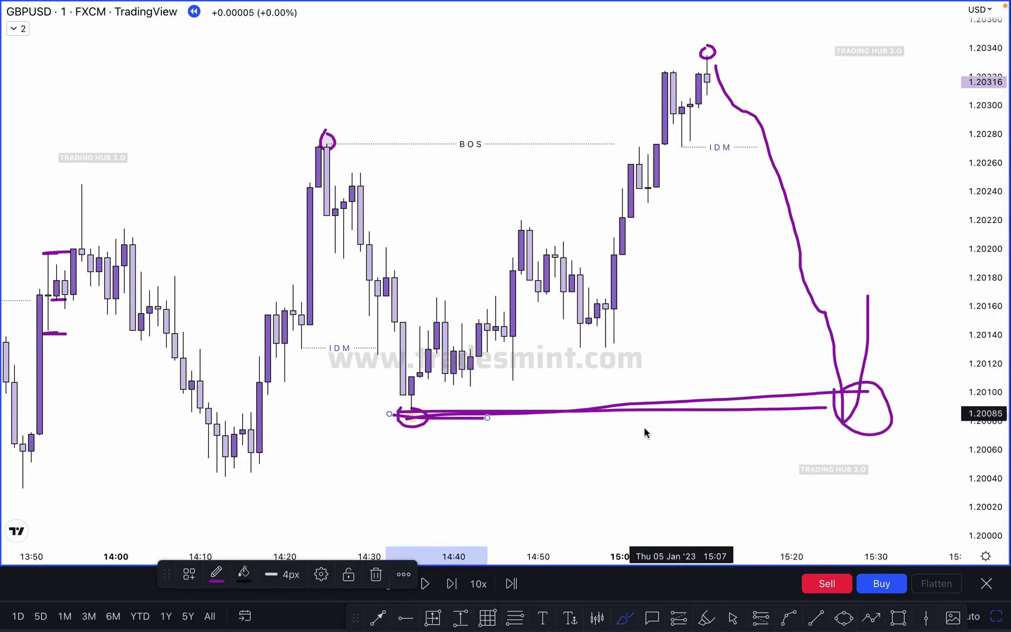
{"action": "mouse_move", "coordinate": [654, 429]}
{"action": "left_mouse_down"}
{"action": "mouse_move", "coordinate": [639, 439]}
{"action": "mouse_move", "coordinate": [657, 443]}
{"action": "left_mouse_up"}
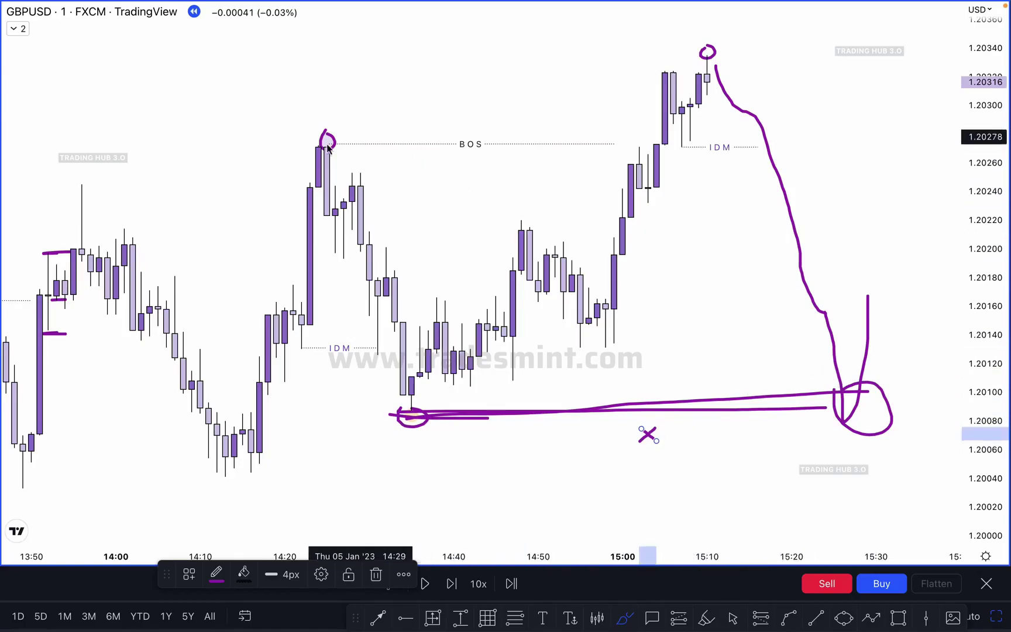
- Connect the swing highs and the swing lows with curved strokes, and brush the zigzag structure through to the projected rebound
{"action": "left_click_drag", "start_coordinate": [330, 129], "coordinate": [673, 68]}
{"action": "mouse_move", "coordinate": [418, 433]}
{"action": "left_mouse_down"}
{"action": "mouse_move", "coordinate": [763, 445]}
{"action": "mouse_move", "coordinate": [817, 417]}
{"action": "left_mouse_up"}
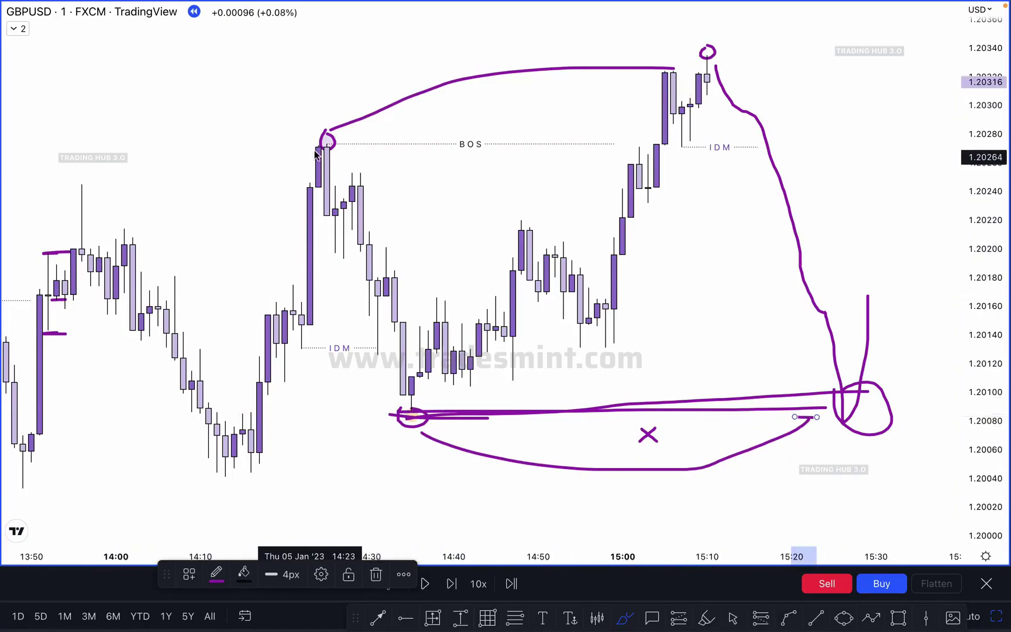
{"action": "mouse_move", "coordinate": [25, 464]}
{"action": "left_mouse_down"}
{"action": "mouse_move", "coordinate": [319, 141]}
{"action": "mouse_move", "coordinate": [810, 341]}
{"action": "left_mouse_up"}
{"action": "mouse_move", "coordinate": [825, 383]}
{"action": "left_mouse_down"}
{"action": "mouse_move", "coordinate": [842, 420]}
{"action": "mouse_move", "coordinate": [893, 115]}
{"action": "left_mouse_up"}
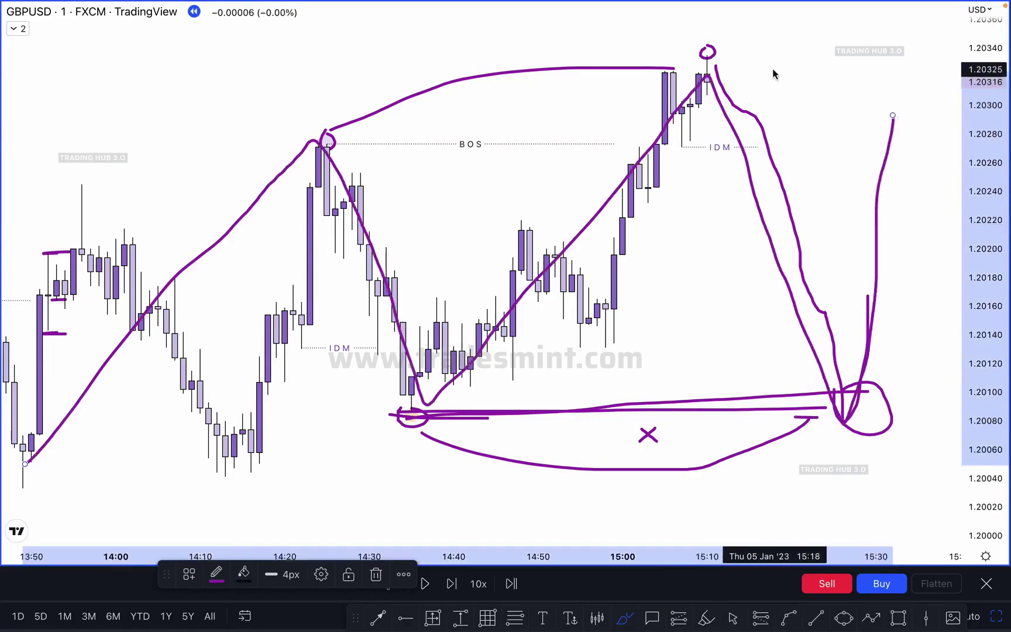
{"action": "mouse_move", "coordinate": [76, 439]}
{"action": "left_mouse_down"}
{"action": "mouse_move", "coordinate": [554, 27]}
{"action": "mouse_move", "coordinate": [947, 48]}
{"action": "left_mouse_up"}
- Undo the brush strokes added after the projected drop from the 15:10 high
{"action": "key", "text": "ctrl+z"}
{"action": "key", "text": "ctrl+z"}
{"action": "key", "text": "ctrl+z"}
{"action": "key", "text": "ctrl+z"}
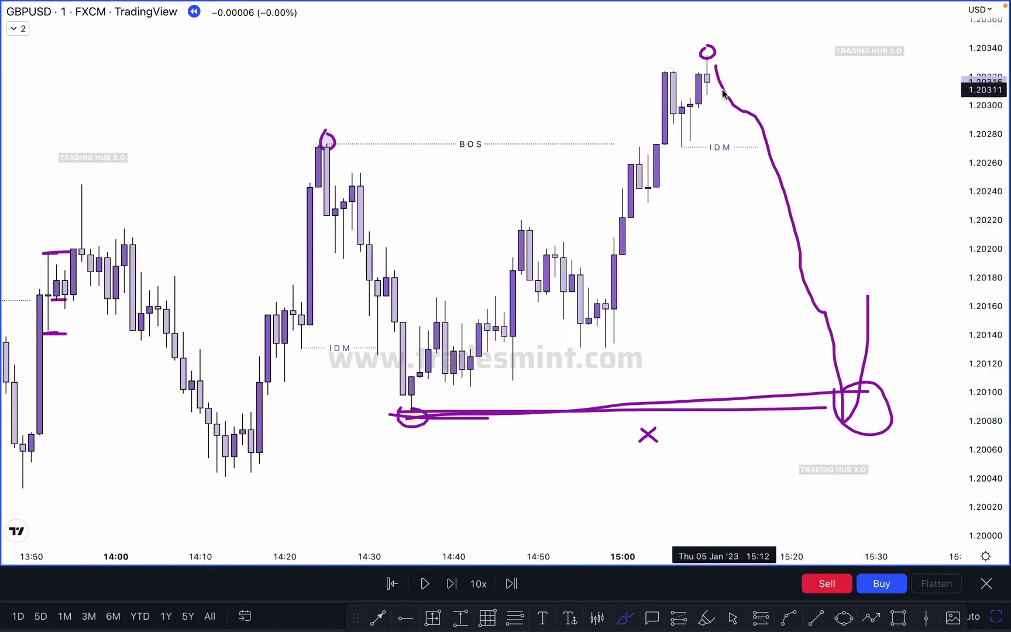
{"action": "key", "text": "ctrl+z"}
{"action": "key", "text": "ctrl+z"}
{"action": "key", "text": "ctrl+z"}
{"action": "key", "text": "ctrl+z"}
{"action": "key", "text": "ctrl+z"}
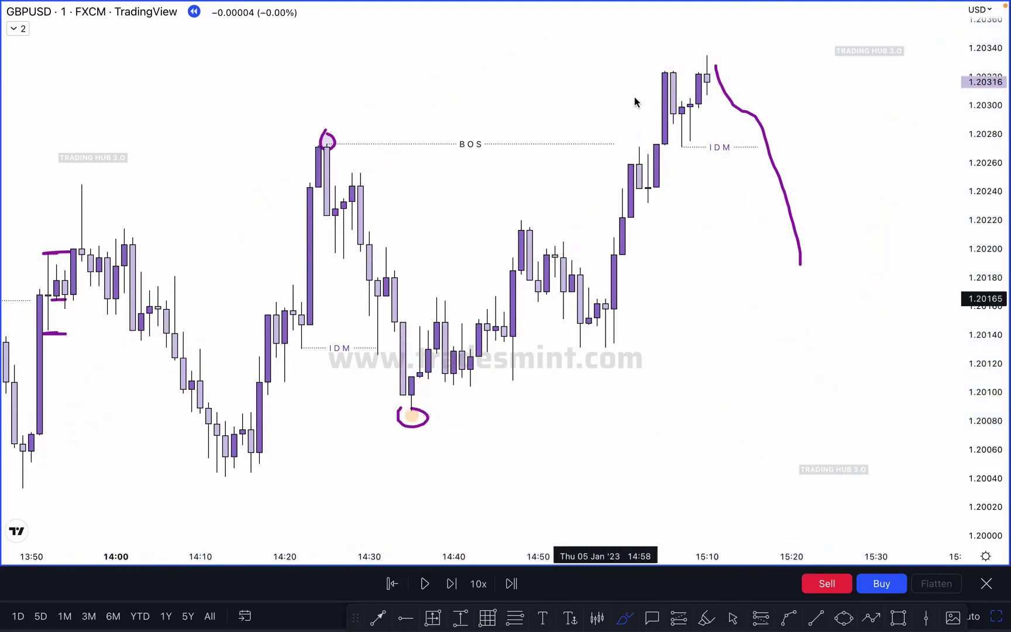
- Remove the projected drop stroke and step the bar replay forward to 15:15, past the break of the IDM level
{"action": "key", "text": "Escape"}
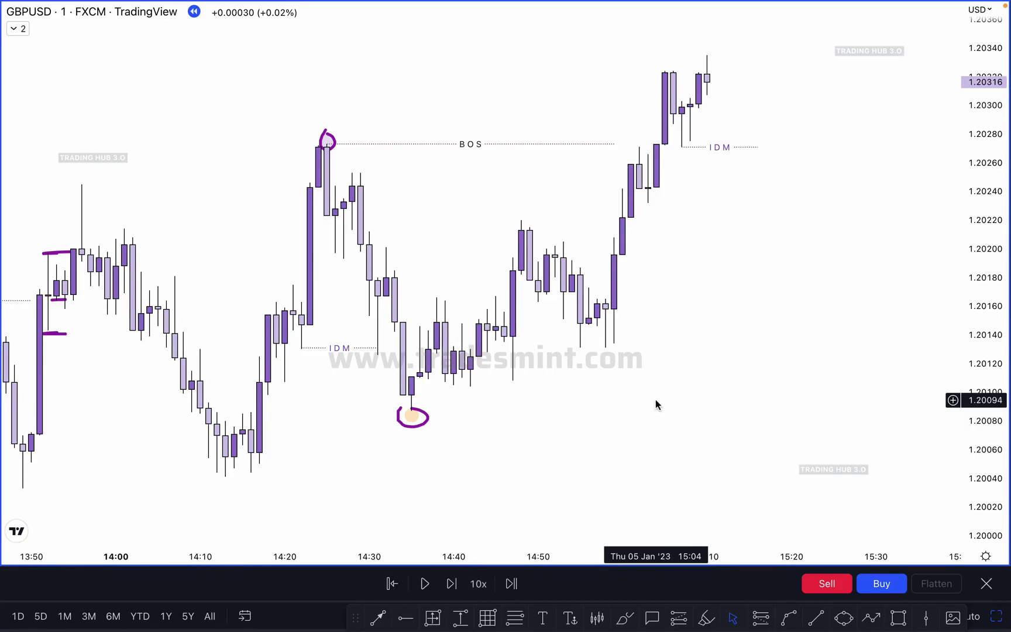
{"action": "left_click", "coordinate": [452, 584]}
{"action": "left_click", "coordinate": [452, 584]}
{"action": "left_click", "coordinate": [452, 584]}
{"action": "left_click", "coordinate": [452, 584]}
{"action": "left_click", "coordinate": [452, 585]}
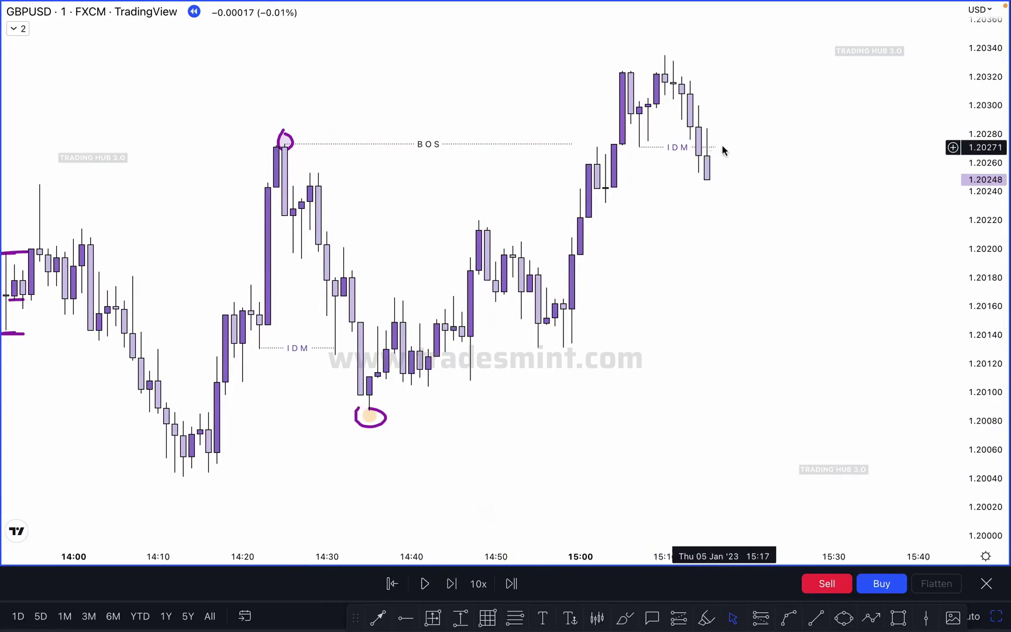
- End the IDM line at the 15:13 candle and mark the 15:10 high with a highlighter dot
{"action": "left_click_drag", "start_coordinate": [716, 147], "coordinate": [691, 147]}
{"action": "left_click", "coordinate": [771, 151]}
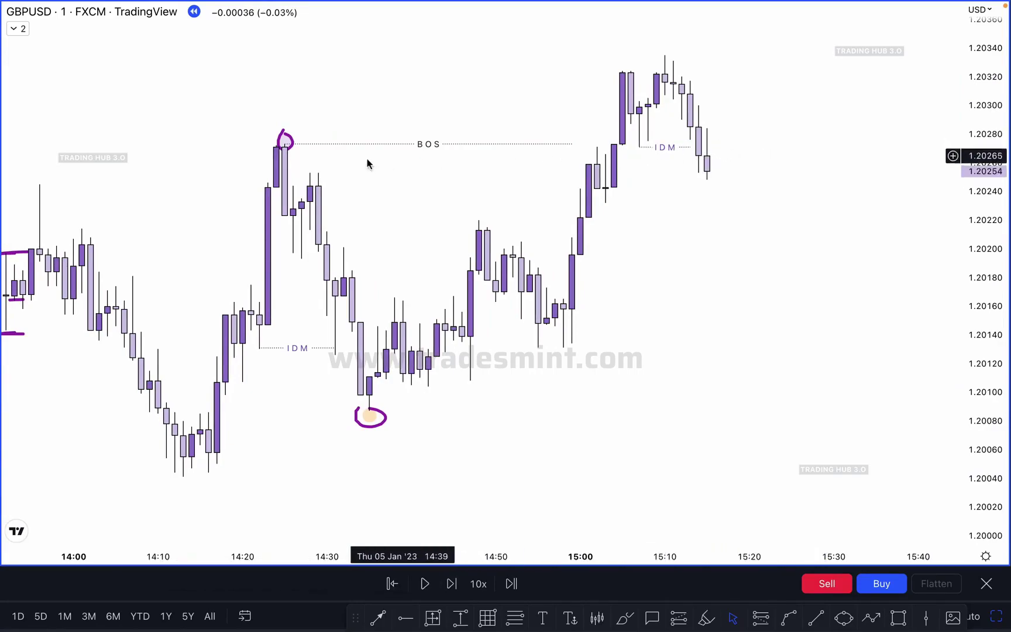
{"action": "left_click", "coordinate": [707, 619]}
{"action": "left_click", "coordinate": [665, 54]}
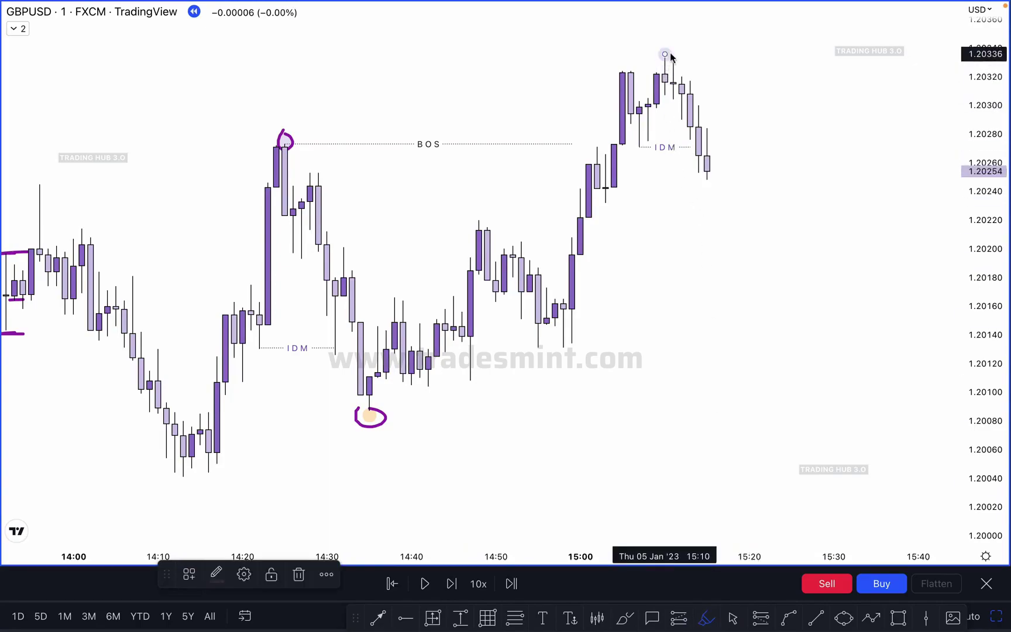
{"action": "left_click", "coordinate": [719, 47]}
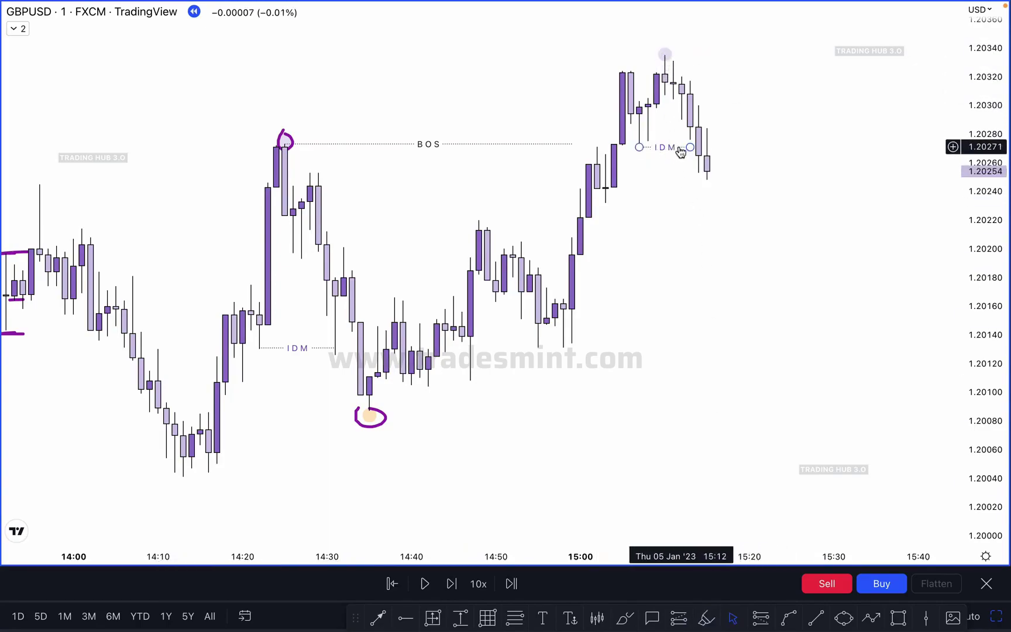
- Delete the brushed circle around the 14:35 low and advance the bar replay to 15:34
{"action": "left_click", "coordinate": [383, 426]}
{"action": "key", "text": "Delete"}
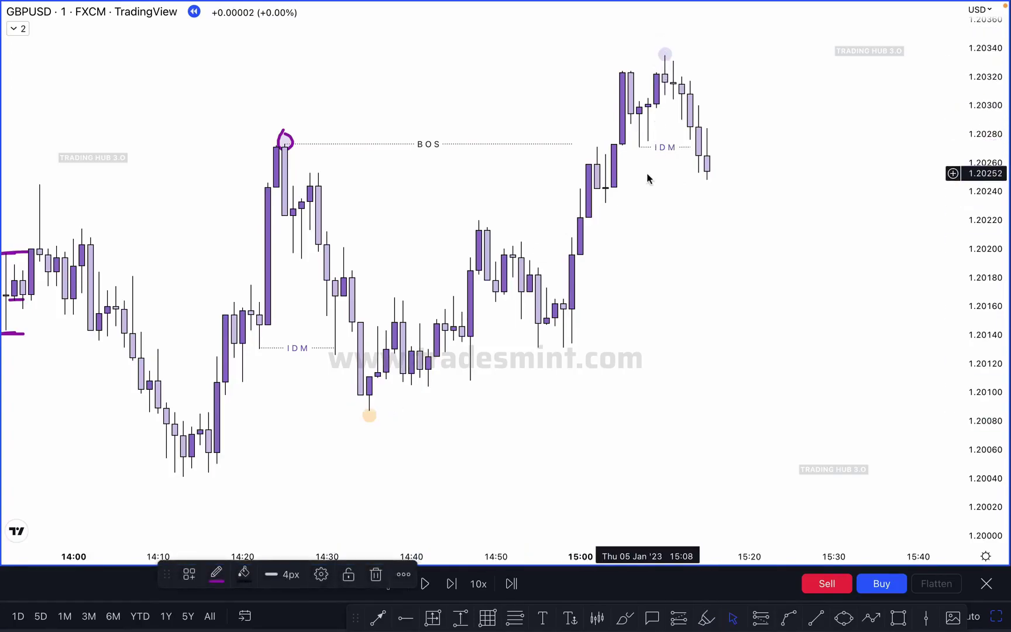
{"action": "left_click", "coordinate": [453, 584]}
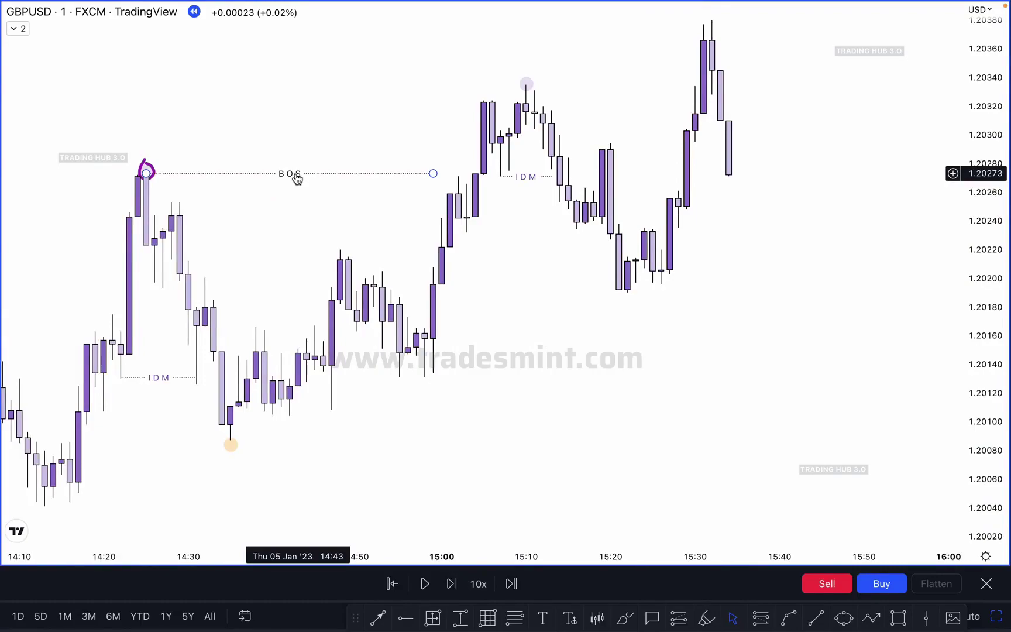
- Place a copy of the BOS line at the 15:10 high and end it at 15:27
{"action": "mouse_move", "coordinate": [297, 179]}
{"action": "left_mouse_down"}
{"action": "mouse_move", "coordinate": [323, 228]}
{"action": "mouse_move", "coordinate": [635, 106]}
{"action": "mouse_move", "coordinate": [742, 93]}
{"action": "left_mouse_up"}
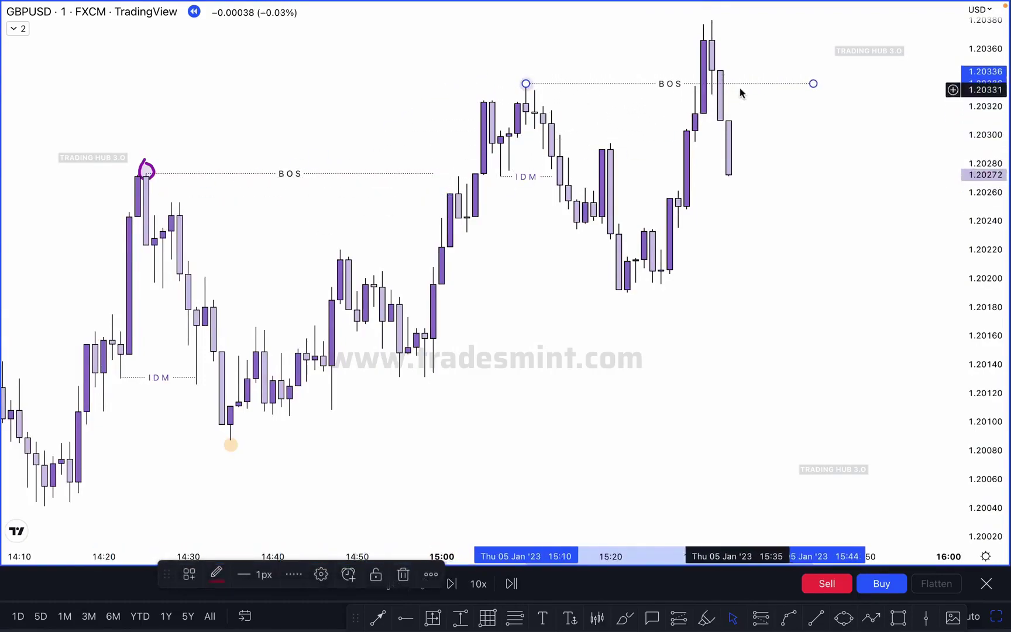
{"action": "left_click_drag", "start_coordinate": [814, 84], "coordinate": [670, 83]}
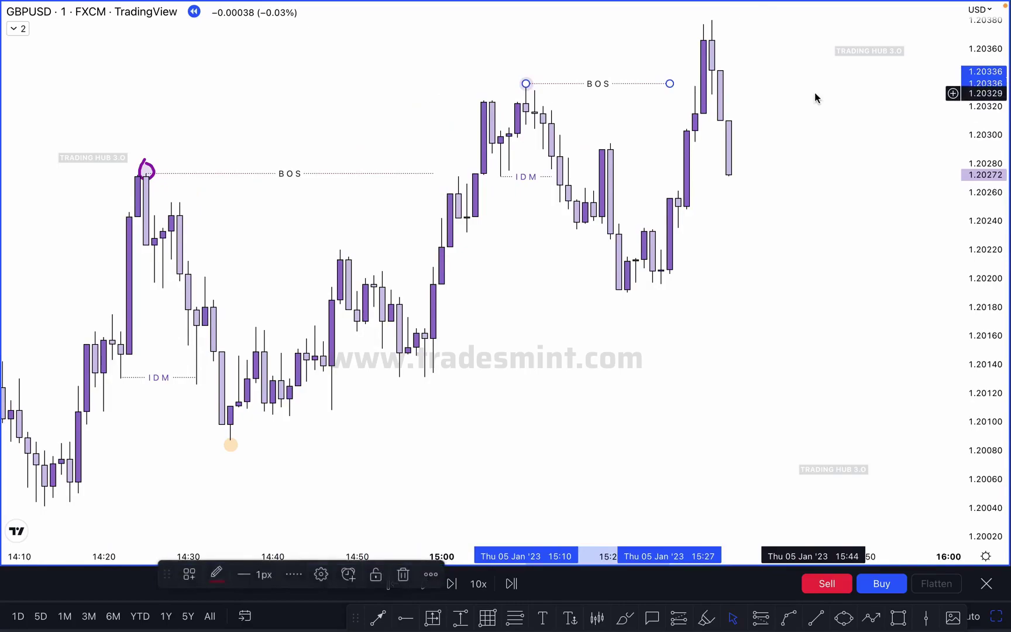
{"action": "left_click", "coordinate": [814, 92]}
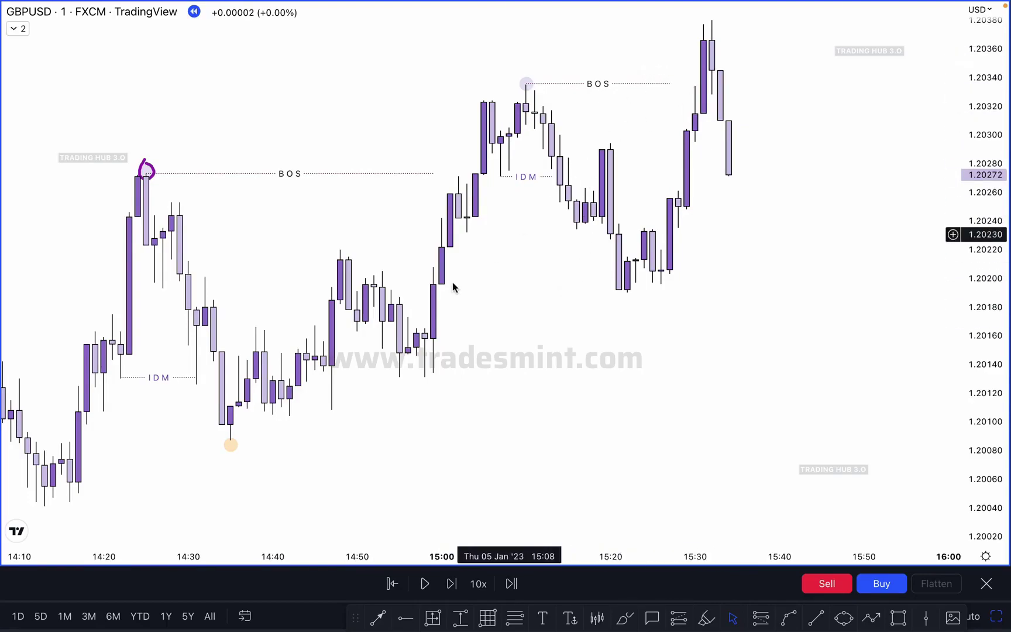
- Place a copy of the orange low marker just beneath the 15:22 low and a copy of the IDM line at the 15:26 low
{"action": "left_click", "coordinate": [231, 444]}
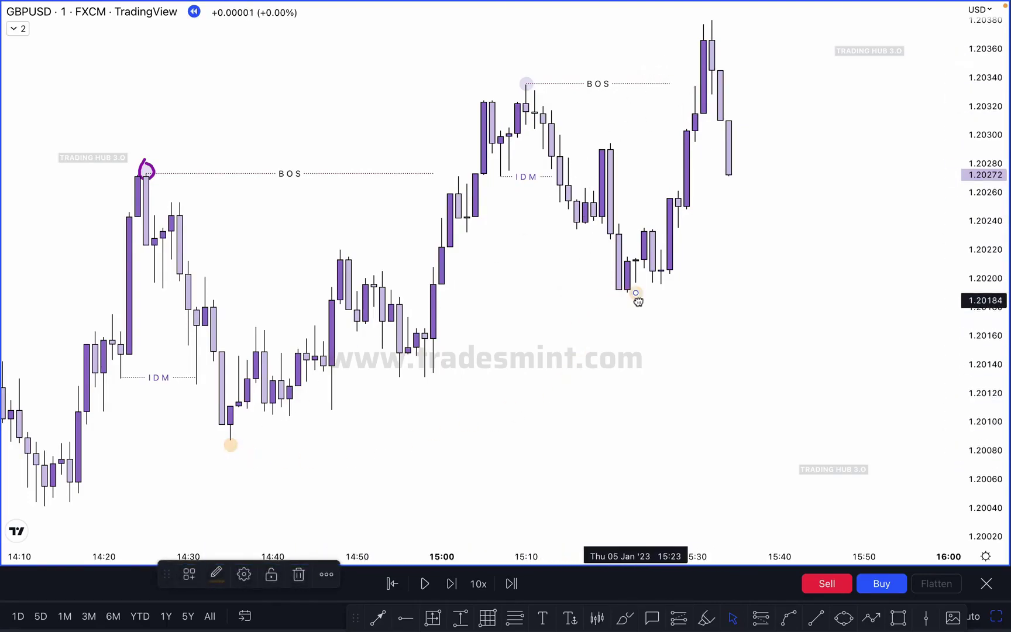
{"action": "left_click", "coordinate": [702, 288]}
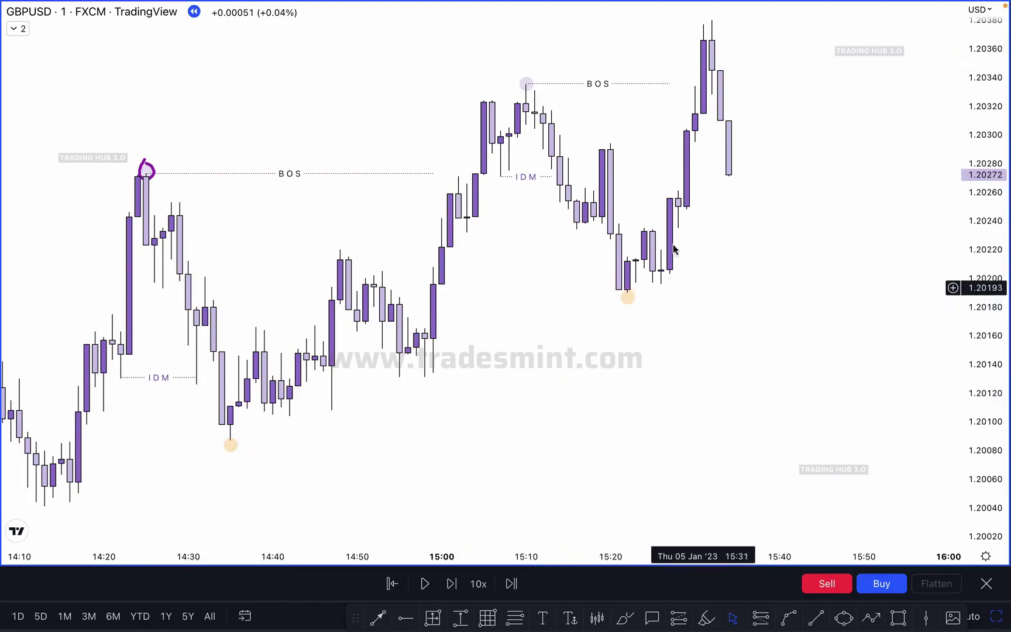
{"action": "left_click", "coordinate": [630, 294]}
{"action": "mouse_move", "coordinate": [630, 300]}
{"action": "left_mouse_down"}
{"action": "mouse_move", "coordinate": [661, 292]}
{"action": "mouse_move", "coordinate": [630, 301]}
{"action": "left_mouse_up"}
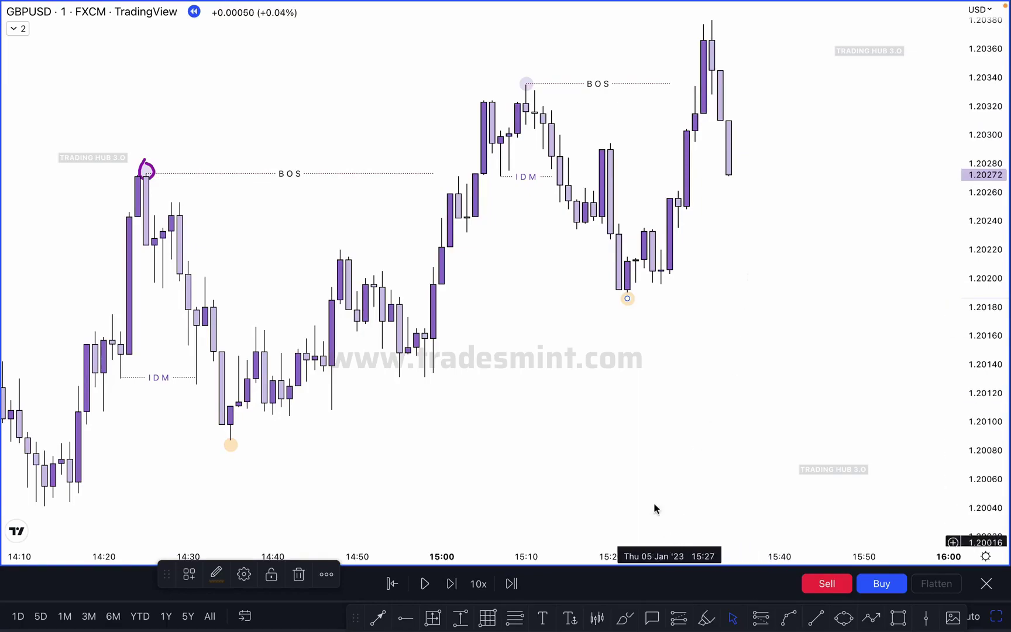
{"action": "left_click_drag", "start_coordinate": [524, 179], "coordinate": [753, 316]}
{"action": "left_click", "coordinate": [776, 264]}
- Brush a projected rally above the 15:32 high with a pullback, underline its two swing lows, and sketch a curve rising from the IDM level
{"action": "left_click", "coordinate": [618, 618]}
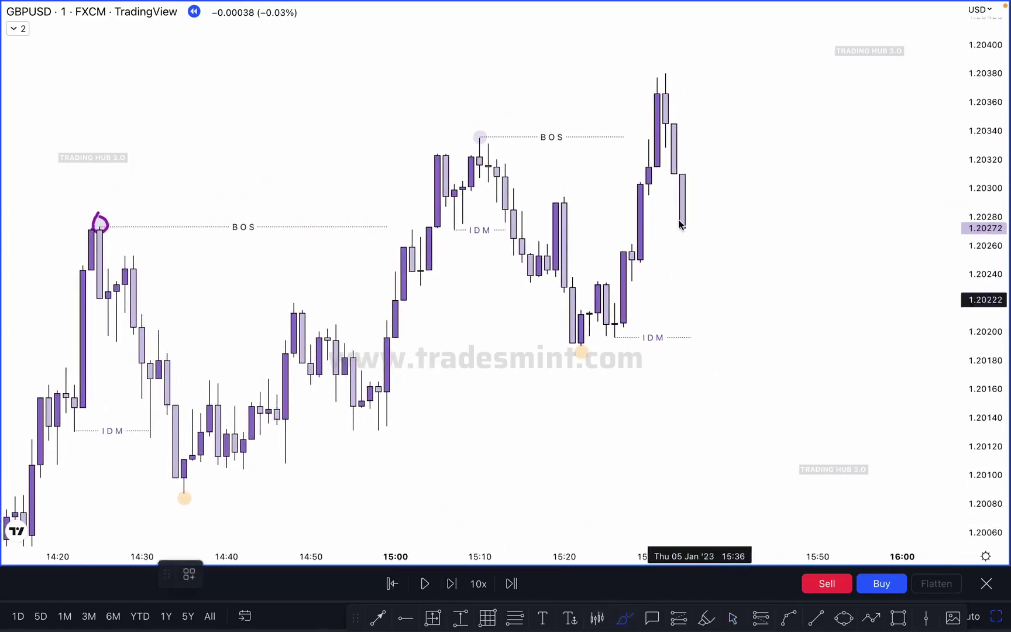
{"action": "left_click_drag", "start_coordinate": [691, 223], "coordinate": [723, 57]}
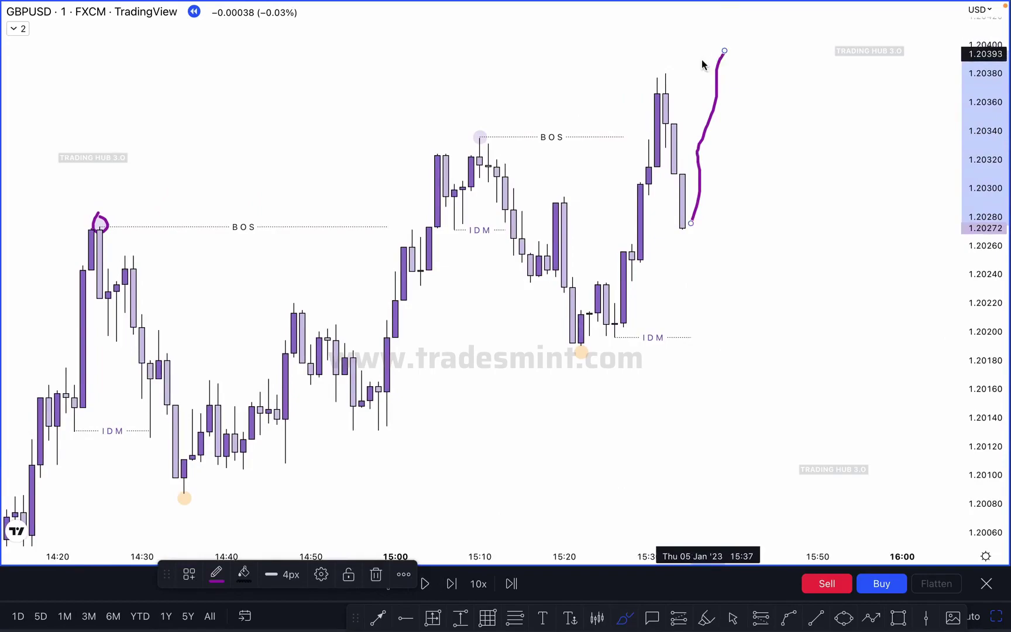
{"action": "left_click_drag", "start_coordinate": [678, 225], "coordinate": [758, 219]}
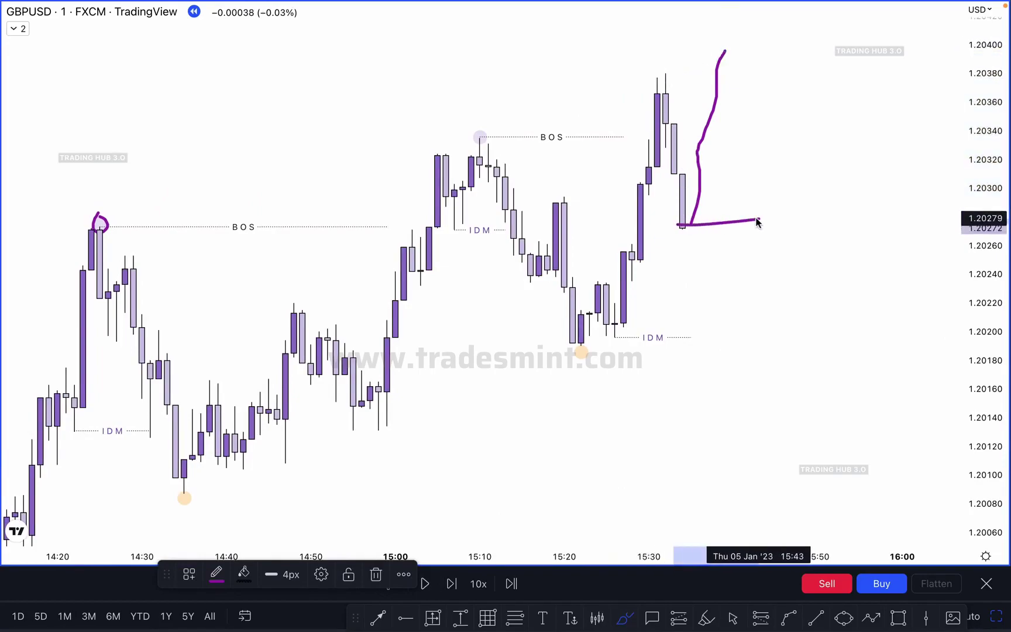
{"action": "mouse_move", "coordinate": [725, 53]}
{"action": "left_mouse_down"}
{"action": "mouse_move", "coordinate": [767, 113]}
{"action": "mouse_move", "coordinate": [784, 25]}
{"action": "left_mouse_up"}
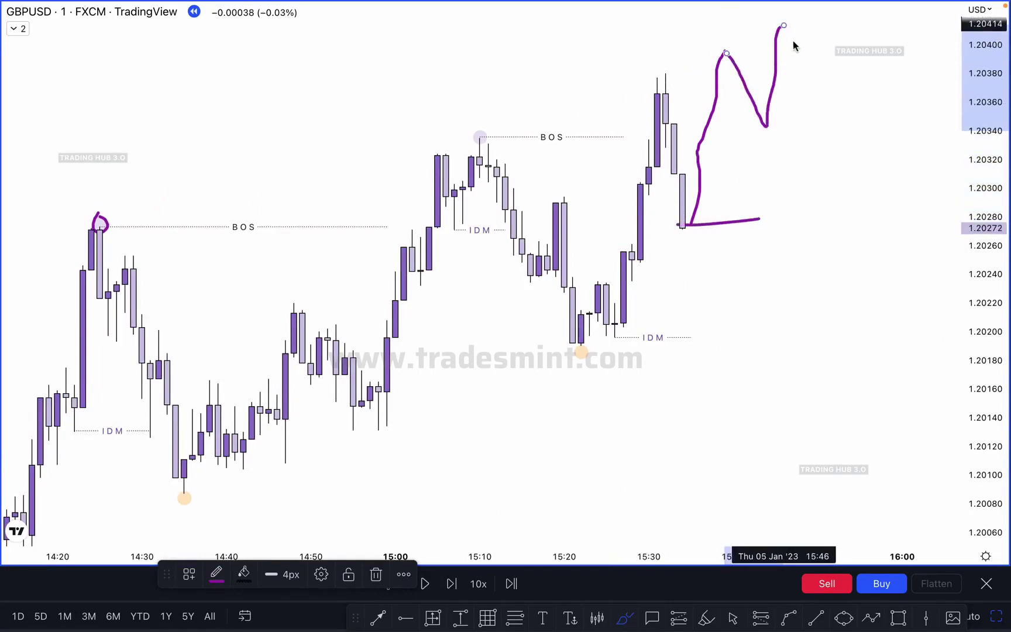
{"action": "left_click_drag", "start_coordinate": [754, 124], "coordinate": [801, 121]}
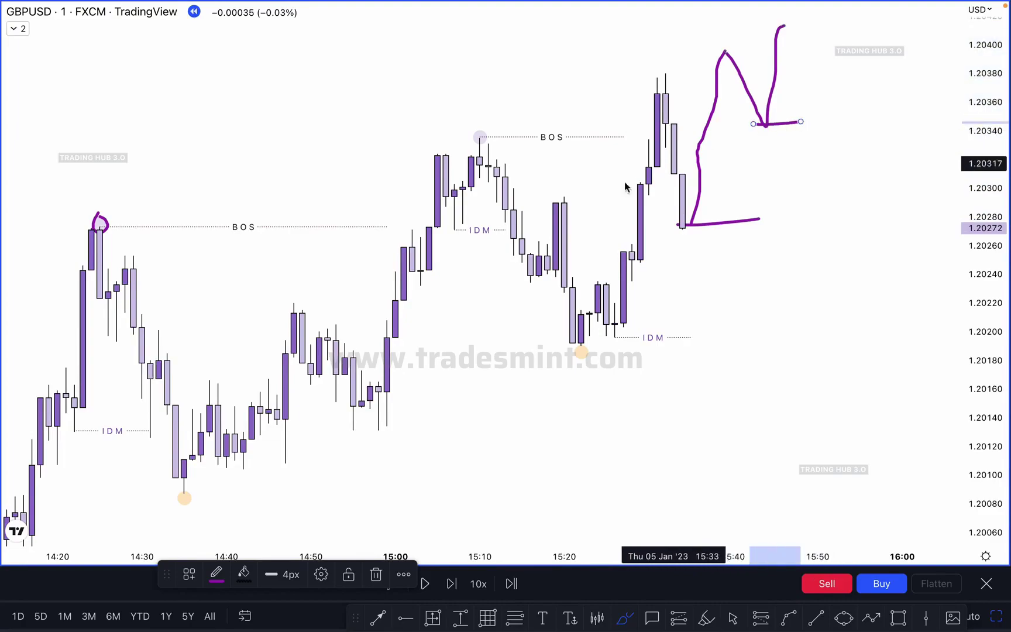
{"action": "mouse_move", "coordinate": [599, 340]}
{"action": "left_mouse_down"}
{"action": "mouse_move", "coordinate": [758, 176]}
{"action": "mouse_move", "coordinate": [759, 152]}
{"action": "left_mouse_up"}
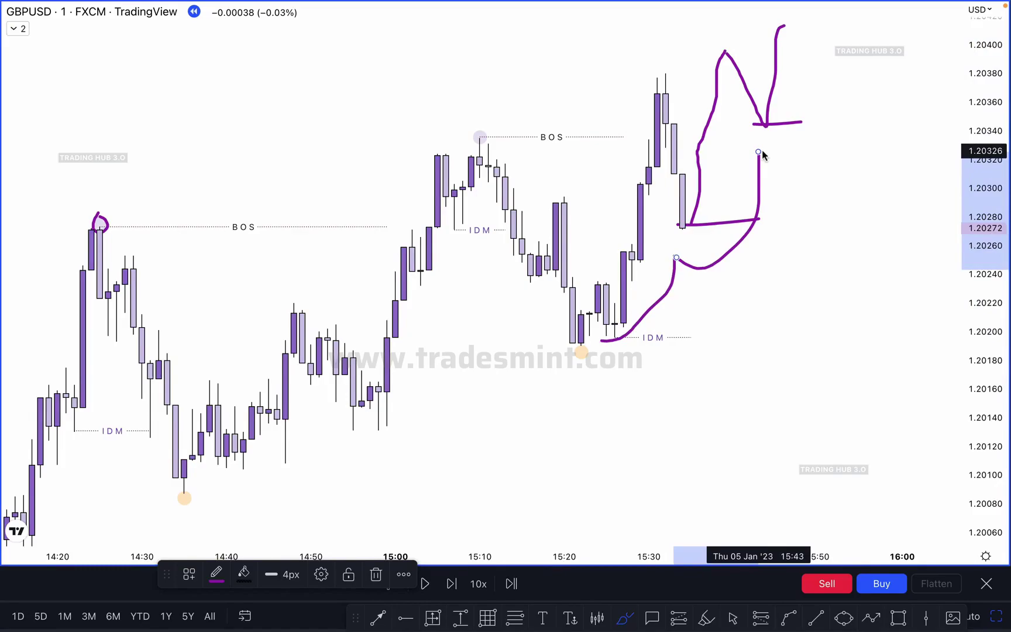
- Undo all brush strokes of the projected rally and its levels
{"action": "key", "text": "ctrl+z"}
{"action": "key", "text": "ctrl+z"}
{"action": "key", "text": "ctrl+z"}
{"action": "key", "text": "ctrl+z"}
{"action": "key", "text": "ctrl+z"}
{"action": "key", "text": "ctrl+z"}
{"action": "left_click_drag", "start_coordinate": [763, 152], "coordinate": [771, 140]}
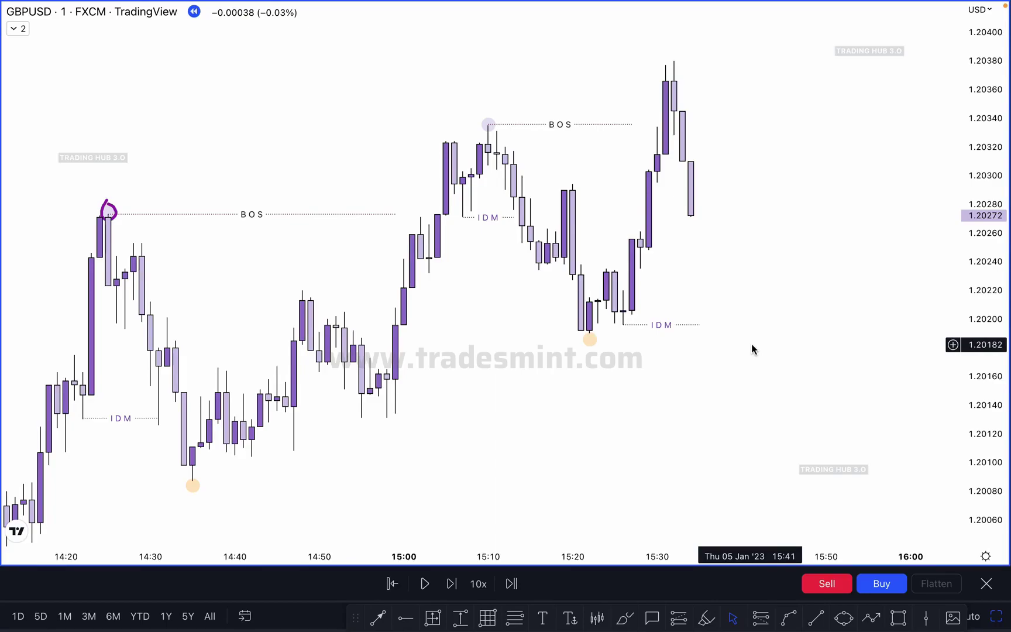
- Advance the bar replay to 16:06 and extend the 15:26 IDM line to the 16:04 candle that breaks it
{"action": "left_click", "coordinate": [447, 581]}
{"action": "left_click", "coordinate": [447, 581]}
{"action": "left_click", "coordinate": [448, 581]}
{"action": "left_click", "coordinate": [447, 582]}
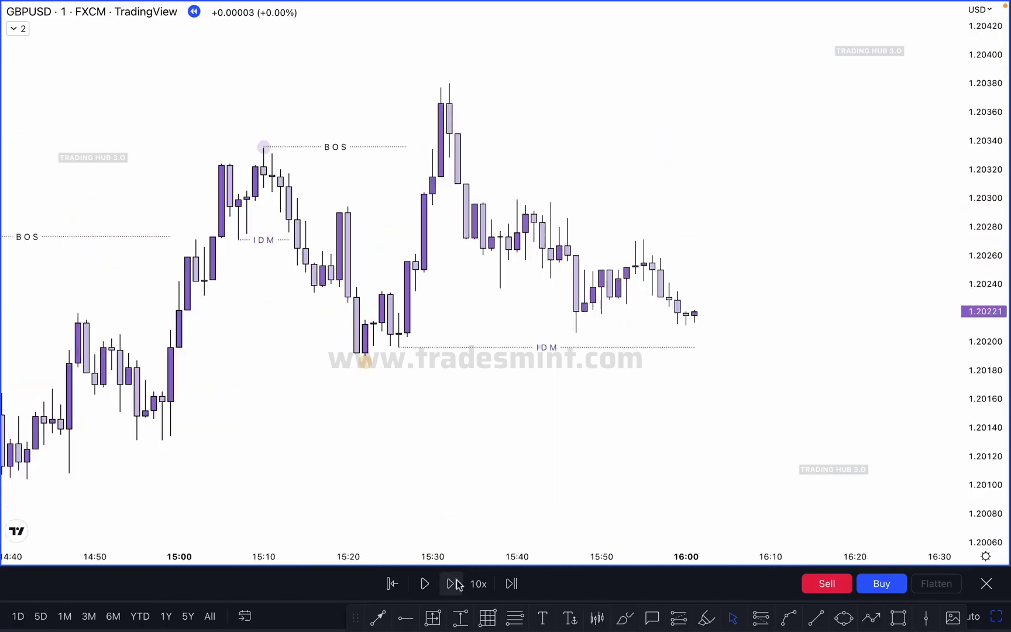
{"action": "left_click", "coordinate": [451, 585]}
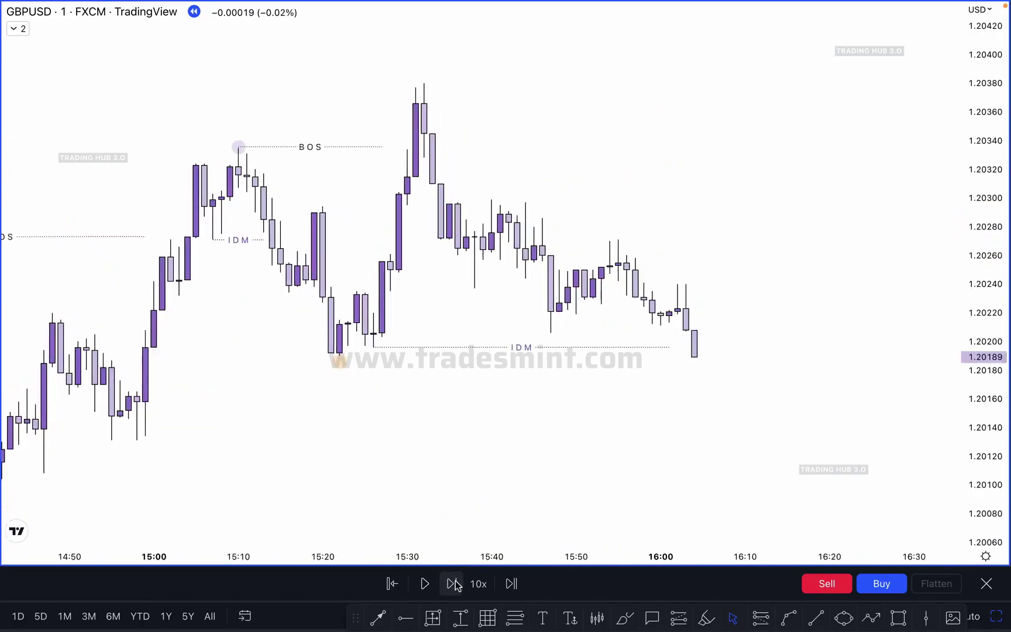
{"action": "left_click", "coordinate": [452, 584]}
{"action": "left_click_drag", "start_coordinate": [653, 347], "coordinate": [677, 349]}
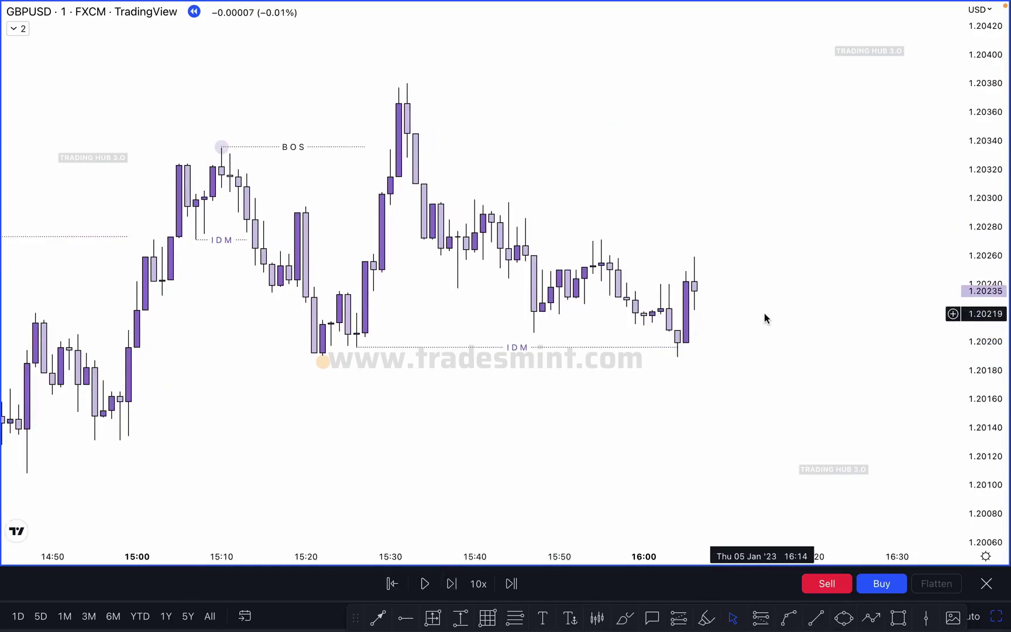
- Mark the 15:32 high with a highlighter dot
{"action": "left_click_drag", "start_coordinate": [455, 129], "coordinate": [612, 120]}
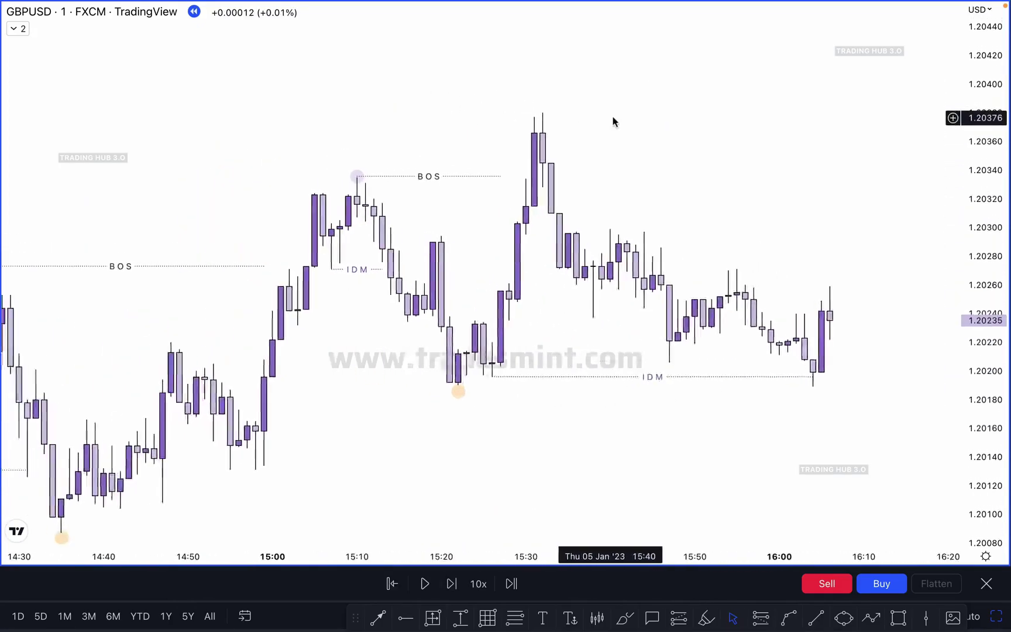
{"action": "left_click", "coordinate": [702, 619]}
{"action": "left_click", "coordinate": [544, 113]}
{"action": "left_click_drag", "start_coordinate": [640, 99], "coordinate": [630, 99]}
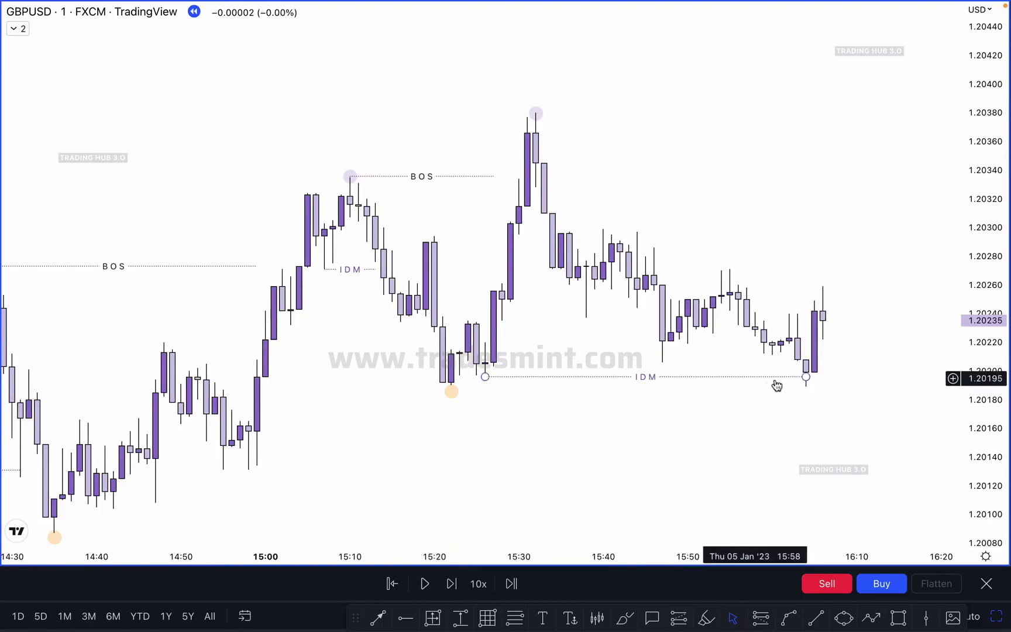
{"action": "left_click", "coordinate": [660, 112]}
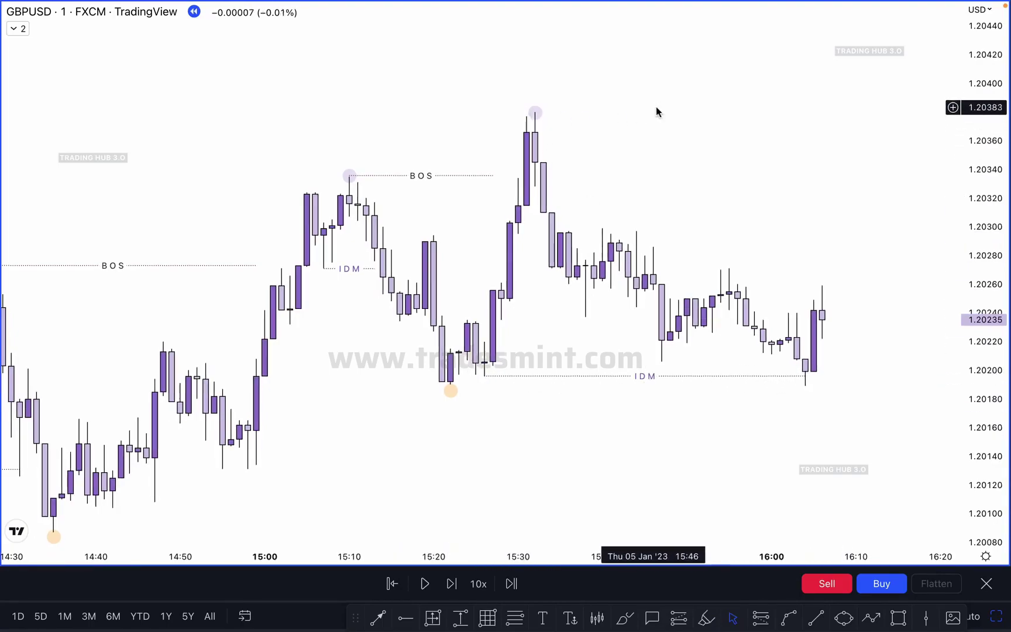
- Draw a horizontal dotted trend line from the 15:22 low and end it at the 16:04 candle
{"action": "left_click_drag", "start_coordinate": [525, 391], "coordinate": [424, 385]}
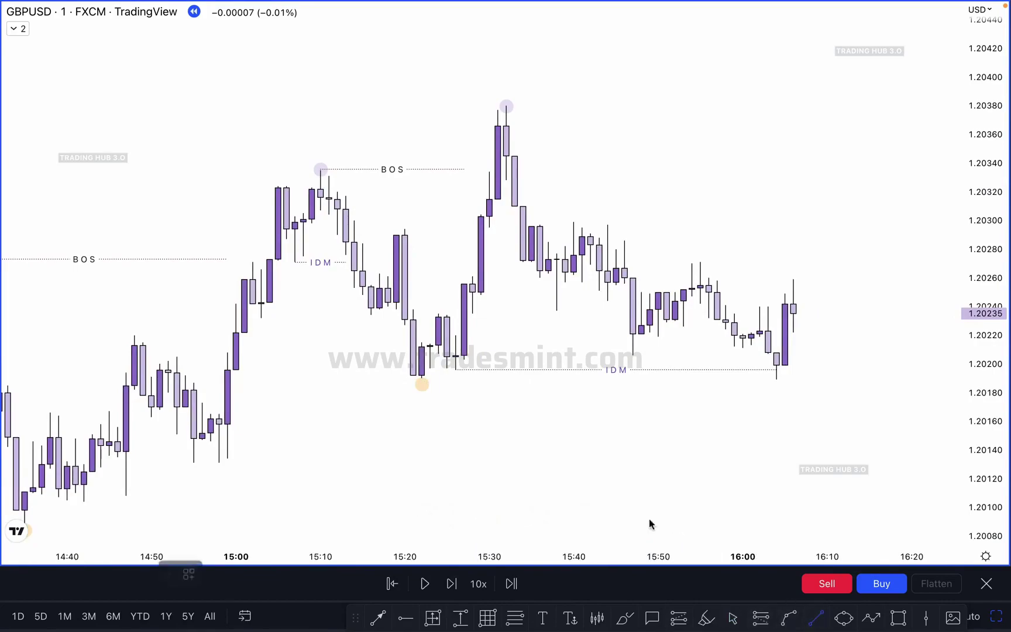
{"action": "left_click", "coordinate": [421, 383]}
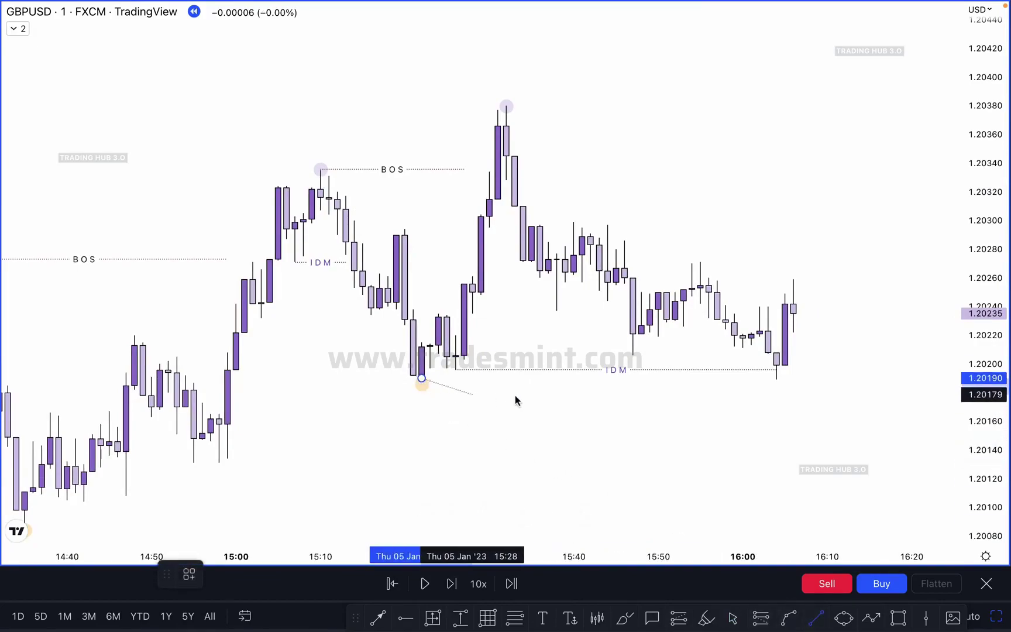
{"action": "left_click", "coordinate": [801, 403]}
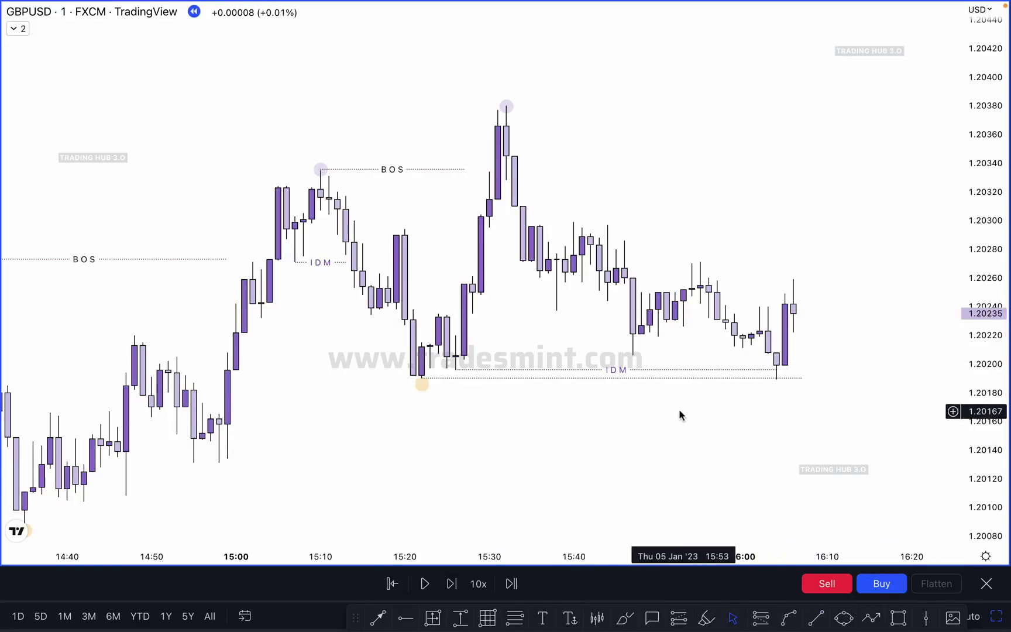
{"action": "left_click_drag", "start_coordinate": [679, 414], "coordinate": [652, 405]}
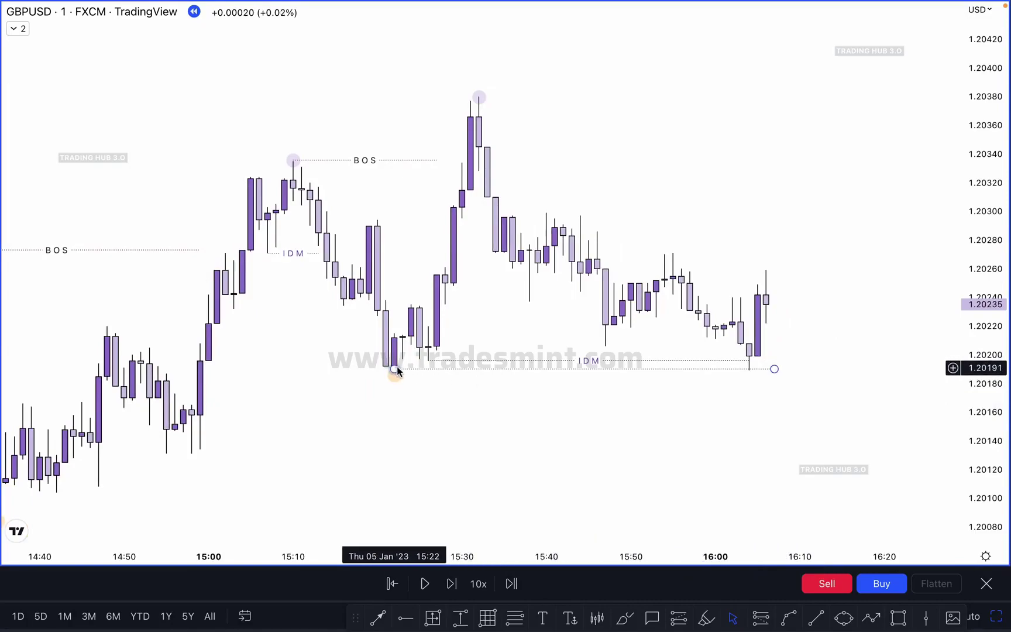
{"action": "left_click_drag", "start_coordinate": [775, 369], "coordinate": [749, 369]}
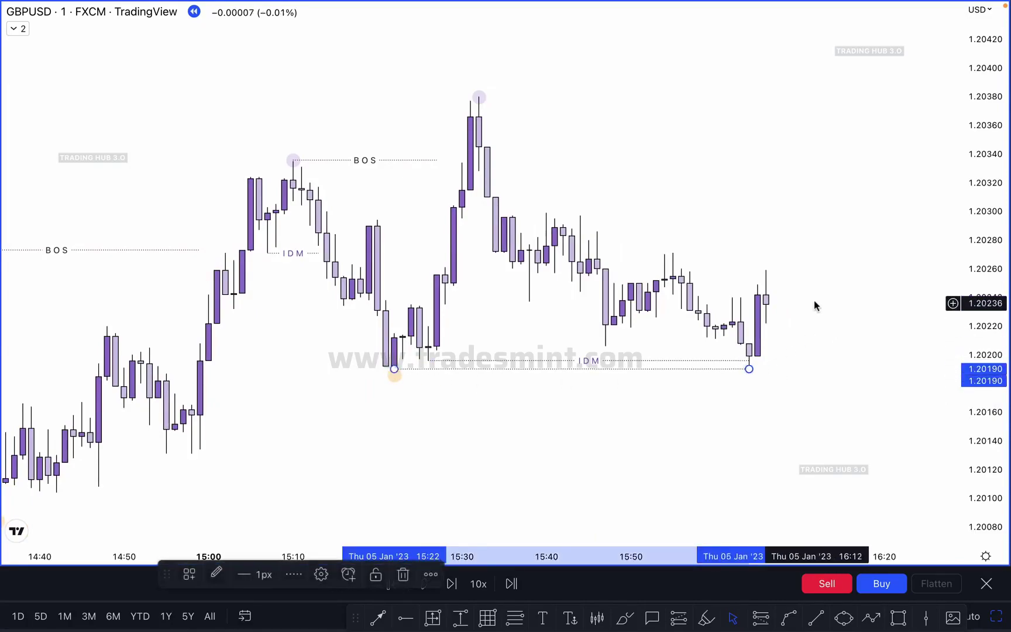
{"action": "left_click", "coordinate": [814, 303]}
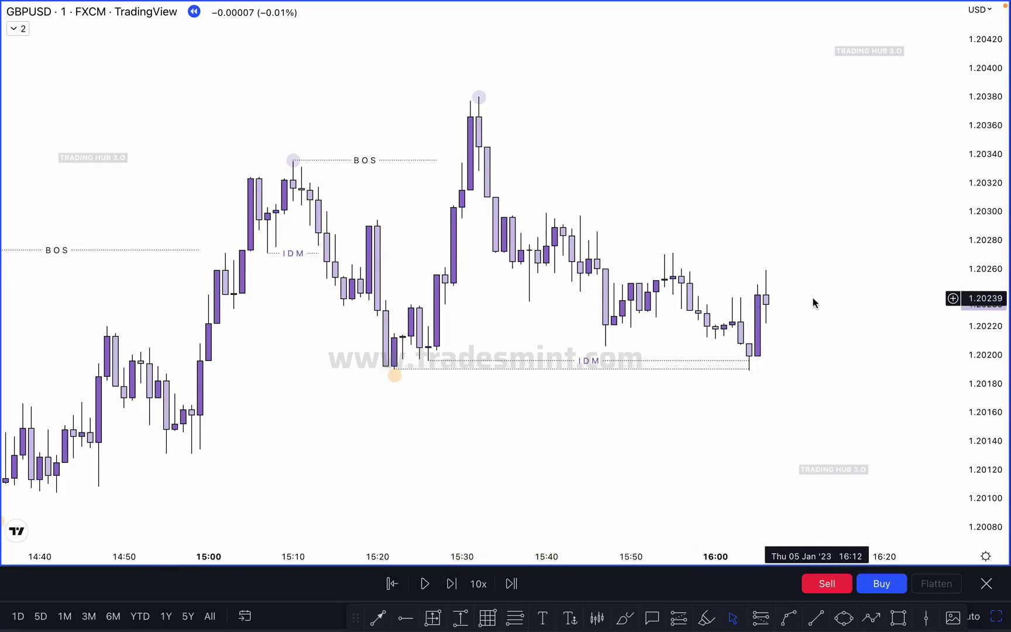
- Advance the bar replay to 16:54 and extend the dotted line from the 15:22 low to 16:51
{"action": "left_click", "coordinate": [448, 584]}
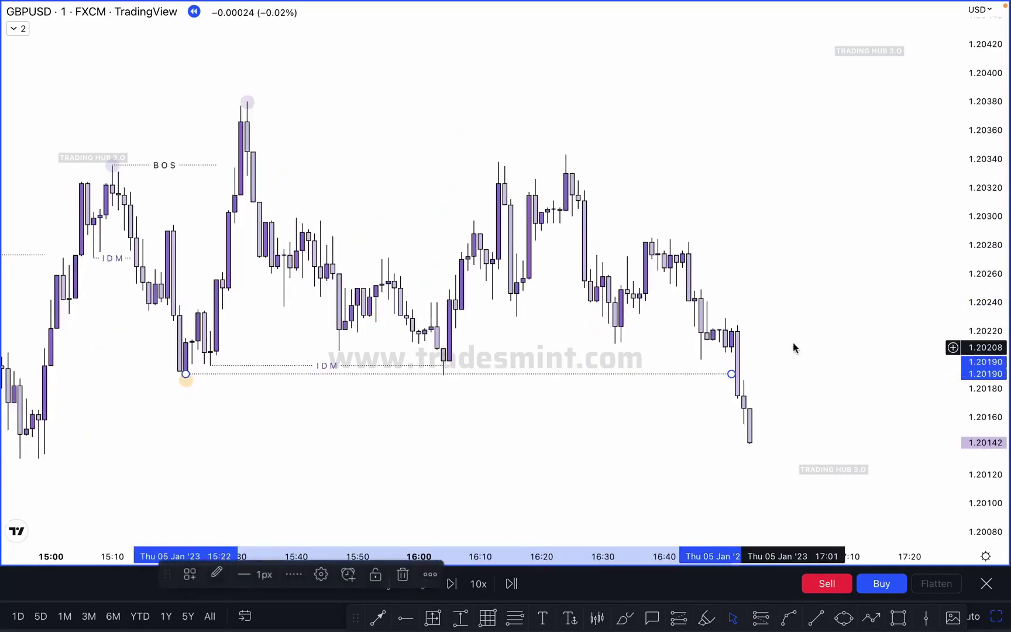
{"action": "left_click", "coordinate": [793, 349]}
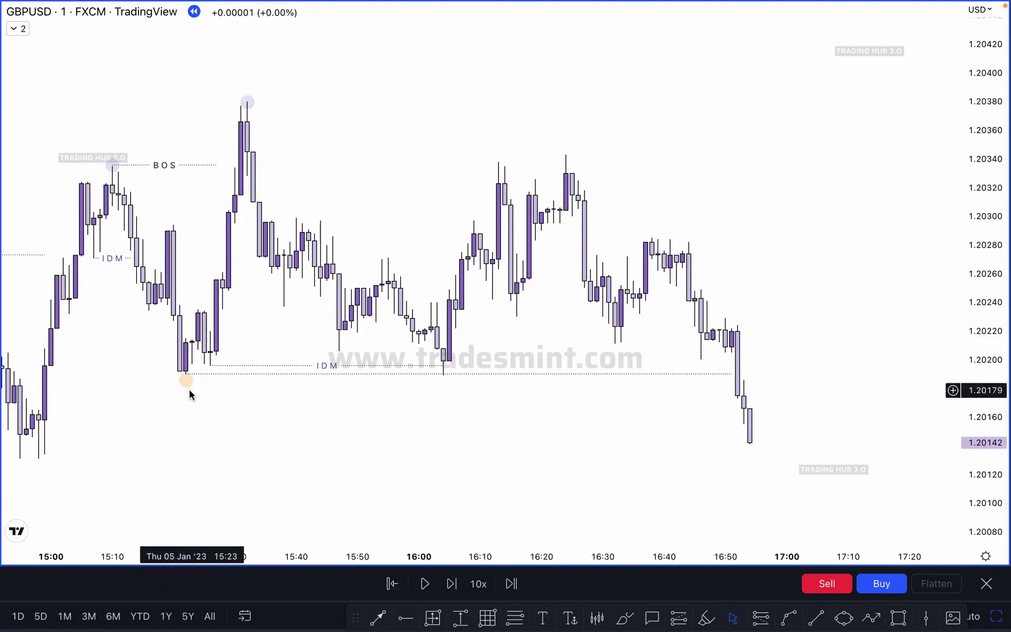
{"action": "left_click", "coordinate": [503, 375]}
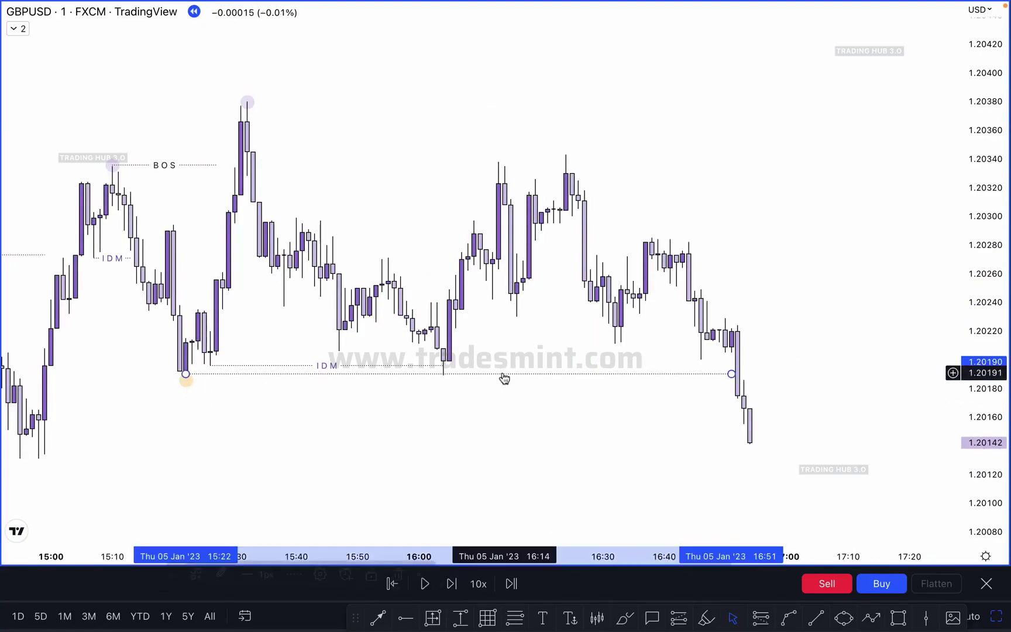
- Apply the CHoCH template to the dotted line from the 15:22 low and move its start to the 16:04 low
{"action": "left_click", "coordinate": [190, 576]}
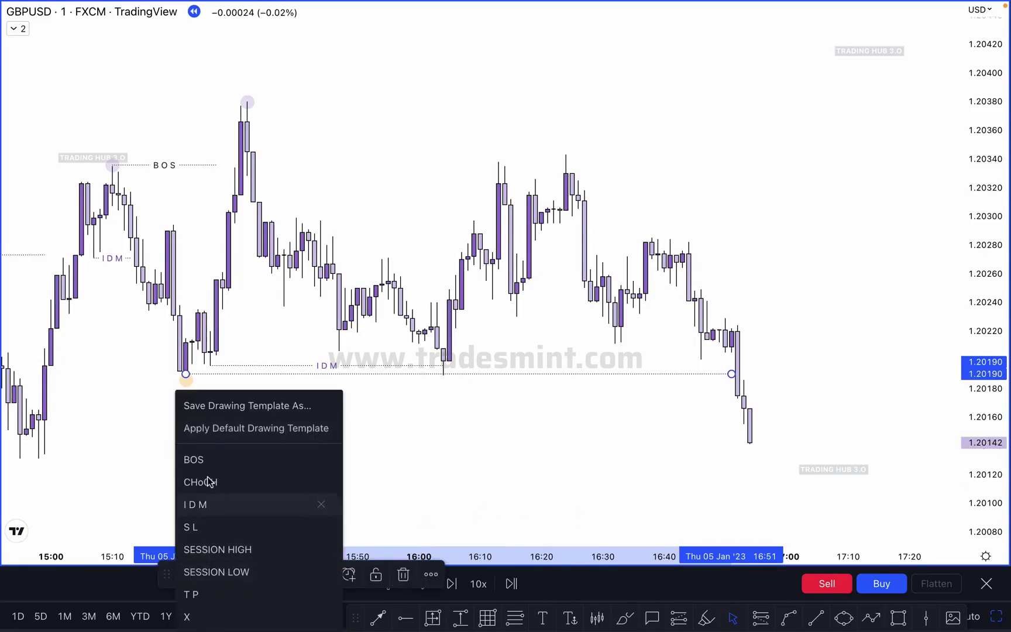
{"action": "left_click", "coordinate": [210, 479]}
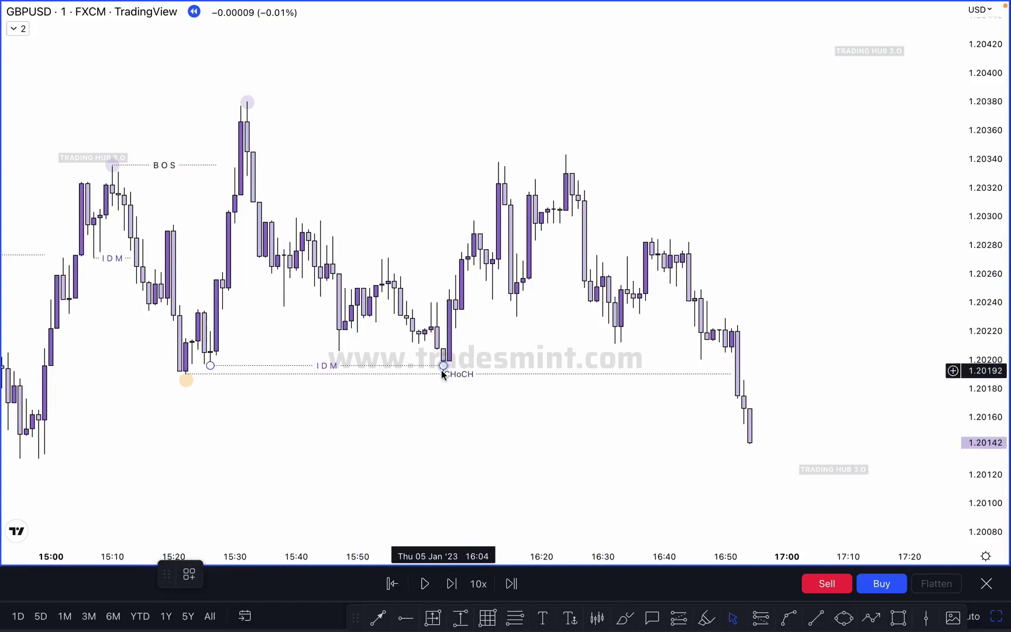
{"action": "left_click_drag", "start_coordinate": [187, 379], "coordinate": [445, 379]}
{"action": "left_click_drag", "start_coordinate": [731, 374], "coordinate": [719, 375]}
{"action": "left_click", "coordinate": [730, 387]}
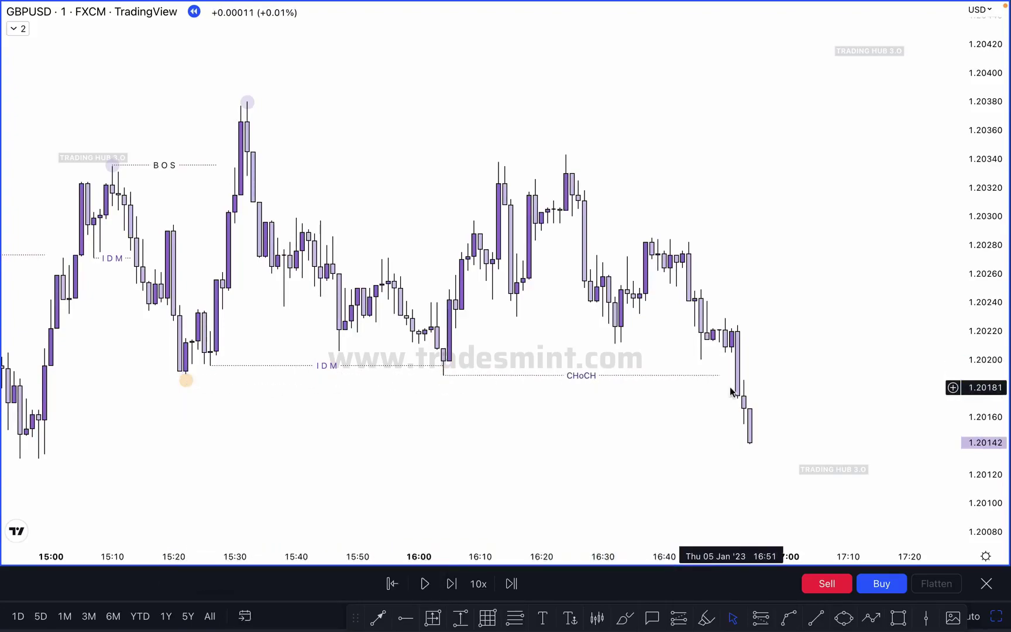
- Place the CHoCH line from the 15:22 low to about 16:00, leaving an unlabelled dotted line from the 16:04 low to 16:51
{"action": "left_click_drag", "start_coordinate": [445, 375], "coordinate": [186, 376]}
{"action": "left_click_drag", "start_coordinate": [719, 375], "coordinate": [420, 375]}
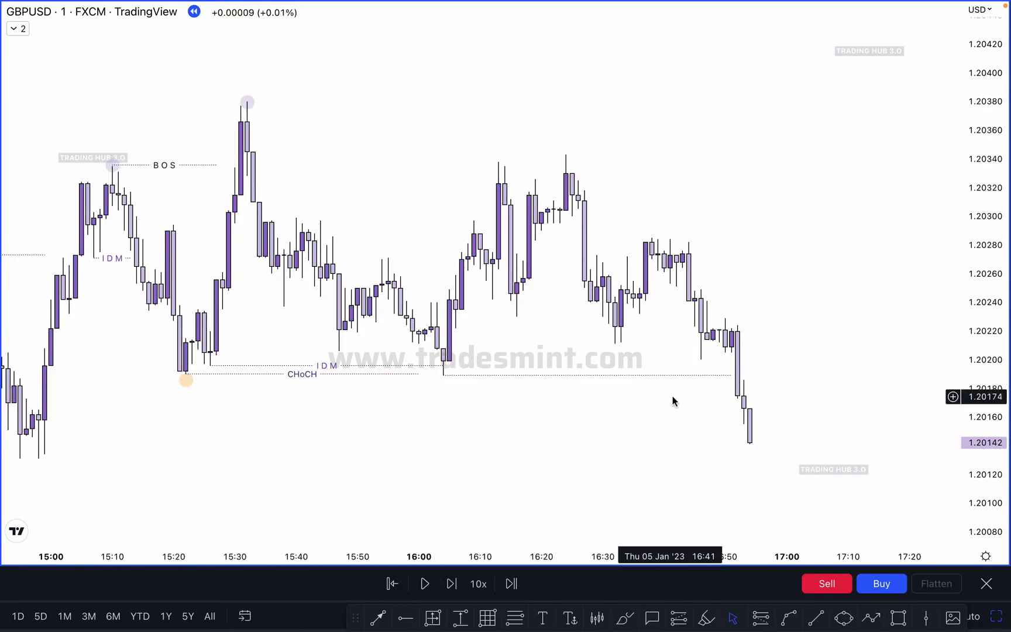
{"action": "left_click_drag", "start_coordinate": [724, 440], "coordinate": [704, 413]}
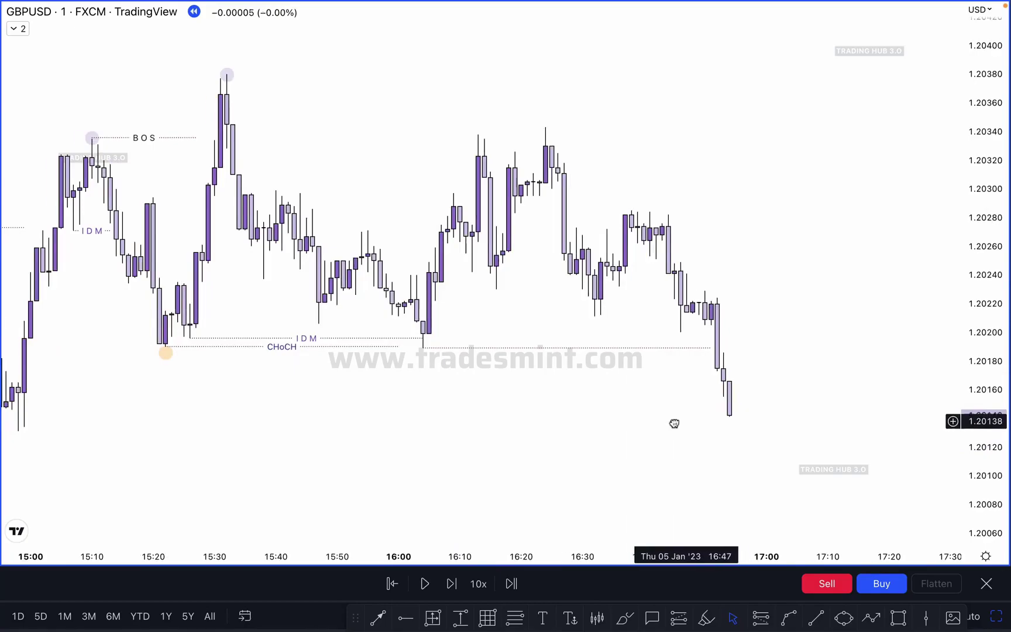
{"action": "scroll", "coordinate": [670, 420], "scroll_direction": "right", "scroll_amount": 2}
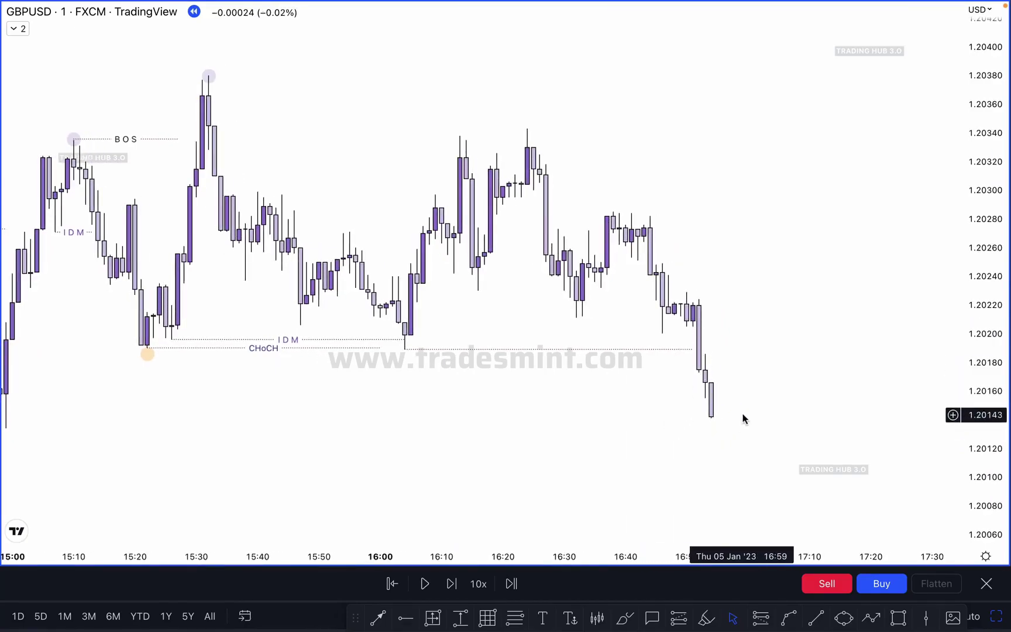
{"action": "scroll", "coordinate": [744, 410], "scroll_direction": "right", "scroll_amount": 2}
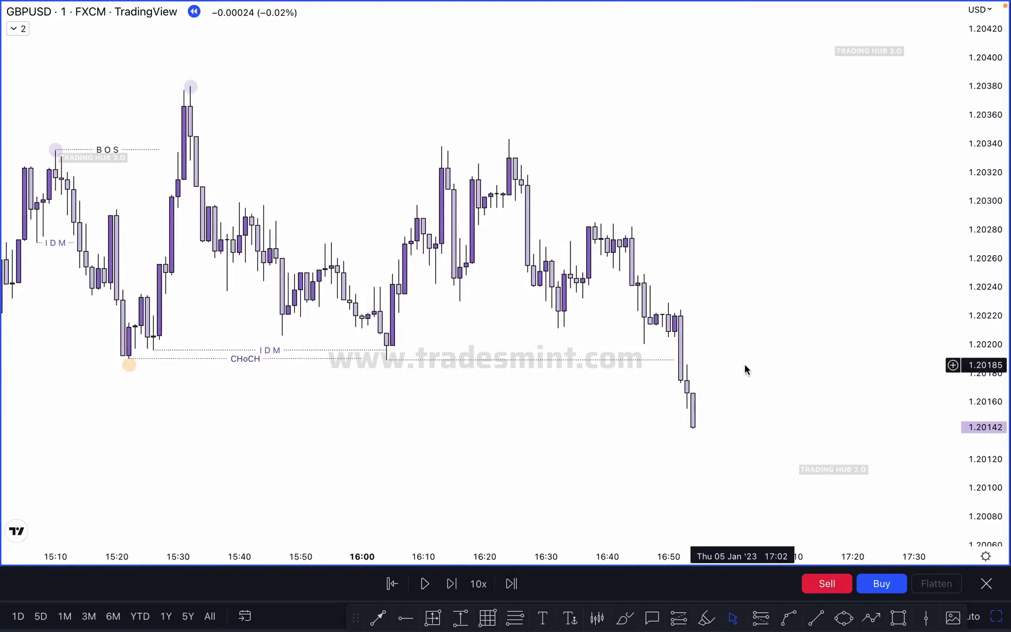
{"action": "left_click", "coordinate": [675, 361]}
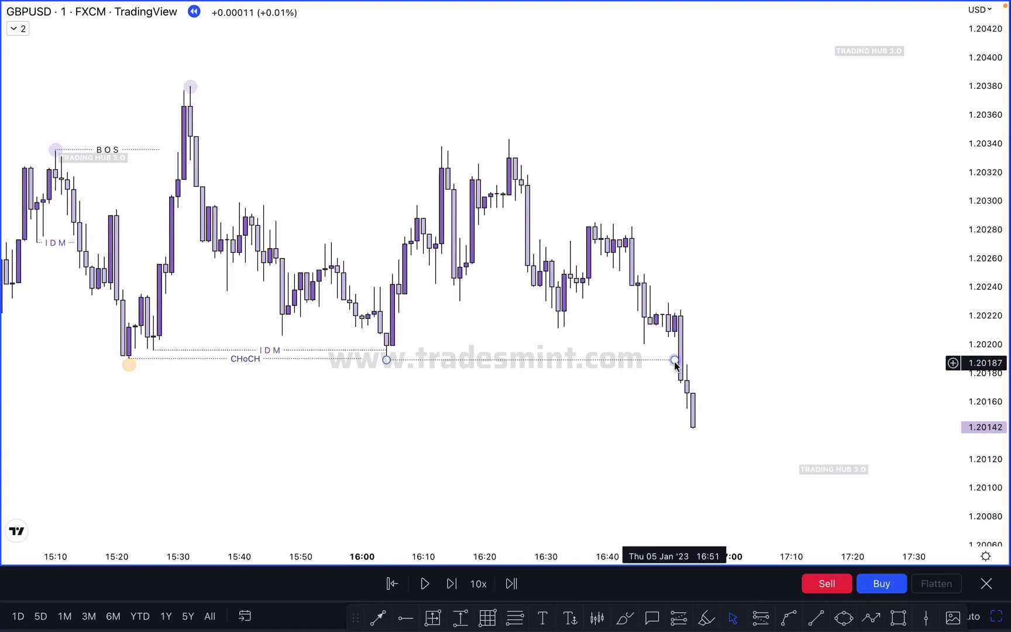
{"action": "left_click", "coordinate": [707, 344]}
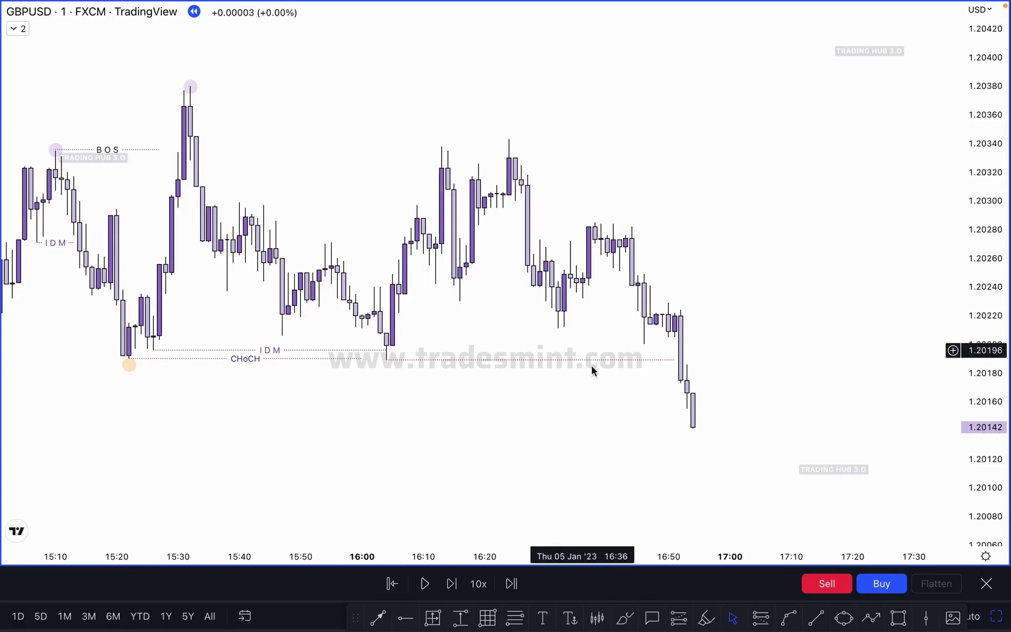
- Place a copy of the 15:26 IDM line at the 16:46 high and shorten it to end at about 17:06
{"action": "left_click", "coordinate": [284, 351]}
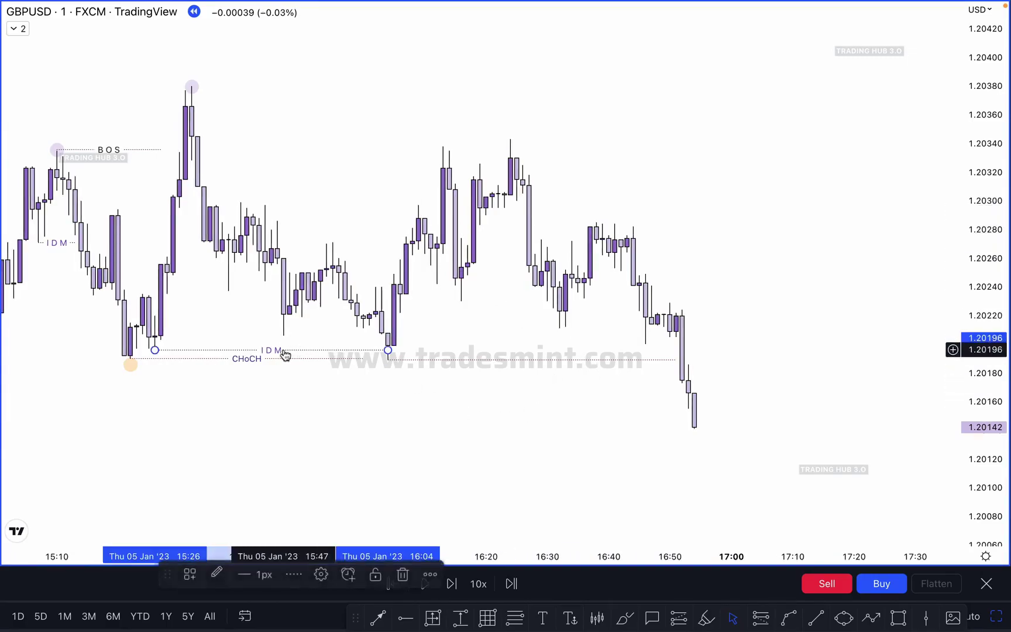
{"action": "left_click_drag", "start_coordinate": [300, 362], "coordinate": [776, 279]}
{"action": "left_click", "coordinate": [749, 215]}
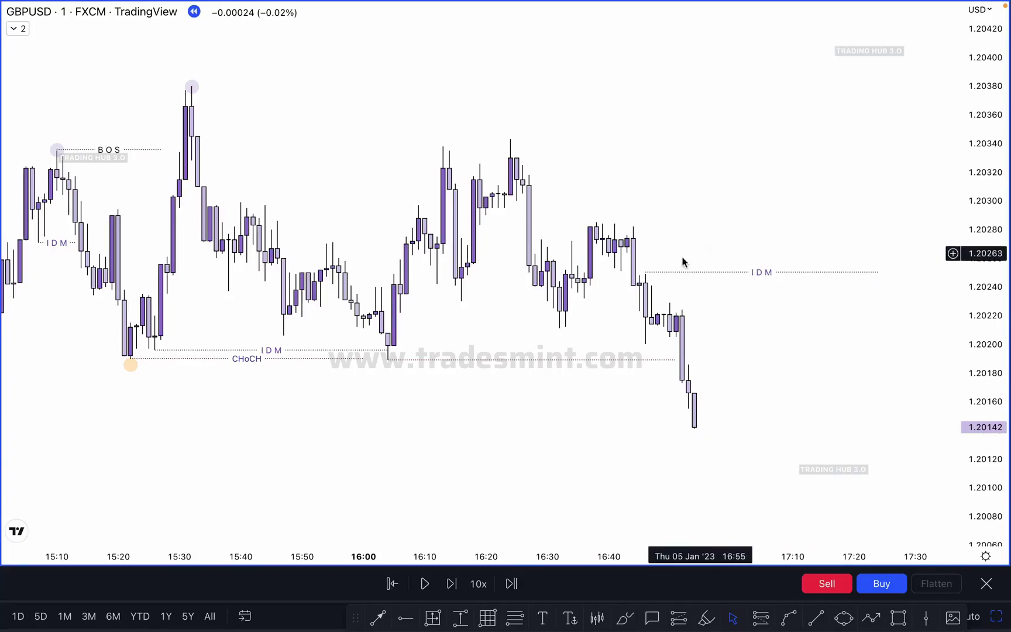
{"action": "left_click", "coordinate": [644, 272]}
{"action": "left_click_drag", "start_coordinate": [878, 272], "coordinate": [767, 295]}
{"action": "left_click", "coordinate": [787, 335]}
- Draw a short dotted trend line from the 16:45 high to the 16:46 candle
{"action": "scroll", "coordinate": [783, 333], "scroll_direction": "up", "scroll_amount": 3}
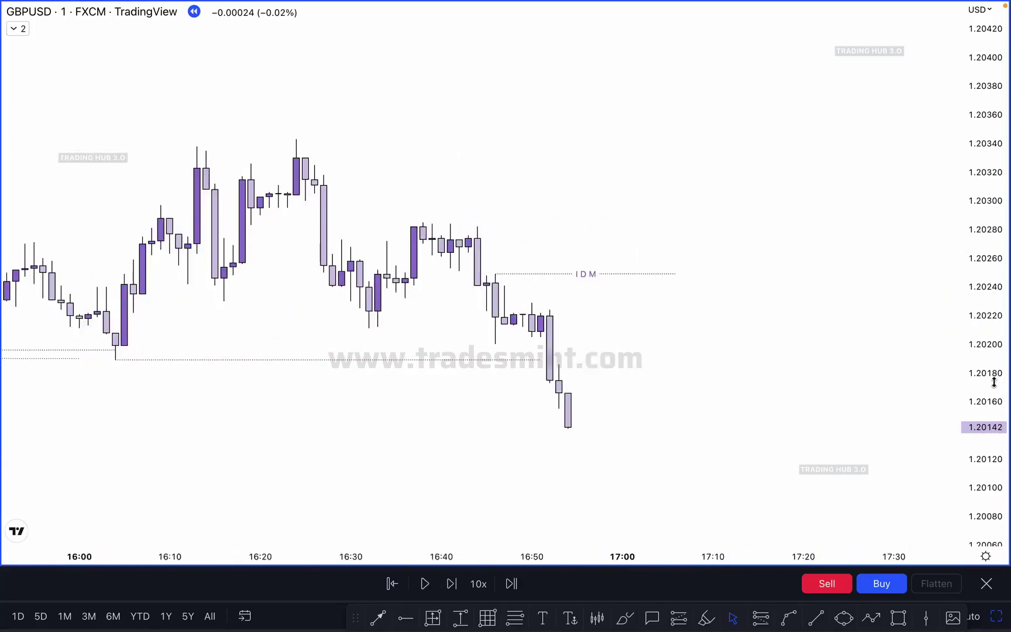
{"action": "left_click_drag", "start_coordinate": [992, 383], "coordinate": [910, 177]}
{"action": "left_click_drag", "start_coordinate": [767, 282], "coordinate": [802, 177]}
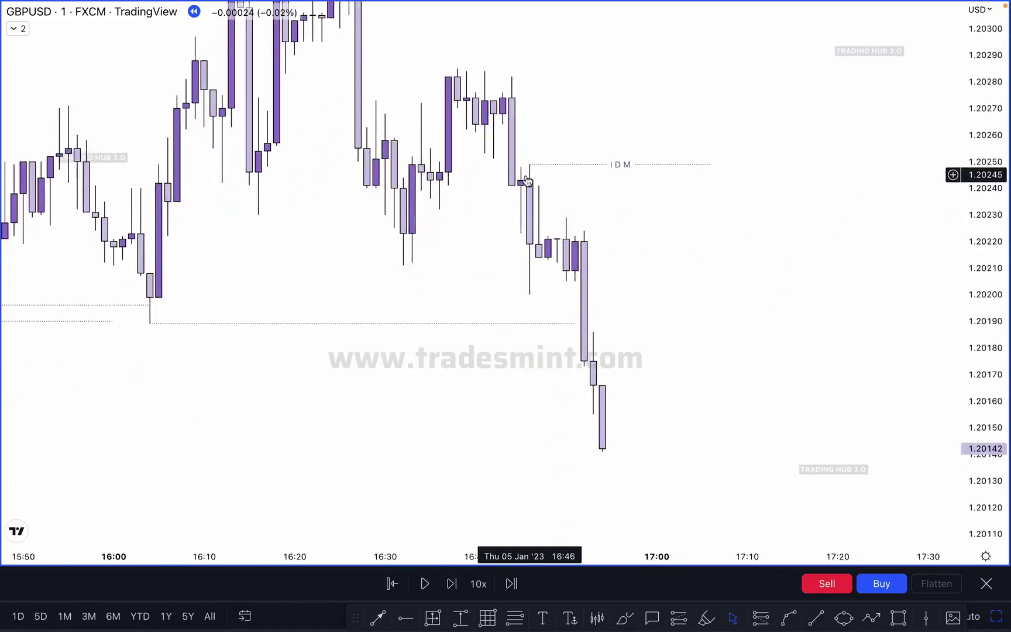
{"action": "scroll", "coordinate": [626, 258], "scroll_direction": "up", "scroll_amount": 2}
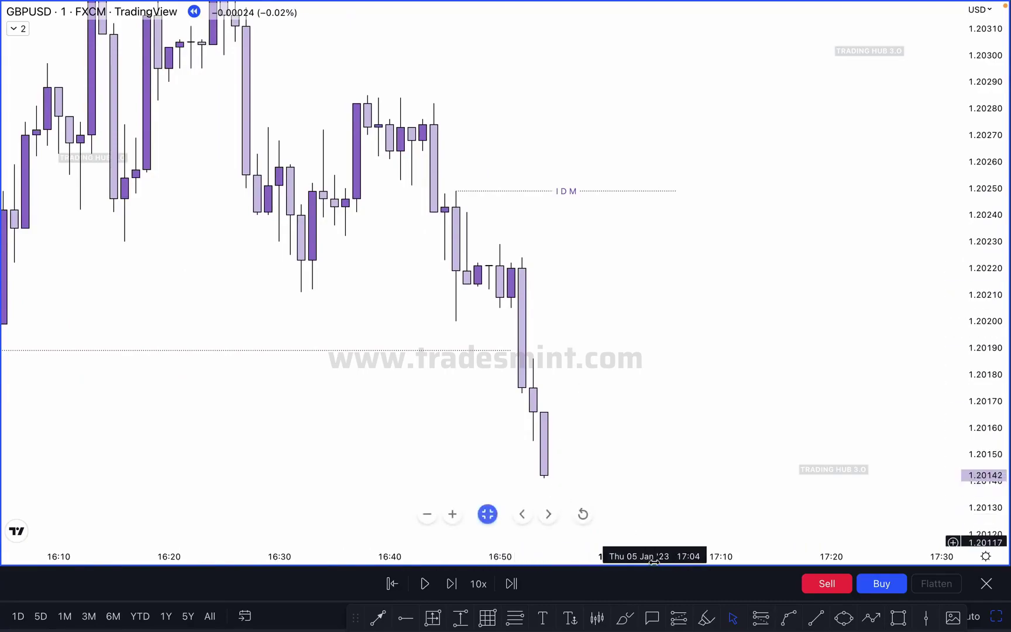
{"action": "left_click", "coordinate": [816, 618]}
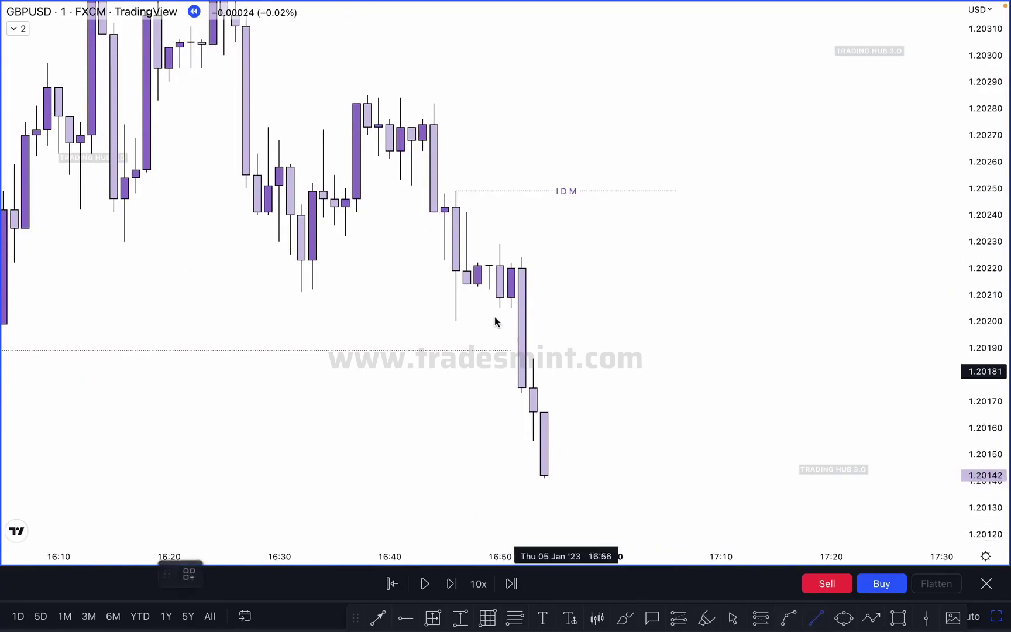
{"action": "left_click", "coordinate": [443, 195]}
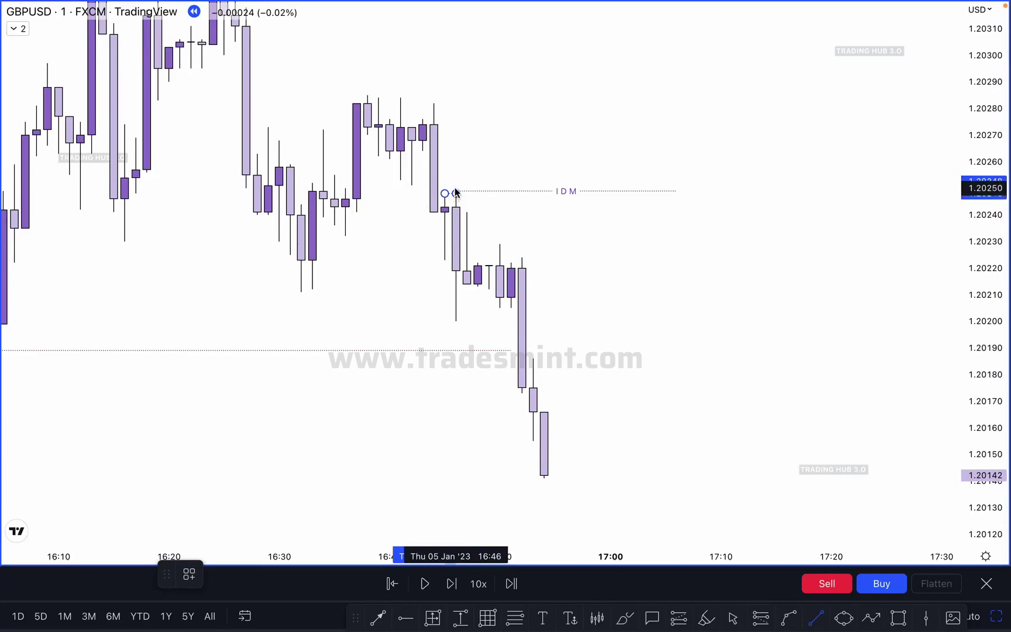
{"action": "key", "text": "Escape"}
- Draw a horizontal dotted trend line from the 16:46 low to 16:51
{"action": "left_click", "coordinate": [456, 317]}
{"action": "left_click", "coordinate": [511, 318]}
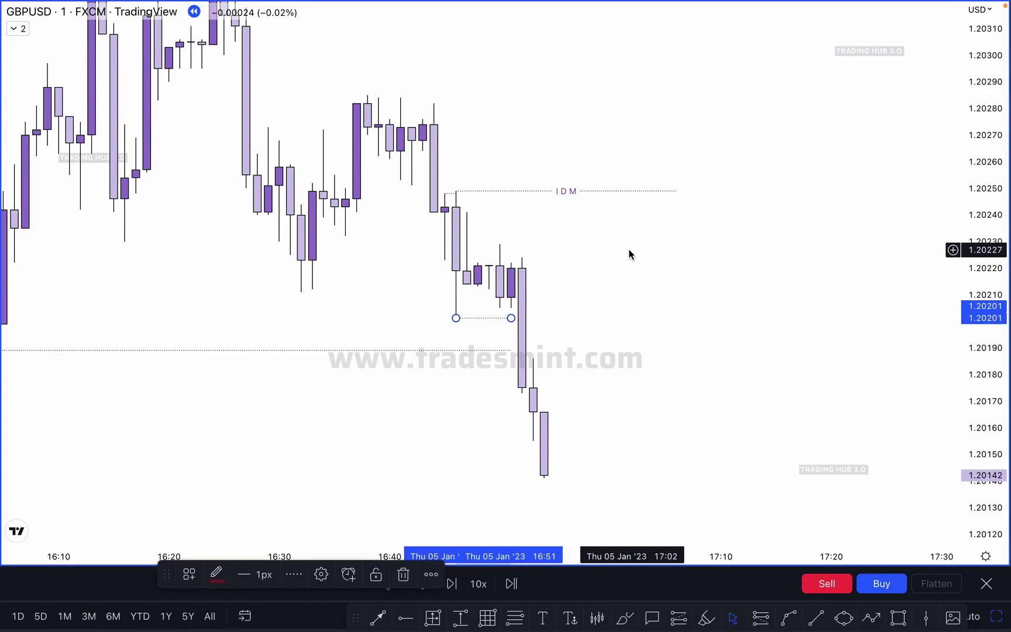
{"action": "left_click", "coordinate": [445, 193]}
{"action": "left_click", "coordinate": [454, 193]}
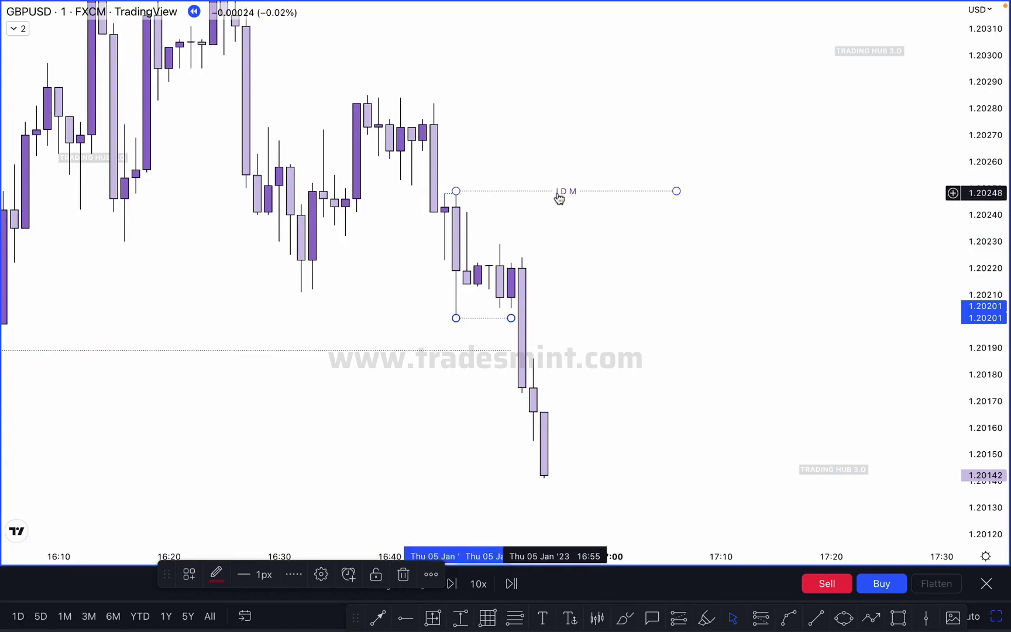
{"action": "left_click", "coordinate": [564, 216]}
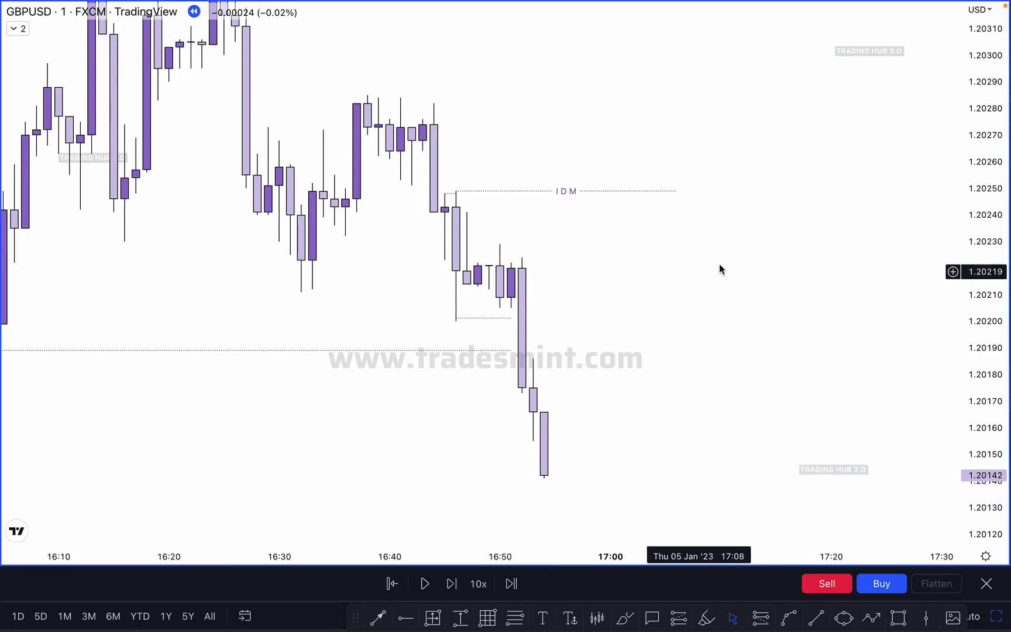
- Advance the bar replay candle by candle to 17:00
{"action": "scroll", "coordinate": [720, 266], "scroll_direction": "down", "scroll_amount": 3}
{"action": "scroll", "coordinate": [786, 273], "scroll_direction": "down", "scroll_amount": 3}
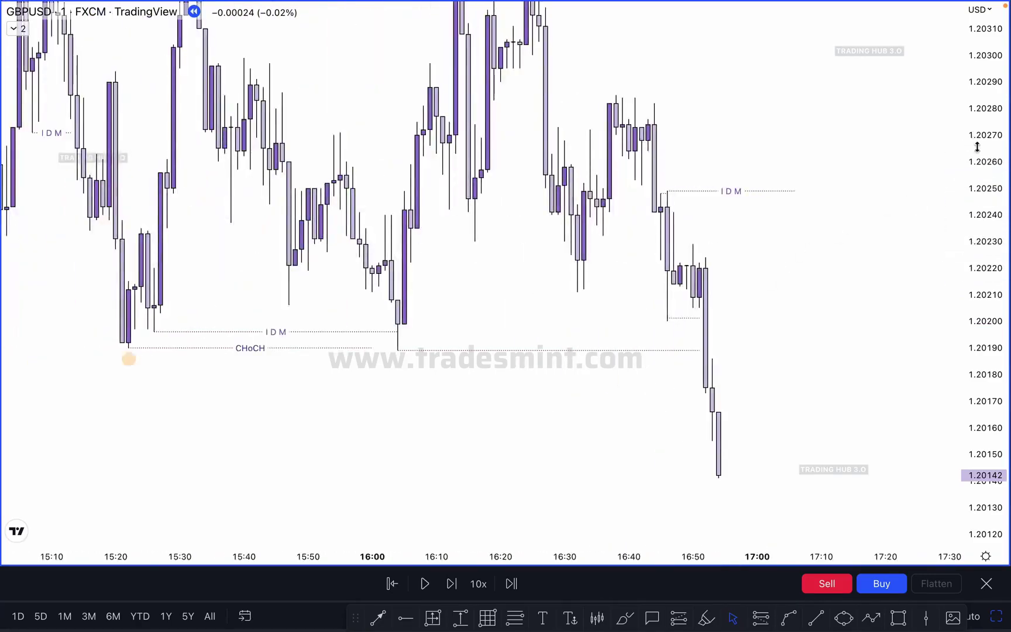
{"action": "scroll", "coordinate": [811, 286], "scroll_direction": "down", "scroll_amount": 3}
{"action": "left_click_drag", "start_coordinate": [811, 282], "coordinate": [762, 316]}
{"action": "left_click_drag", "start_coordinate": [977, 215], "coordinate": [976, 309]}
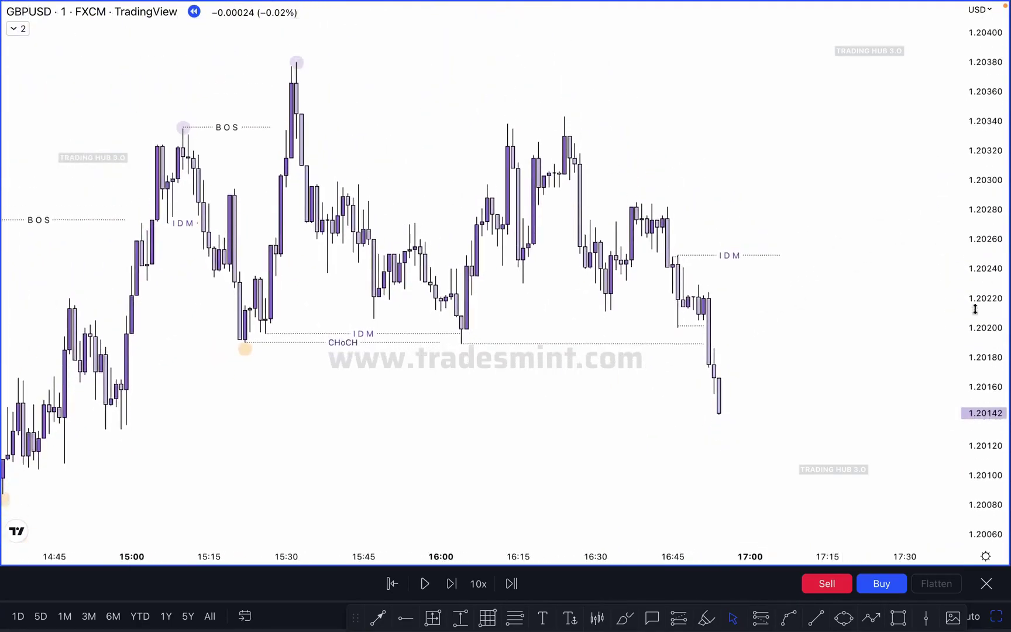
{"action": "left_click_drag", "start_coordinate": [793, 307], "coordinate": [765, 319]}
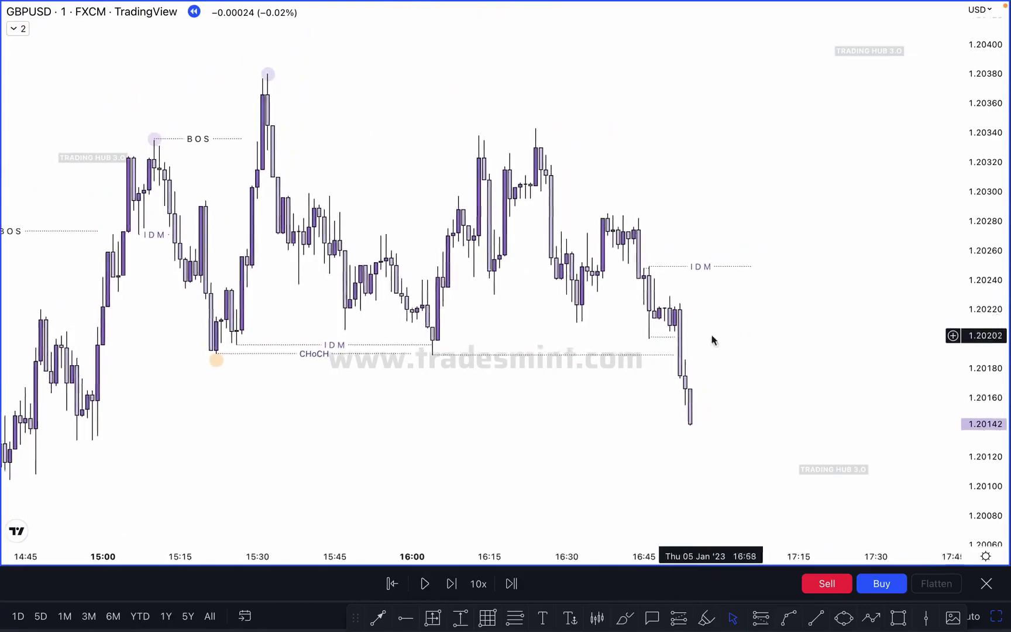
{"action": "left_click", "coordinate": [452, 584]}
{"action": "left_click", "coordinate": [451, 584]}
{"action": "left_click", "coordinate": [451, 584]}
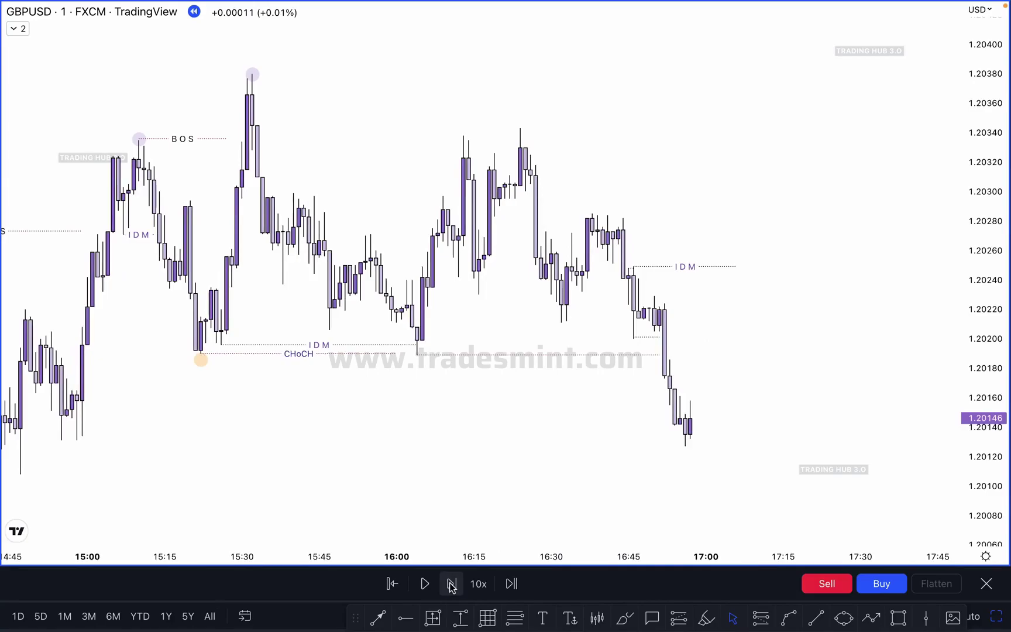
{"action": "left_click", "coordinate": [451, 584]}
{"action": "left_click", "coordinate": [450, 584]}
{"action": "left_click", "coordinate": [451, 584]}
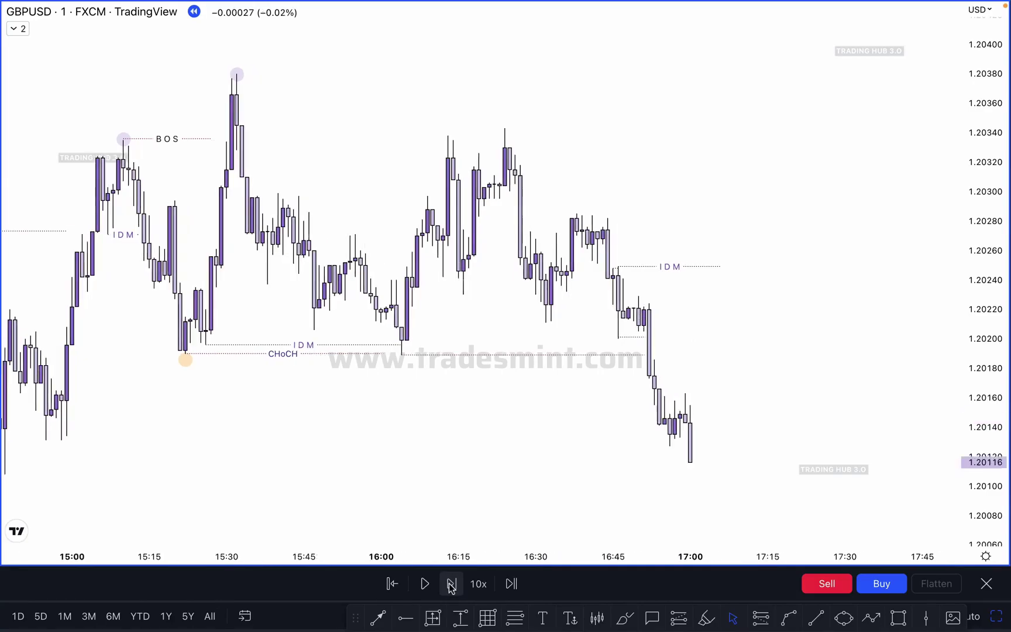
- Move the IDM line from the 16:46 high down to the 16:59 high
{"action": "left_click_drag", "start_coordinate": [486, 446], "coordinate": [408, 401]}
{"action": "left_click_drag", "start_coordinate": [483, 392], "coordinate": [495, 416]}
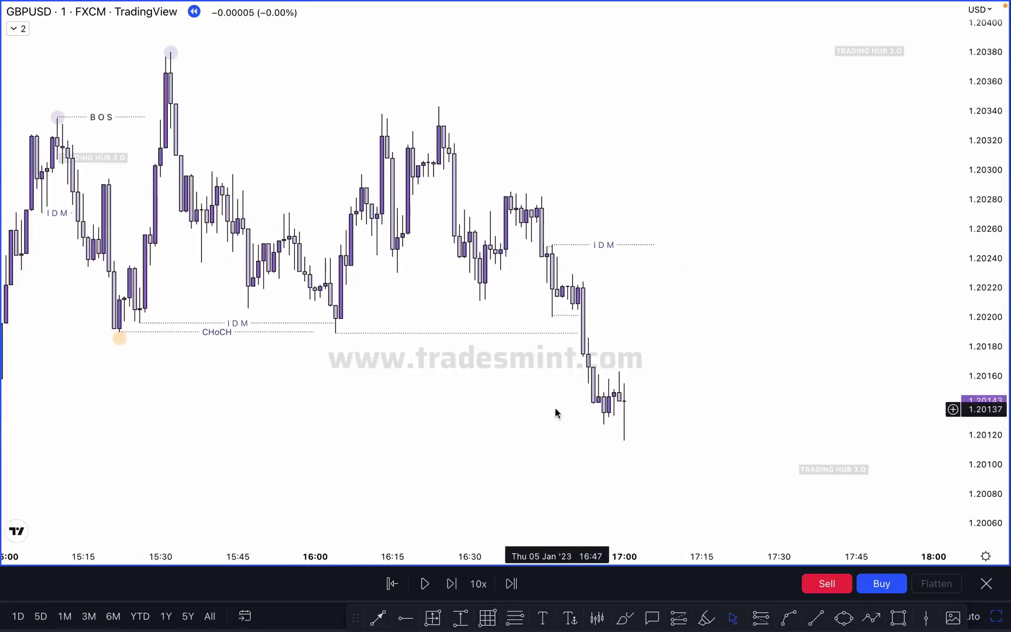
{"action": "left_click_drag", "start_coordinate": [655, 297], "coordinate": [663, 311]}
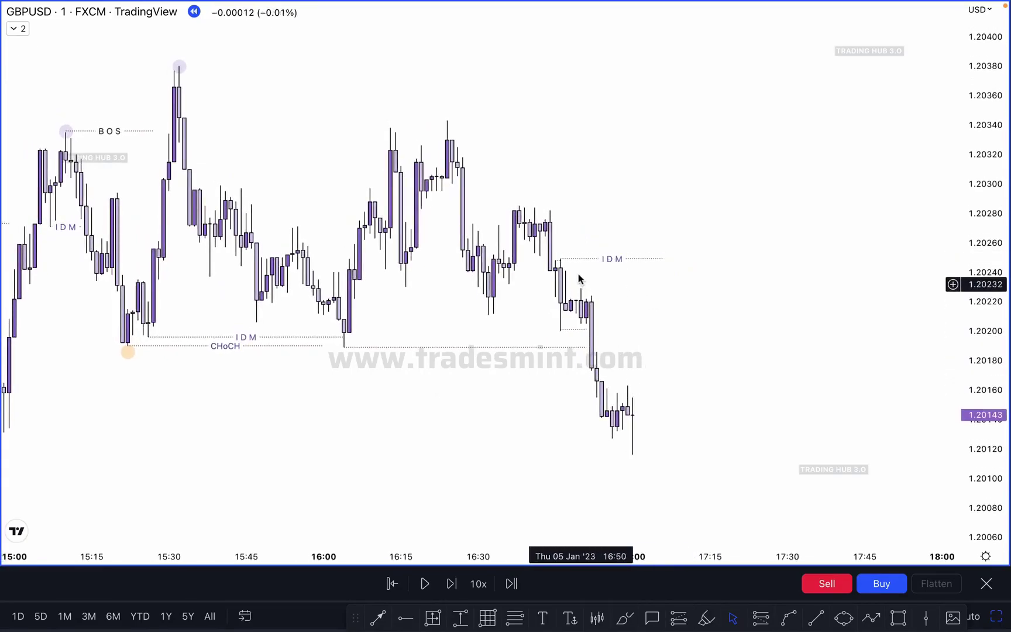
{"action": "left_click_drag", "start_coordinate": [609, 265], "coordinate": [676, 391]}
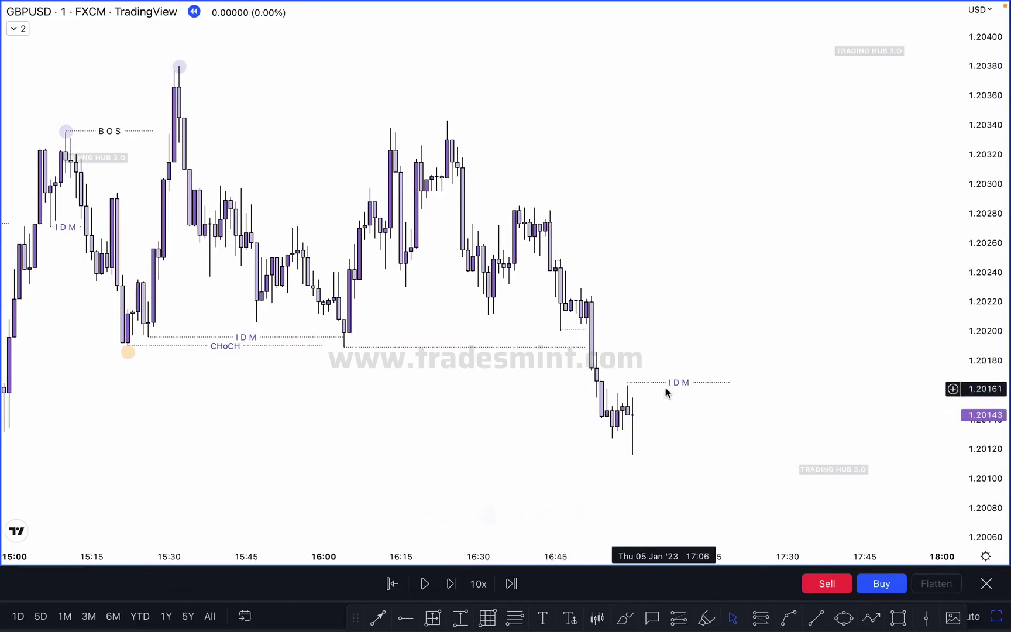
- Sketch the expected rise from the 17:00 low through the IDM line with brush strokes and undo them
{"action": "scroll", "coordinate": [664, 386], "scroll_direction": "up", "scroll_amount": 2}
{"action": "left_click_drag", "start_coordinate": [689, 351], "coordinate": [833, 221]}
{"action": "scroll", "coordinate": [587, 341], "scroll_direction": "up", "scroll_amount": 2}
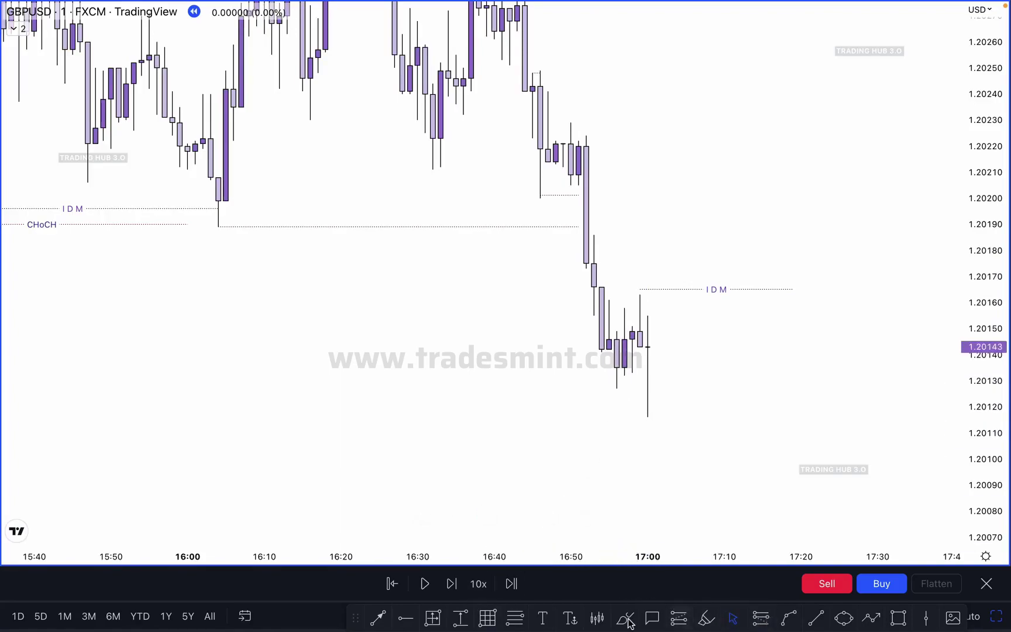
{"action": "left_click_drag", "start_coordinate": [603, 389], "coordinate": [641, 388]}
{"action": "mouse_move", "coordinate": [571, 243]}
{"action": "left_mouse_down"}
{"action": "mouse_move", "coordinate": [604, 343]}
{"action": "mouse_move", "coordinate": [632, 332]}
{"action": "mouse_move", "coordinate": [672, 426]}
{"action": "mouse_move", "coordinate": [661, 356]}
{"action": "left_mouse_up"}
{"action": "key", "text": "super+z"}
{"action": "key", "text": "super+z"}
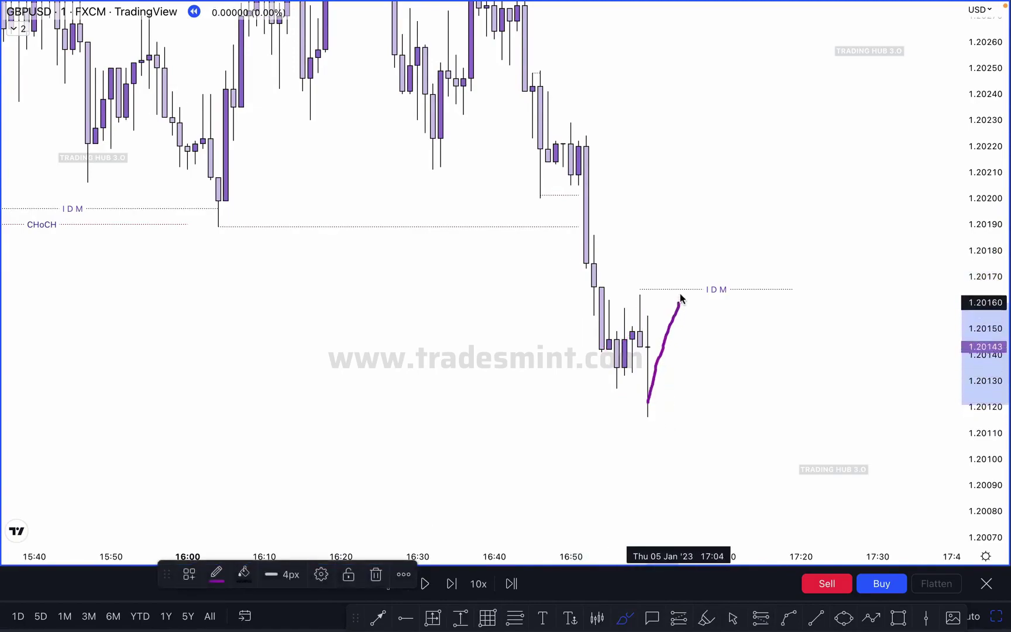
{"action": "mouse_move", "coordinate": [646, 406]}
{"action": "left_mouse_down"}
{"action": "mouse_move", "coordinate": [638, 413]}
{"action": "mouse_move", "coordinate": [656, 409]}
{"action": "left_mouse_up"}
{"action": "key", "text": "ctrl+z"}
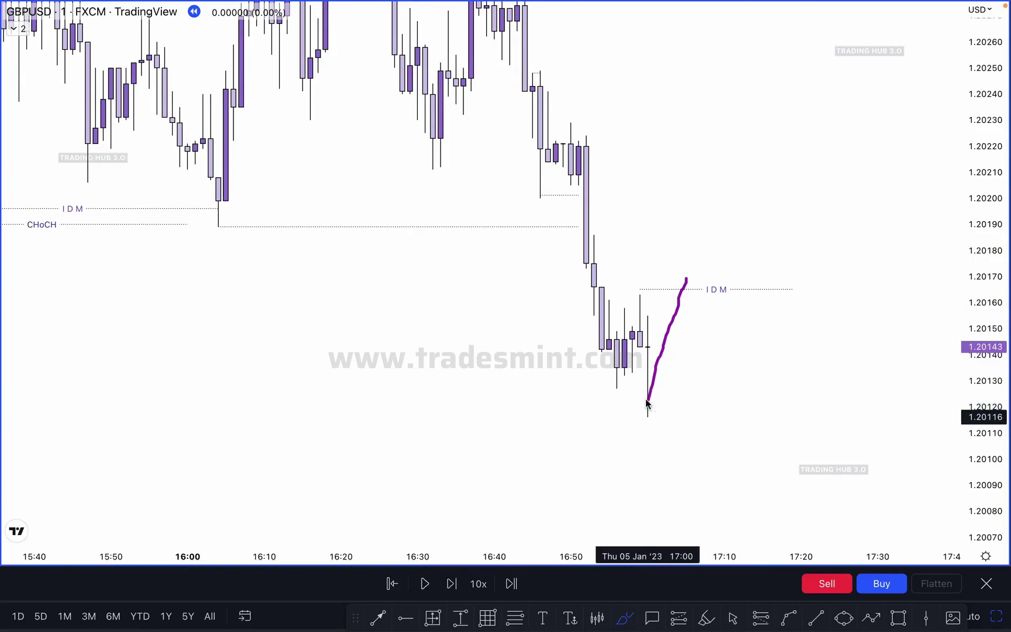
{"action": "key", "text": "ctrl+z"}
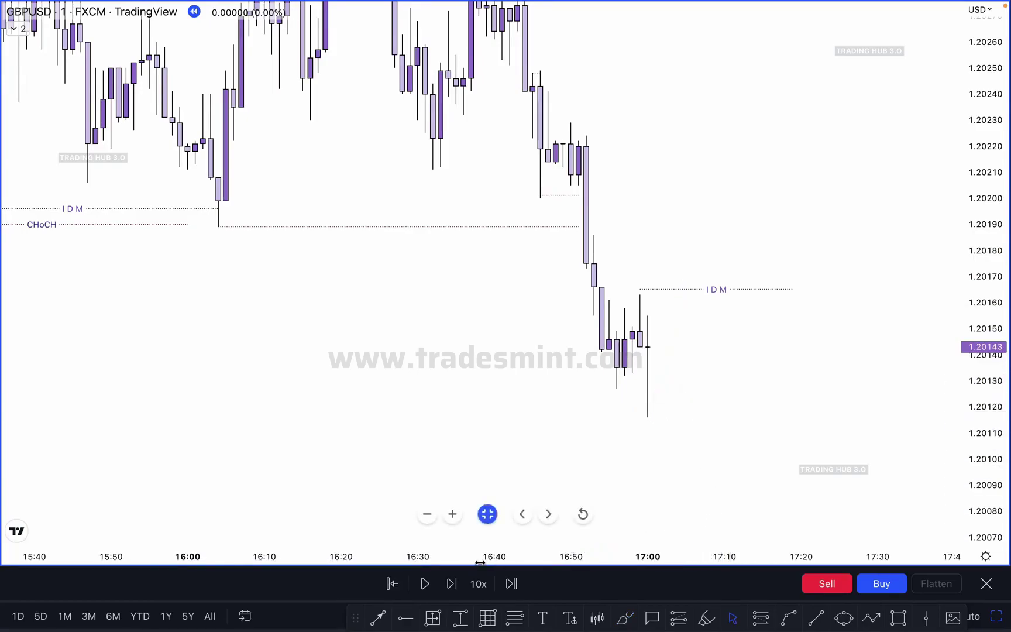
- Advance the bar replay to 17:04 and shorten the IDM line at the 16:59 high to end at 17:02
{"action": "left_click_drag", "start_coordinate": [689, 294], "coordinate": [679, 294]}
{"action": "mouse_move", "coordinate": [755, 293]}
{"action": "left_mouse_down"}
{"action": "mouse_move", "coordinate": [621, 299]}
{"action": "mouse_move", "coordinate": [618, 286]}
{"action": "mouse_move", "coordinate": [632, 286]}
{"action": "left_mouse_up"}
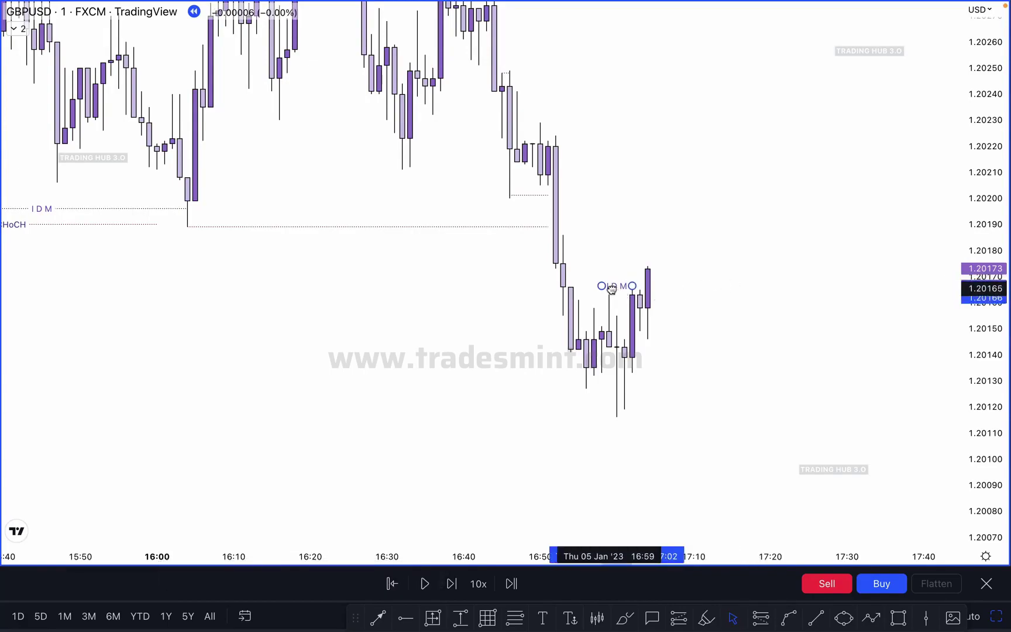
{"action": "left_click", "coordinate": [696, 284]}
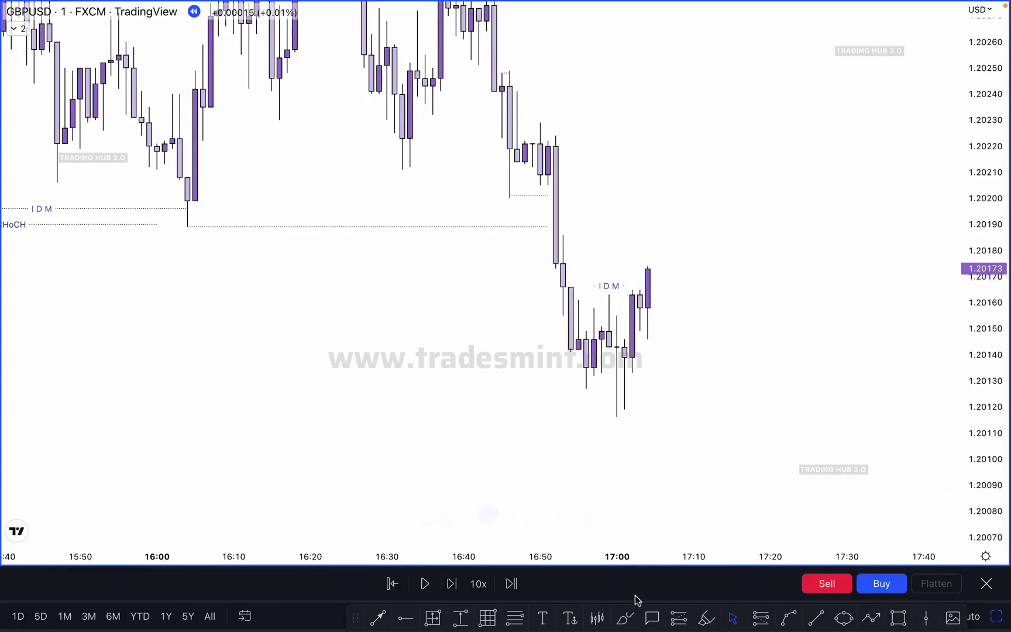
- Mark the 17:00 low with a highlighter dot
{"action": "left_click", "coordinate": [707, 618]}
{"action": "left_click", "coordinate": [617, 417]}
{"action": "left_click_drag", "start_coordinate": [724, 338], "coordinate": [695, 391]}
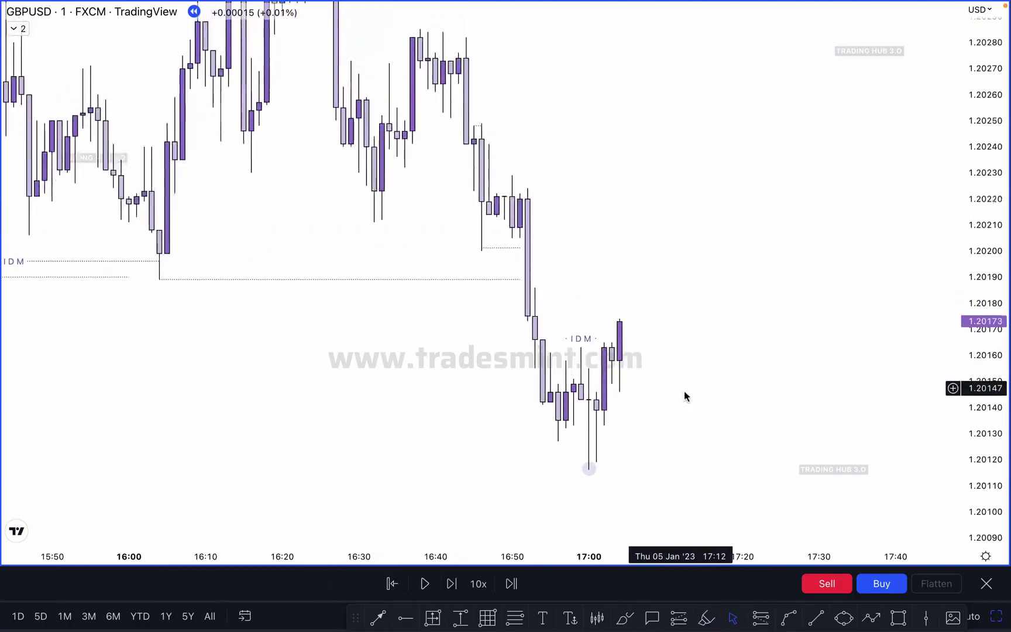
{"action": "scroll", "coordinate": [693, 384], "scroll_direction": "down", "scroll_amount": 3}
{"action": "scroll", "coordinate": [752, 271], "scroll_direction": "down", "scroll_amount": 3}
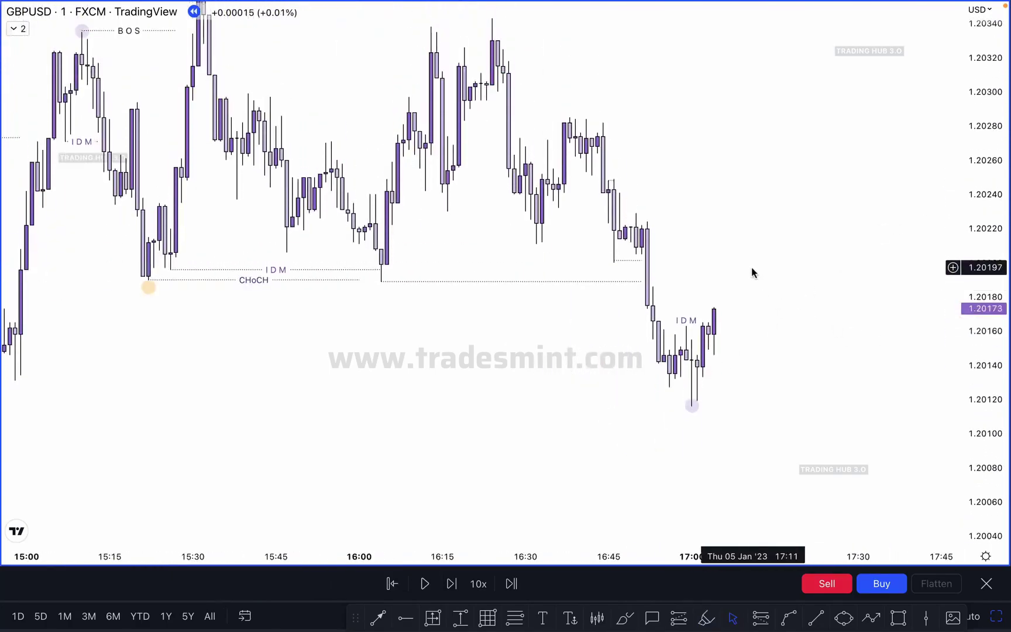
- Sketch the decline from the 15:32 high to the 17:00 low and an expected stepwise rise from that low with brush strokes
{"action": "left_click_drag", "start_coordinate": [987, 142], "coordinate": [987, 263]}
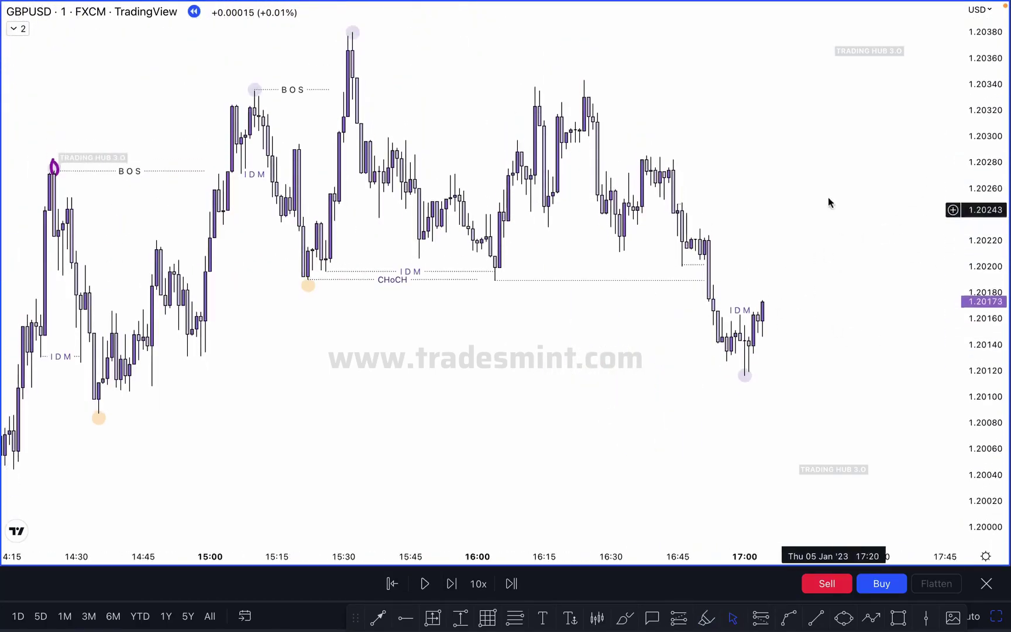
{"action": "left_click_drag", "start_coordinate": [822, 211], "coordinate": [813, 229]}
{"action": "scroll", "coordinate": [608, 245], "scroll_direction": "right", "scroll_amount": 2}
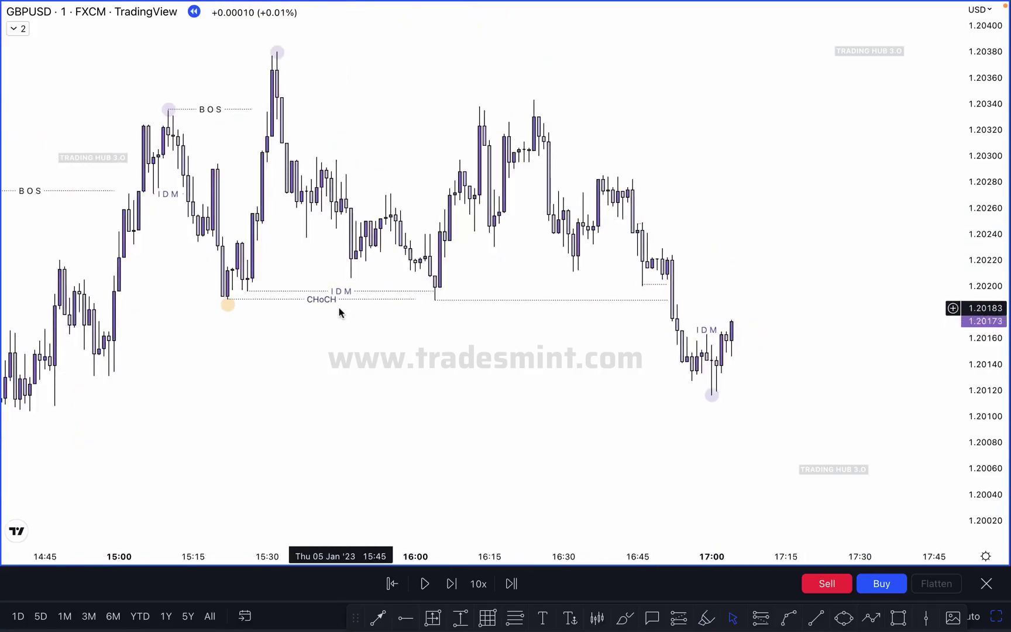
{"action": "left_click", "coordinate": [625, 617]}
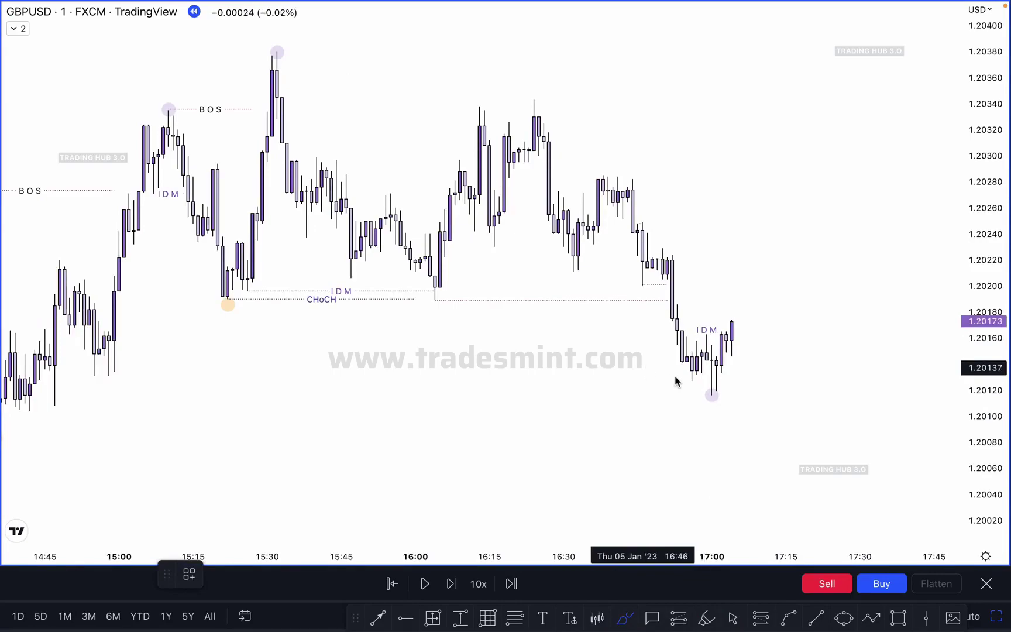
{"action": "left_click_drag", "start_coordinate": [701, 398], "coordinate": [737, 397]}
{"action": "left_click_drag", "start_coordinate": [270, 49], "coordinate": [319, 53]}
{"action": "mouse_move", "coordinate": [285, 58]}
{"action": "left_mouse_down"}
{"action": "mouse_move", "coordinate": [322, 60]}
{"action": "mouse_move", "coordinate": [463, 191]}
{"action": "mouse_move", "coordinate": [691, 354]}
{"action": "mouse_move", "coordinate": [786, 261]}
{"action": "mouse_move", "coordinate": [825, 109]}
{"action": "left_mouse_up"}
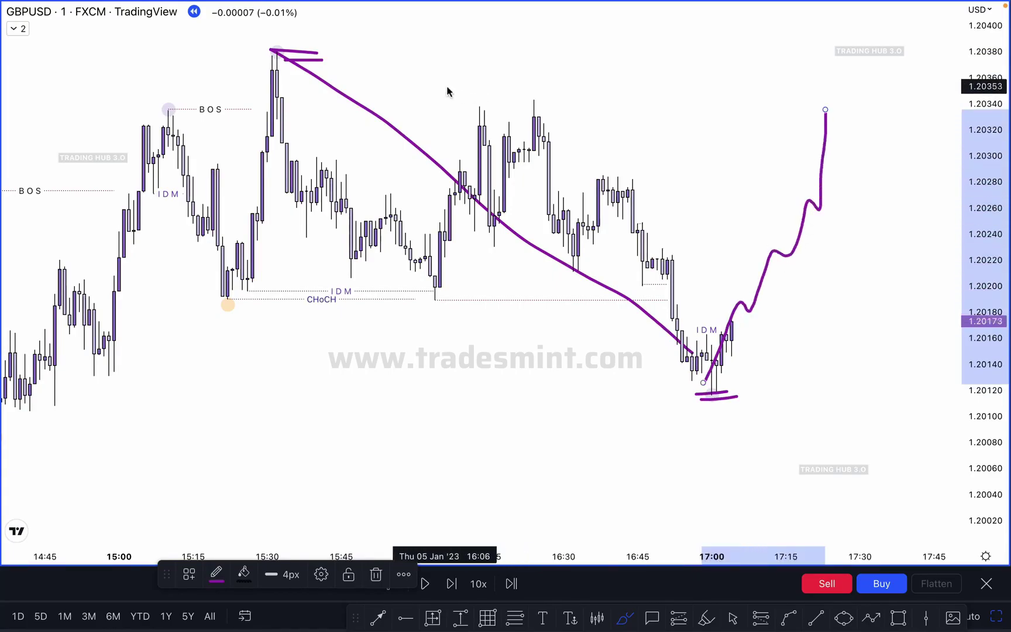
- Sketch horizontal levels and an expected sharp fall back below the 17:00 low, and remove all the brush strokes
{"action": "left_click_drag", "start_coordinate": [527, 104], "coordinate": [852, 100]}
{"action": "left_click_drag", "start_coordinate": [558, 86], "coordinate": [762, 83]}
{"action": "left_click_drag", "start_coordinate": [600, 136], "coordinate": [724, 138]}
{"action": "left_click_drag", "start_coordinate": [681, 167], "coordinate": [801, 167]}
{"action": "mouse_move", "coordinate": [826, 103]}
{"action": "left_mouse_down"}
{"action": "mouse_move", "coordinate": [837, 108]}
{"action": "mouse_move", "coordinate": [929, 513]}
{"action": "left_mouse_up"}
{"action": "mouse_move", "coordinate": [303, 50]}
{"action": "left_mouse_down"}
{"action": "mouse_move", "coordinate": [271, 55]}
{"action": "mouse_move", "coordinate": [291, 50]}
{"action": "left_mouse_up"}
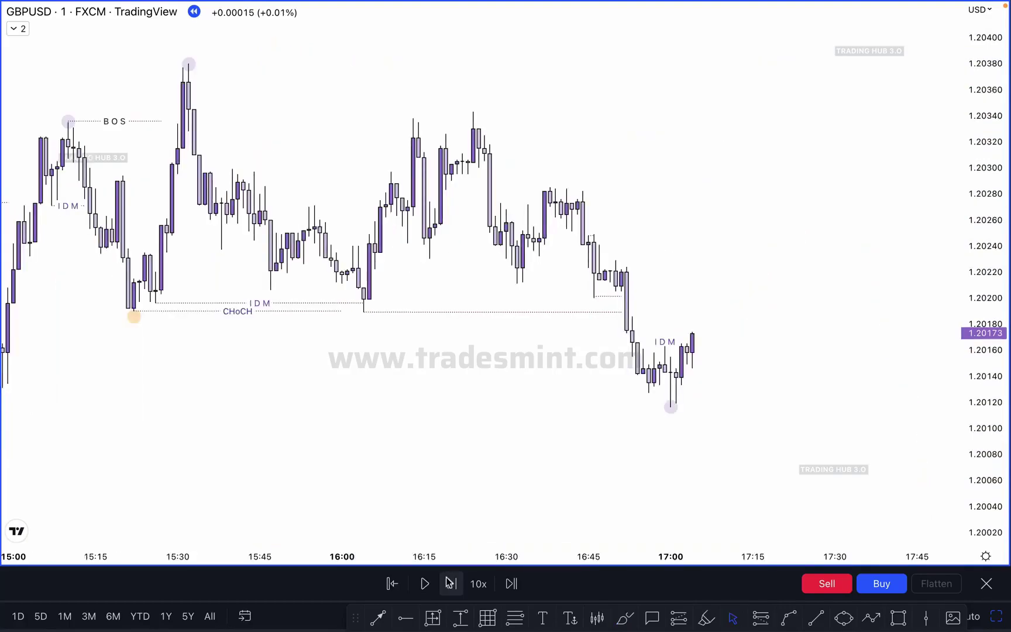
- Advance the bar replay from 17:04 to 17:50
{"action": "left_click", "coordinate": [449, 582]}
{"action": "left_click", "coordinate": [450, 583]}
{"action": "left_click", "coordinate": [450, 582]}
{"action": "left_click", "coordinate": [449, 582]}
{"action": "left_click", "coordinate": [449, 582]}
{"action": "left_click", "coordinate": [450, 582]}
{"action": "left_click", "coordinate": [449, 583]}
{"action": "left_click", "coordinate": [449, 583]}
{"action": "left_click", "coordinate": [450, 583]}
{"action": "left_click", "coordinate": [450, 583]}
{"action": "left_click", "coordinate": [449, 582]}
{"action": "left_click", "coordinate": [449, 583]}
{"action": "left_click", "coordinate": [449, 583]}
{"action": "left_click", "coordinate": [449, 583]}
{"action": "left_click", "coordinate": [449, 582]}
{"action": "left_click", "coordinate": [449, 582]}
{"action": "left_click", "coordinate": [450, 583]}
{"action": "left_click", "coordinate": [450, 583]}
{"action": "left_click", "coordinate": [450, 582]}
{"action": "left_click", "coordinate": [449, 582]}
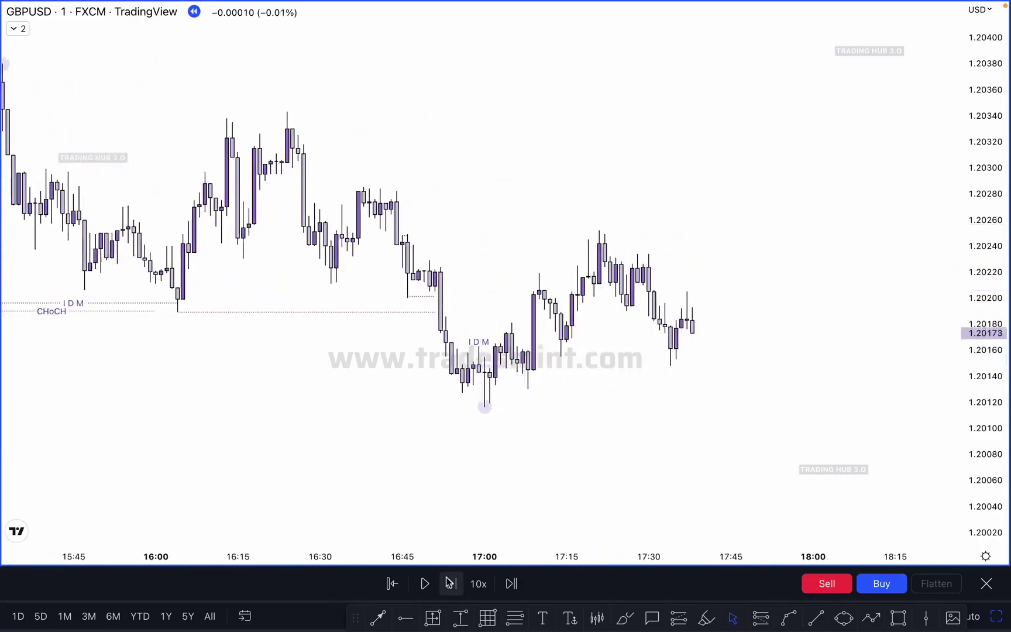
{"action": "left_click", "coordinate": [449, 582]}
{"action": "left_click", "coordinate": [450, 583]}
{"action": "left_click", "coordinate": [449, 582]}
{"action": "left_click", "coordinate": [450, 583]}
{"action": "left_click", "coordinate": [449, 583]}
{"action": "left_click", "coordinate": [449, 582]}
{"action": "left_click", "coordinate": [450, 582]}
{"action": "left_click", "coordinate": [450, 582]}
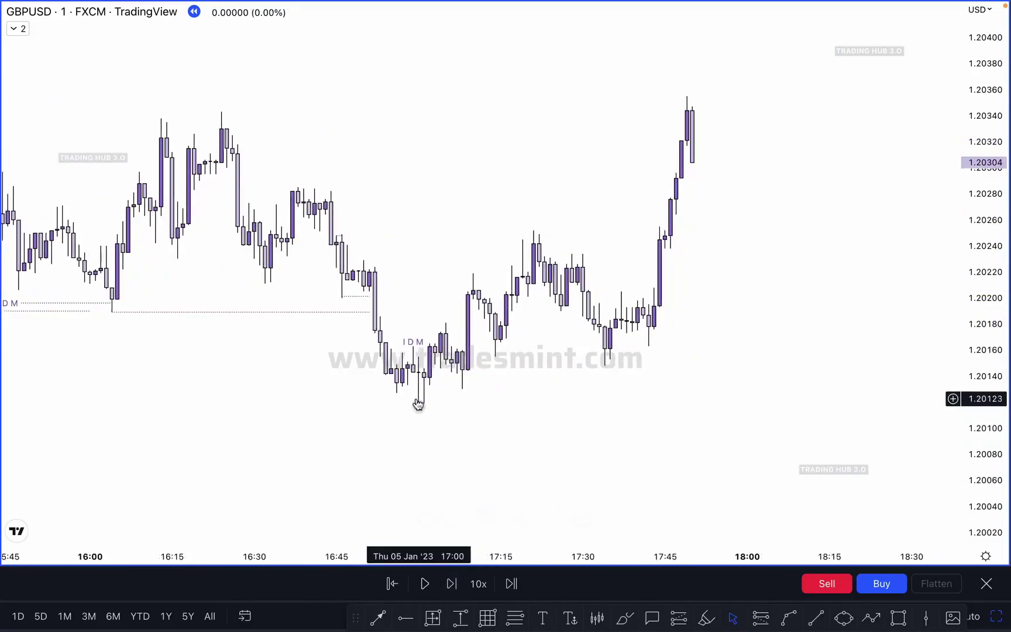
- Mark the minor highs near 17:10 and 17:21 and the low level near 17:14 with short brush strokes
{"action": "scroll", "coordinate": [417, 404], "scroll_direction": "down", "scroll_amount": 3}
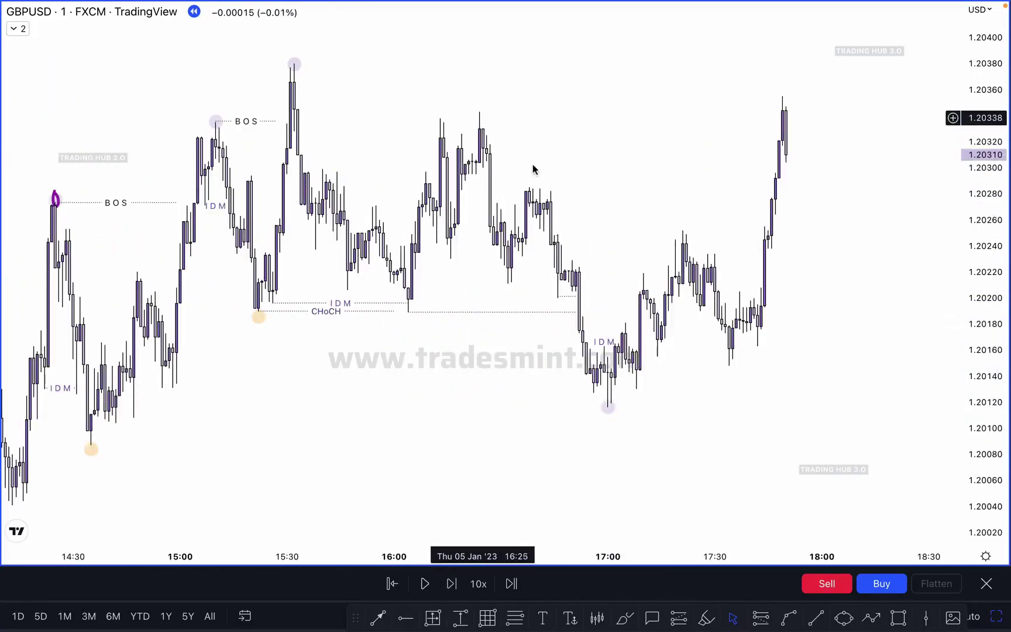
{"action": "scroll", "coordinate": [783, 275], "scroll_direction": "up", "scroll_amount": 1}
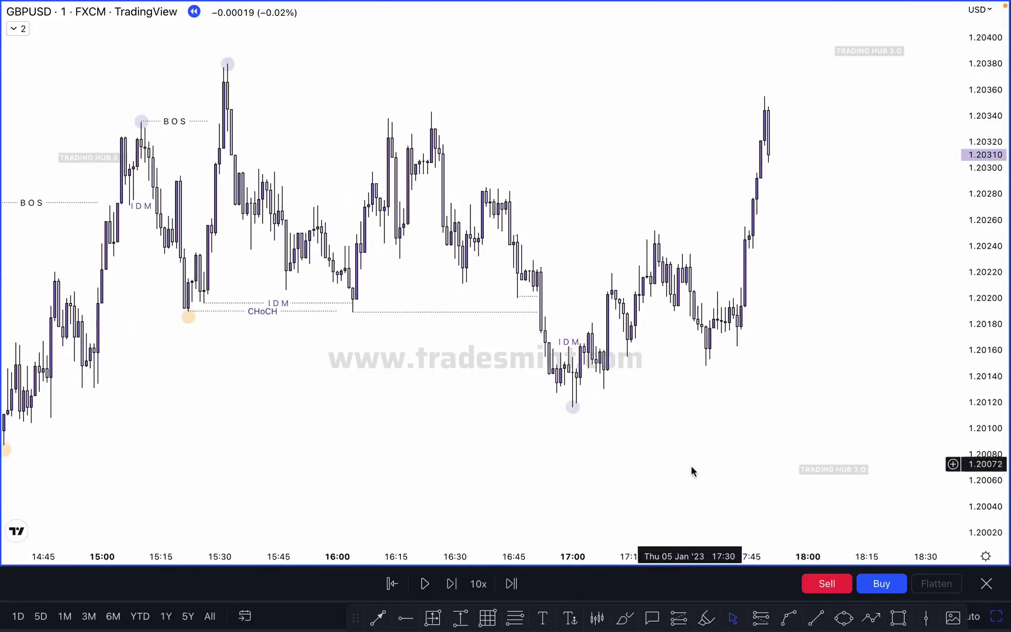
{"action": "left_click", "coordinate": [625, 618]}
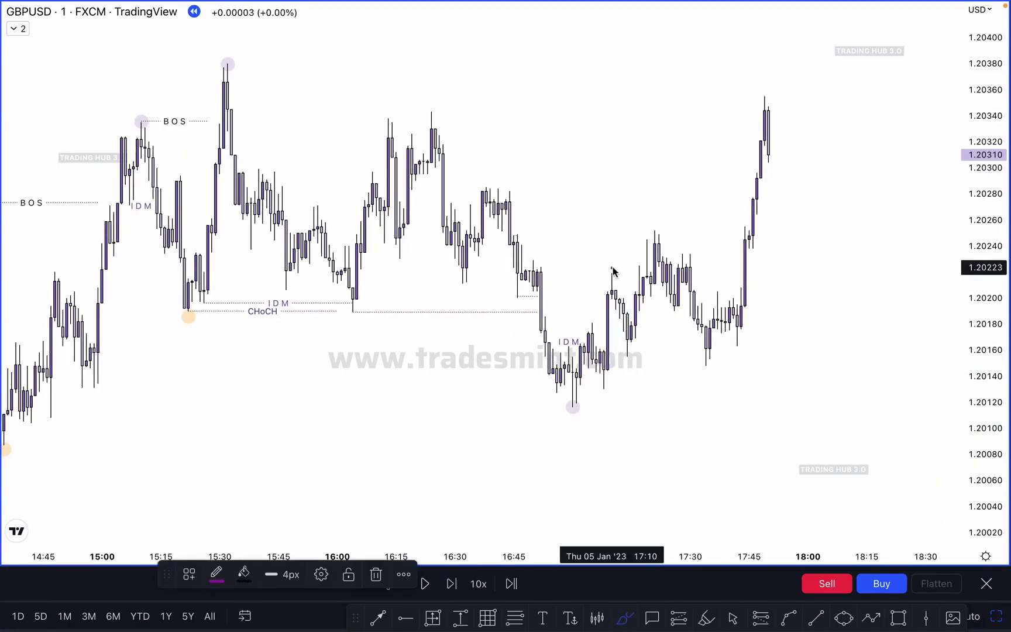
{"action": "left_click_drag", "start_coordinate": [615, 269], "coordinate": [637, 271]}
{"action": "left_click_drag", "start_coordinate": [670, 236], "coordinate": [700, 238]}
{"action": "left_click_drag", "start_coordinate": [622, 358], "coordinate": [702, 359]}
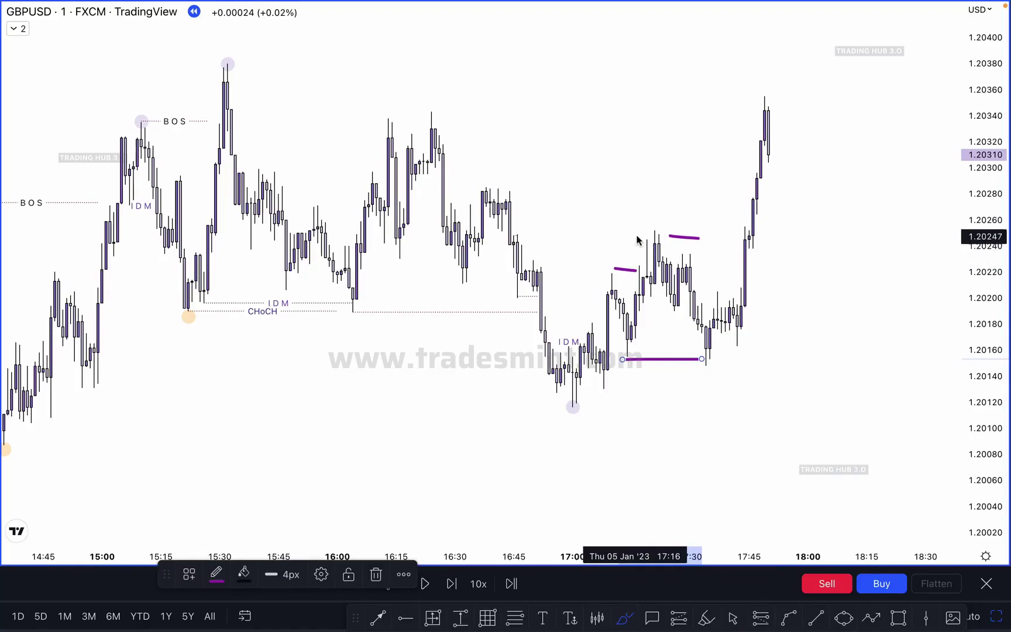
- Sketch the fall from the 15:32 high and the rise after 17:00, plus horizontal levels at the 15:22 low and 15:32 high
{"action": "mouse_move", "coordinate": [249, 88]}
{"action": "left_mouse_down"}
{"action": "mouse_move", "coordinate": [537, 411]}
{"action": "mouse_move", "coordinate": [598, 377]}
{"action": "mouse_move", "coordinate": [697, 198]}
{"action": "mouse_move", "coordinate": [746, 151]}
{"action": "left_mouse_up"}
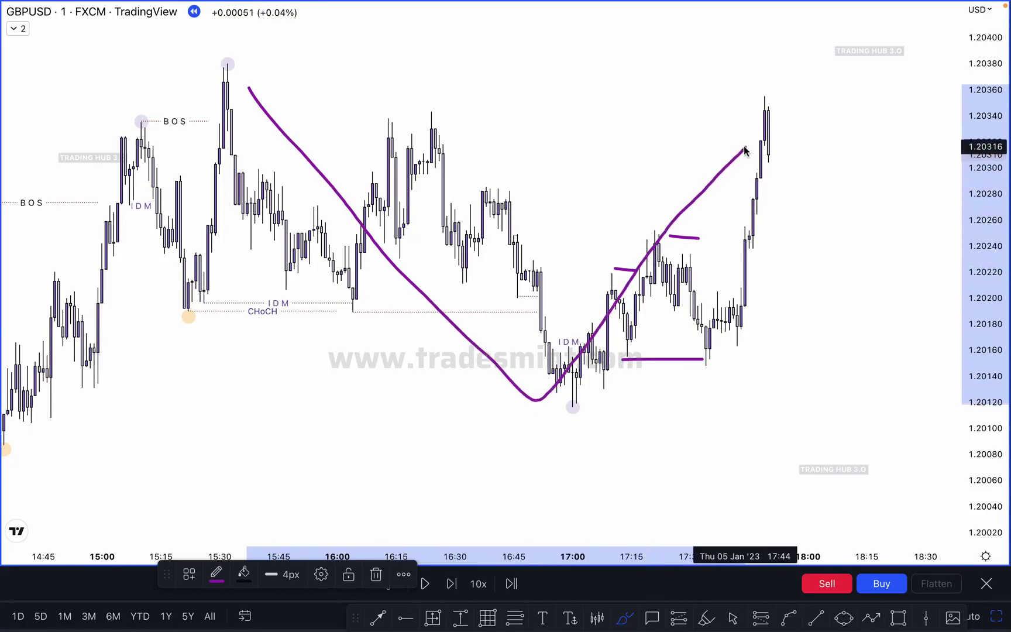
{"action": "left_click_drag", "start_coordinate": [189, 319], "coordinate": [541, 335]}
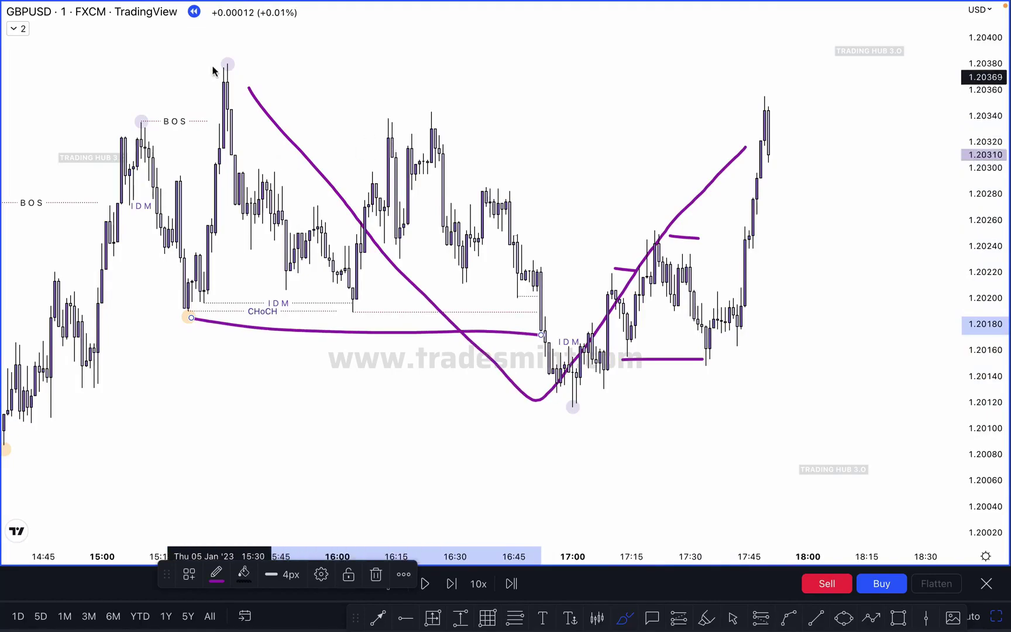
{"action": "left_click_drag", "start_coordinate": [223, 61], "coordinate": [781, 66]}
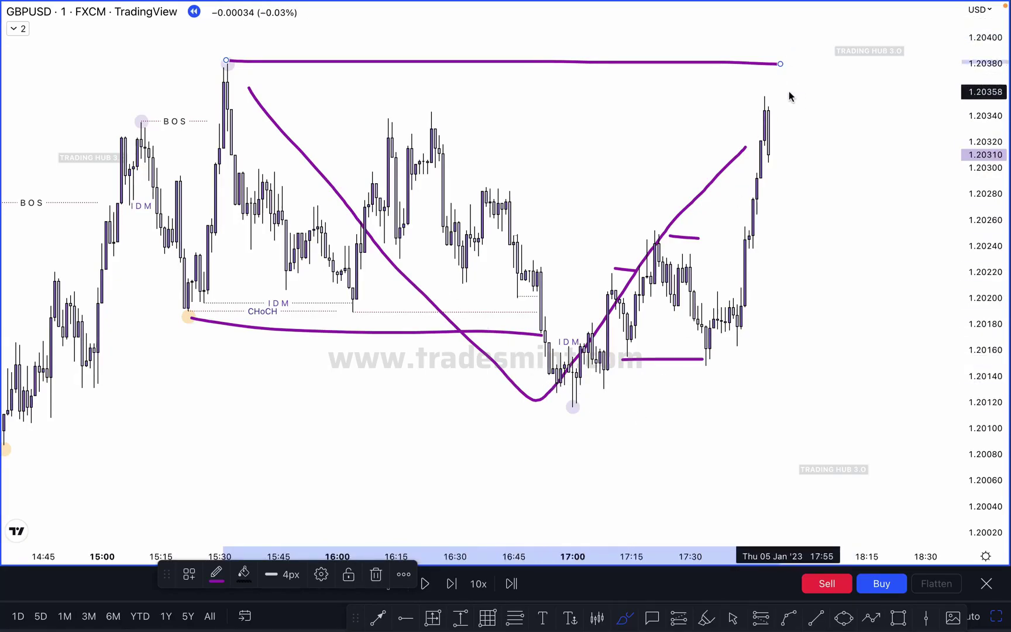
- Sketch an expected fall from the 17:49 high through the 17:00 low level with a check mark, and undo all brush strokes
{"action": "mouse_move", "coordinate": [762, 98]}
{"action": "left_mouse_down"}
{"action": "mouse_move", "coordinate": [832, 328]}
{"action": "mouse_move", "coordinate": [844, 434]}
{"action": "left_mouse_up"}
{"action": "left_click_drag", "start_coordinate": [572, 401], "coordinate": [833, 394]}
{"action": "mouse_move", "coordinate": [644, 419]}
{"action": "left_mouse_down"}
{"action": "mouse_move", "coordinate": [648, 429]}
{"action": "mouse_move", "coordinate": [730, 391]}
{"action": "left_mouse_up"}
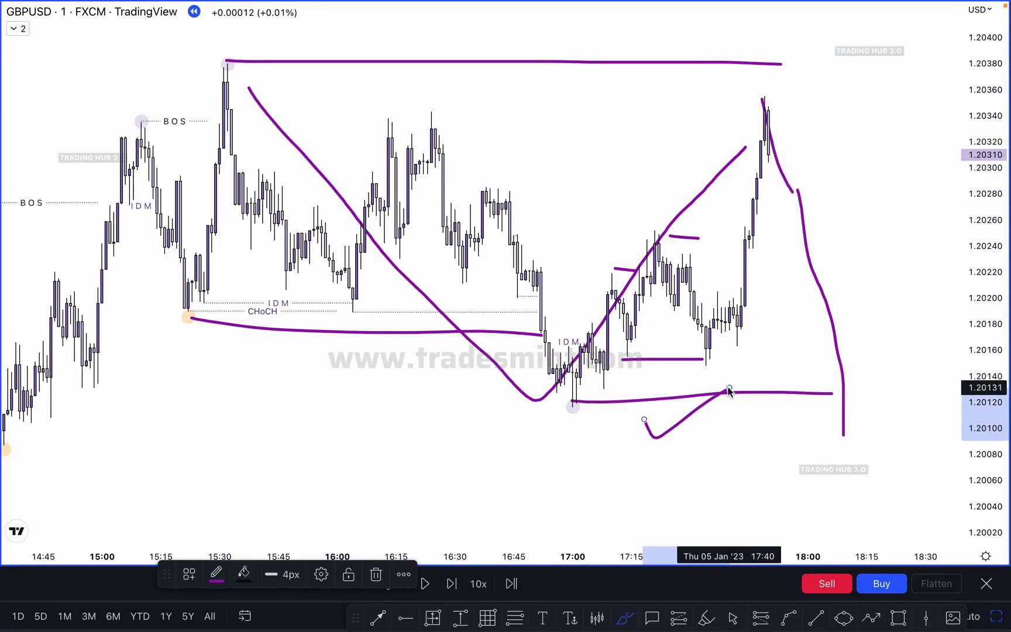
{"action": "mouse_move", "coordinate": [63, 324]}
{"action": "left_mouse_down"}
{"action": "mouse_move", "coordinate": [369, 299]}
{"action": "mouse_move", "coordinate": [660, 365]}
{"action": "left_mouse_up"}
{"action": "key", "text": "ctrl+z"}
{"action": "key", "text": "ctrl+z"}
{"action": "key", "text": "ctrl+z"}
{"action": "key", "text": "ctrl+z"}
{"action": "key", "text": "ctrl+z"}
{"action": "key", "text": "ctrl+z"}
{"action": "key", "text": "ctrl+z"}
{"action": "key", "text": "ctrl+z"}
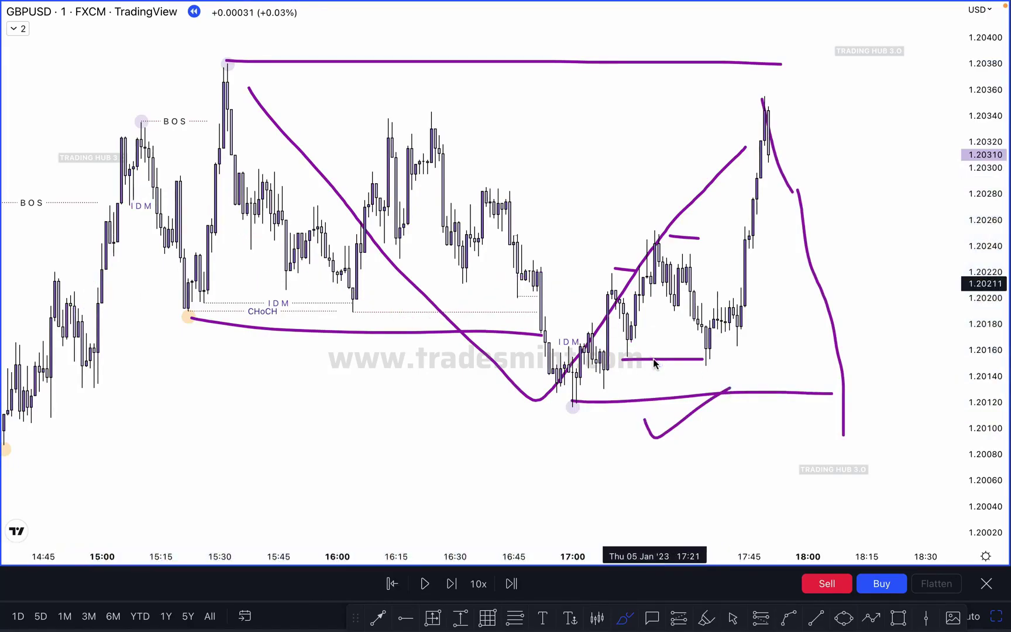
{"action": "key", "text": "ctrl+z"}
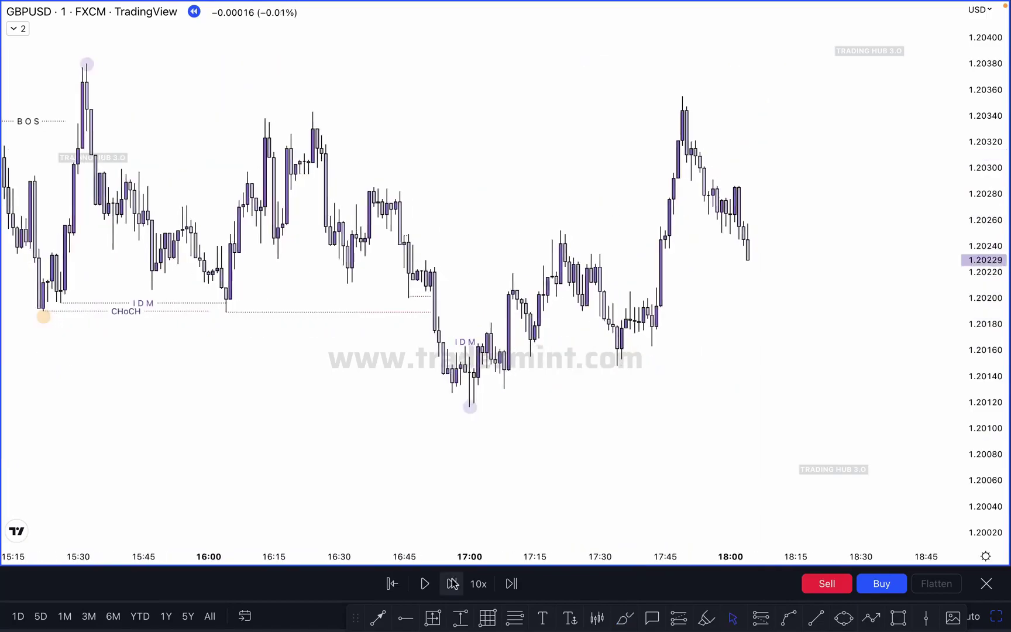
- Advance the bar replay to 18:20
{"action": "left_click", "coordinate": [451, 583]}
{"action": "left_click", "coordinate": [452, 584]}
{"action": "left_click", "coordinate": [452, 584]}
{"action": "left_click", "coordinate": [452, 583]}
{"action": "left_click", "coordinate": [452, 583]}
{"action": "left_click", "coordinate": [452, 584]}
{"action": "left_click", "coordinate": [452, 583]}
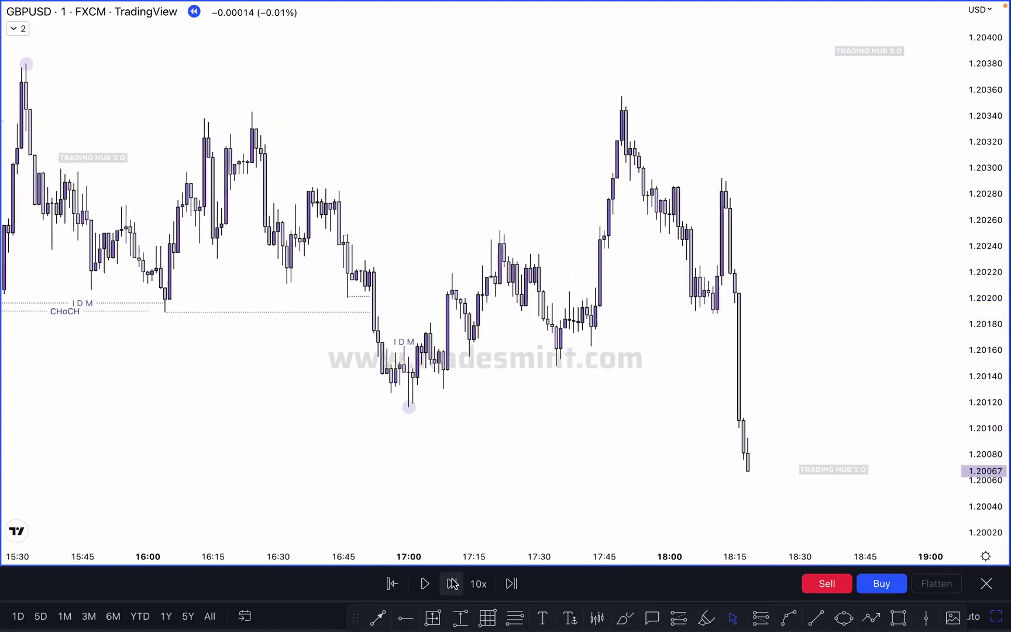
{"action": "left_click", "coordinate": [452, 584]}
- Copy the BOS line from the 14:25 high to the 17:00 low and extend its end to 18:11
{"action": "left_click_drag", "start_coordinate": [572, 439], "coordinate": [642, 436]}
{"action": "scroll", "coordinate": [690, 404], "scroll_direction": "down", "scroll_amount": 2}
{"action": "left_click_drag", "start_coordinate": [671, 400], "coordinate": [621, 406]}
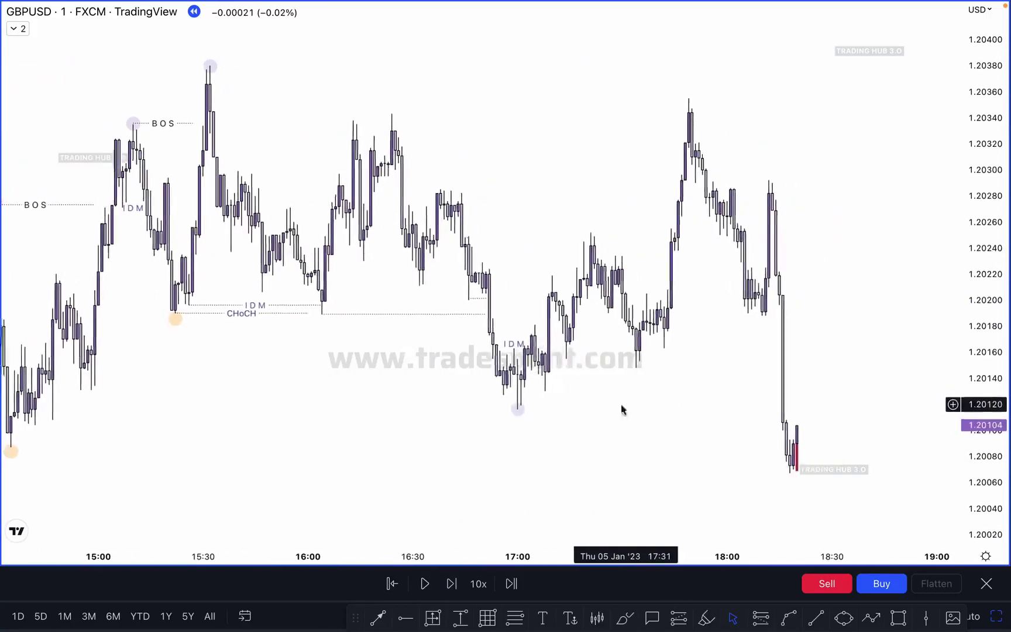
{"action": "left_click_drag", "start_coordinate": [383, 361], "coordinate": [433, 354]}
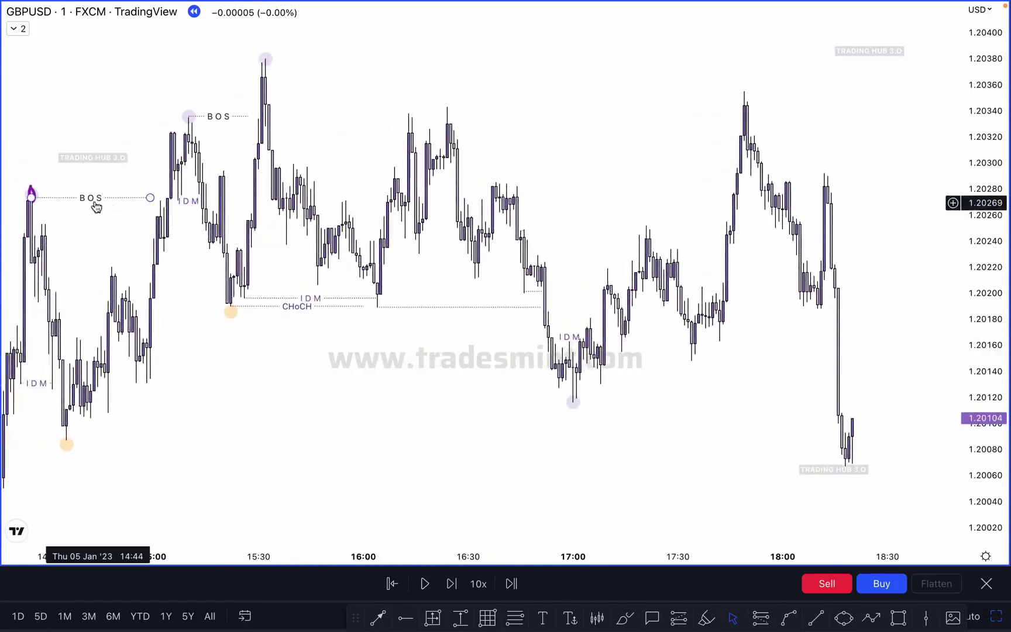
{"action": "left_click", "coordinate": [94, 202]}
{"action": "left_click_drag", "start_coordinate": [95, 202], "coordinate": [787, 409]}
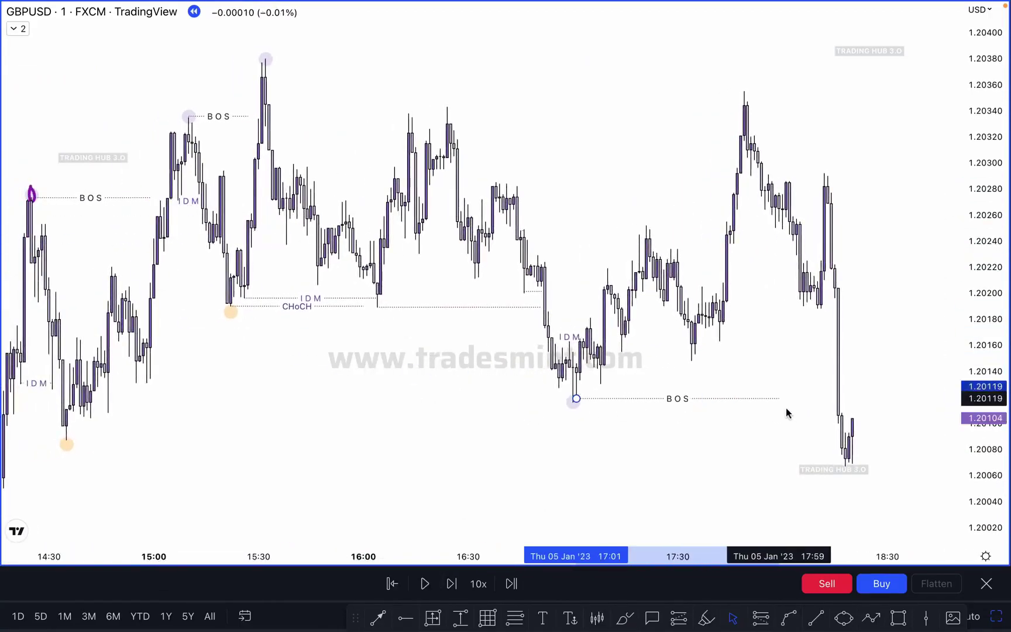
{"action": "scroll", "coordinate": [861, 388], "scroll_direction": "up", "scroll_amount": 2}
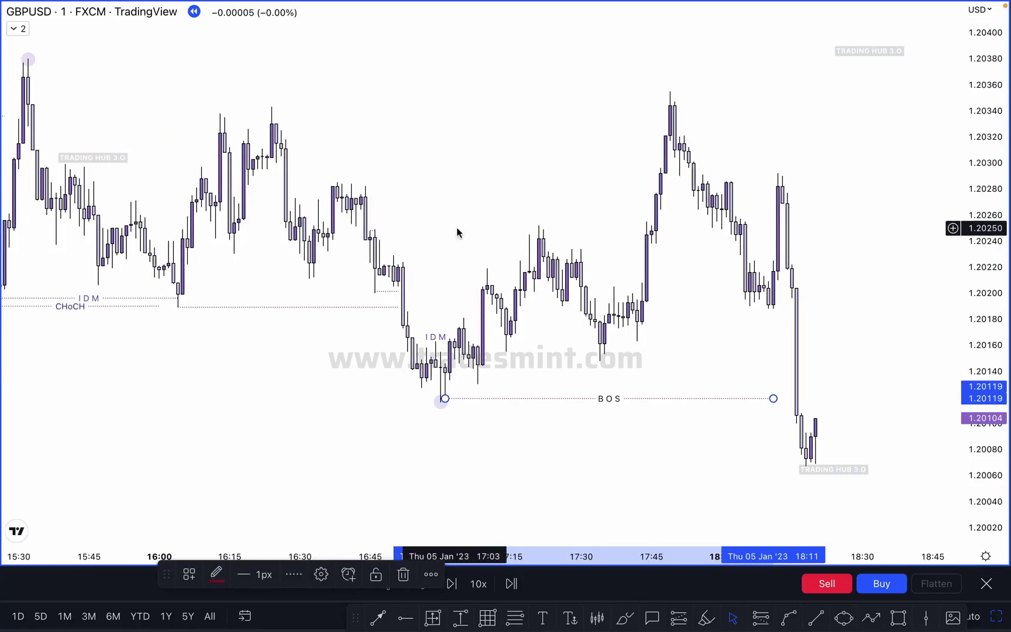
- Copy the orange highlighter dot from the 15:22 low onto the 17:49 high
{"action": "left_click_drag", "start_coordinate": [429, 232], "coordinate": [366, 214]}
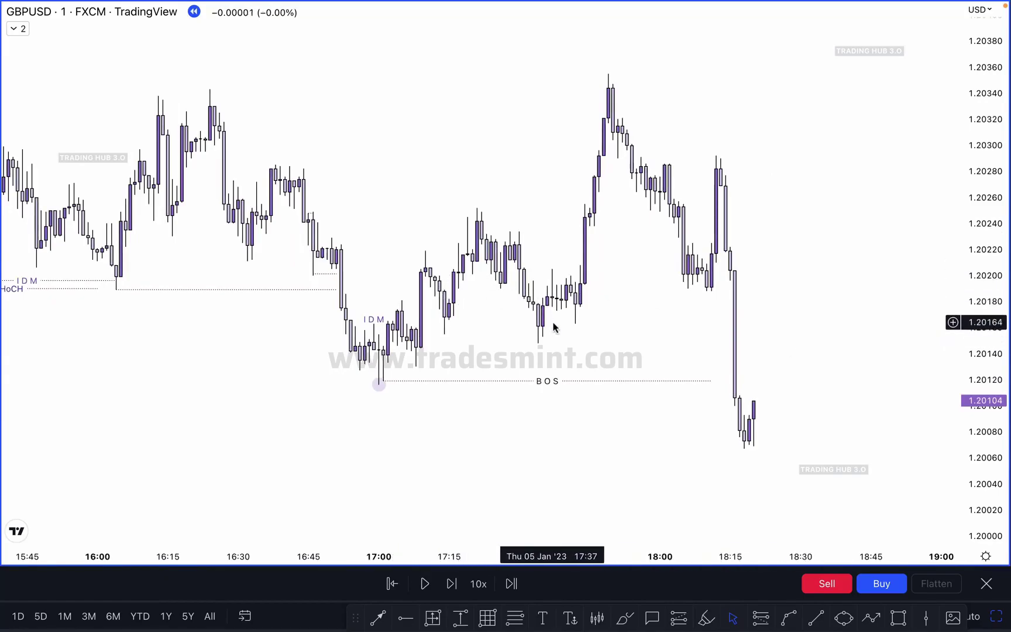
{"action": "scroll", "coordinate": [651, 323], "scroll_direction": "down", "scroll_amount": 3}
{"action": "left_click_drag", "start_coordinate": [715, 321], "coordinate": [638, 346]}
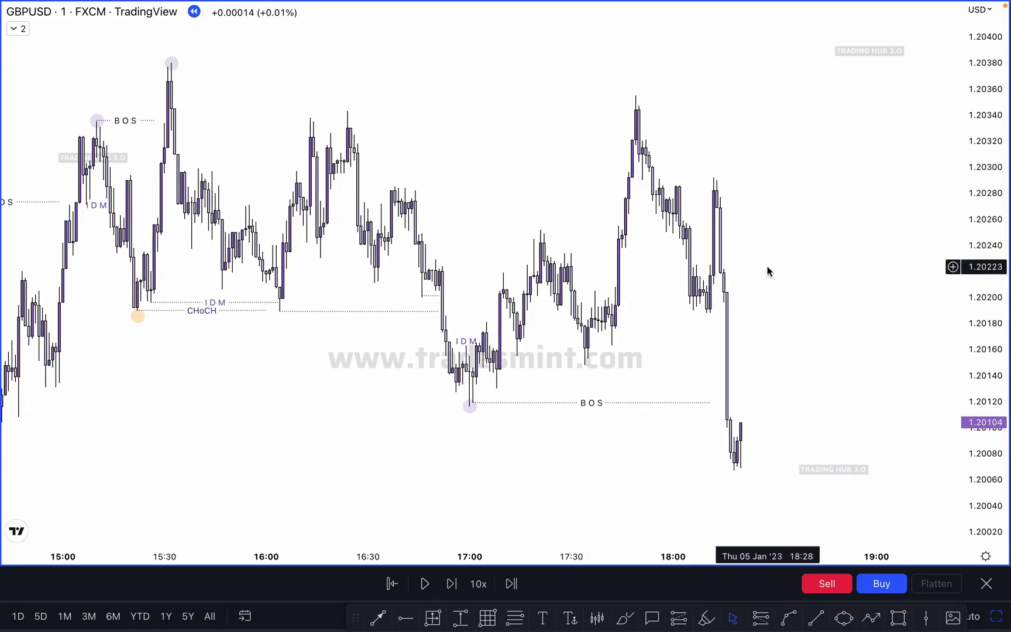
{"action": "mouse_move", "coordinate": [138, 321]}
{"action": "left_mouse_down"}
{"action": "mouse_move", "coordinate": [210, 389]}
{"action": "mouse_move", "coordinate": [603, 106]}
{"action": "mouse_move", "coordinate": [635, 104]}
{"action": "left_mouse_up"}
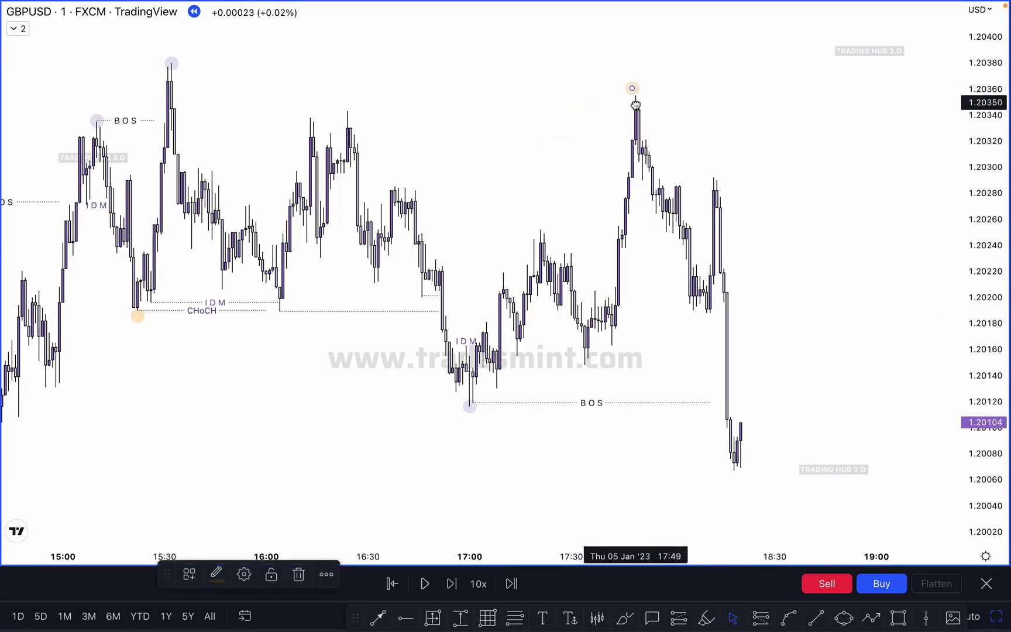
{"action": "left_click", "coordinate": [718, 103]}
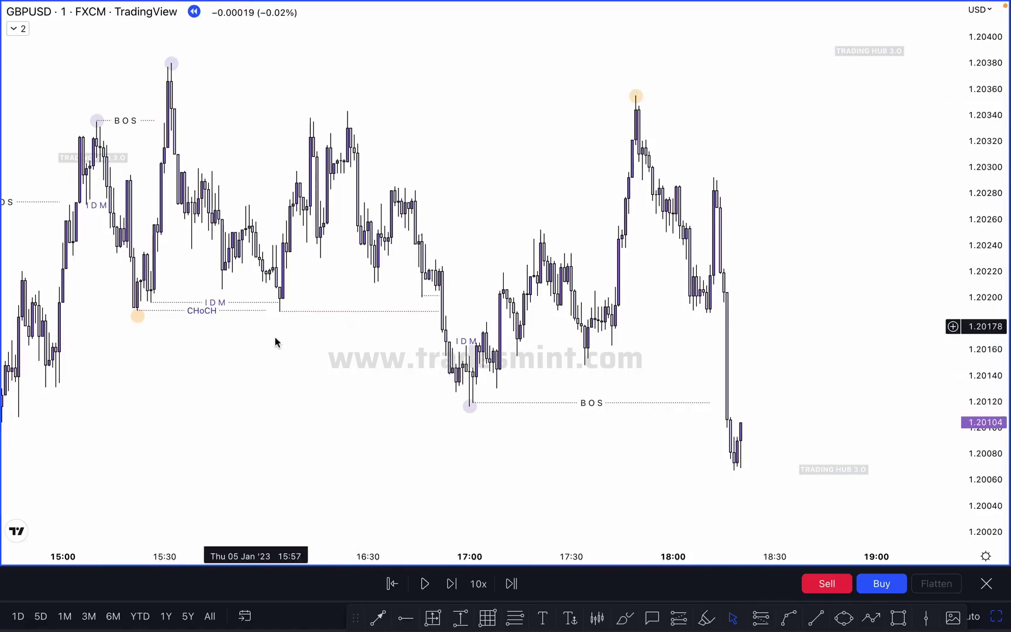
- Nudge the orange dot at the 17:49 high and lower the BOS line to 1.20115, spanning 17:02 to 18:12
{"action": "left_click", "coordinate": [640, 96]}
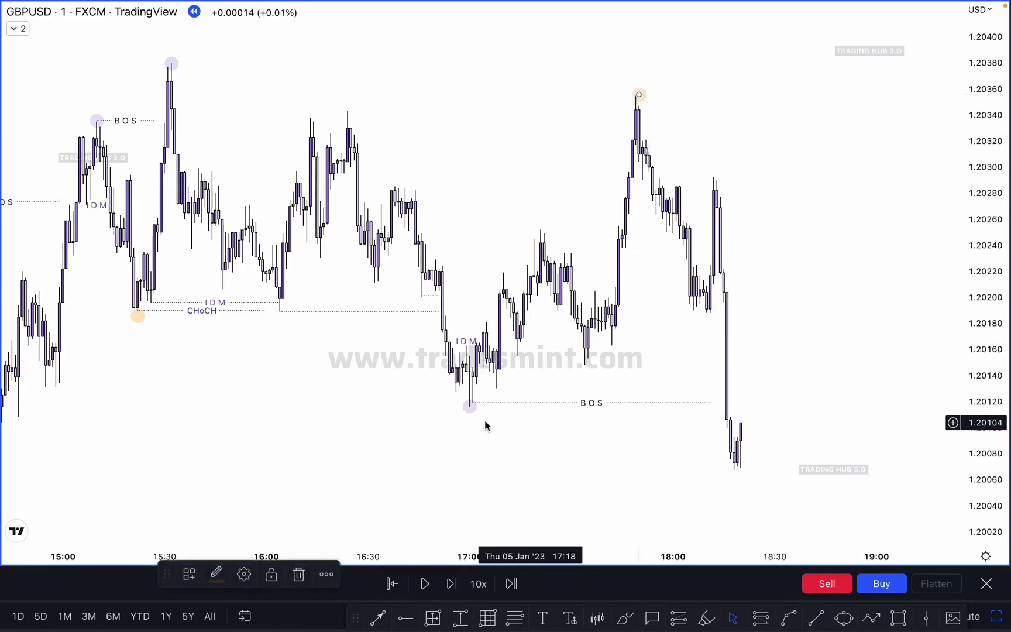
{"action": "left_click_drag", "start_coordinate": [582, 404], "coordinate": [588, 411]}
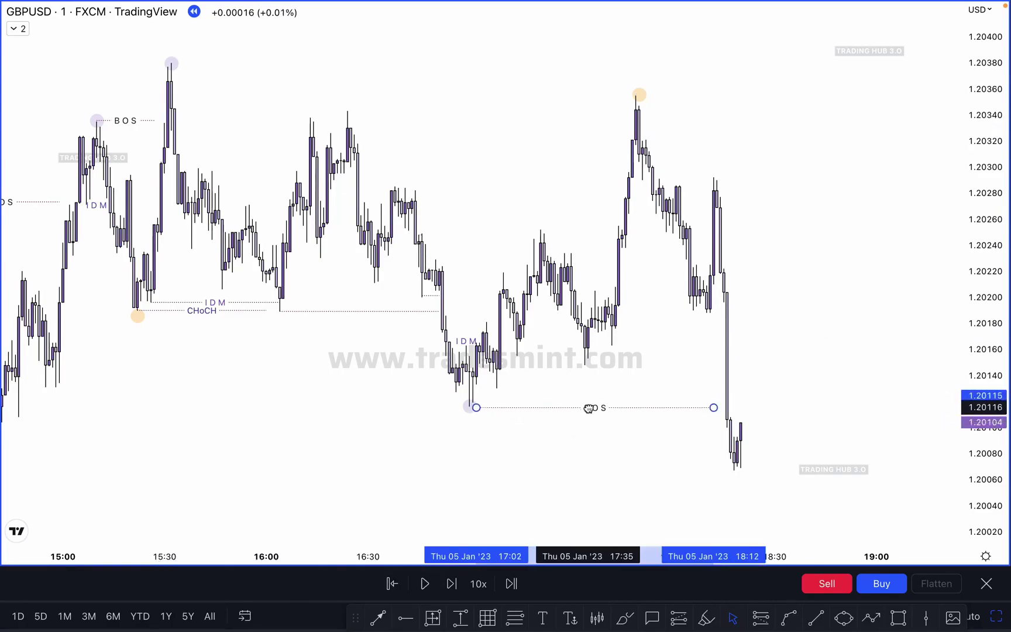
{"action": "left_click", "coordinate": [680, 370]}
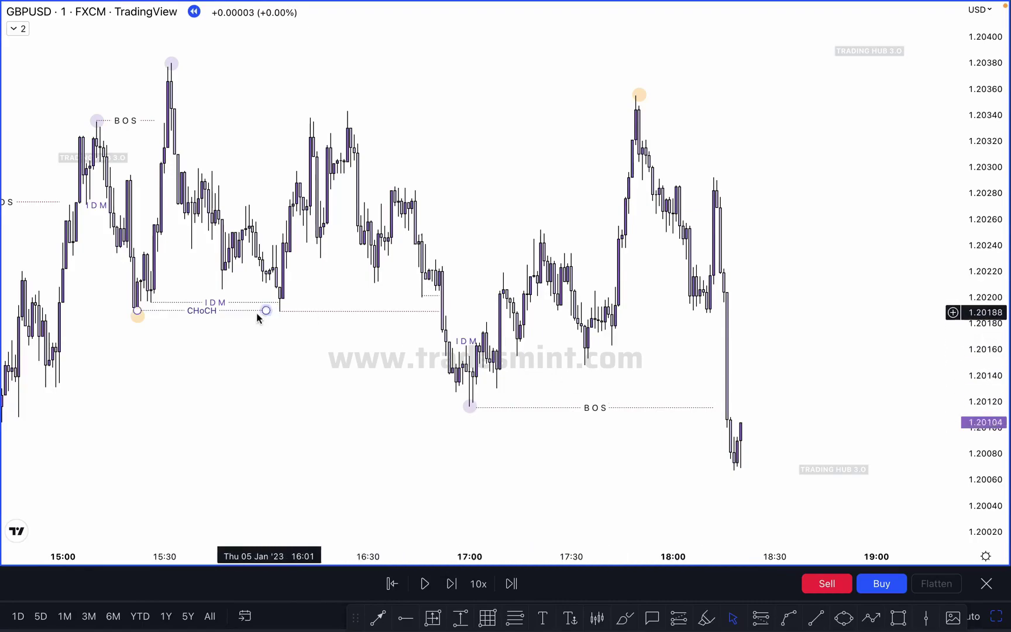
- Copy the IDM line from the 15:26 low onto the 18:12 high and align its start with that candle
{"action": "scroll", "coordinate": [684, 255], "scroll_direction": "up", "scroll_amount": 2}
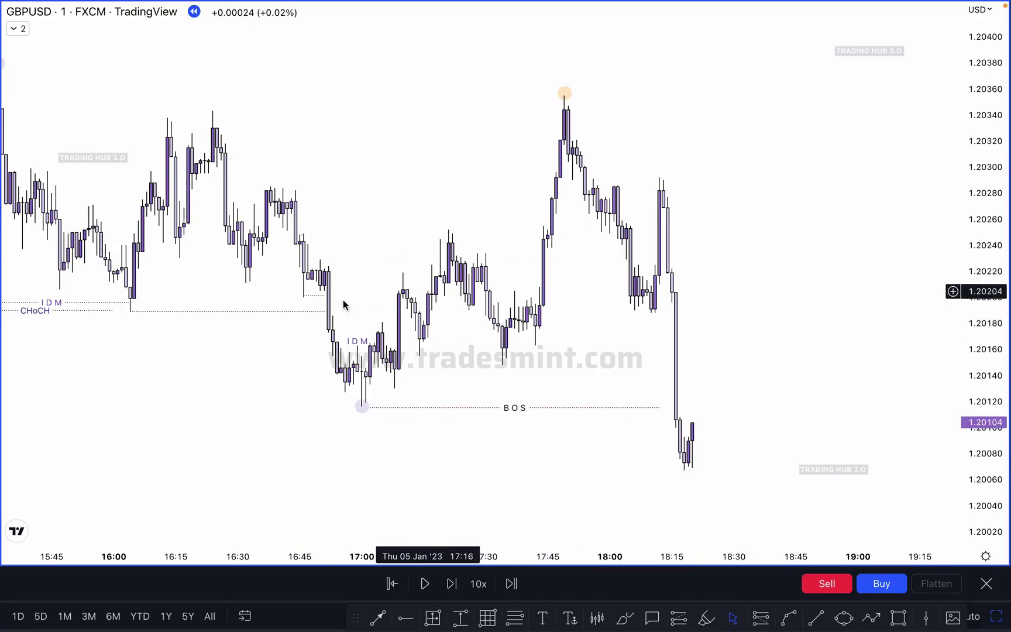
{"action": "left_click_drag", "start_coordinate": [97, 307], "coordinate": [880, 240]}
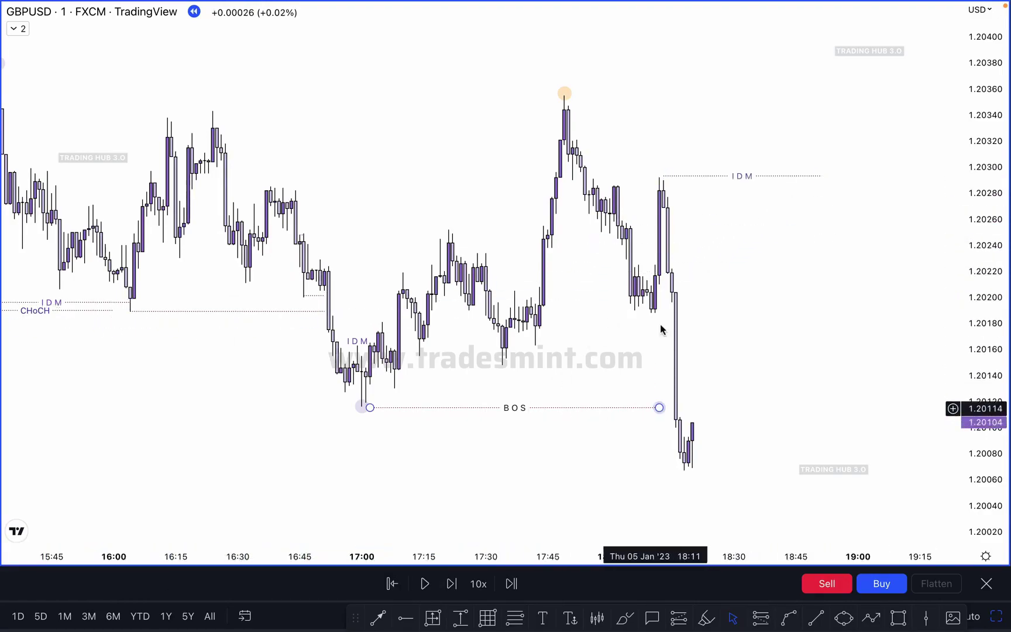
{"action": "left_click_drag", "start_coordinate": [680, 176], "coordinate": [676, 176]}
{"action": "left_click", "coordinate": [752, 214]}
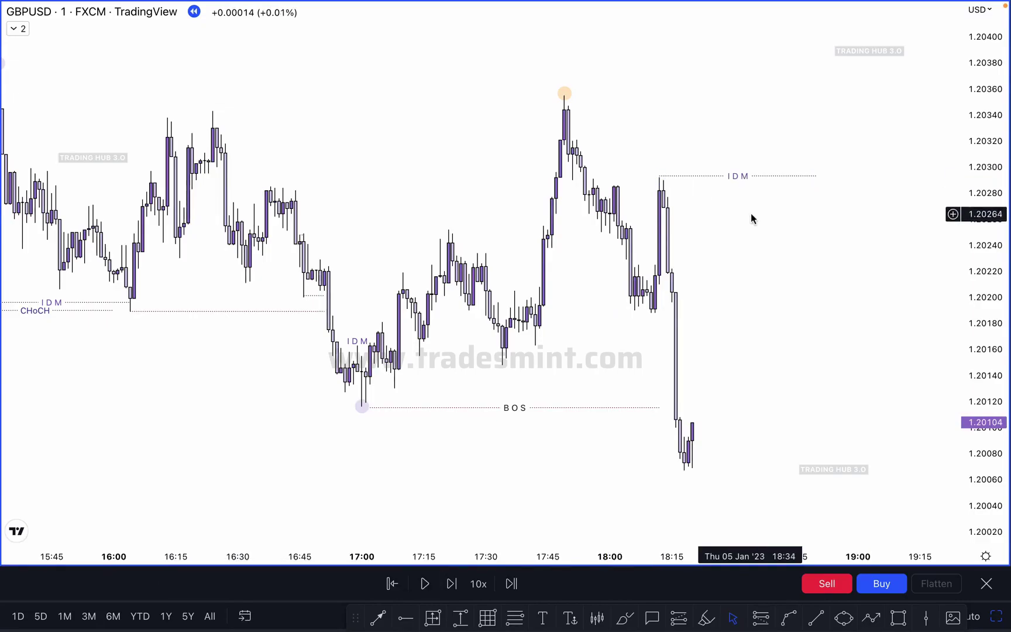
- Sketch an expected zigzag decline from the 18:20 candle to below 1.2000 with the brush
{"action": "scroll", "coordinate": [726, 328], "scroll_direction": "down", "scroll_amount": 3}
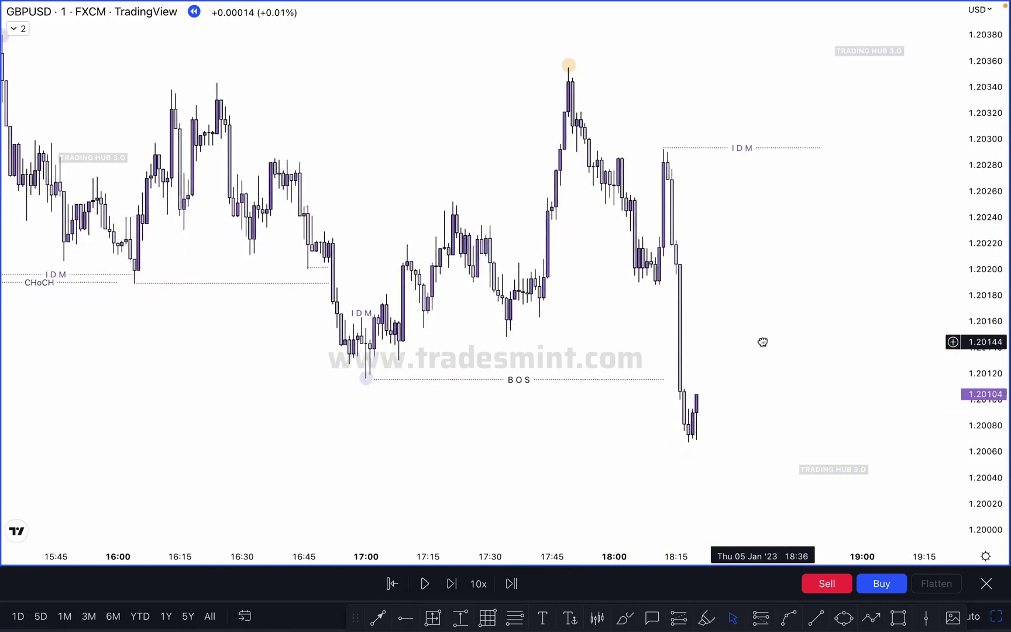
{"action": "scroll", "coordinate": [693, 140], "scroll_direction": "right", "scroll_amount": 2}
{"action": "scroll", "coordinate": [699, 210], "scroll_direction": "right", "scroll_amount": 4}
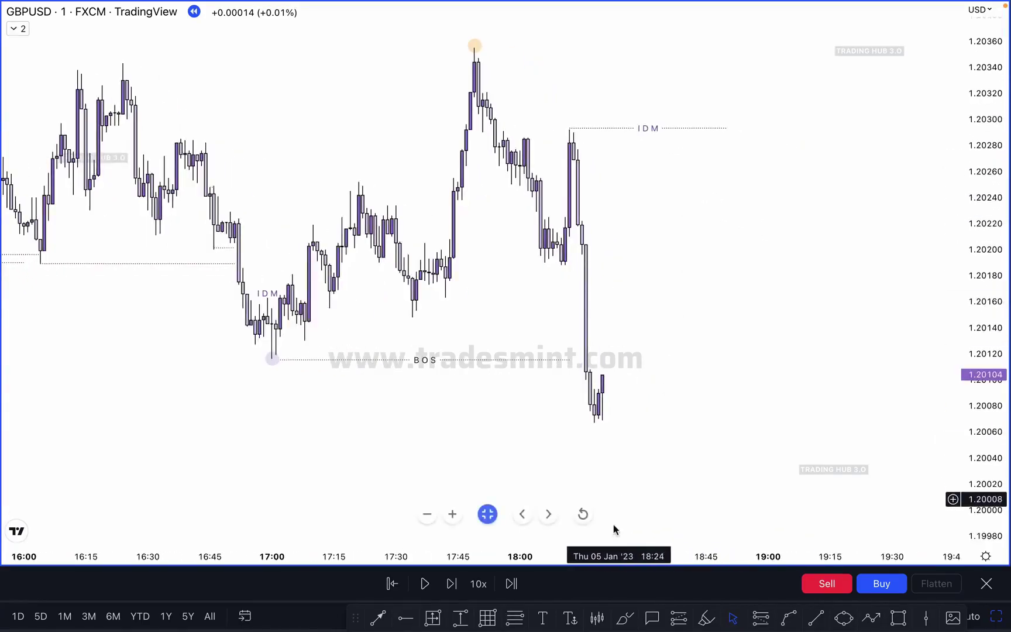
{"action": "left_click", "coordinate": [625, 618]}
{"action": "mouse_move", "coordinate": [598, 398]}
{"action": "left_mouse_down"}
{"action": "mouse_move", "coordinate": [613, 375]}
{"action": "mouse_move", "coordinate": [645, 441]}
{"action": "mouse_move", "coordinate": [723, 521]}
{"action": "mouse_move", "coordinate": [777, 534]}
{"action": "left_mouse_up"}
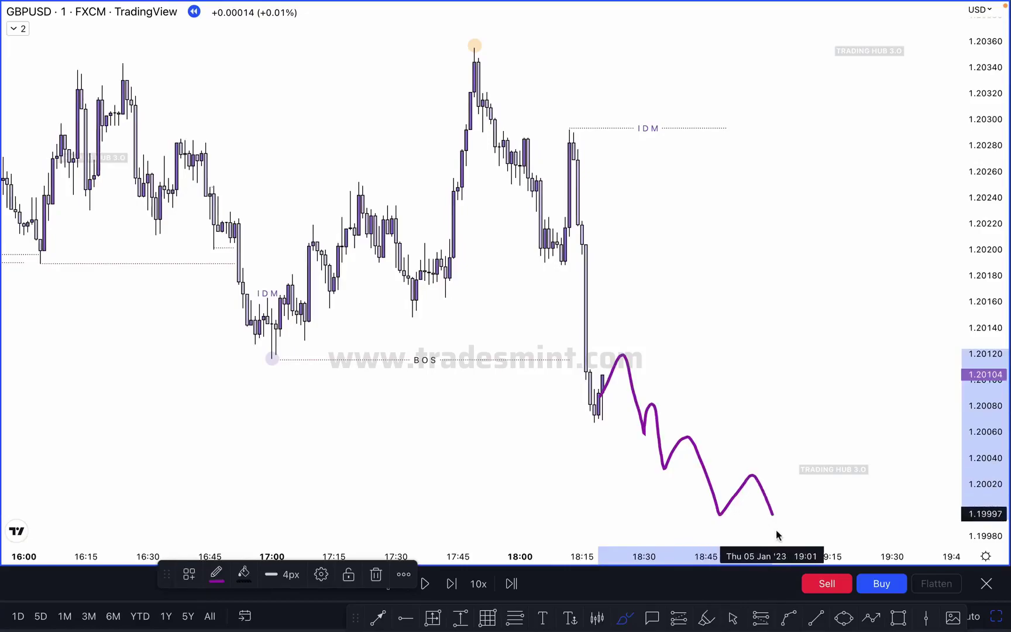
- Mark the last projected swing high with a short horizontal brush stroke near 1.20024 and clear the sketched decline
{"action": "left_click_drag", "start_coordinate": [734, 478], "coordinate": [754, 477]}
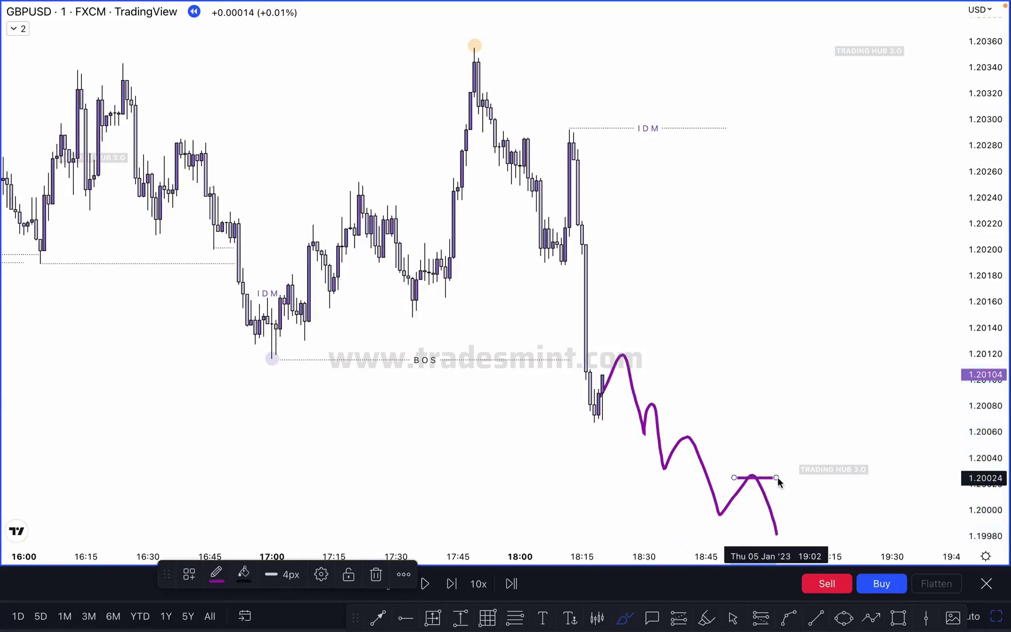
{"action": "key", "text": "super+z"}
{"action": "key", "text": "super+z"}
{"action": "mouse_move", "coordinate": [627, 348]}
{"action": "left_mouse_down"}
{"action": "mouse_move", "coordinate": [749, 476]}
{"action": "mouse_move", "coordinate": [804, 508]}
{"action": "left_mouse_up"}
{"action": "key", "text": "Escape"}
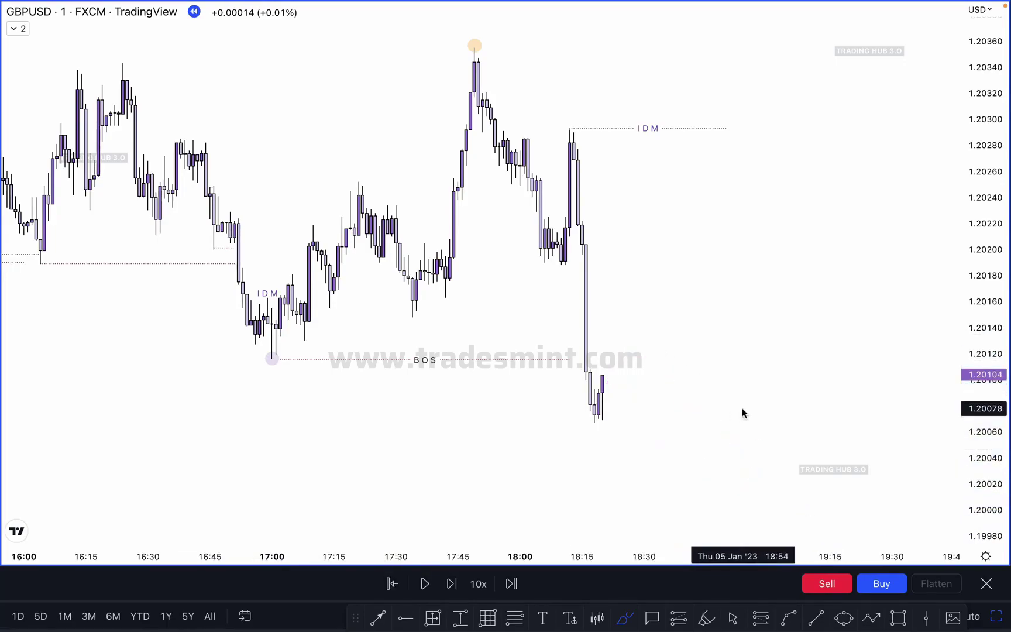
- Advance the replay to 18:24 and move the IDM line onto the 18:21 high, shortened to end near 18:35
{"action": "left_click", "coordinate": [452, 584]}
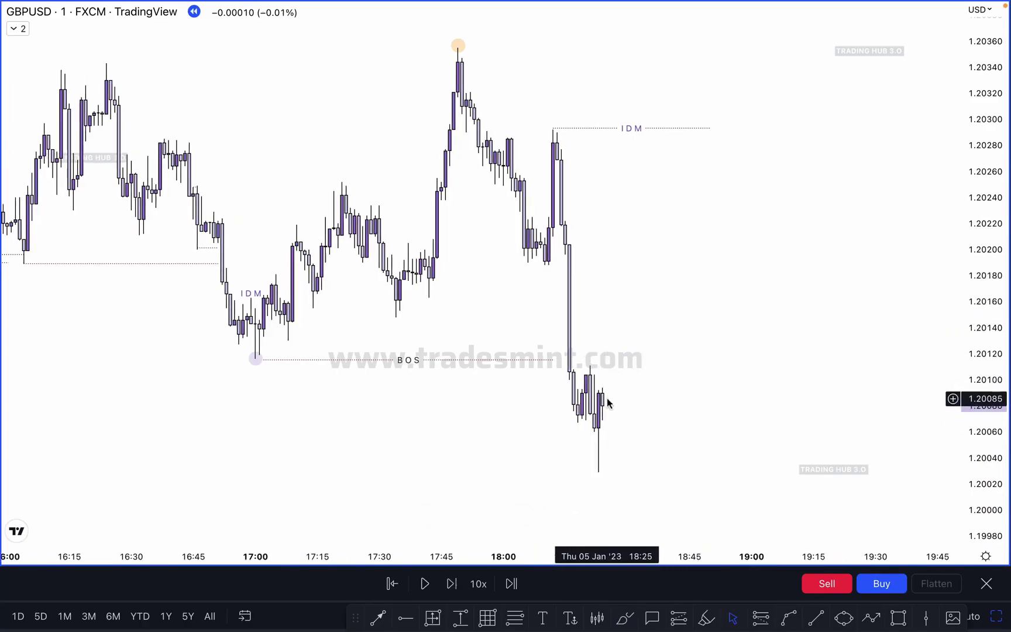
{"action": "left_click_drag", "start_coordinate": [633, 129], "coordinate": [670, 365]}
{"action": "left_click_drag", "start_coordinate": [747, 366], "coordinate": [644, 364]}
{"action": "left_click", "coordinate": [711, 346]}
{"action": "left_click_drag", "start_coordinate": [719, 313], "coordinate": [717, 299]}
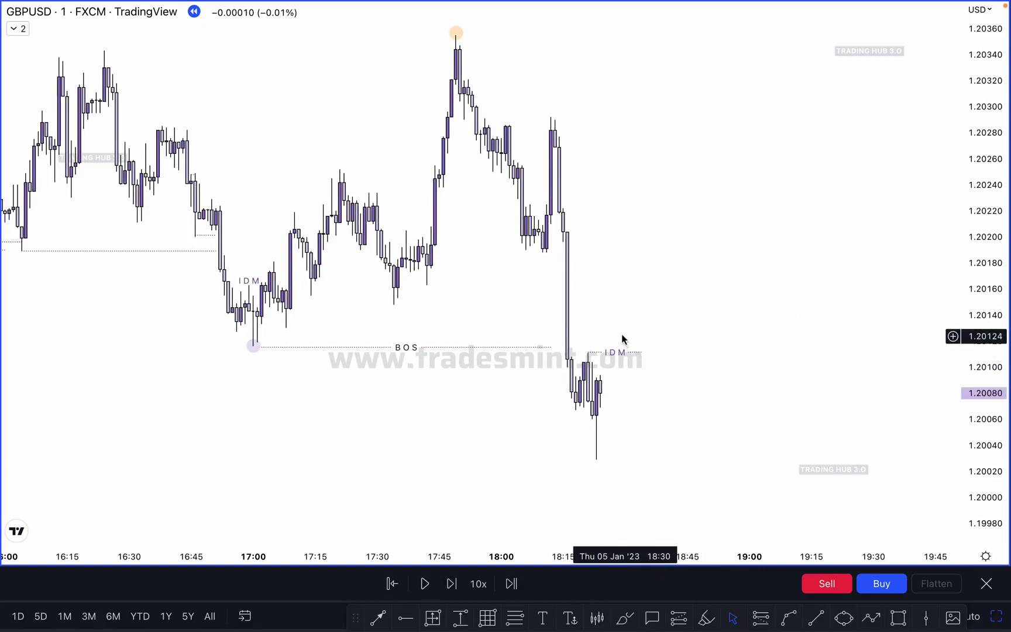
{"action": "mouse_move", "coordinate": [616, 352]}
{"action": "left_mouse_down"}
{"action": "mouse_move", "coordinate": [665, 431]}
{"action": "mouse_move", "coordinate": [619, 349]}
{"action": "left_mouse_up"}
{"action": "left_click", "coordinate": [708, 307]}
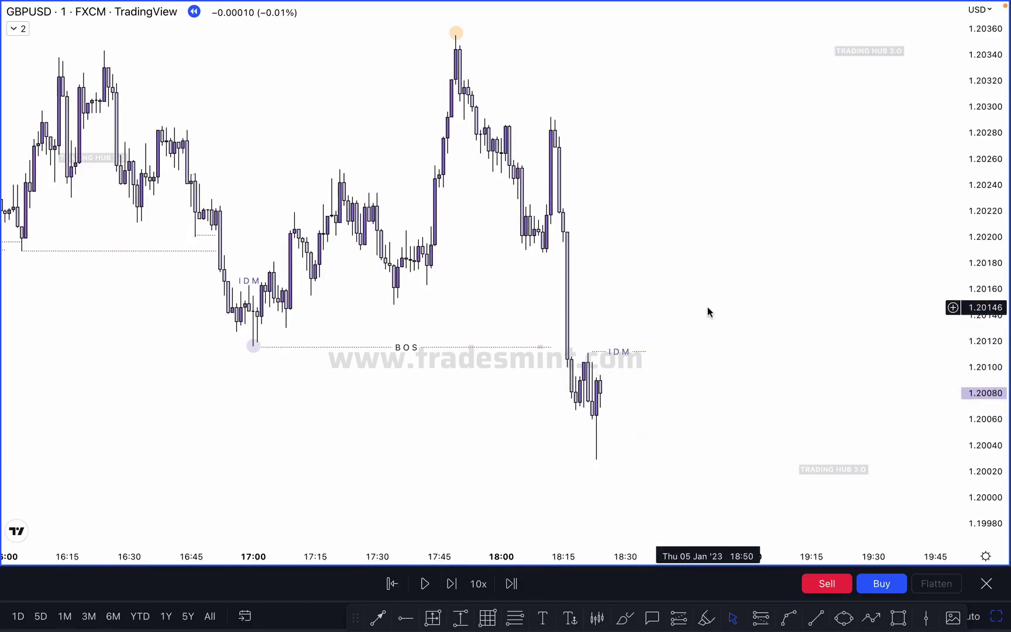
- Advance the replay to 18:28 and move the IDM line down onto the 18:24 high
{"action": "left_click", "coordinate": [456, 583]}
{"action": "left_click", "coordinate": [456, 583]}
{"action": "left_click", "coordinate": [456, 582]}
{"action": "left_click", "coordinate": [456, 582]}
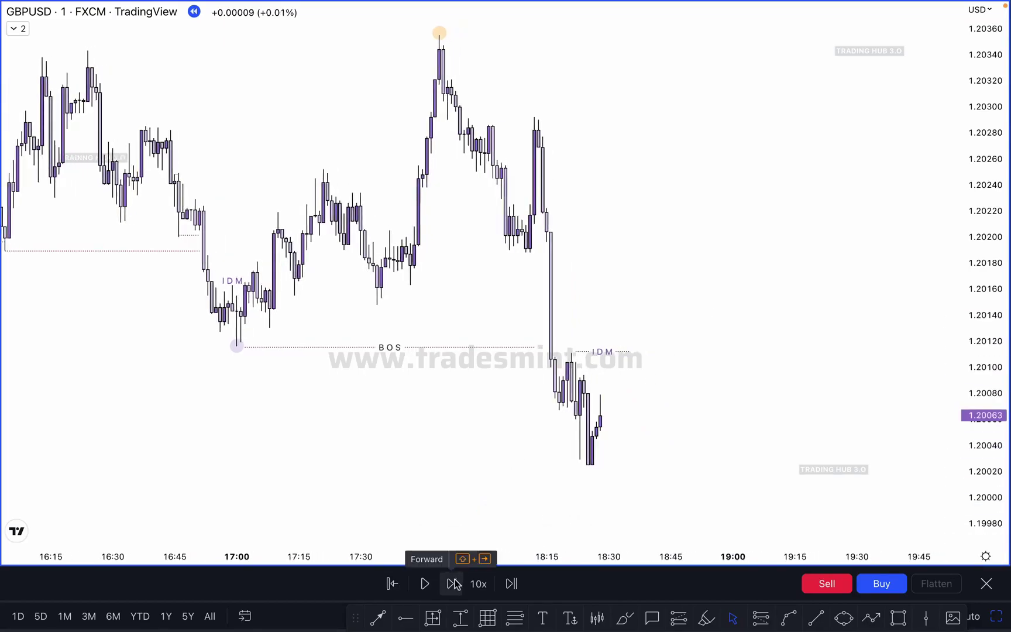
{"action": "left_click_drag", "start_coordinate": [605, 357], "coordinate": [609, 372]}
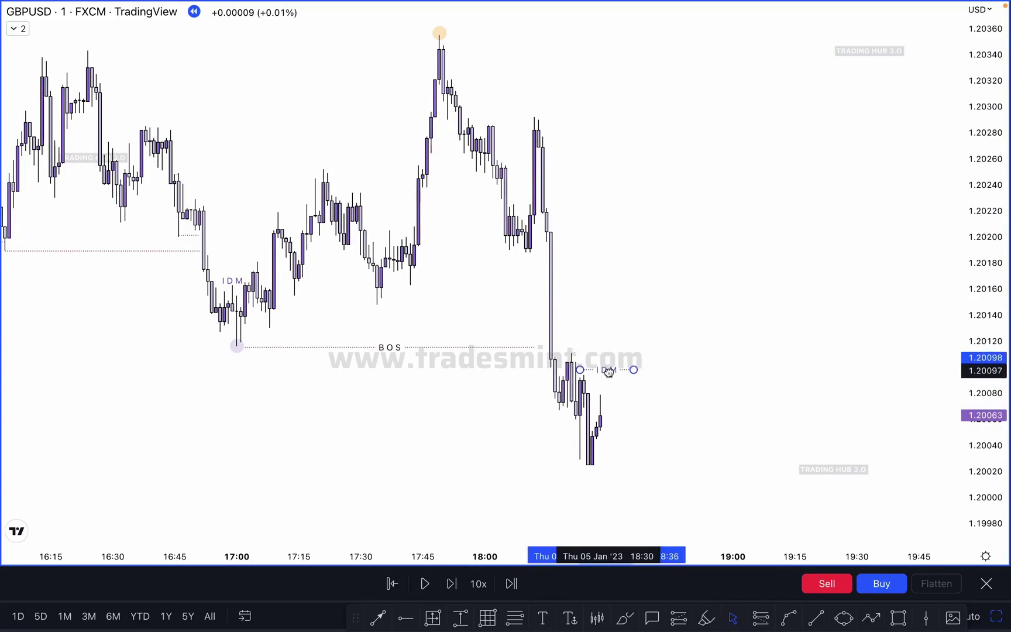
{"action": "left_click", "coordinate": [657, 291]}
- Advance the replay to 18:30, move the IDM line onto the 18:28 high at about 1.20080 and shorten it to 18:35
{"action": "scroll", "coordinate": [658, 292], "scroll_direction": "up", "scroll_amount": 4}
{"action": "left_click_drag", "start_coordinate": [657, 292], "coordinate": [779, 227]}
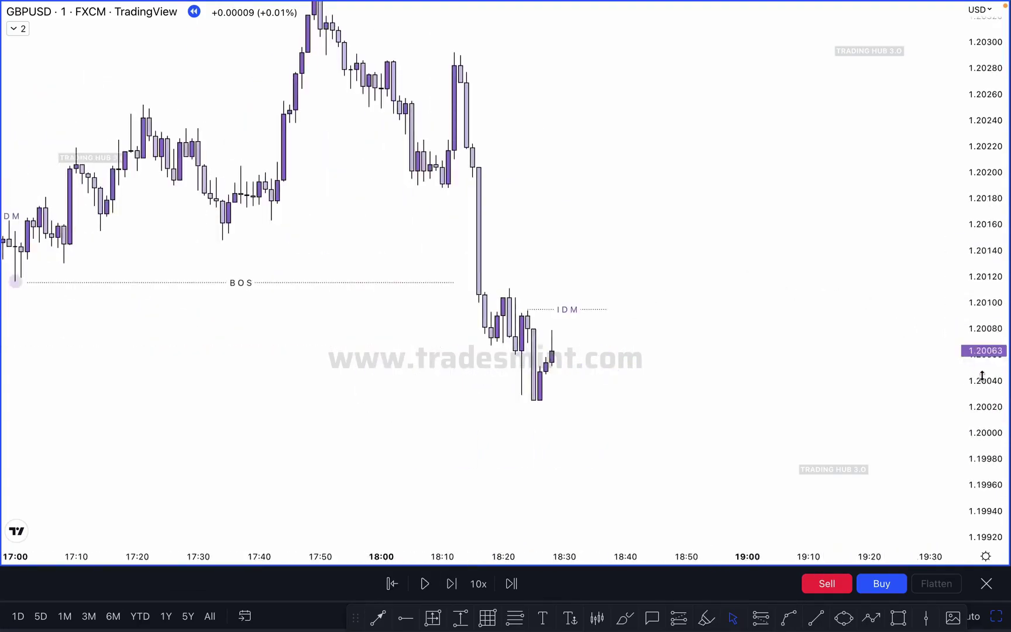
{"action": "left_click_drag", "start_coordinate": [982, 377], "coordinate": [982, 327]}
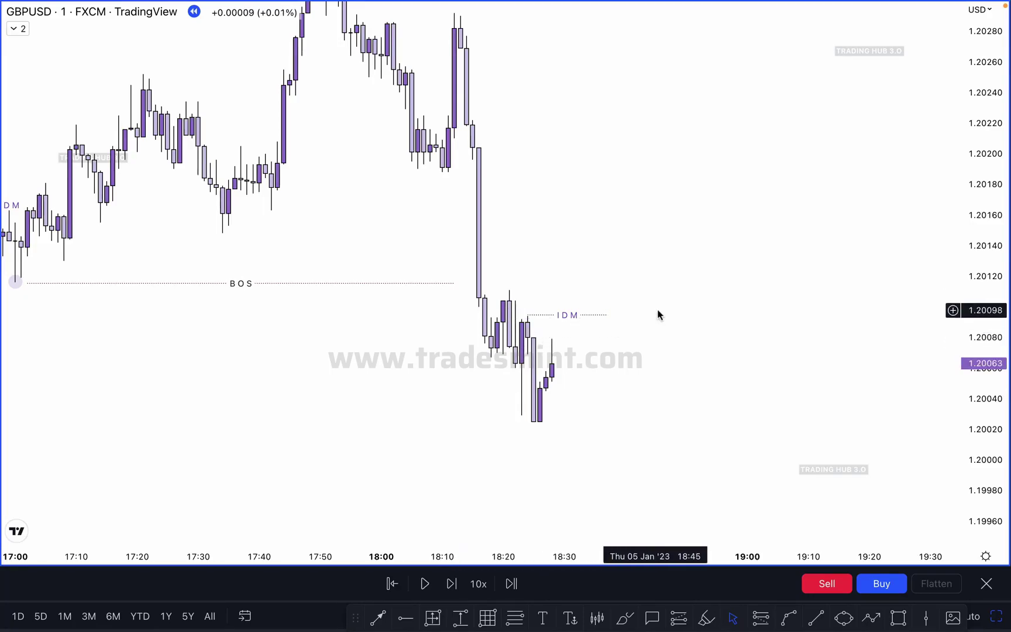
{"action": "scroll", "coordinate": [659, 313], "scroll_direction": "down", "scroll_amount": 2}
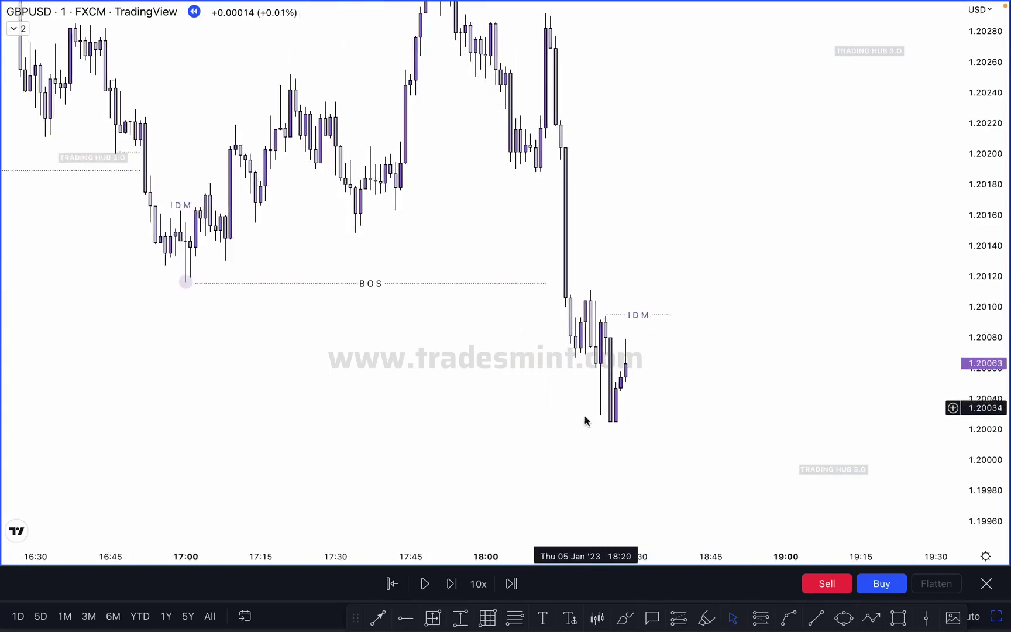
{"action": "left_click", "coordinate": [453, 583]}
{"action": "left_click", "coordinate": [452, 583]}
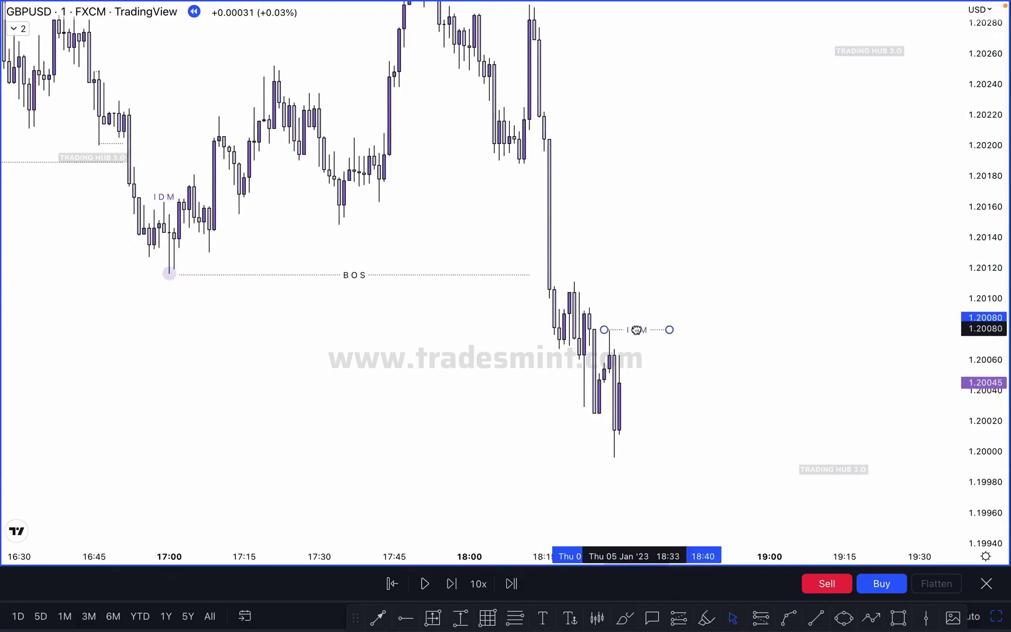
{"action": "scroll", "coordinate": [664, 401], "scroll_direction": "up", "scroll_amount": 2}
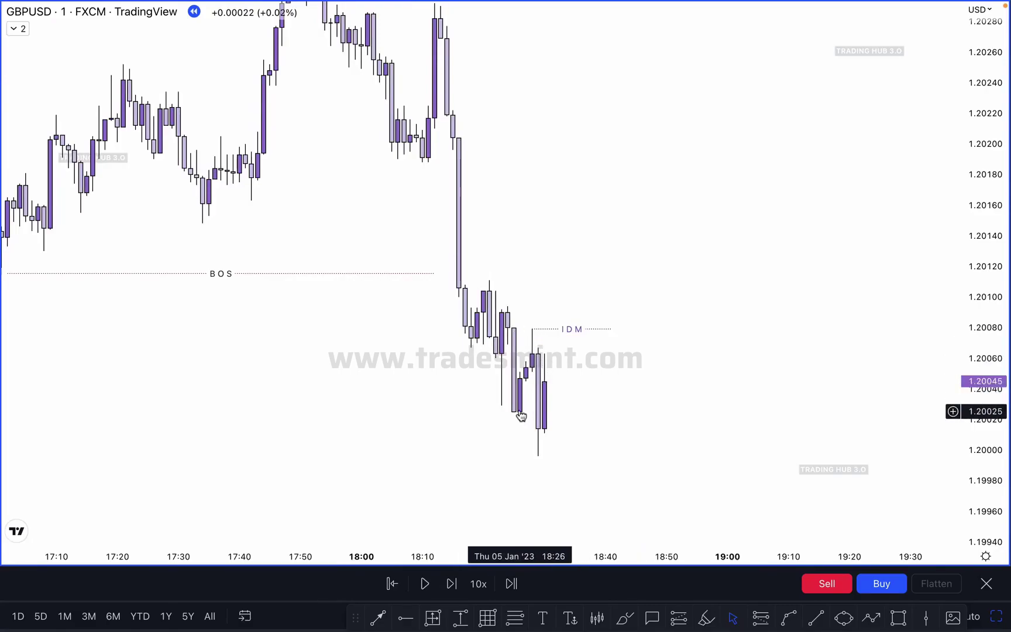
{"action": "scroll", "coordinate": [520, 413], "scroll_direction": "up", "scroll_amount": 4}
{"action": "left_click_drag", "start_coordinate": [421, 405], "coordinate": [594, 362]}
{"action": "scroll", "coordinate": [772, 347], "scroll_direction": "up", "scroll_amount": 1}
{"action": "left_click_drag", "start_coordinate": [984, 447], "coordinate": [960, 215]}
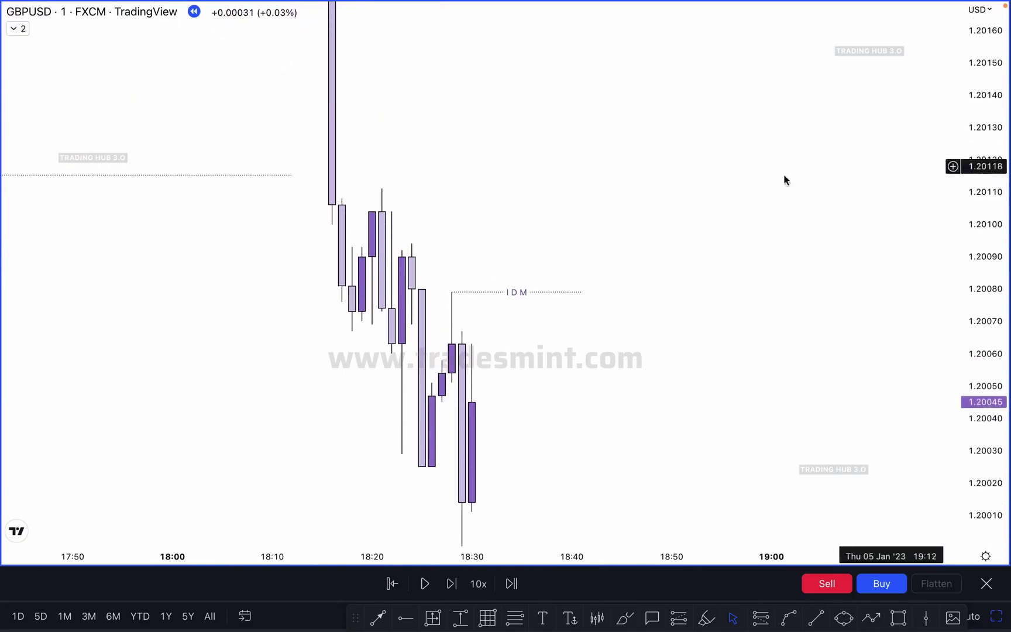
{"action": "scroll", "coordinate": [528, 322], "scroll_direction": "up", "scroll_amount": 2}
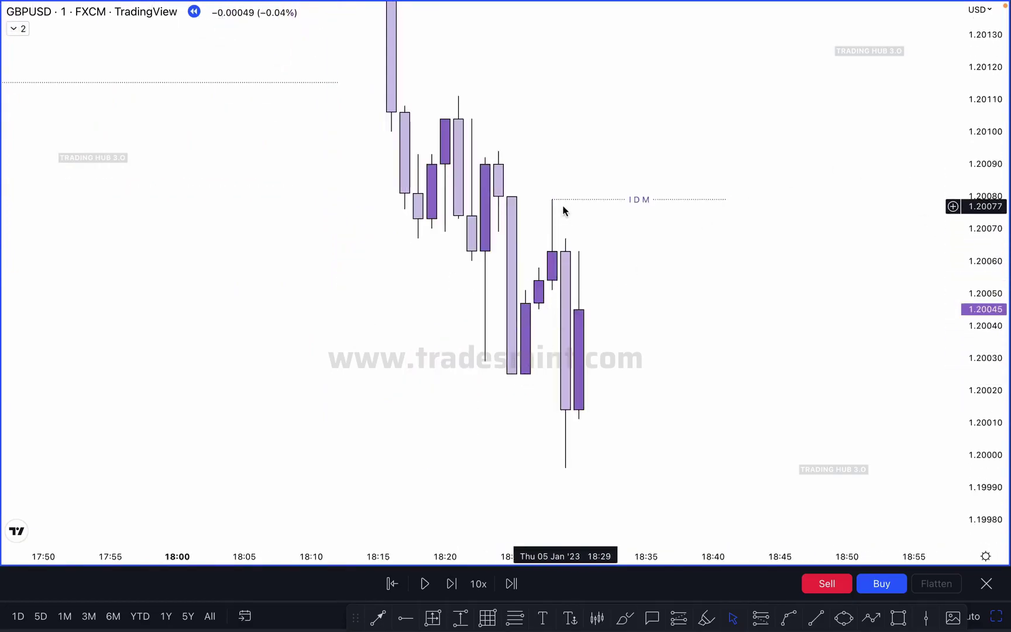
{"action": "left_click_drag", "start_coordinate": [726, 202], "coordinate": [646, 205]}
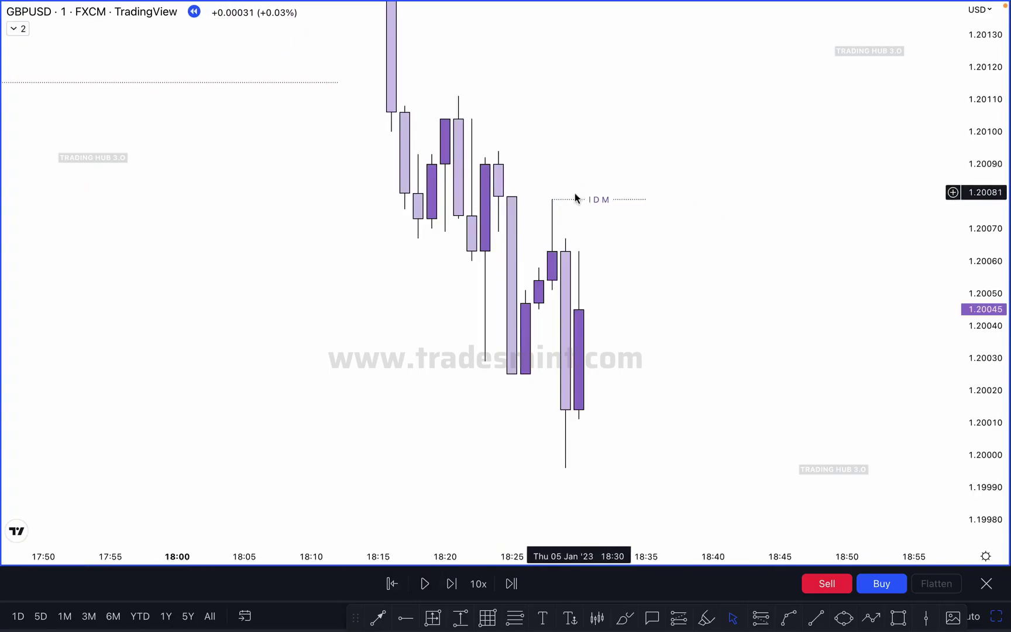
- With the replay advanced to 18:32, set the IDM line to span 18:26 to 18:30 and mark the 18:29 low with a purple dot
{"action": "left_click", "coordinate": [449, 583]}
{"action": "left_click", "coordinate": [450, 584]}
{"action": "left_click", "coordinate": [618, 201]}
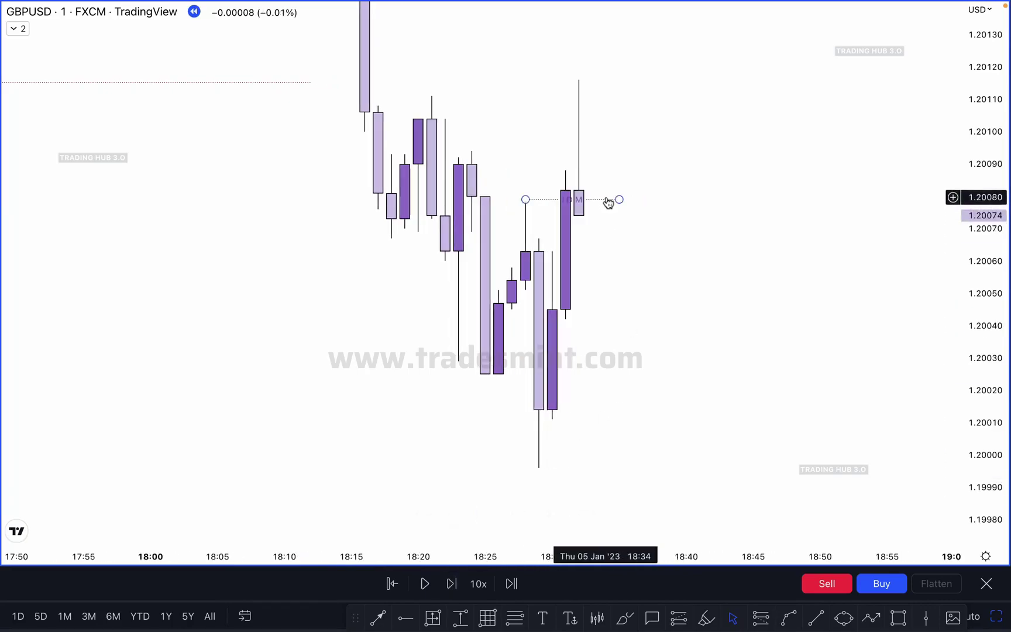
{"action": "left_click_drag", "start_coordinate": [618, 201], "coordinate": [554, 203]}
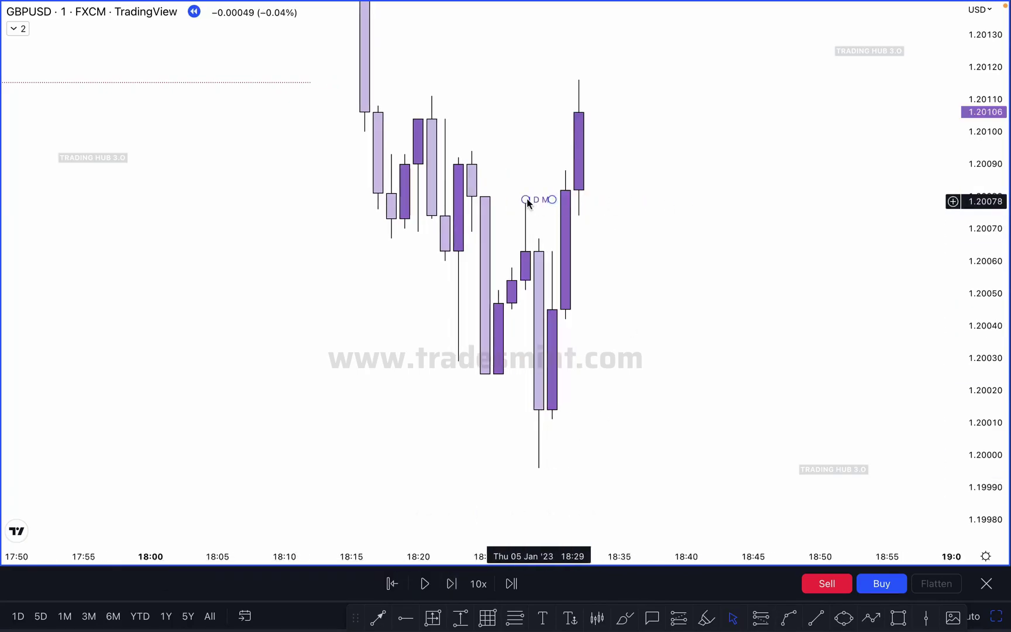
{"action": "left_click_drag", "start_coordinate": [496, 200], "coordinate": [496, 192]}
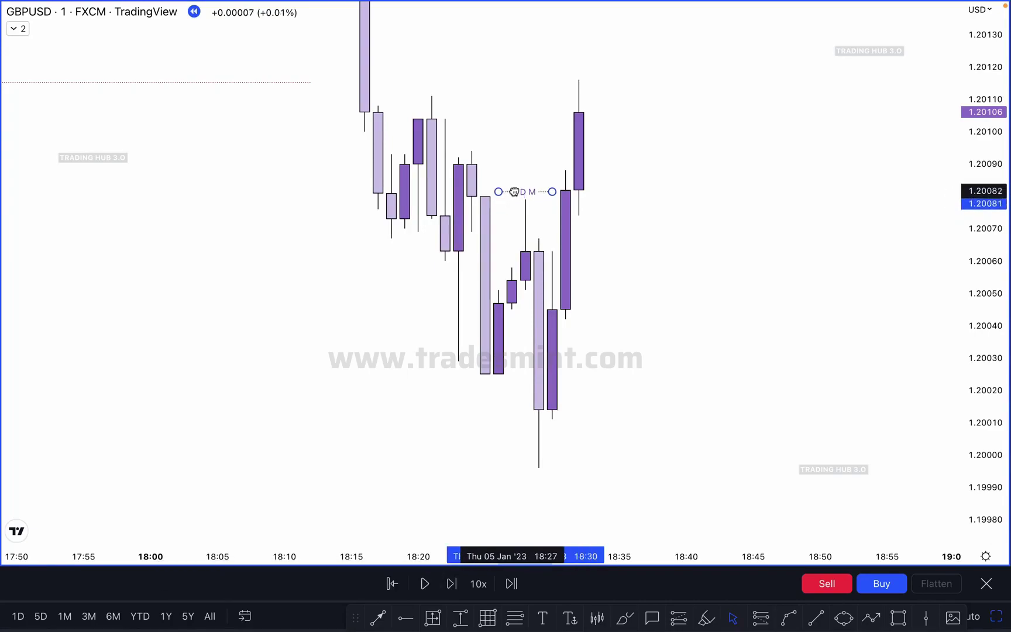
{"action": "left_click", "coordinate": [691, 210]}
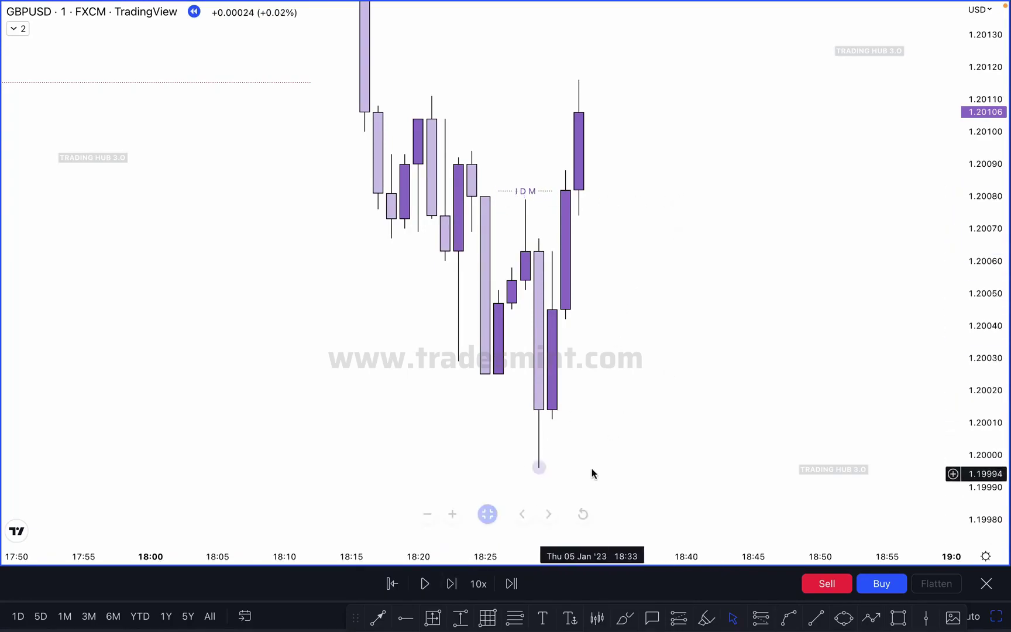
- Trace the swings with the brush: 15:32 high to 17:02 low, up to the 17:49 high, and down to the 18:29 low
{"action": "scroll", "coordinate": [585, 444], "scroll_direction": "down", "scroll_amount": 3}
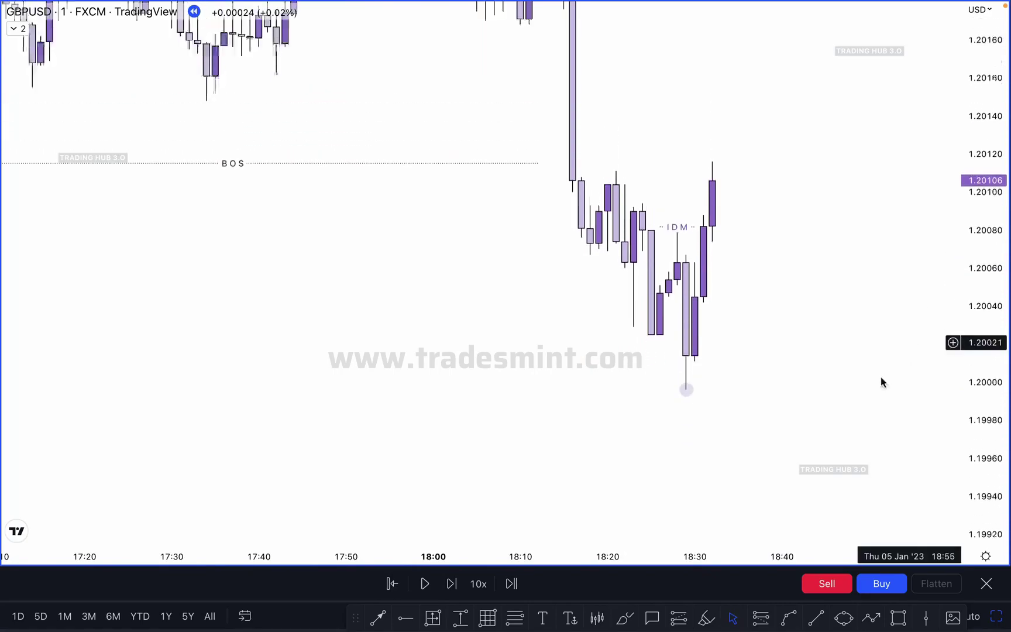
{"action": "scroll", "coordinate": [881, 381], "scroll_direction": "down", "scroll_amount": 5}
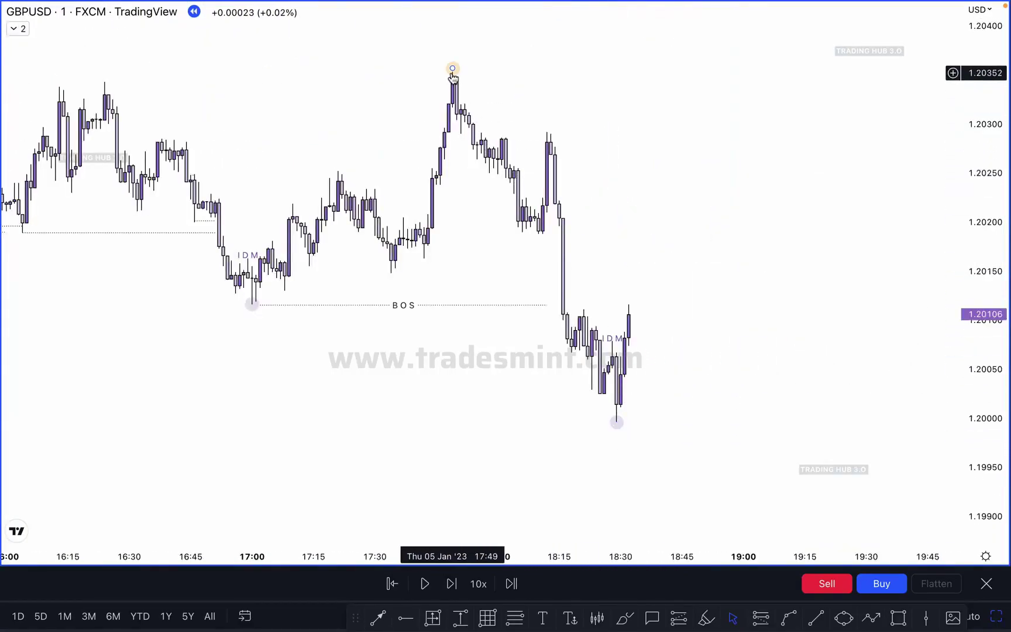
{"action": "left_click", "coordinate": [628, 617]}
{"action": "left_click_drag", "start_coordinate": [454, 66], "coordinate": [624, 412]}
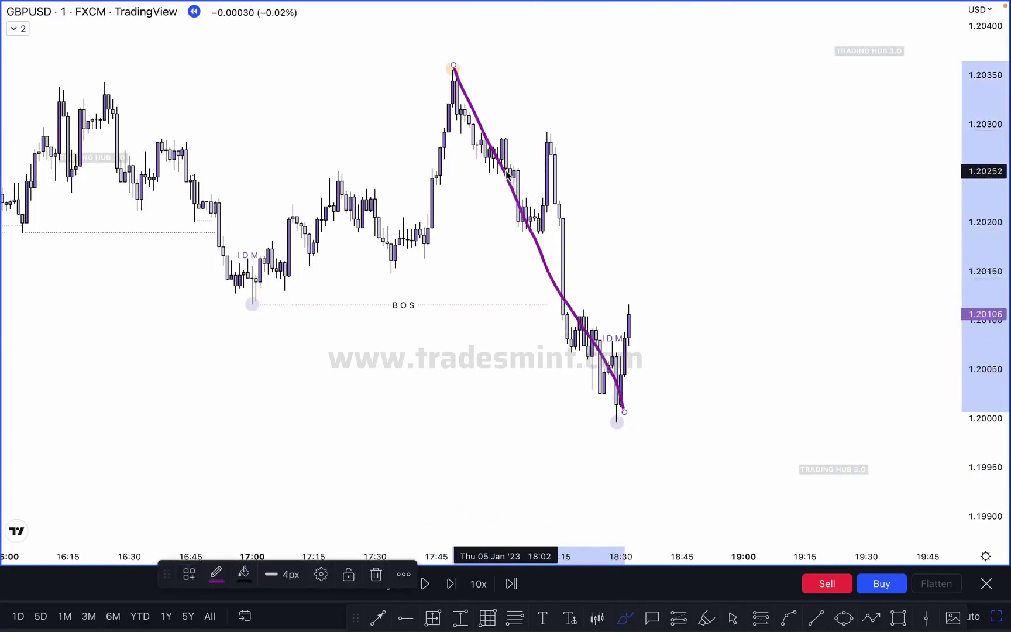
{"action": "mouse_move", "coordinate": [211, 300]}
{"action": "left_mouse_down"}
{"action": "mouse_move", "coordinate": [350, 158]}
{"action": "mouse_move", "coordinate": [506, 81]}
{"action": "left_mouse_up"}
{"action": "scroll", "coordinate": [438, 122], "scroll_direction": "down", "scroll_amount": 1}
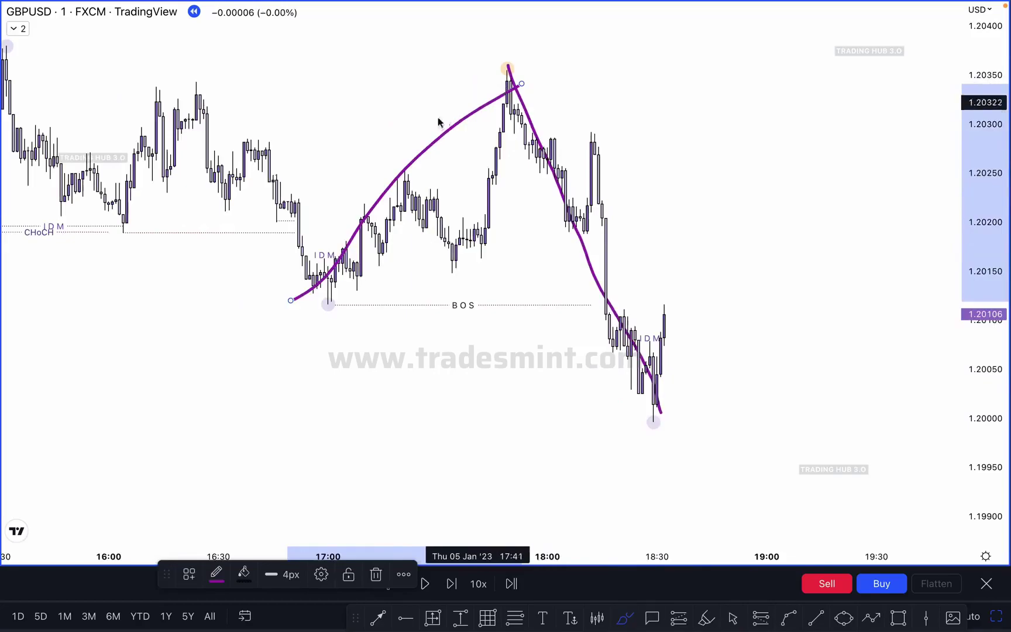
{"action": "scroll", "coordinate": [438, 121], "scroll_direction": "down", "scroll_amount": 2}
{"action": "left_click_drag", "start_coordinate": [271, 48], "coordinate": [508, 288]}
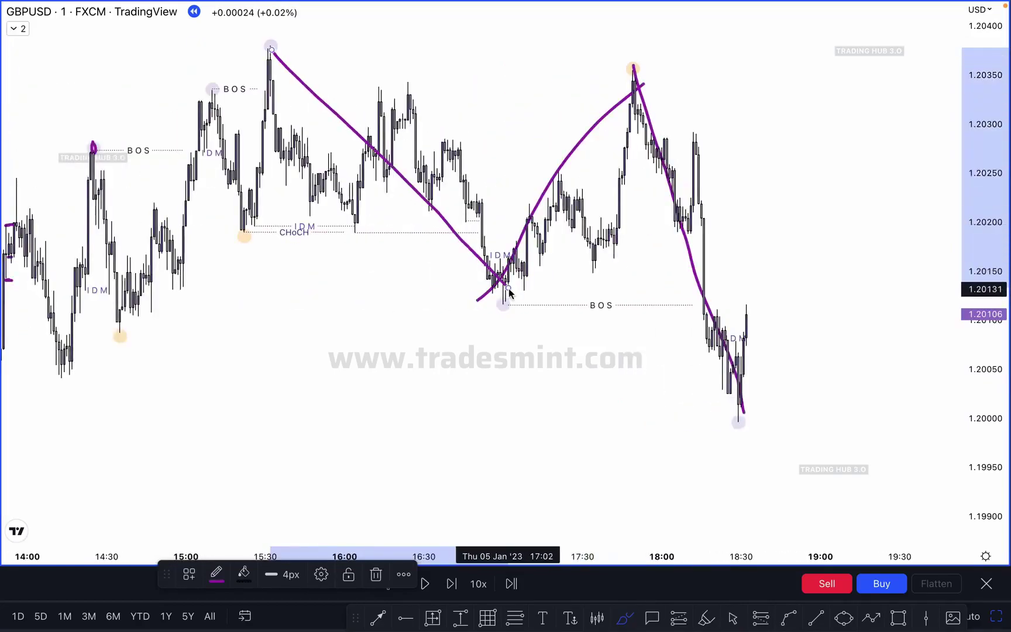
- Sketch a pullback to about 1.2014 falling through a line at the 18:29 low, and clear all the brush strokes
{"action": "scroll", "coordinate": [316, 246], "scroll_direction": "up", "scroll_amount": 1}
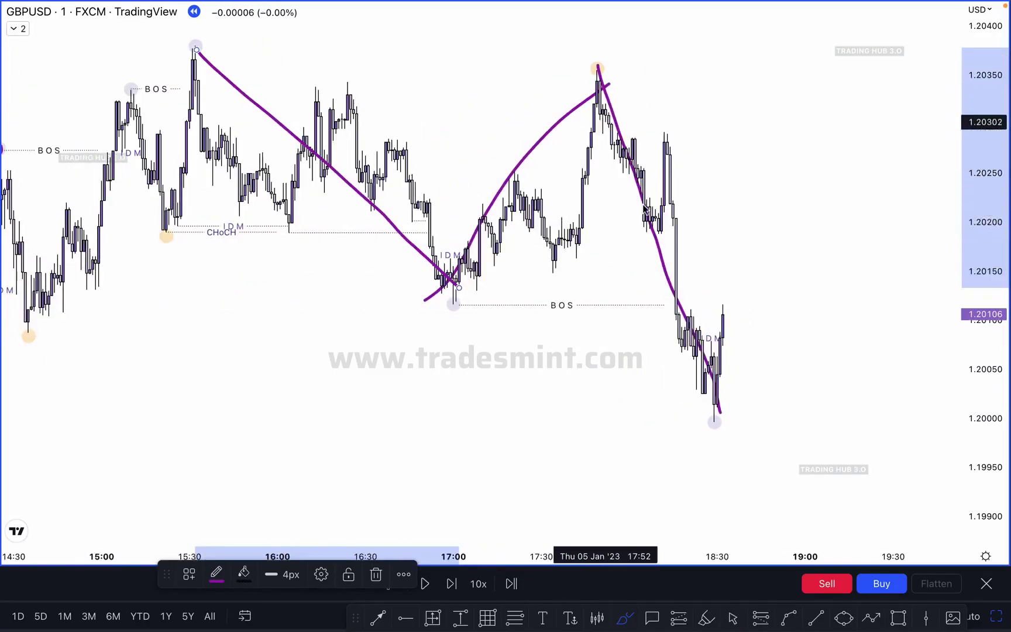
{"action": "scroll", "coordinate": [675, 208], "scroll_direction": "up", "scroll_amount": 2}
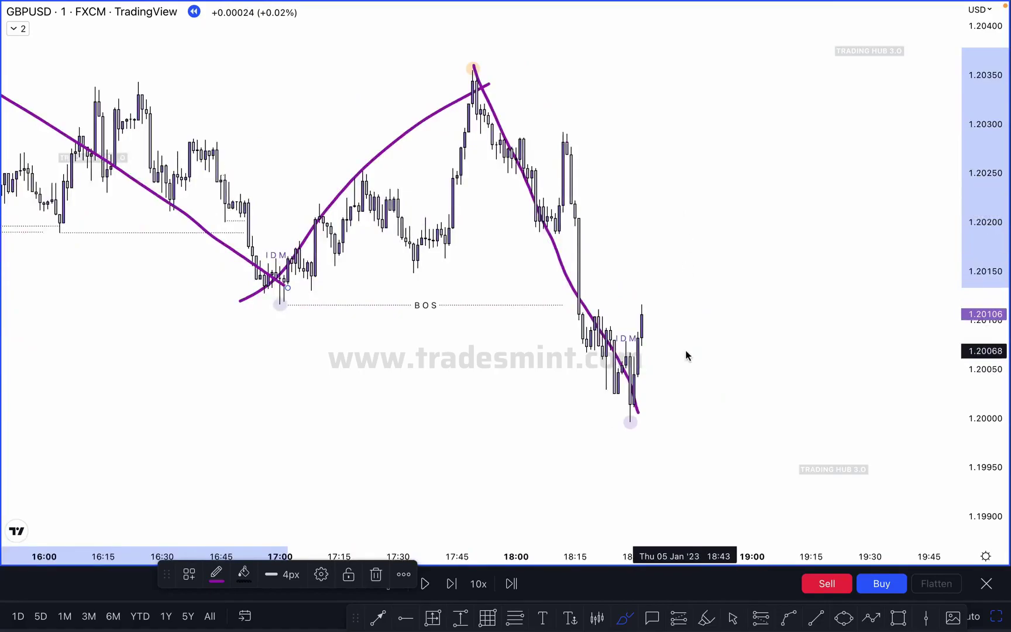
{"action": "mouse_move", "coordinate": [646, 323]}
{"action": "left_mouse_down"}
{"action": "mouse_move", "coordinate": [734, 287]}
{"action": "mouse_move", "coordinate": [772, 441]}
{"action": "left_mouse_up"}
{"action": "mouse_move", "coordinate": [634, 420]}
{"action": "left_mouse_down"}
{"action": "mouse_move", "coordinate": [752, 412]}
{"action": "mouse_move", "coordinate": [728, 423]}
{"action": "left_mouse_up"}
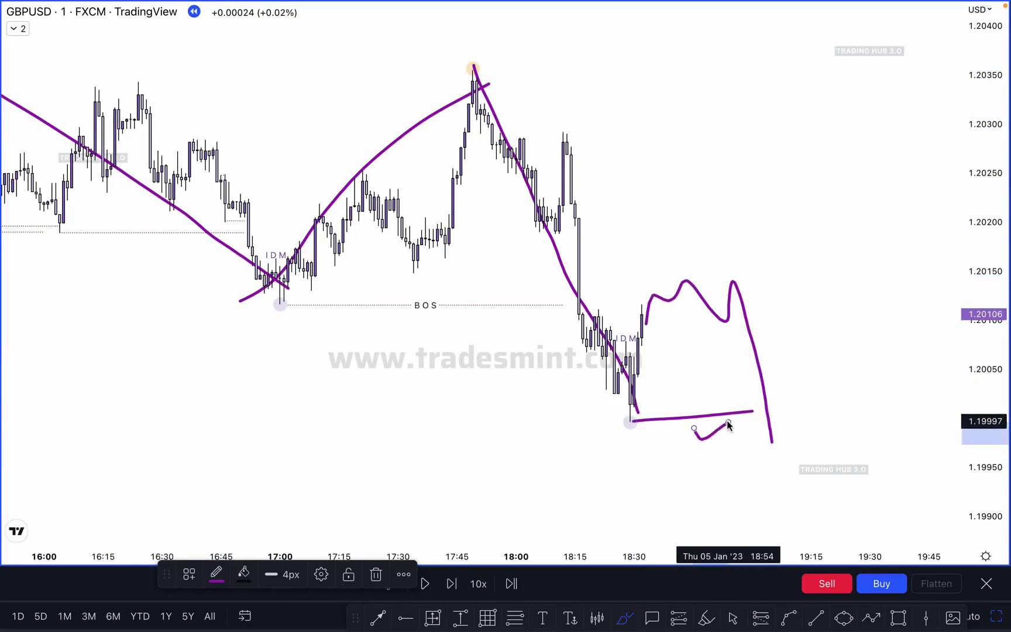
{"action": "key", "text": "Delete"}
{"action": "key", "text": "super+z"}
{"action": "key", "text": "Escape"}
- Sketch a line across the 17:49 high with a rally breaking above it to about 1.2038, and undo both strokes
{"action": "scroll", "coordinate": [743, 272], "scroll_direction": "up", "scroll_amount": 1}
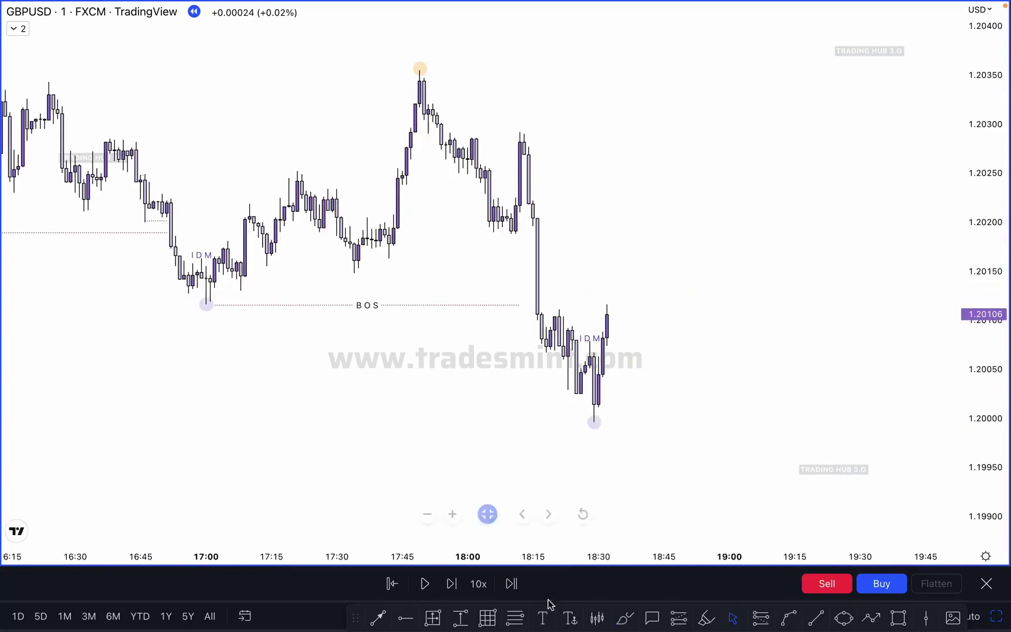
{"action": "left_click", "coordinate": [622, 619]}
{"action": "left_click_drag", "start_coordinate": [411, 68], "coordinate": [696, 65]}
{"action": "mouse_move", "coordinate": [619, 302]}
{"action": "left_mouse_down"}
{"action": "mouse_move", "coordinate": [633, 158]}
{"action": "mouse_move", "coordinate": [699, 45]}
{"action": "left_mouse_up"}
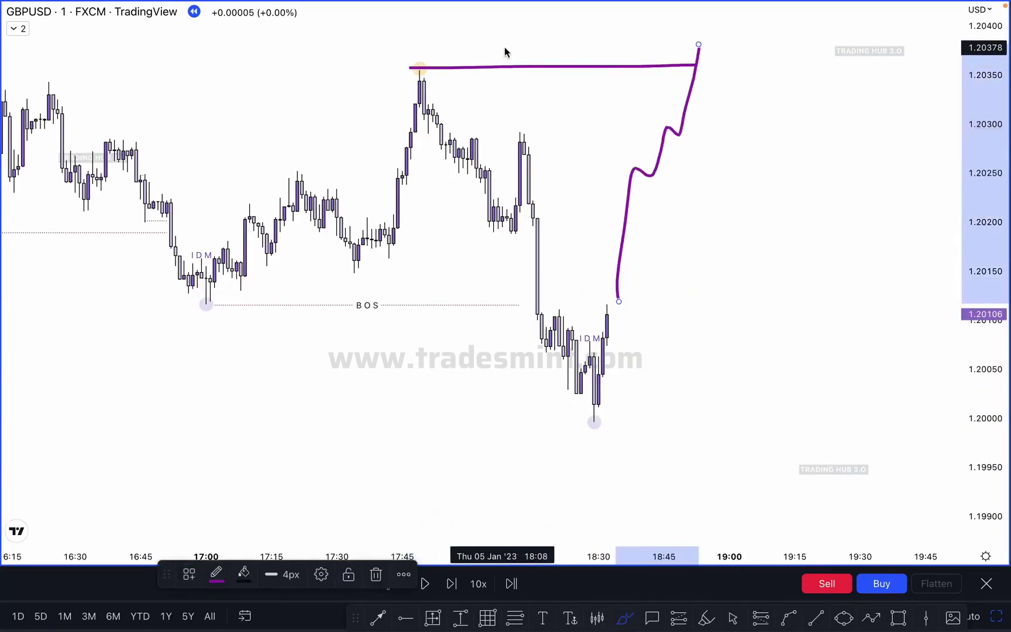
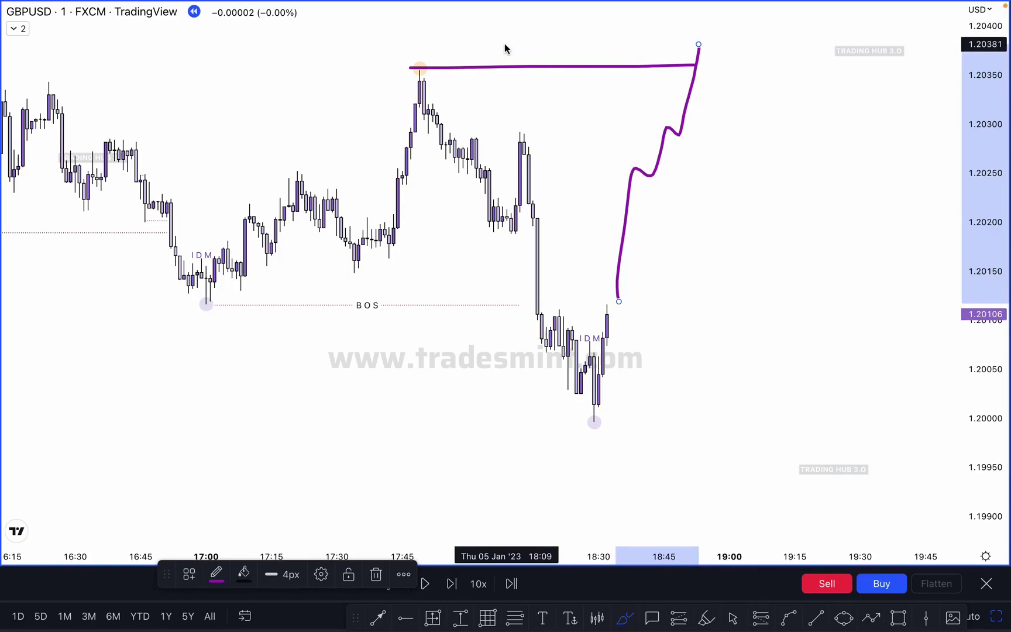
{"action": "key", "text": "super+z"}
{"action": "key", "text": "super+z"}
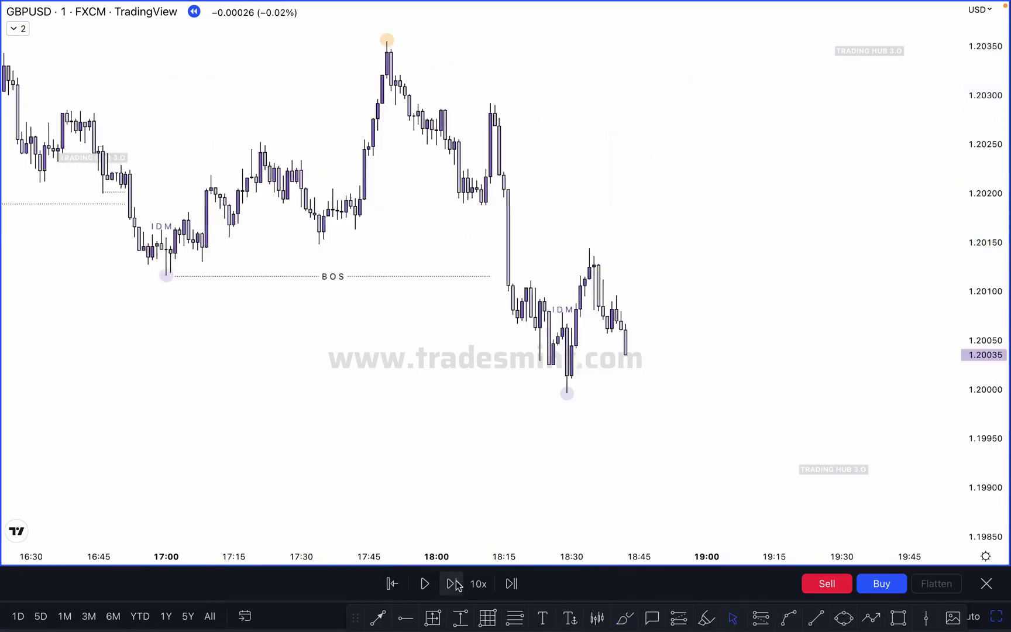
- Advance the replay to 18:48 and copy the BOS line from the 17:02 low onto the 18:29 low at 1.19997
{"action": "left_click", "coordinate": [454, 584]}
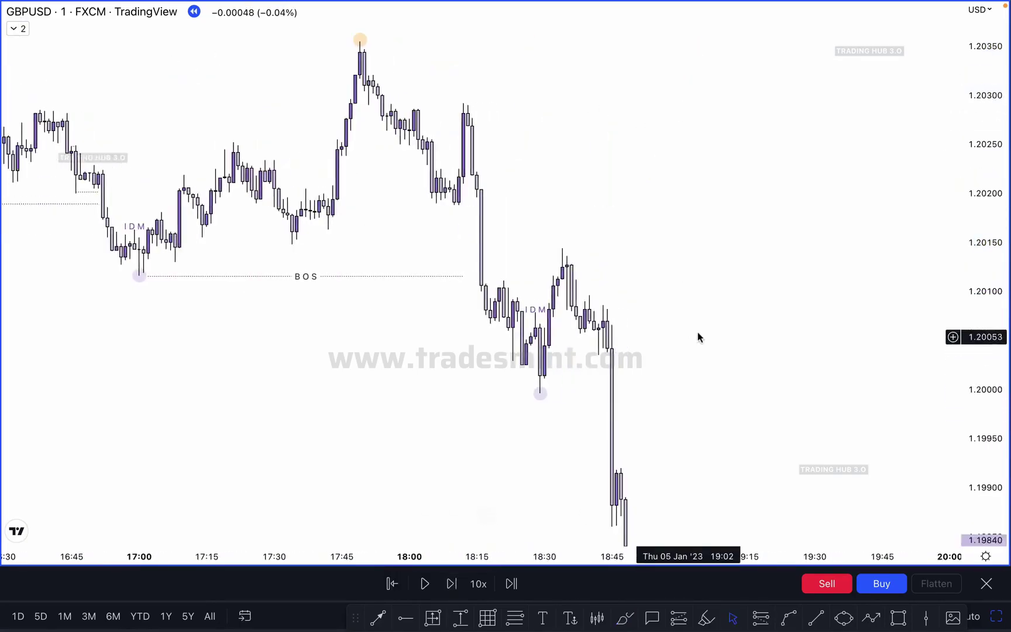
{"action": "left_click_drag", "start_coordinate": [697, 328], "coordinate": [666, 277]}
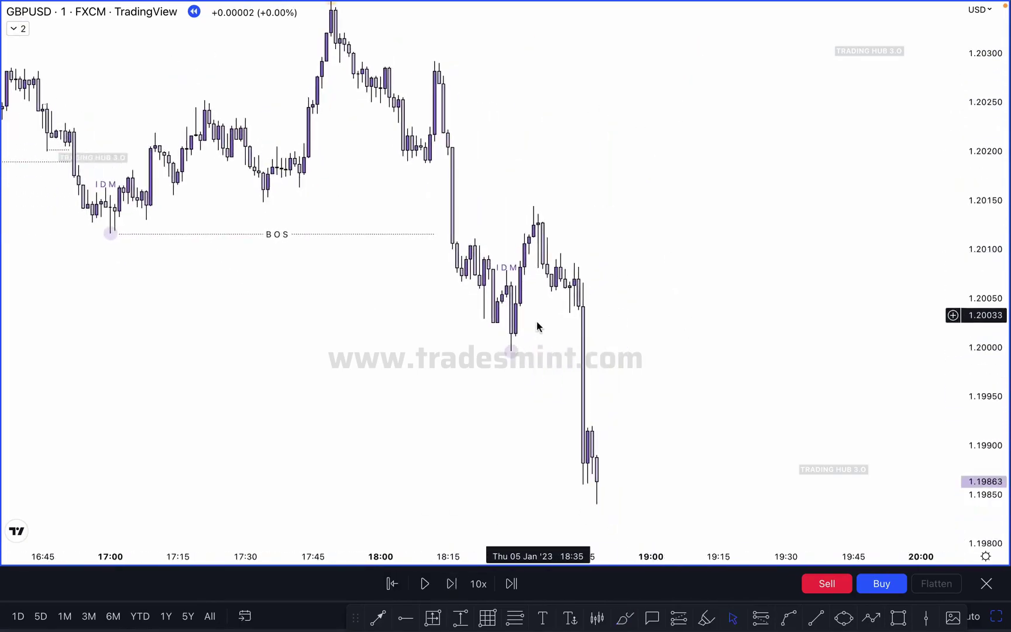
{"action": "left_click", "coordinate": [289, 235]}
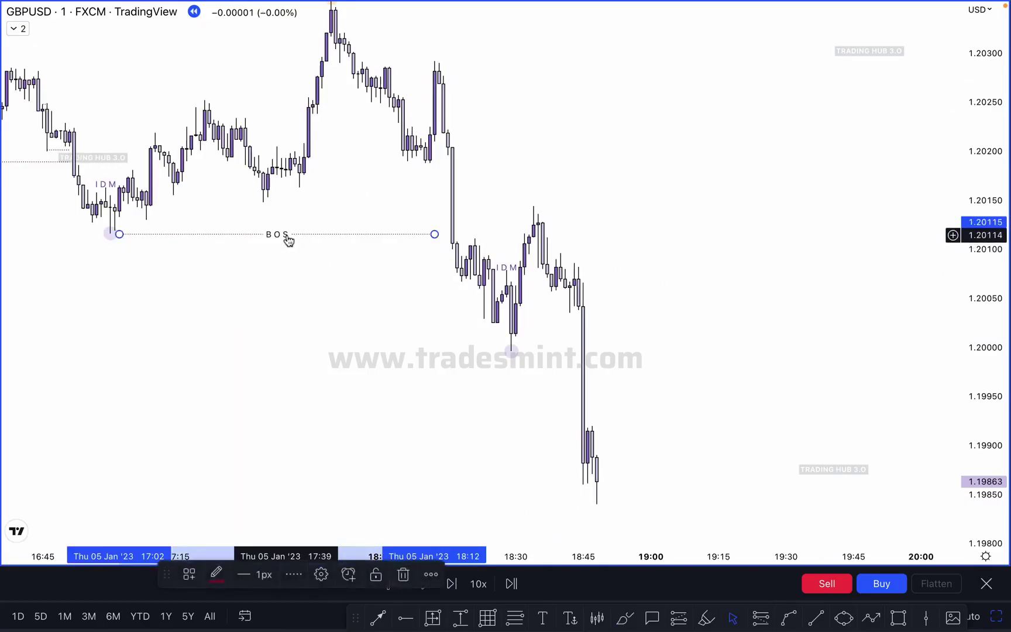
{"action": "mouse_move", "coordinate": [290, 272]}
{"action": "left_mouse_down"}
{"action": "mouse_move", "coordinate": [568, 357]}
{"action": "mouse_move", "coordinate": [677, 359]}
{"action": "left_mouse_up"}
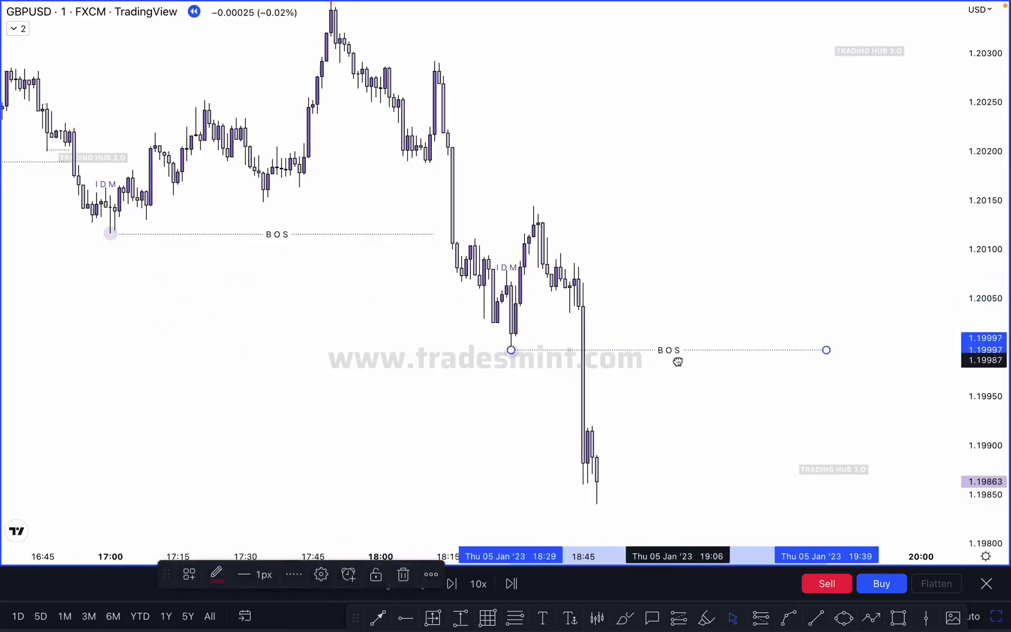
- Shorten the BOS line from the 18:29 low to the 18:45 breakdown candle, and copy the orange marker from the 17:49 high onto the 18:34 high
{"action": "left_click_drag", "start_coordinate": [818, 341], "coordinate": [321, 355]}
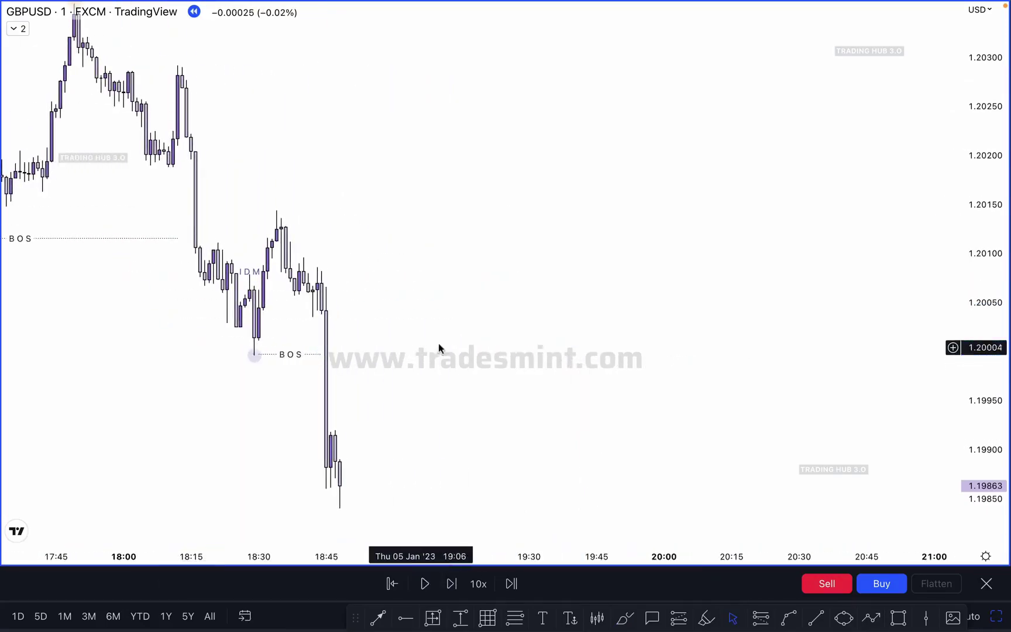
{"action": "left_click_drag", "start_coordinate": [440, 348], "coordinate": [609, 302]}
{"action": "scroll", "coordinate": [658, 276], "scroll_direction": "up", "scroll_amount": 2}
{"action": "left_click_drag", "start_coordinate": [474, 317], "coordinate": [659, 329]}
{"action": "left_click_drag", "start_coordinate": [471, 351], "coordinate": [467, 442]}
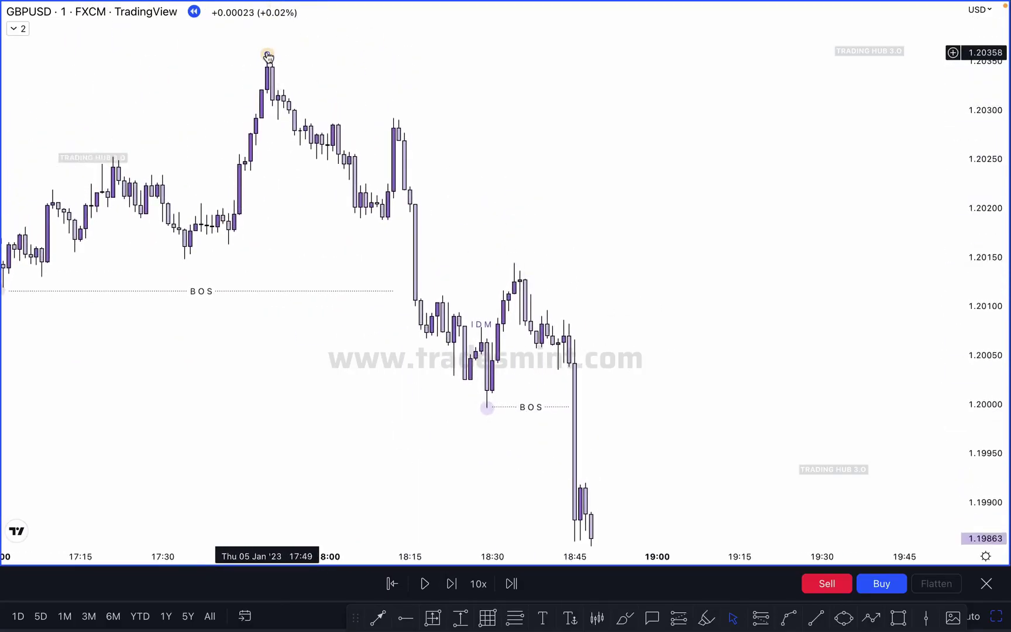
{"action": "left_click", "coordinate": [268, 56]}
{"action": "left_click", "coordinate": [603, 266]}
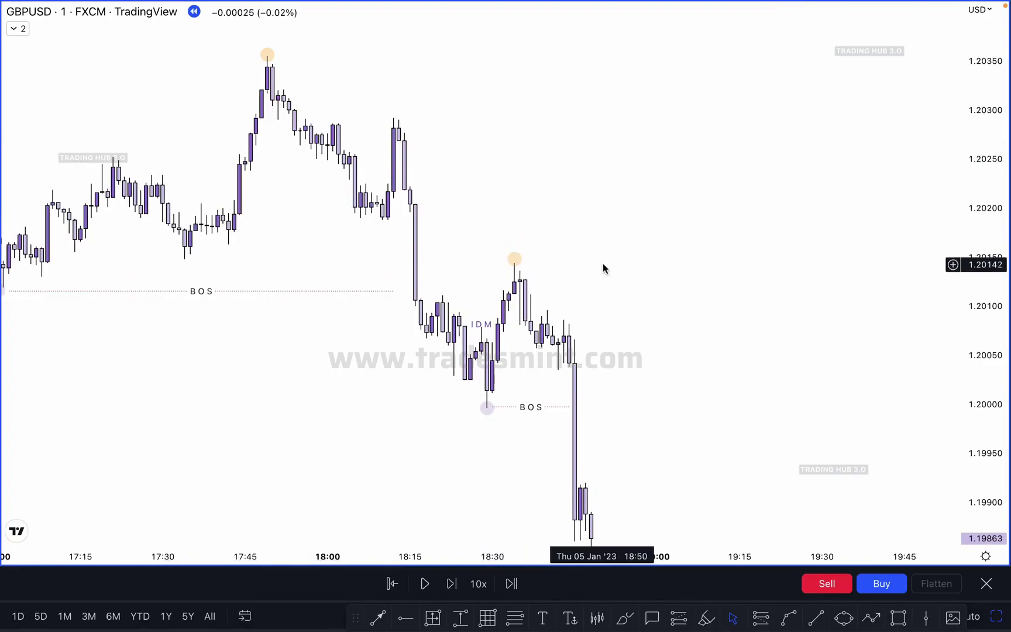
{"action": "scroll", "coordinate": [610, 250], "scroll_direction": "up", "scroll_amount": 2}
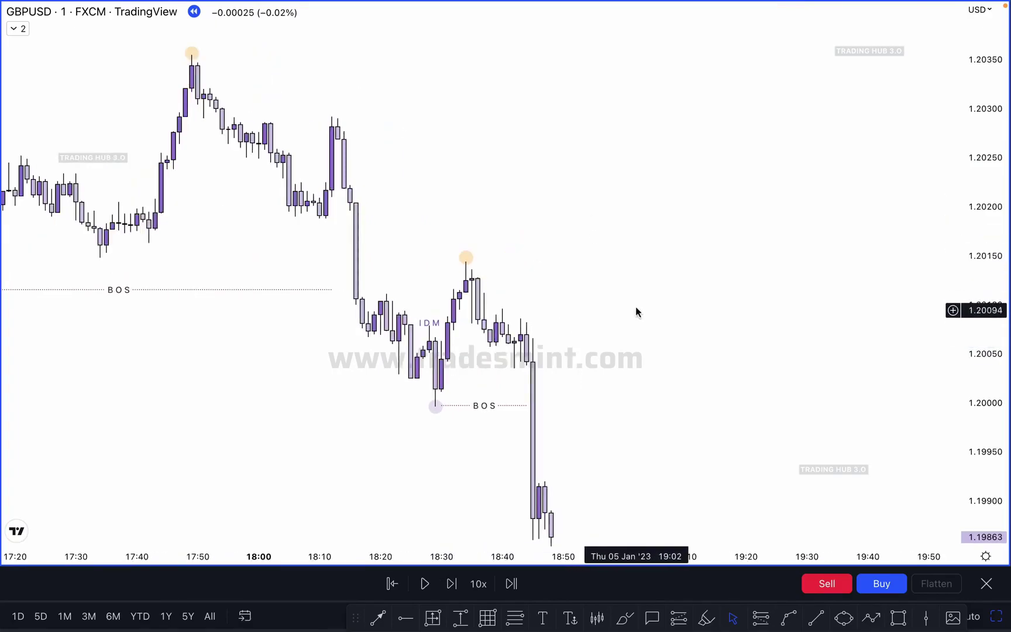
{"action": "scroll", "coordinate": [657, 285], "scroll_direction": "down", "scroll_amount": 1}
- Copy the IDM line above the 18:29 low onto the 18:43 pullback high at about 1.2009
{"action": "left_click_drag", "start_coordinate": [662, 370], "coordinate": [675, 243]}
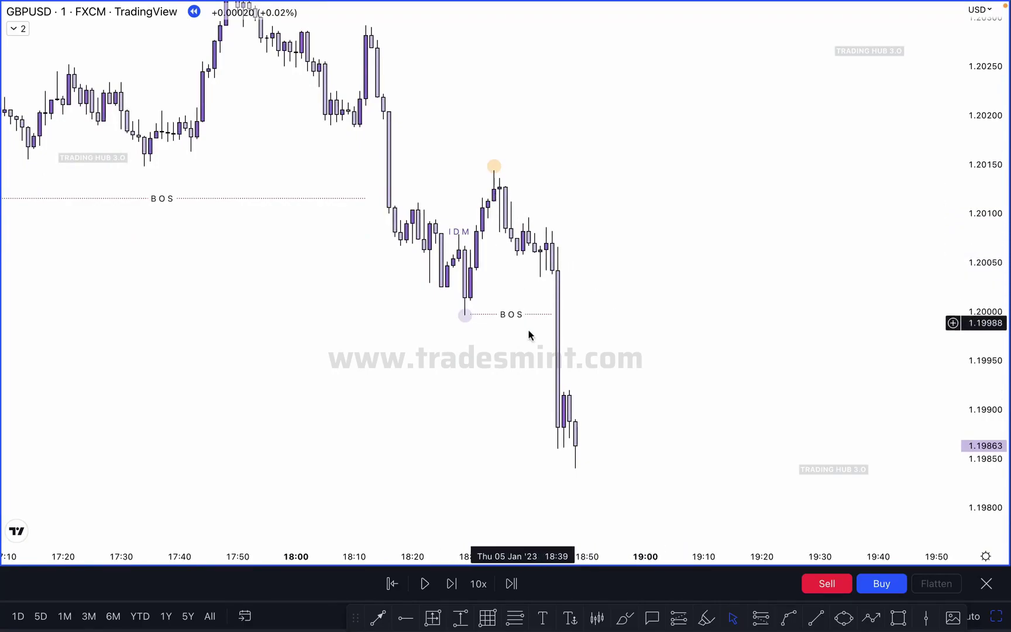
{"action": "left_click_drag", "start_coordinate": [642, 291], "coordinate": [666, 323]}
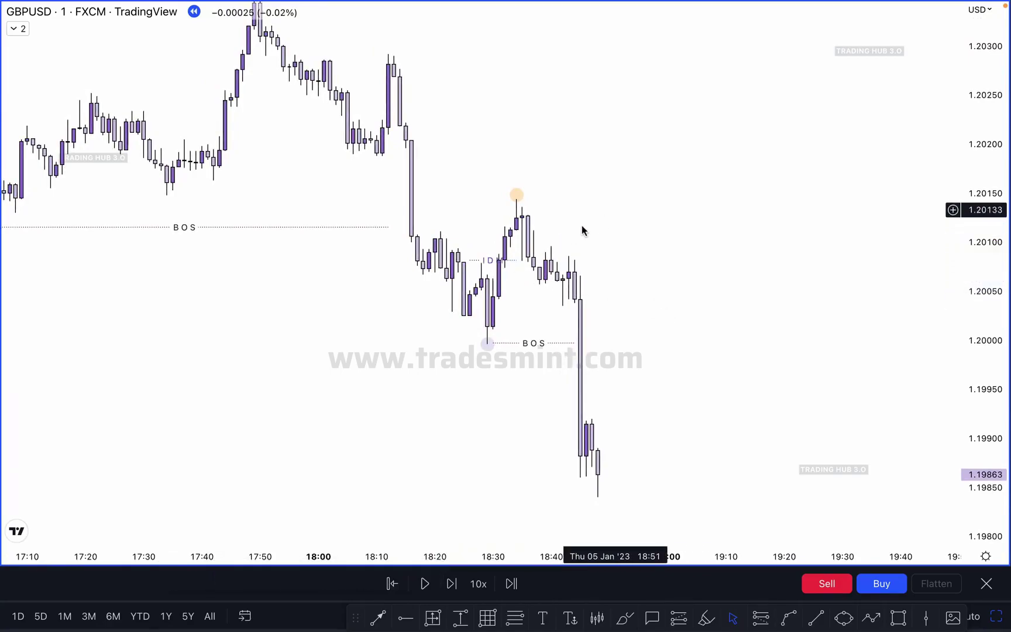
{"action": "left_click", "coordinate": [492, 260]}
{"action": "left_click", "coordinate": [491, 260]}
{"action": "mouse_move", "coordinate": [493, 260]}
{"action": "left_mouse_down"}
{"action": "mouse_move", "coordinate": [602, 235]}
{"action": "mouse_move", "coordinate": [603, 253]}
{"action": "mouse_move", "coordinate": [679, 252]}
{"action": "left_mouse_up"}
{"action": "left_click", "coordinate": [635, 237]}
{"action": "left_click", "coordinate": [740, 258]}
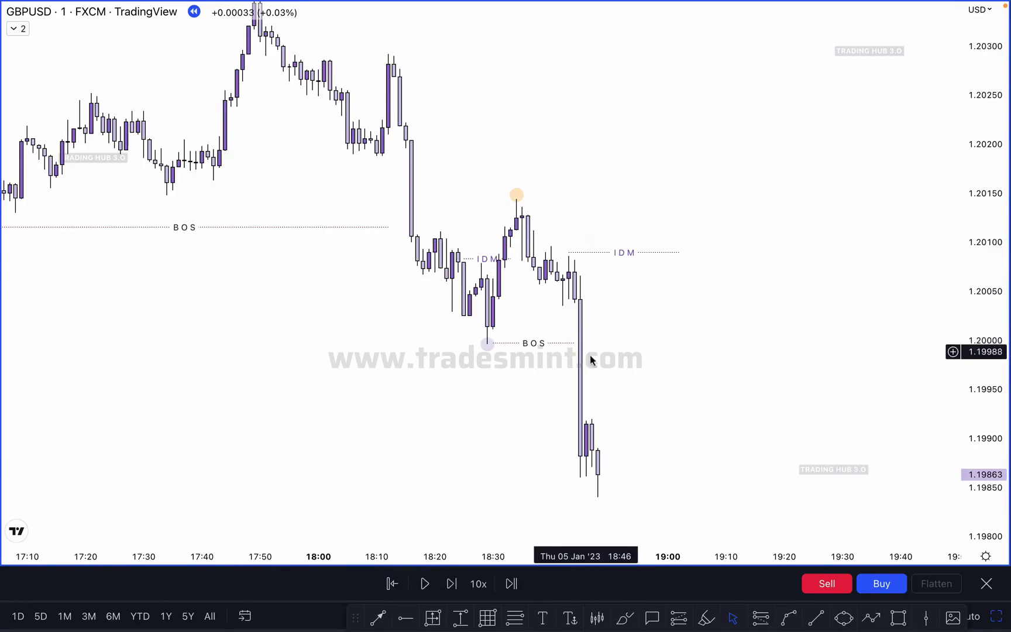
- Advance the replay bar by bar to 18:57
{"action": "scroll", "coordinate": [632, 358], "scroll_direction": "up", "scroll_amount": 1}
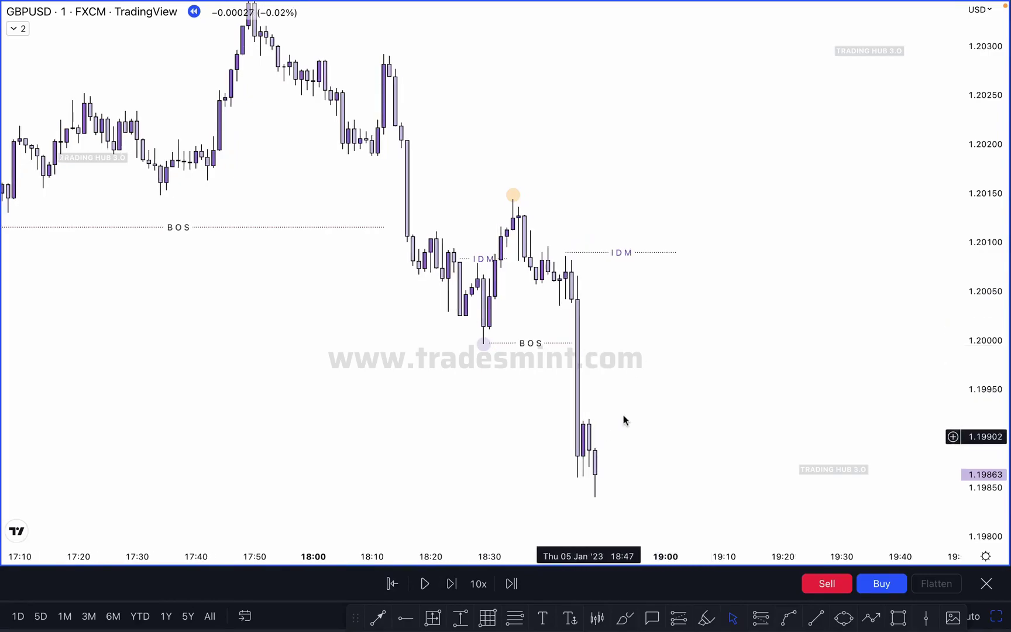
{"action": "scroll", "coordinate": [679, 356], "scroll_direction": "up", "scroll_amount": 2}
{"action": "left_click_drag", "start_coordinate": [608, 356], "coordinate": [653, 262]}
{"action": "scroll", "coordinate": [761, 267], "scroll_direction": "up", "scroll_amount": 2}
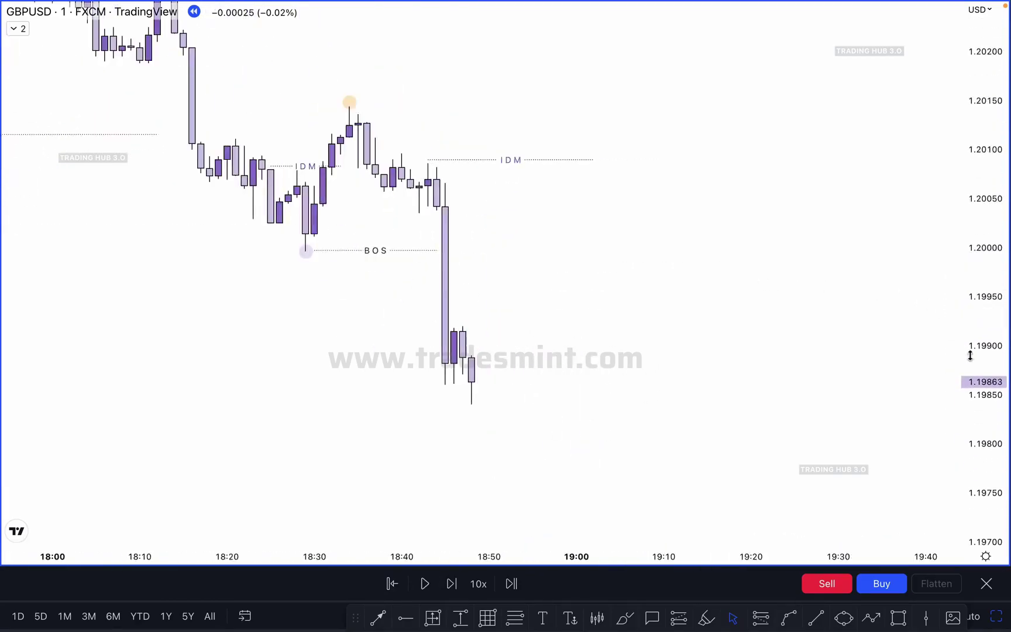
{"action": "left_click_drag", "start_coordinate": [971, 356], "coordinate": [970, 261]}
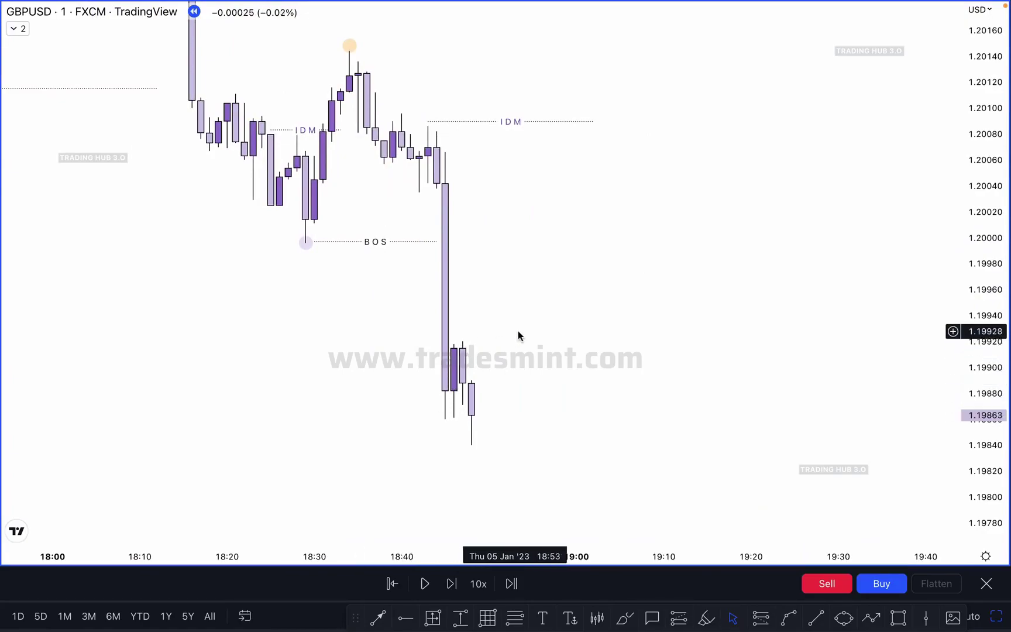
{"action": "left_click_drag", "start_coordinate": [533, 432], "coordinate": [529, 463]}
{"action": "left_click", "coordinate": [452, 584]}
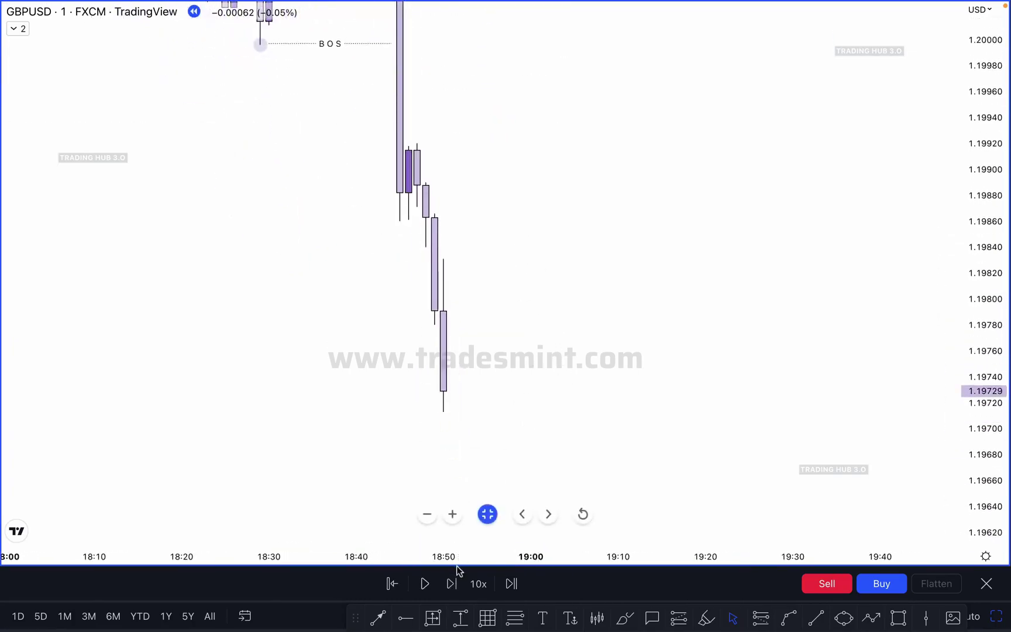
{"action": "left_click", "coordinate": [452, 584]}
{"action": "scroll", "coordinate": [539, 337], "scroll_direction": "down", "scroll_amount": 2}
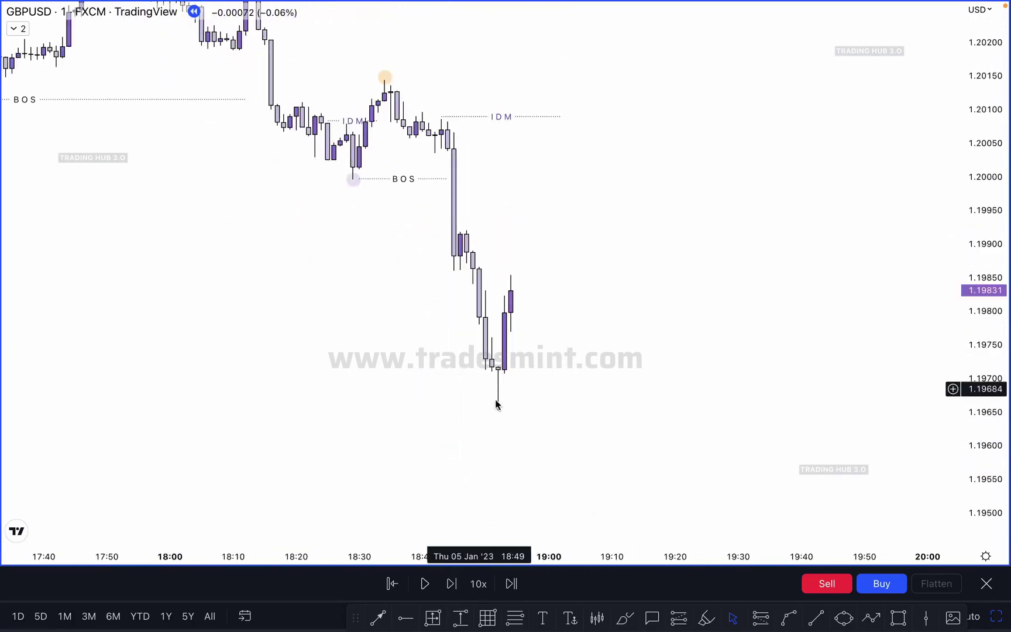
{"action": "left_click", "coordinate": [448, 586]}
{"action": "left_click", "coordinate": [447, 585]}
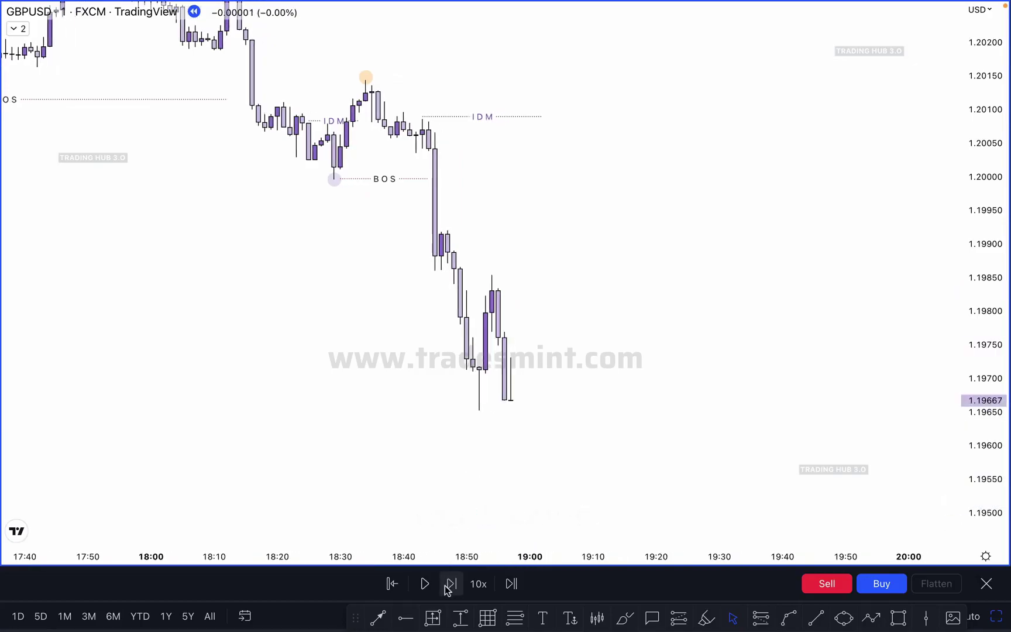
- Advance the replay to 19:00 and move the newest IDM line onto the 18:54 high at about 1.1985
{"action": "left_click", "coordinate": [450, 584]}
{"action": "left_click", "coordinate": [450, 584]}
{"action": "left_click", "coordinate": [449, 584]}
{"action": "left_click_drag", "start_coordinate": [465, 117], "coordinate": [532, 274]}
{"action": "left_click_drag", "start_coordinate": [653, 294], "coordinate": [626, 243]}
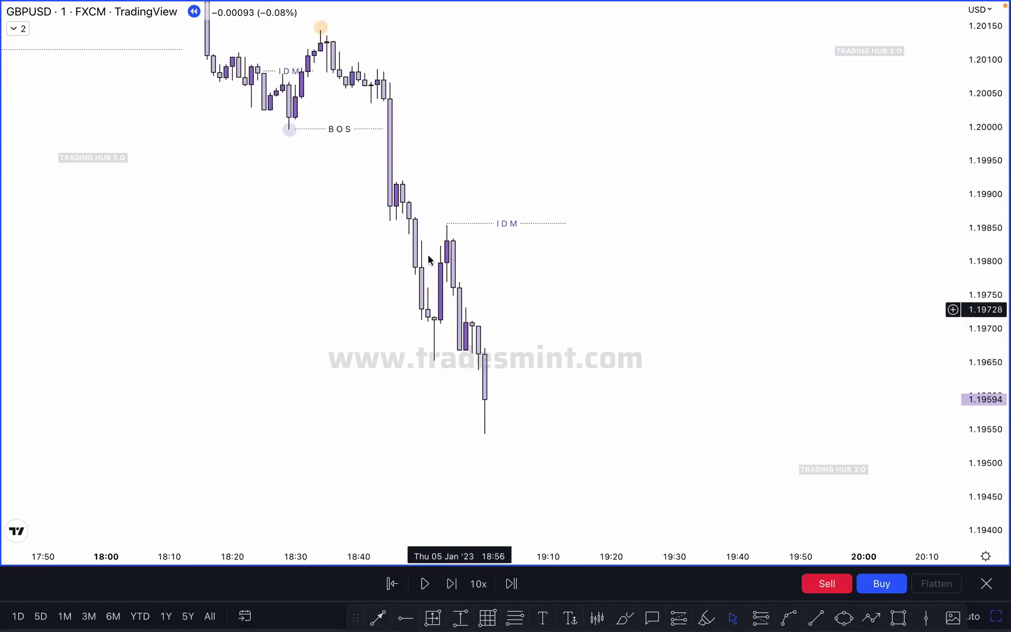
- Highlight the fall from the 18:34 high to the 19:00 candle, first straight and then swing by swing, mark the IDM level, and clear the strokes
{"action": "left_click", "coordinate": [708, 618]}
{"action": "left_click_drag", "start_coordinate": [328, 56], "coordinate": [485, 393]}
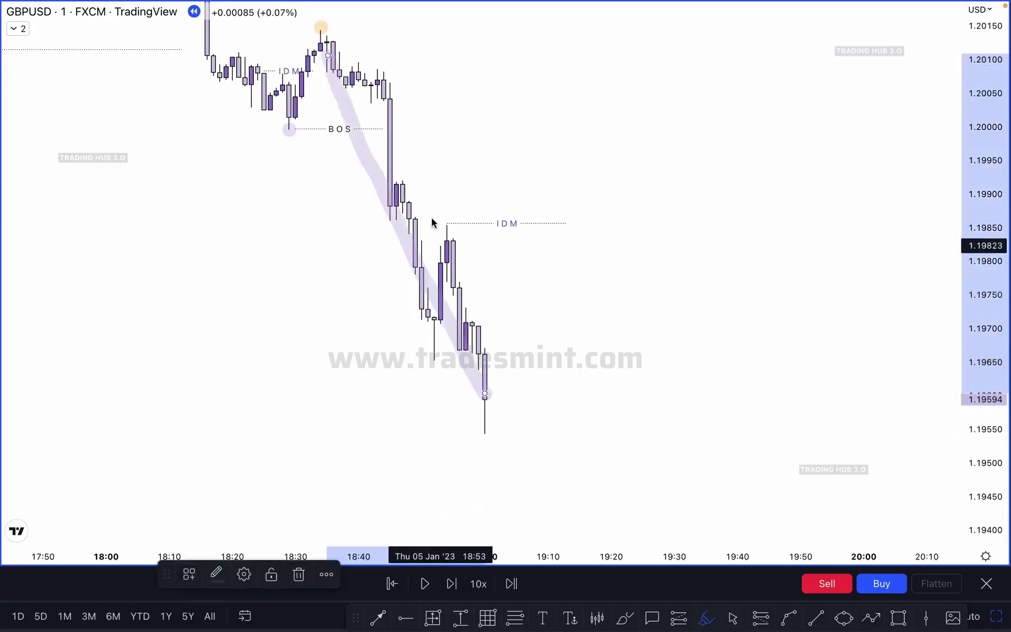
{"action": "key", "text": "Delete"}
{"action": "mouse_move", "coordinate": [327, 42]}
{"action": "left_mouse_down"}
{"action": "mouse_move", "coordinate": [351, 107]}
{"action": "mouse_move", "coordinate": [378, 71]}
{"action": "mouse_move", "coordinate": [442, 231]}
{"action": "mouse_move", "coordinate": [492, 418]}
{"action": "left_mouse_up"}
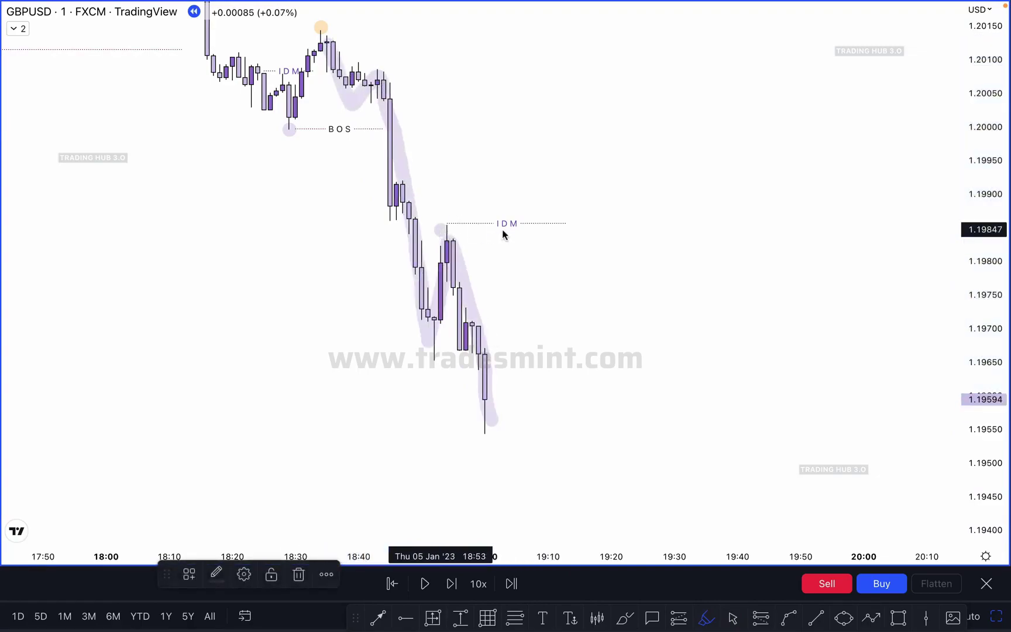
{"action": "left_click_drag", "start_coordinate": [444, 229], "coordinate": [565, 236]}
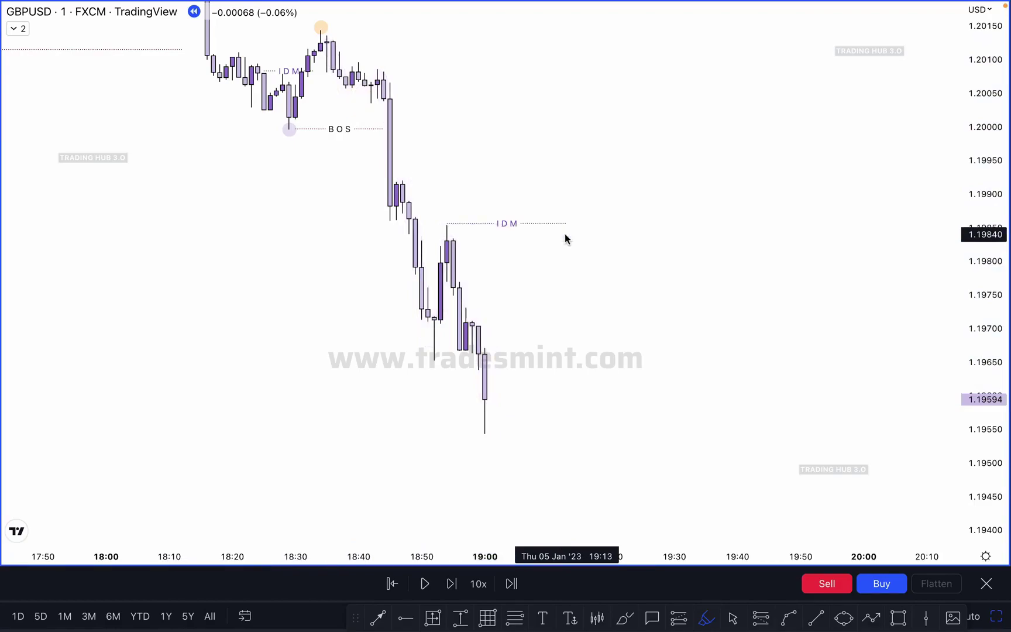
- Advance the replay bar by bar to 19:11
{"action": "left_click", "coordinate": [451, 584]}
{"action": "left_click", "coordinate": [452, 585]}
{"action": "left_click", "coordinate": [452, 585]}
{"action": "left_click", "coordinate": [452, 584]}
{"action": "left_click", "coordinate": [451, 585]}
{"action": "left_click_drag", "start_coordinate": [573, 431], "coordinate": [556, 308]}
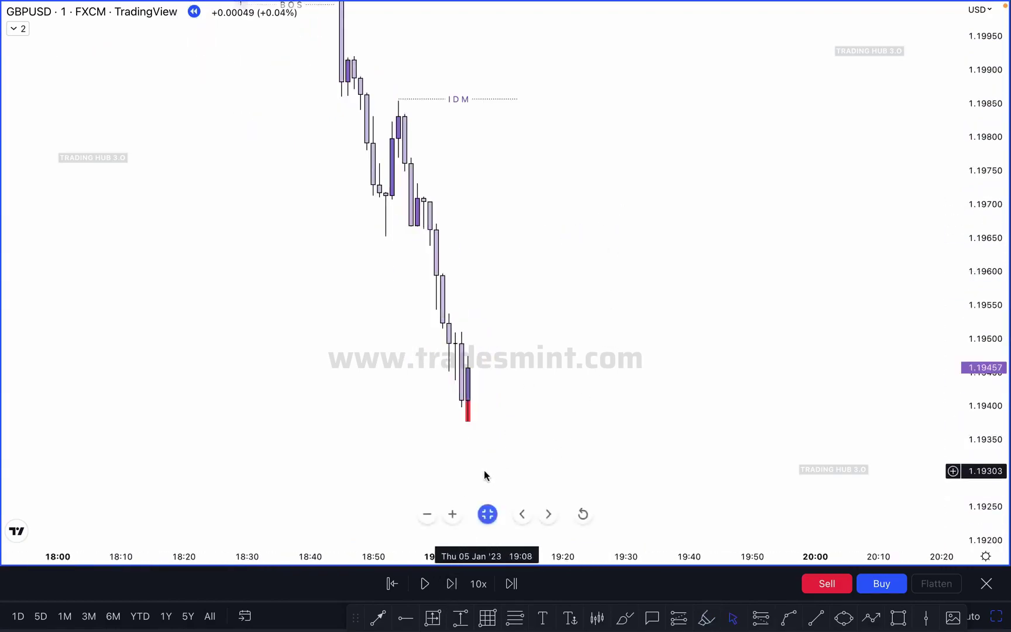
{"action": "left_click", "coordinate": [450, 587]}
{"action": "left_click", "coordinate": [449, 588]}
{"action": "left_click", "coordinate": [449, 587]}
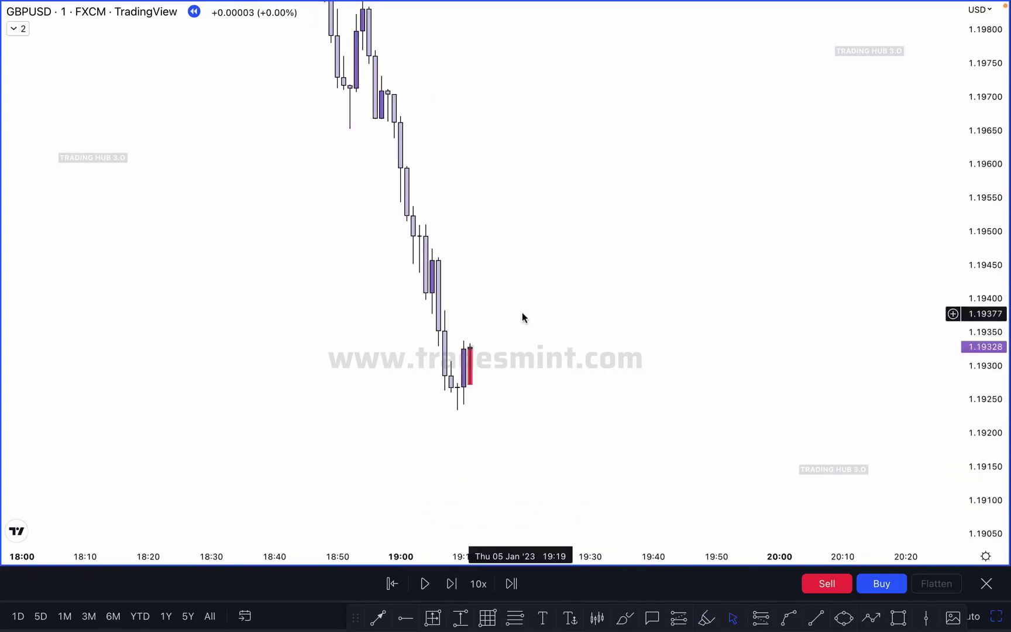
{"action": "left_click_drag", "start_coordinate": [518, 319], "coordinate": [480, 339]}
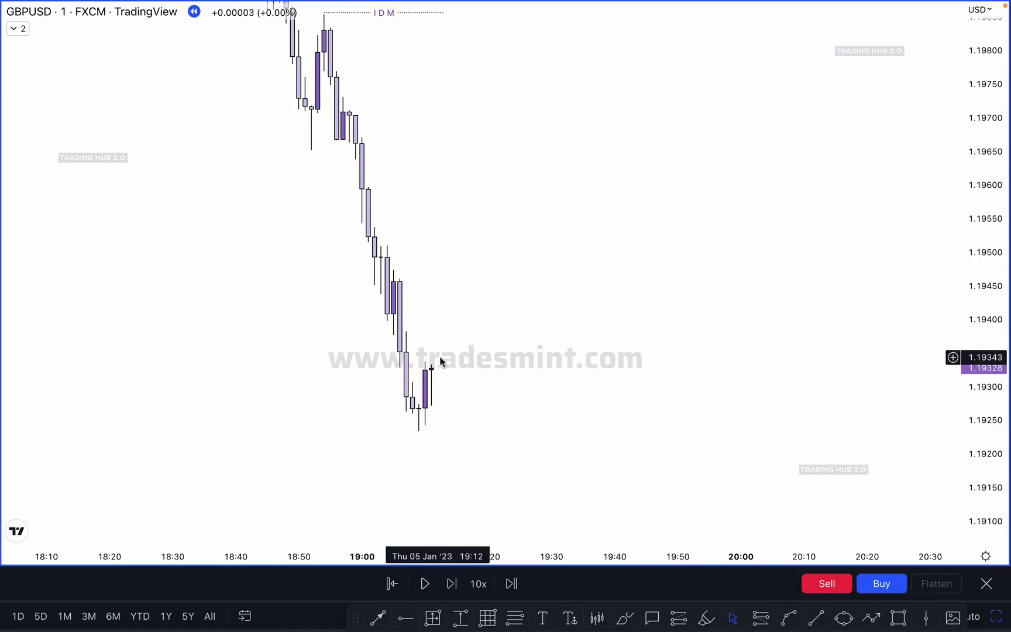
{"action": "left_click_drag", "start_coordinate": [459, 405], "coordinate": [461, 414]}
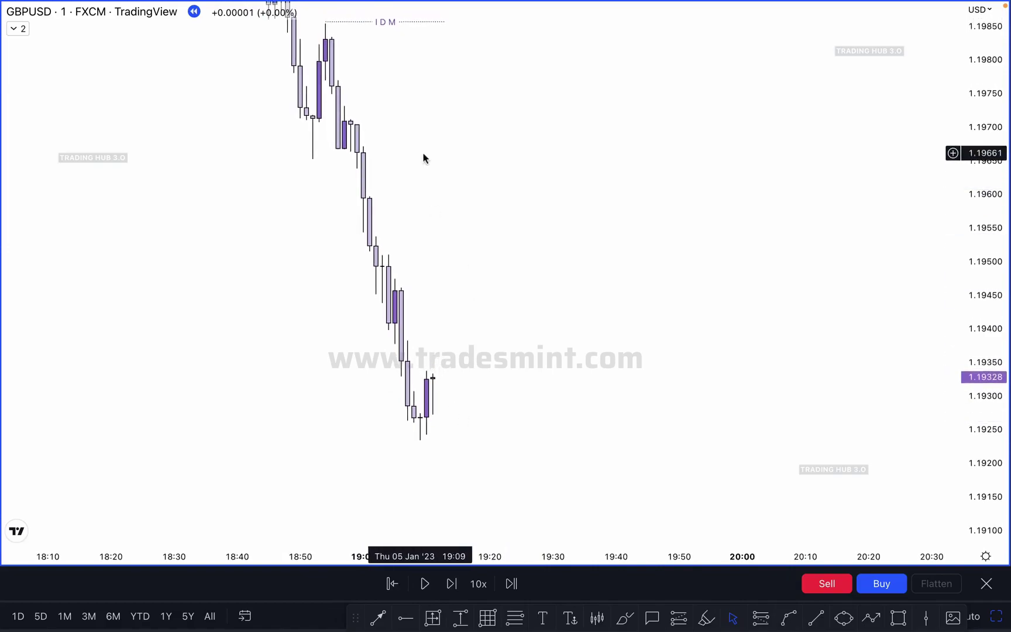
{"action": "left_click_drag", "start_coordinate": [423, 158], "coordinate": [432, 183]}
- Advance the replay to 19:24 and move the IDM line from the 18:54 high onto the 19:16 high at about 1.1940
{"action": "mouse_move", "coordinate": [467, 540]}
{"action": "double_click", "coordinate": [451, 583]}
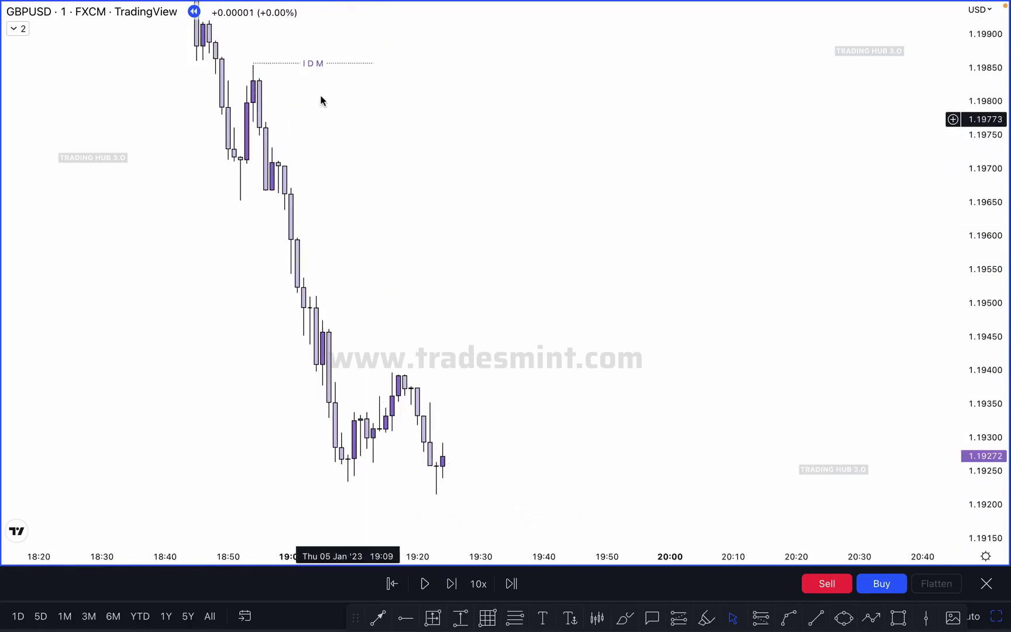
{"action": "left_click_drag", "start_coordinate": [310, 70], "coordinate": [451, 372]}
{"action": "left_click", "coordinate": [637, 343]}
{"action": "scroll", "coordinate": [637, 343], "scroll_direction": "down", "scroll_amount": 5}
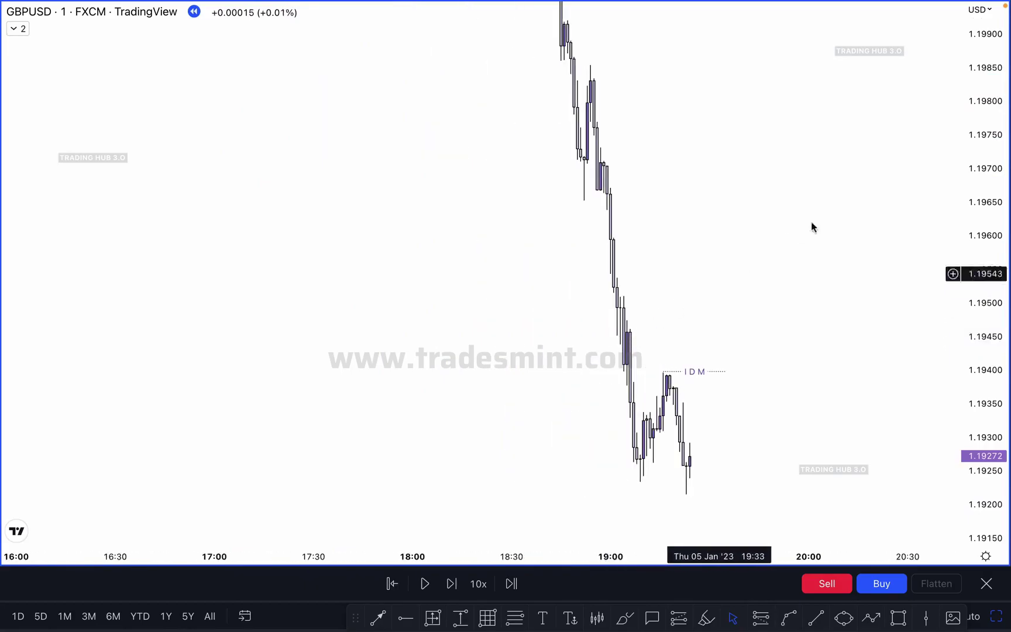
{"action": "left_click_drag", "start_coordinate": [997, 128], "coordinate": [943, 341]}
{"action": "left_click_drag", "start_coordinate": [749, 253], "coordinate": [606, 298]}
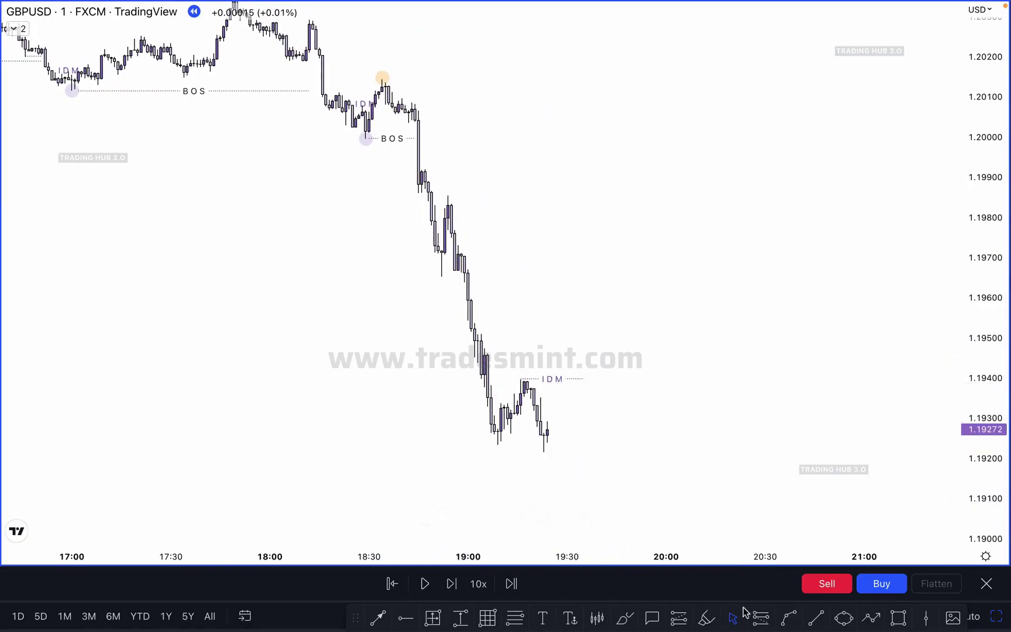
- Sketch a line across the 19:09 low and the pullback leg breaking below it with the brush, and clear all the strokes
{"action": "left_click_drag", "start_coordinate": [501, 443], "coordinate": [551, 443]}
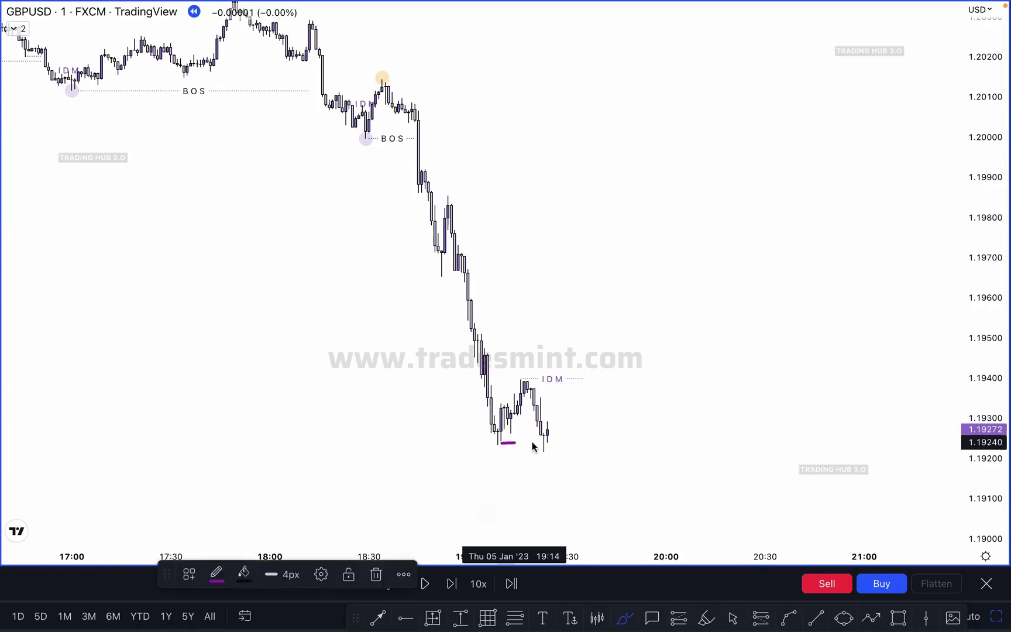
{"action": "left_click_drag", "start_coordinate": [464, 303], "coordinate": [501, 443]}
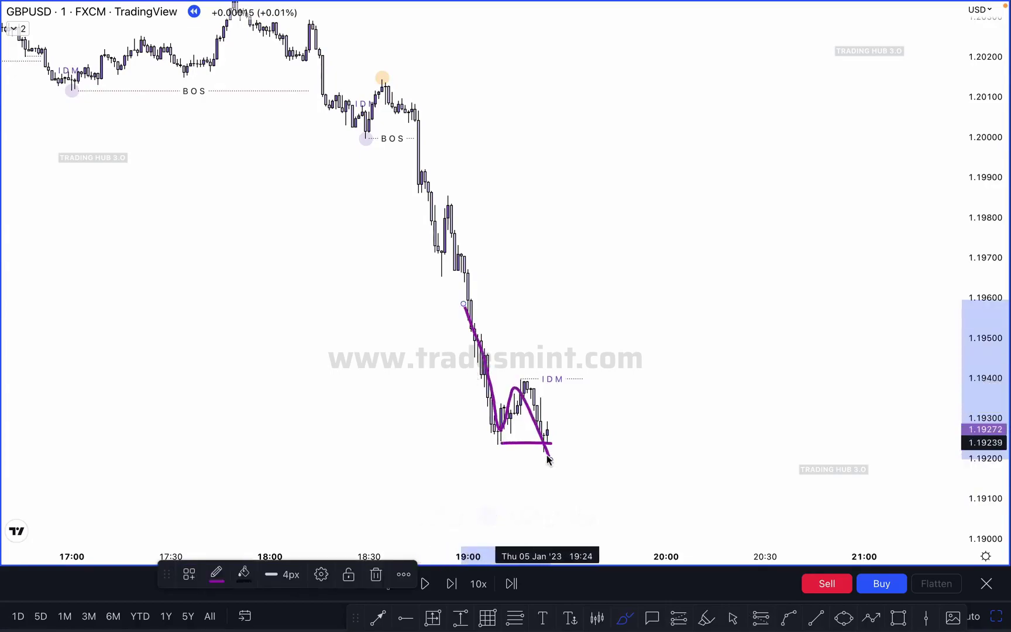
{"action": "key", "text": "Delete"}
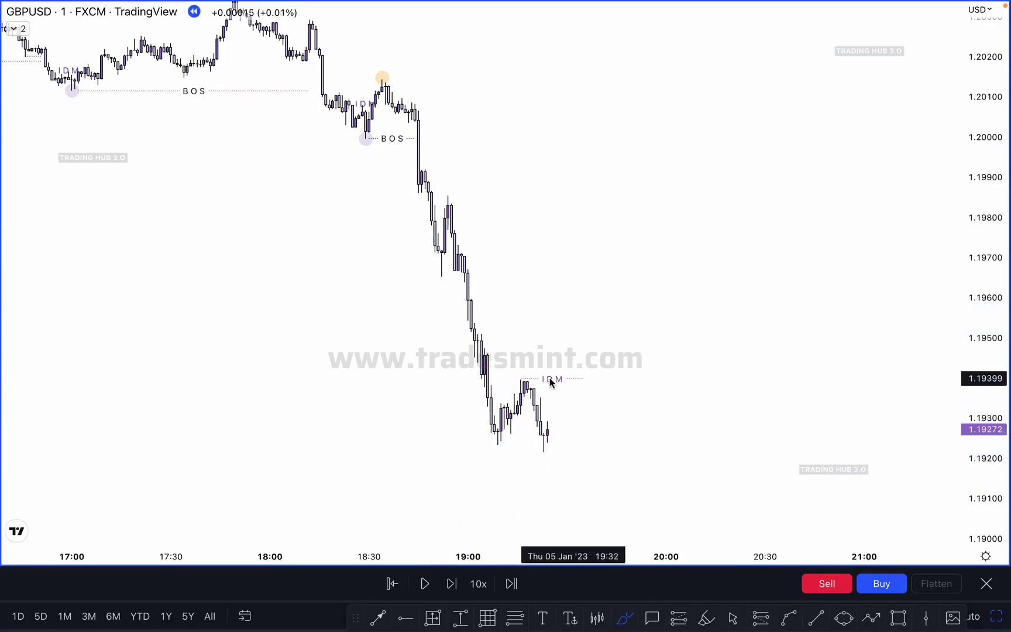
{"action": "mouse_move", "coordinate": [543, 452]}
{"action": "left_mouse_down"}
{"action": "mouse_move", "coordinate": [564, 432]}
{"action": "mouse_move", "coordinate": [591, 481]}
{"action": "mouse_move", "coordinate": [609, 404]}
{"action": "mouse_move", "coordinate": [582, 422]}
{"action": "mouse_move", "coordinate": [591, 423]}
{"action": "left_mouse_up"}
{"action": "key", "text": "Delete"}
{"action": "key", "text": "super+z"}
{"action": "key", "text": "super+z"}
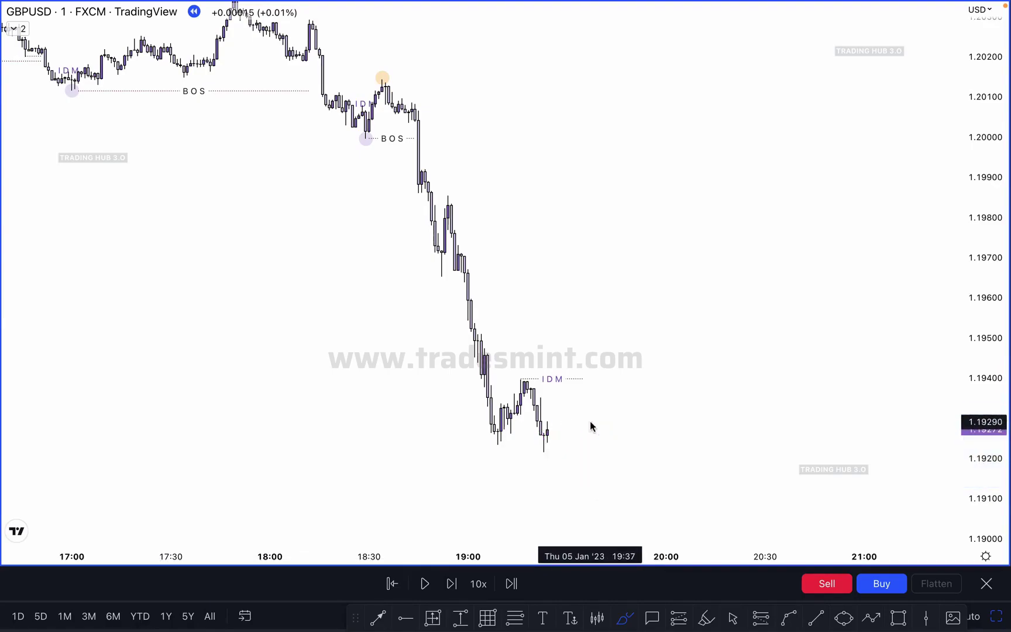
- Advance the replay to 20:07 and move the IDM line down onto the lower high at about 1.1930 before 19:30
{"action": "left_click", "coordinate": [453, 584]}
{"action": "left_click_drag", "start_coordinate": [521, 379], "coordinate": [552, 419]}
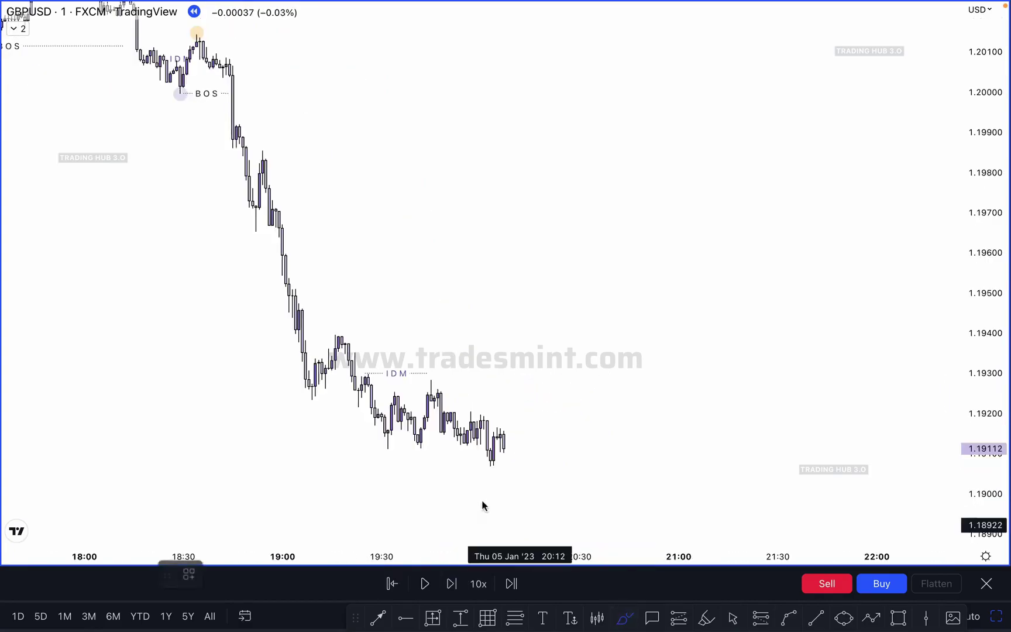
- Sketch a line under the 19:32 low and the swings below the 1.1930 IDM level with the brush, and delete the swing strokes
{"action": "left_click_drag", "start_coordinate": [386, 450], "coordinate": [474, 456]}
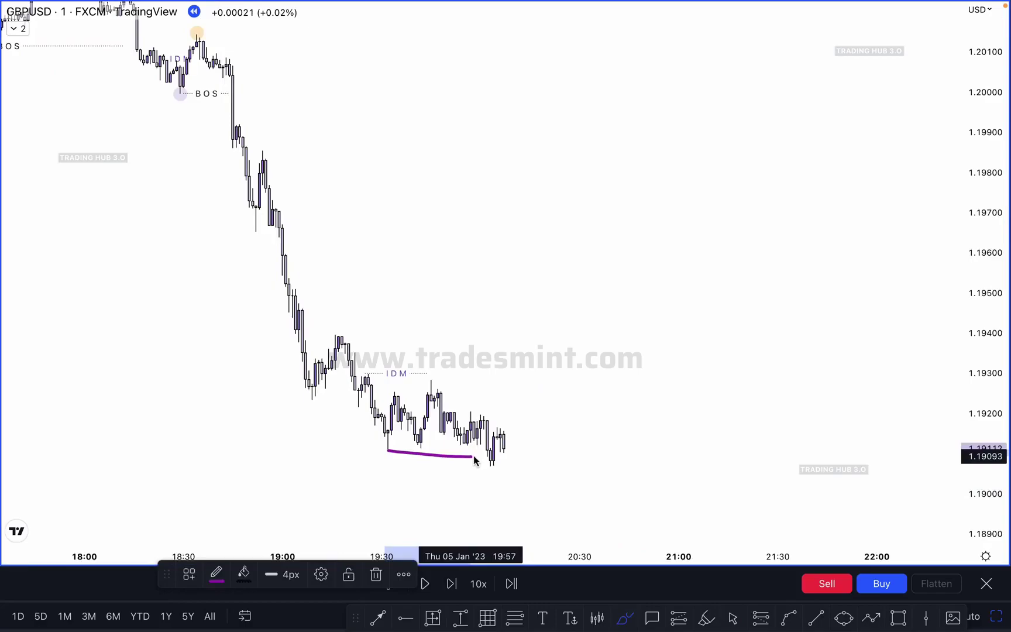
{"action": "mouse_move", "coordinate": [367, 380]}
{"action": "left_mouse_down"}
{"action": "mouse_move", "coordinate": [388, 444]}
{"action": "mouse_move", "coordinate": [382, 373]}
{"action": "mouse_move", "coordinate": [409, 417]}
{"action": "mouse_move", "coordinate": [425, 413]}
{"action": "left_mouse_up"}
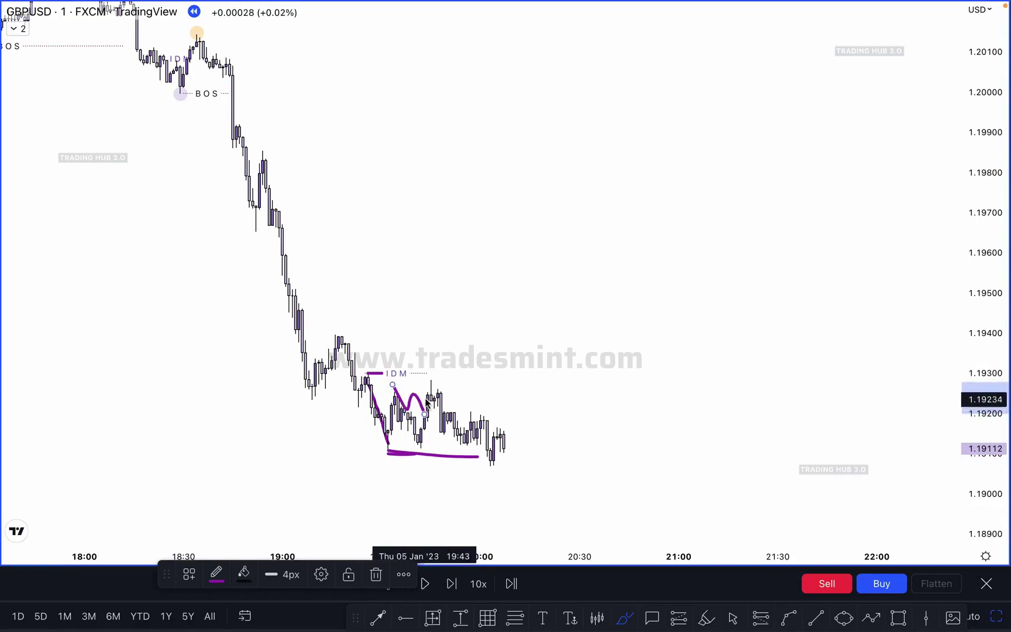
{"action": "key", "text": "Delete"}
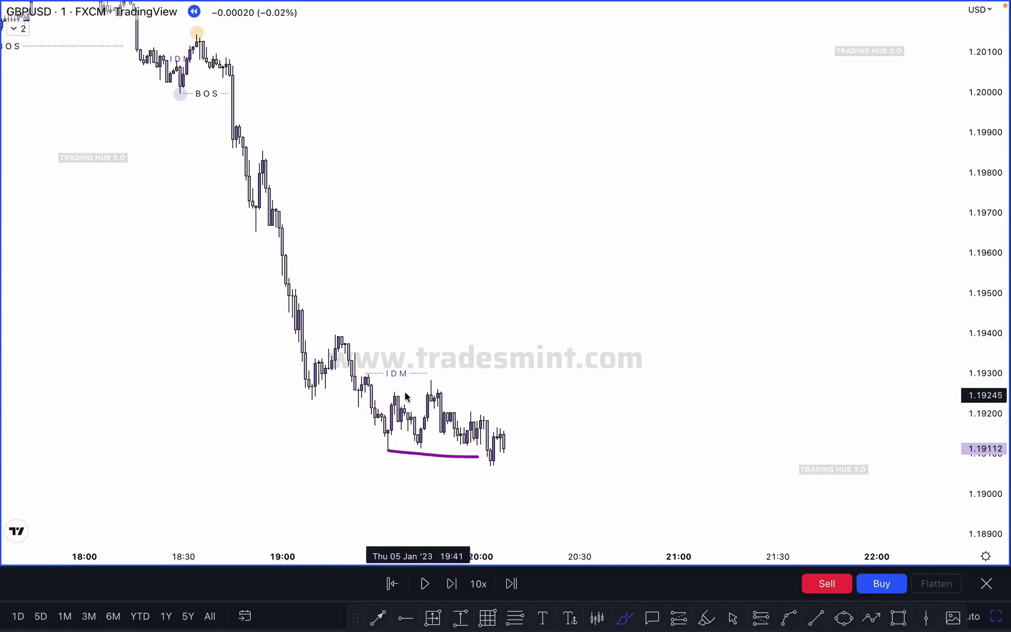
{"action": "left_click_drag", "start_coordinate": [358, 374], "coordinate": [378, 374]}
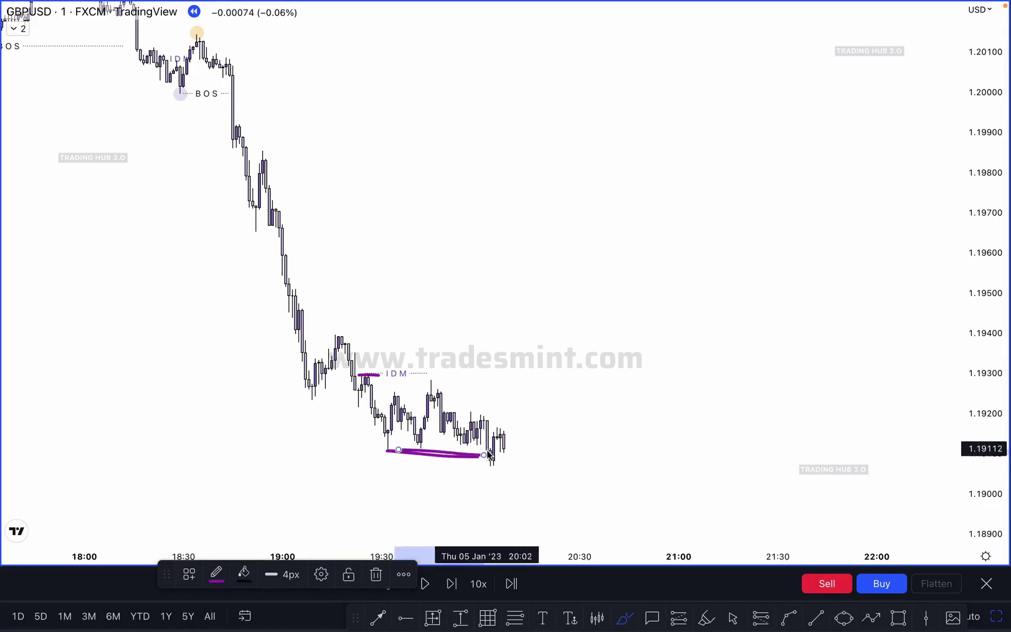
{"action": "key", "text": "Delete"}
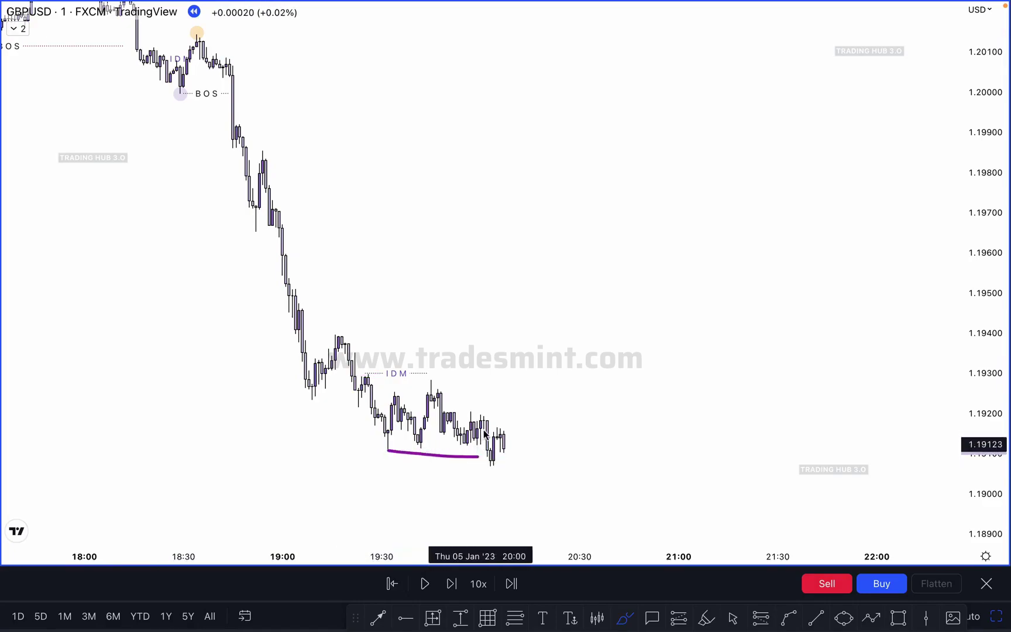
- Move the IDM line onto the latest pullback high at about 1.1920 near 20:00
{"action": "mouse_move", "coordinate": [397, 372]}
{"action": "left_mouse_down"}
{"action": "mouse_move", "coordinate": [526, 417]}
{"action": "mouse_move", "coordinate": [595, 423]}
{"action": "left_mouse_up"}
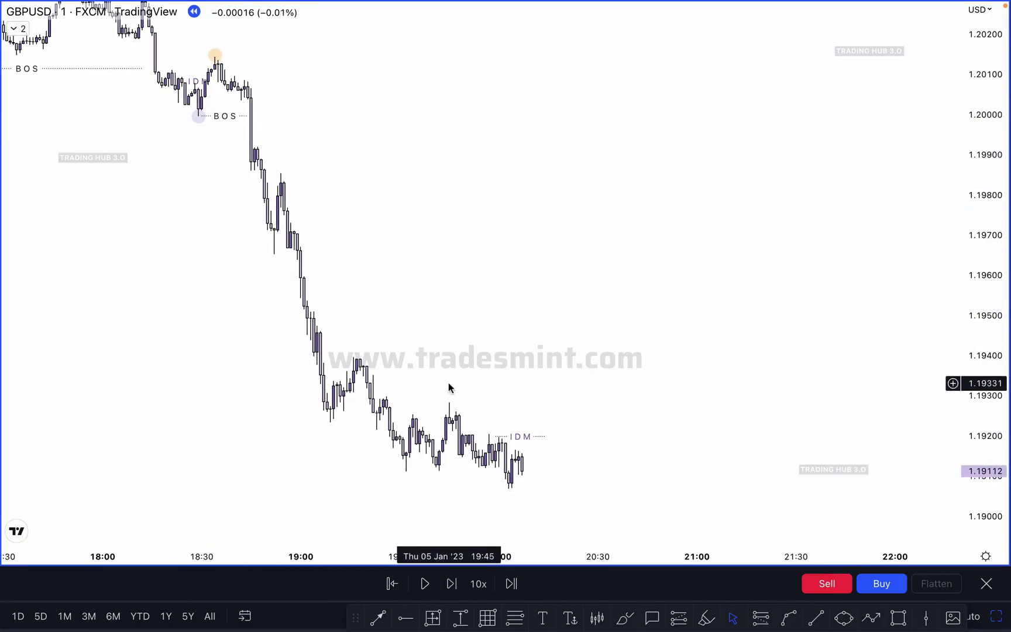
- Advance the replay to 20:17 and mark the 20:03 low beneath the swept IDM level with a purple circle
{"action": "left_click", "coordinate": [452, 581]}
{"action": "left_click", "coordinate": [452, 582]}
{"action": "left_click", "coordinate": [451, 581]}
{"action": "left_click", "coordinate": [451, 582]}
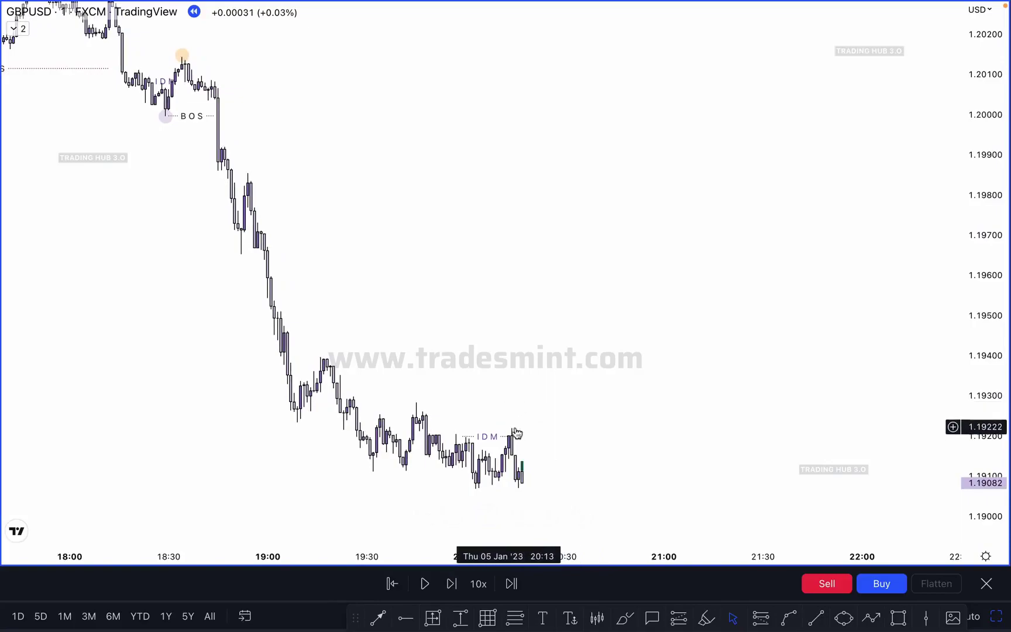
{"action": "left_click_drag", "start_coordinate": [533, 387], "coordinate": [533, 375]}
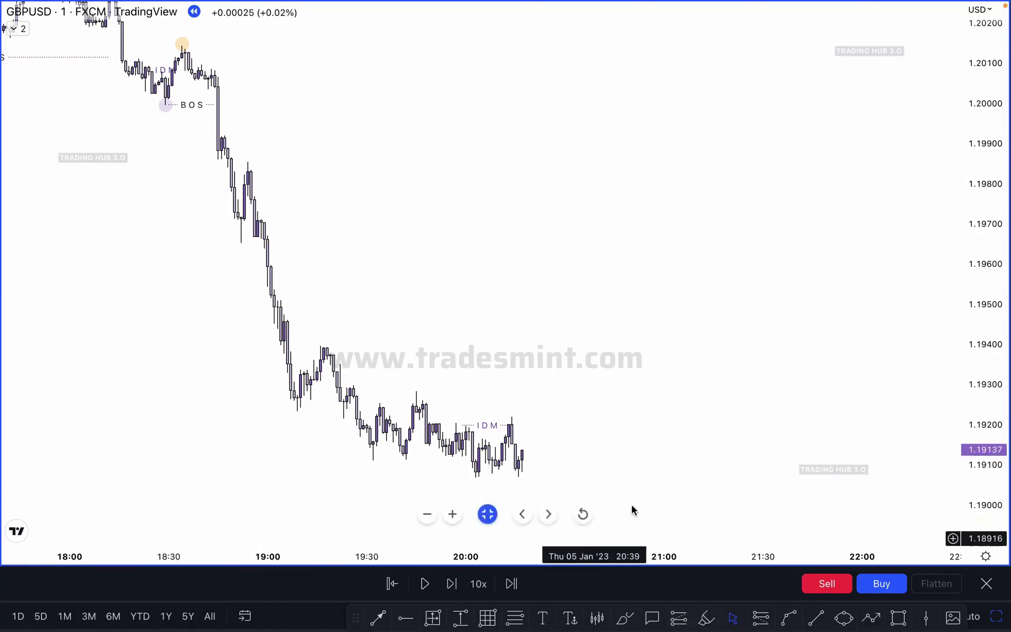
{"action": "left_click_drag", "start_coordinate": [621, 427], "coordinate": [652, 425]}
{"action": "left_click", "coordinate": [705, 617]}
{"action": "left_click", "coordinate": [507, 480]}
{"action": "left_click", "coordinate": [675, 369]}
{"action": "left_click_drag", "start_coordinate": [674, 369], "coordinate": [678, 376]}
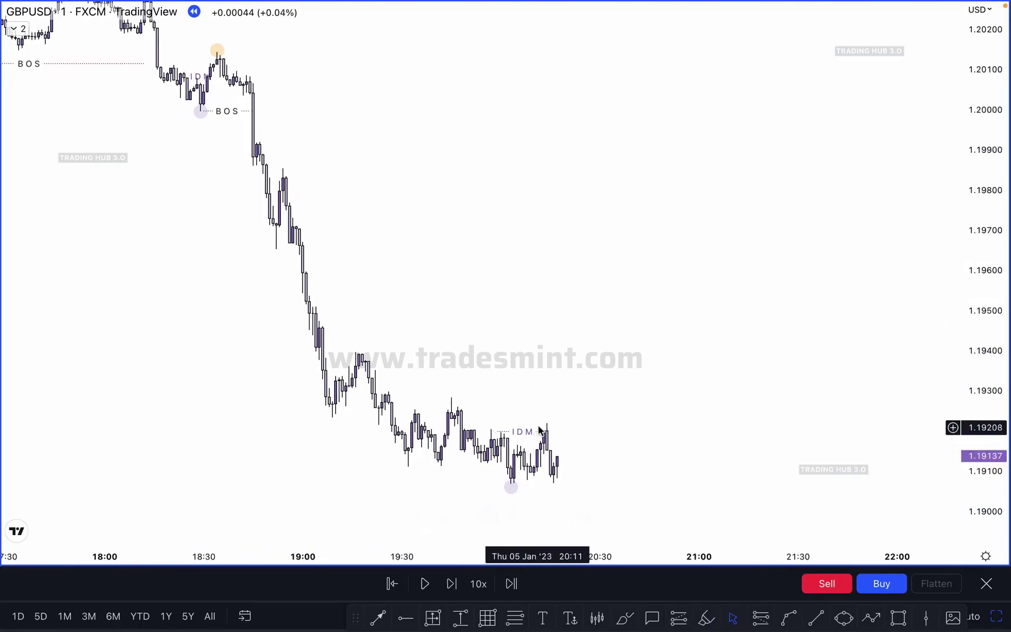
- Draw a trend line from the circled 20:03 low at 1.19067 to 20:19 and apply the BOS template to it
{"action": "scroll", "coordinate": [648, 346], "scroll_direction": "up", "scroll_amount": 2}
{"action": "left_click_drag", "start_coordinate": [650, 336], "coordinate": [665, 314]}
{"action": "scroll", "coordinate": [707, 311], "scroll_direction": "up", "scroll_amount": 2}
{"action": "left_click_drag", "start_coordinate": [987, 397], "coordinate": [987, 146]}
{"action": "left_click_drag", "start_coordinate": [649, 448], "coordinate": [720, 299]}
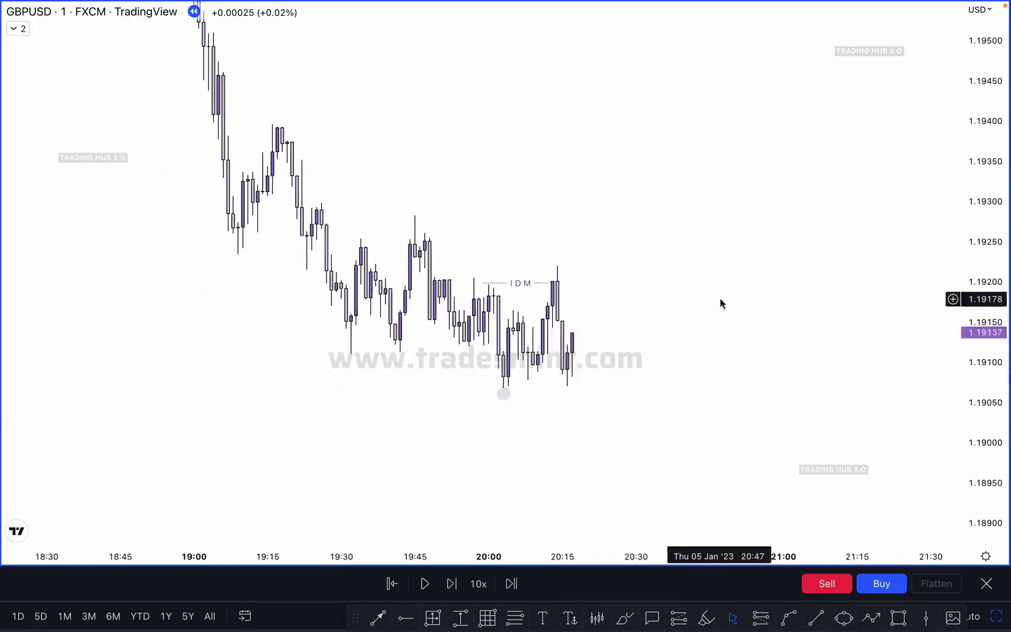
{"action": "scroll", "coordinate": [720, 300], "scroll_direction": "up", "scroll_amount": 1}
{"action": "scroll", "coordinate": [438, 424], "scroll_direction": "up", "scroll_amount": 1}
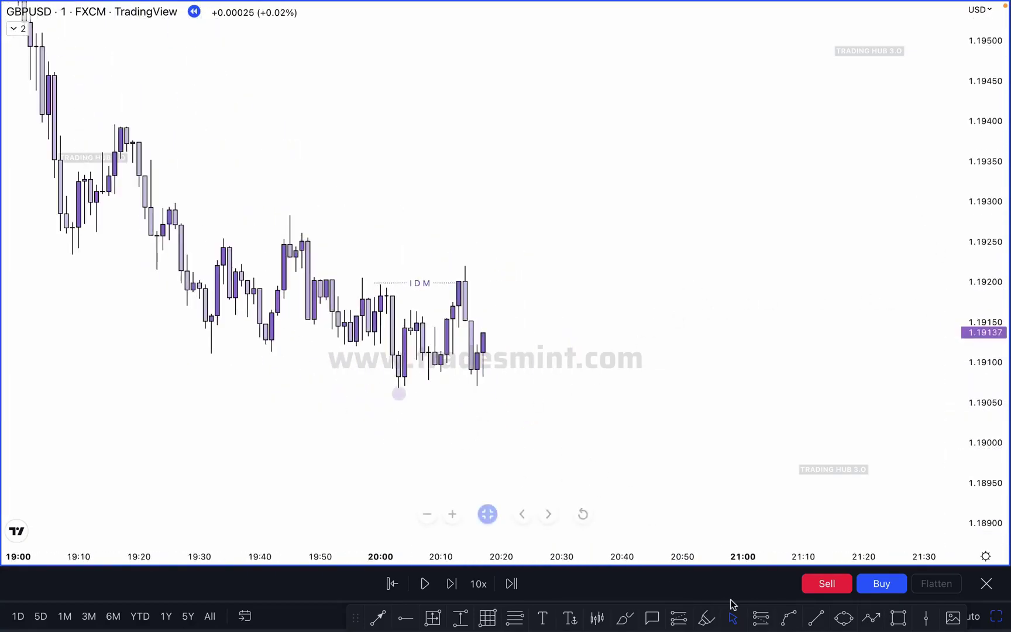
{"action": "left_click", "coordinate": [816, 618]}
{"action": "left_click", "coordinate": [404, 389]}
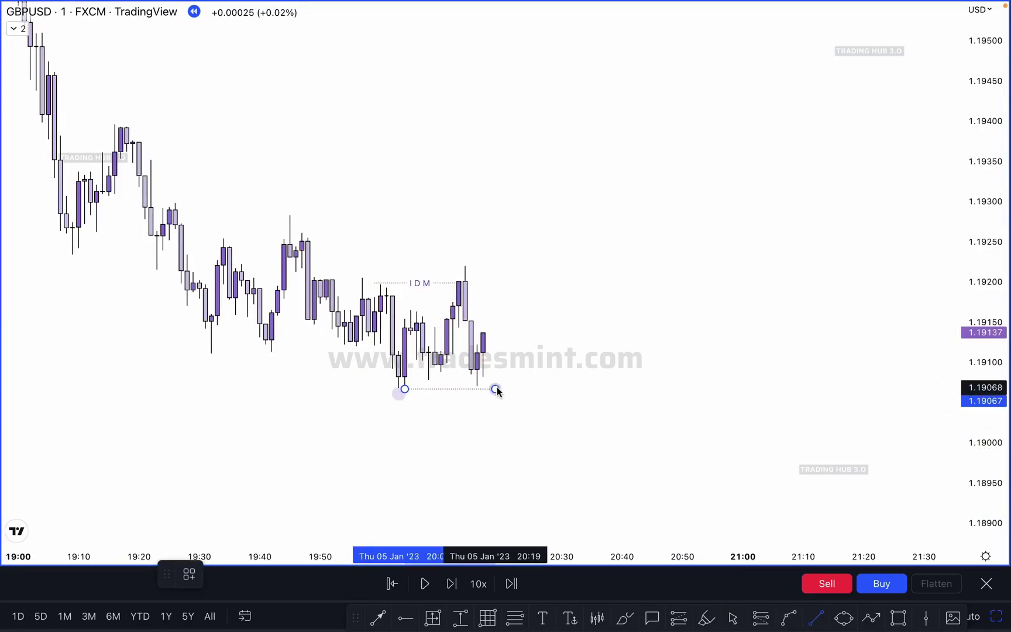
{"action": "left_click", "coordinate": [496, 388]}
{"action": "left_click", "coordinate": [188, 574]}
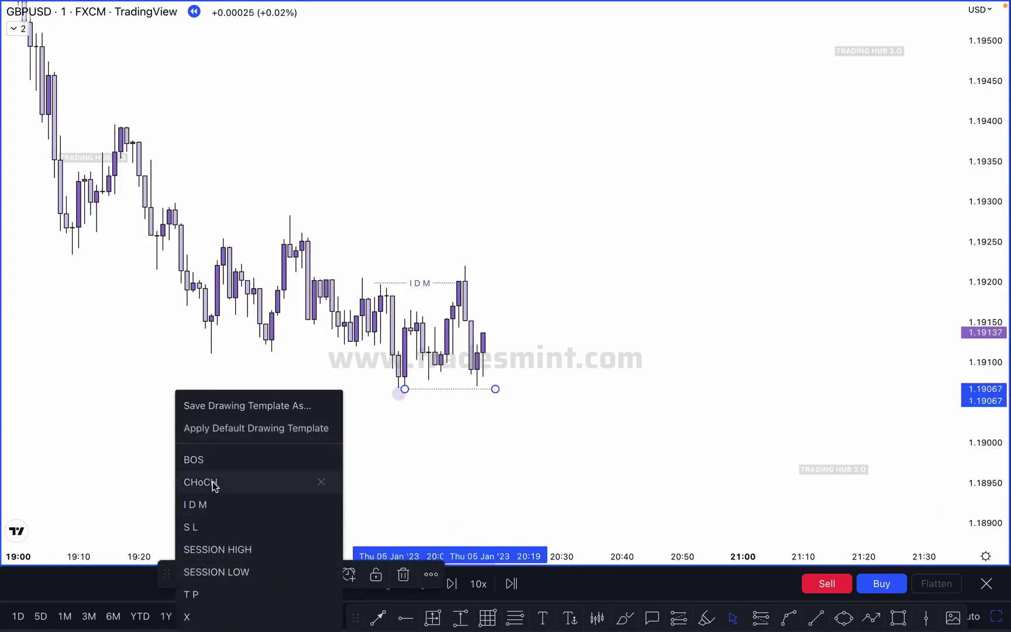
{"action": "left_click", "coordinate": [219, 461]}
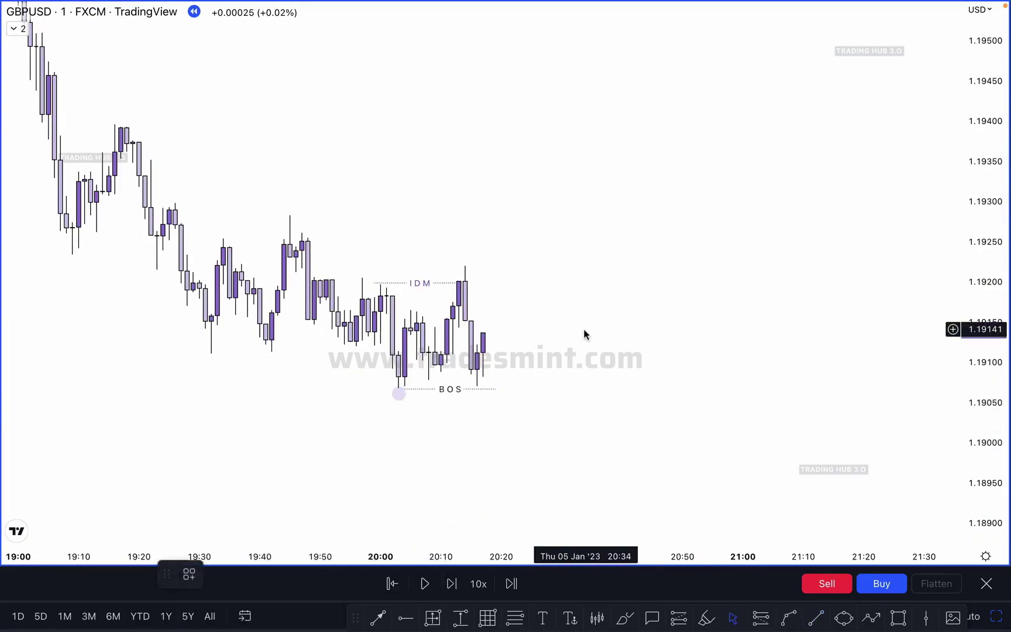
- Examine the decline from the confirmed high near 18:35 down to the new IDM and BOS levels
{"action": "left_click_drag", "start_coordinate": [584, 329], "coordinate": [588, 341]}
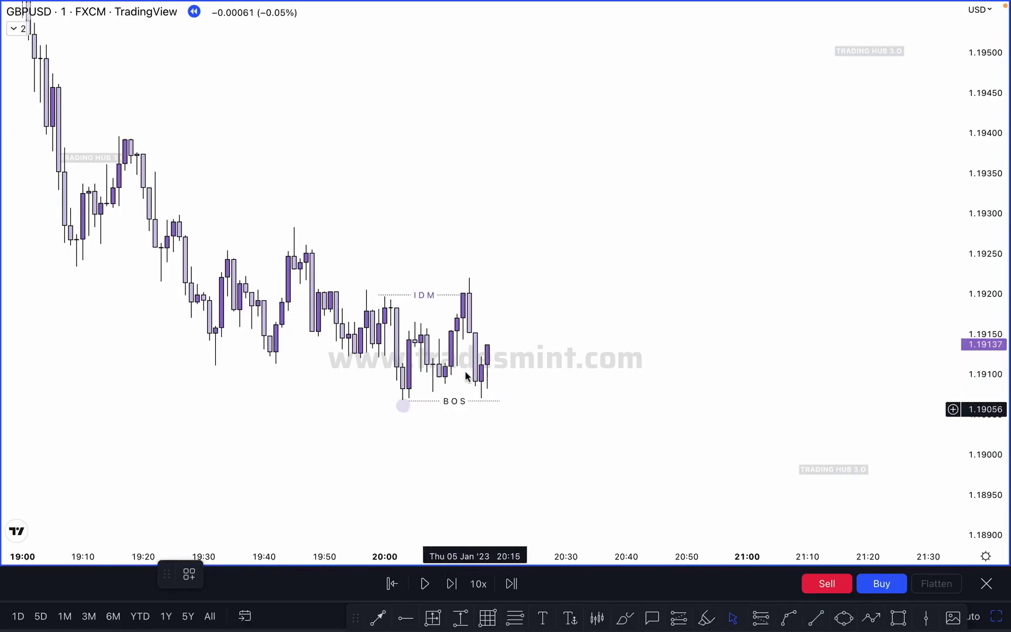
{"action": "scroll", "coordinate": [538, 220], "scroll_direction": "down", "scroll_amount": 3}
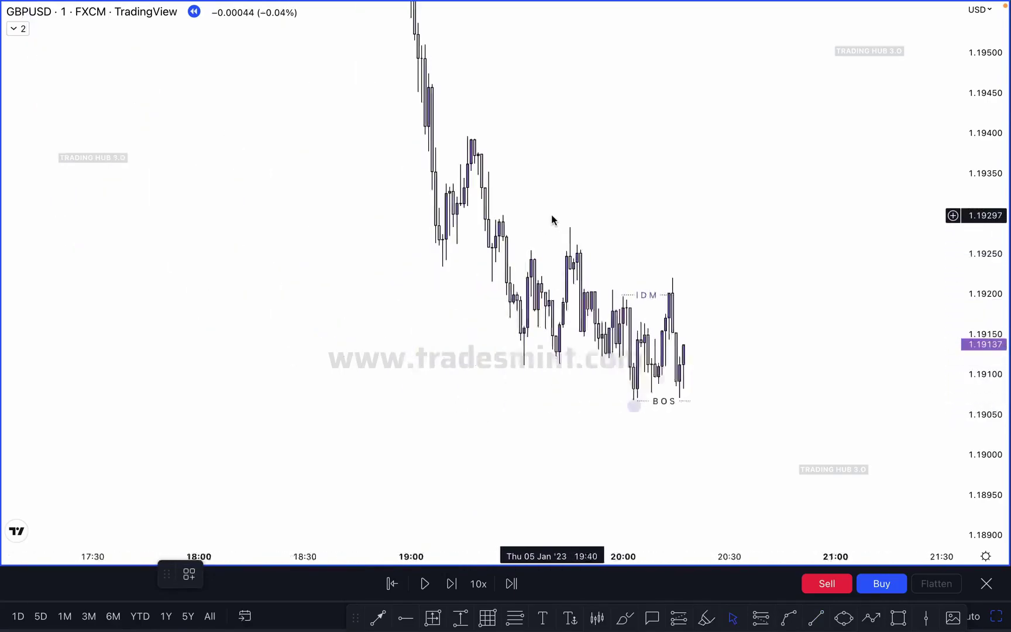
{"action": "scroll", "coordinate": [639, 246], "scroll_direction": "down", "scroll_amount": 2}
{"action": "scroll", "coordinate": [649, 272], "scroll_direction": "down", "scroll_amount": 1}
{"action": "left_click_drag", "start_coordinate": [972, 135], "coordinate": [958, 346]}
{"action": "left_click_drag", "start_coordinate": [725, 288], "coordinate": [598, 380]}
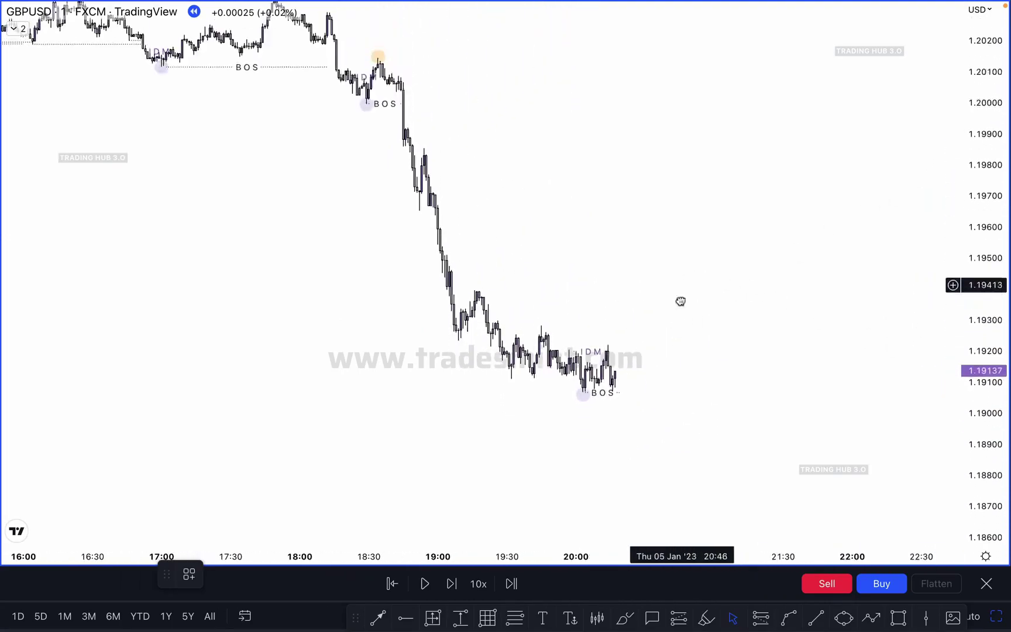
{"action": "left_click_drag", "start_coordinate": [440, 72], "coordinate": [416, 93]}
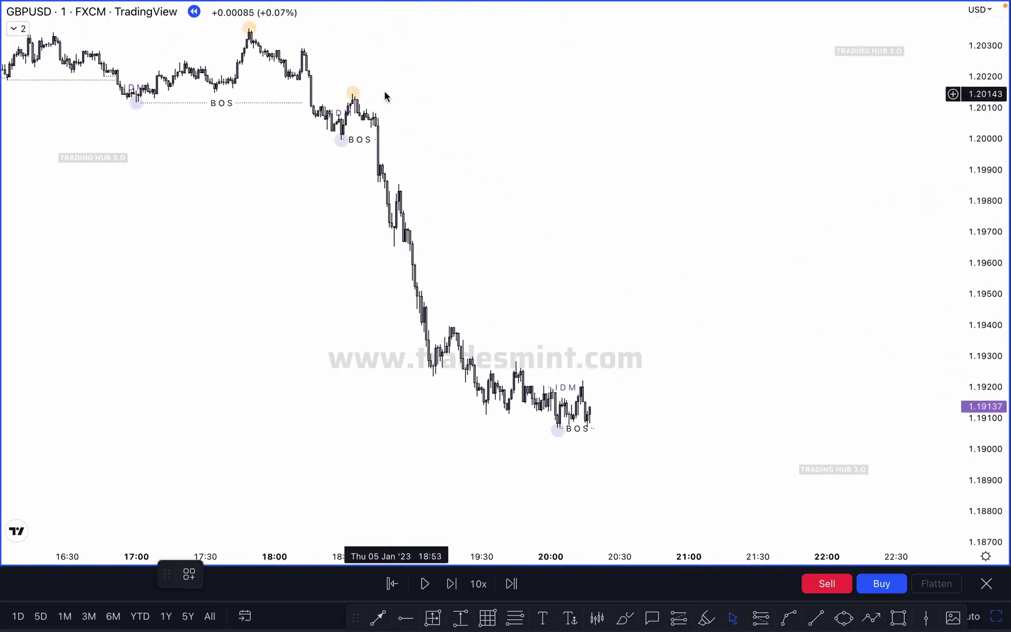
{"action": "scroll", "coordinate": [588, 412], "scroll_direction": "up", "scroll_amount": 3}
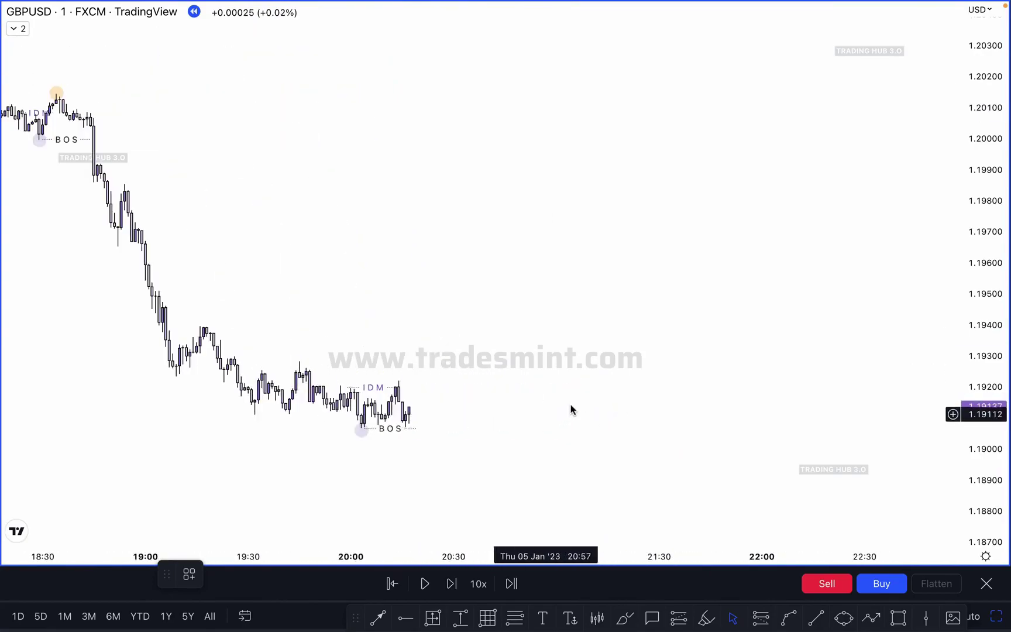
{"action": "scroll", "coordinate": [786, 370], "scroll_direction": "left", "scroll_amount": 2}
{"action": "left_click_drag", "start_coordinate": [976, 411], "coordinate": [977, 280]}
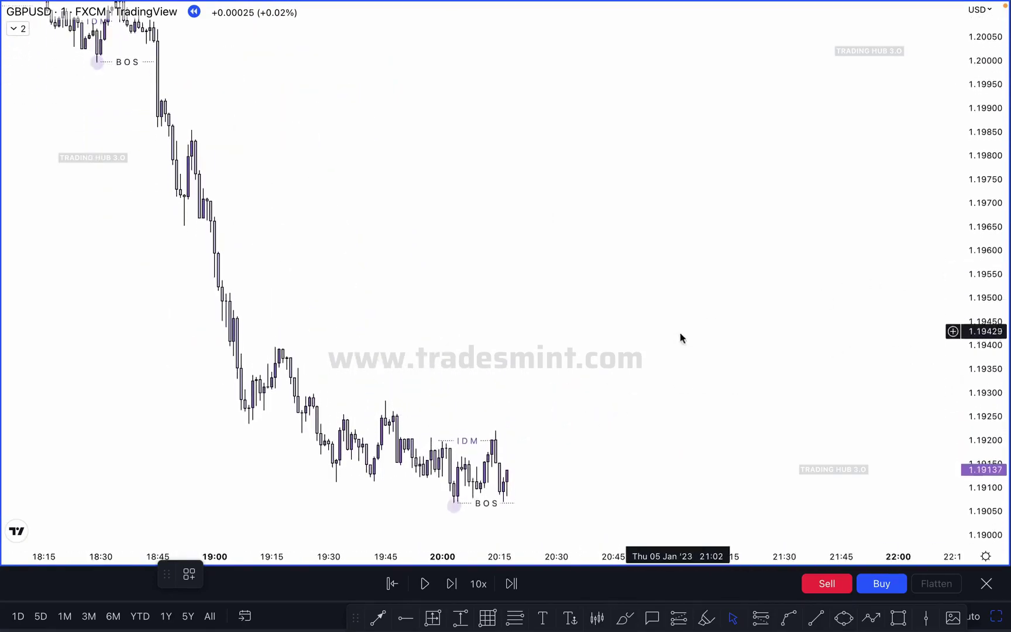
- Advance the replay to 20:30 and extend the 1.19067 BOS line to about 20:25
{"action": "left_click_drag", "start_coordinate": [707, 315], "coordinate": [774, 274]}
{"action": "scroll", "coordinate": [775, 274], "scroll_direction": "up", "scroll_amount": 1}
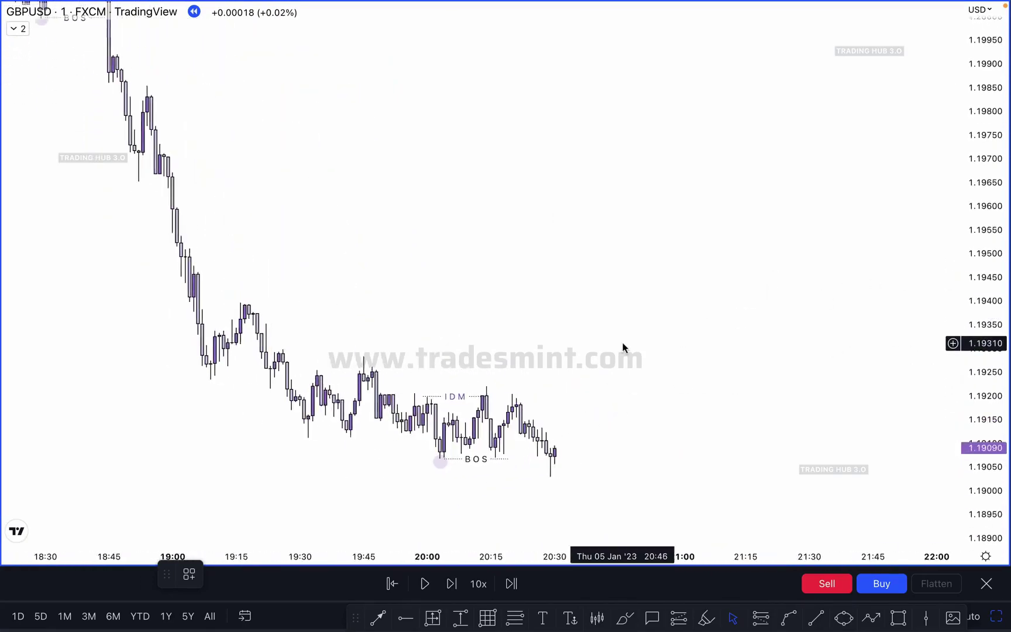
{"action": "scroll", "coordinate": [594, 327], "scroll_direction": "up", "scroll_amount": 1}
{"action": "left_click_drag", "start_coordinate": [594, 327], "coordinate": [686, 266]}
{"action": "scroll", "coordinate": [700, 293], "scroll_direction": "up", "scroll_amount": 1}
{"action": "left_click_drag", "start_coordinate": [984, 418], "coordinate": [982, 279]}
{"action": "left_click_drag", "start_coordinate": [679, 327], "coordinate": [669, 223]}
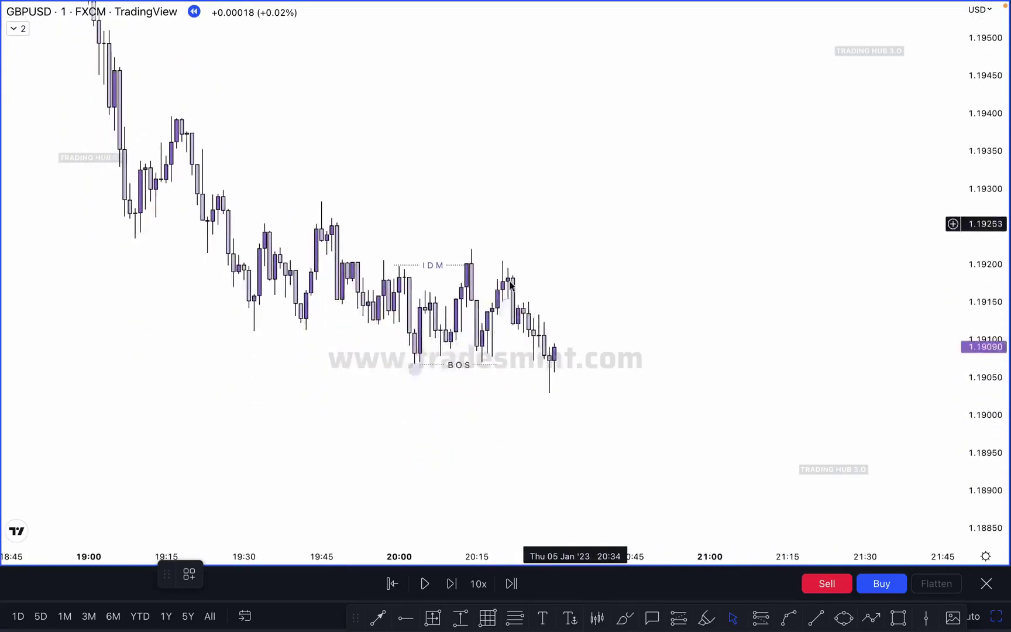
{"action": "left_click_drag", "start_coordinate": [497, 365], "coordinate": [526, 363]}
{"action": "left_click", "coordinate": [563, 367]}
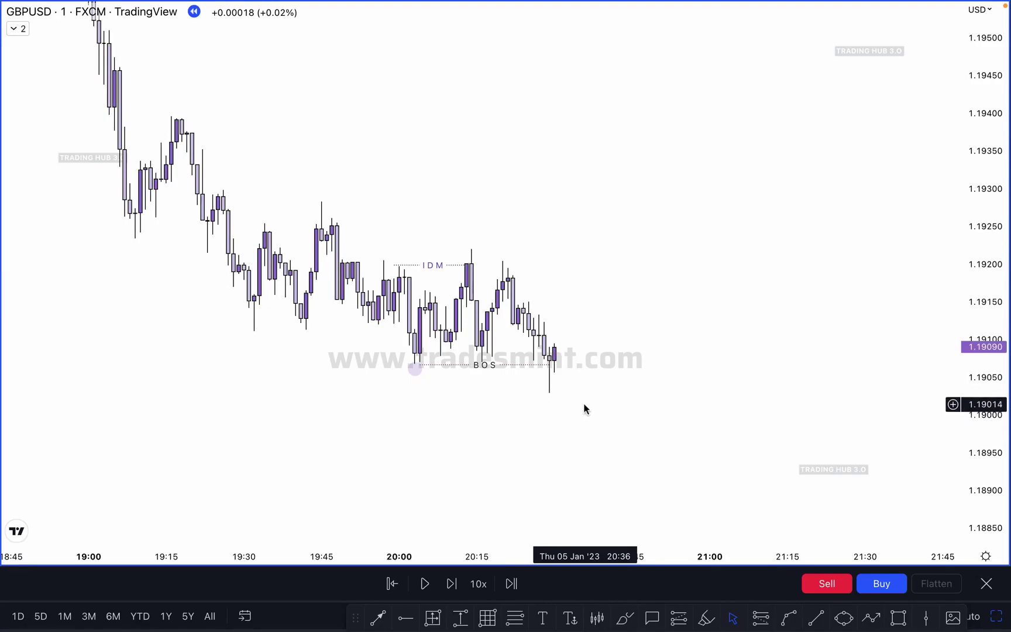
{"action": "left_click_drag", "start_coordinate": [550, 366], "coordinate": [529, 365]}
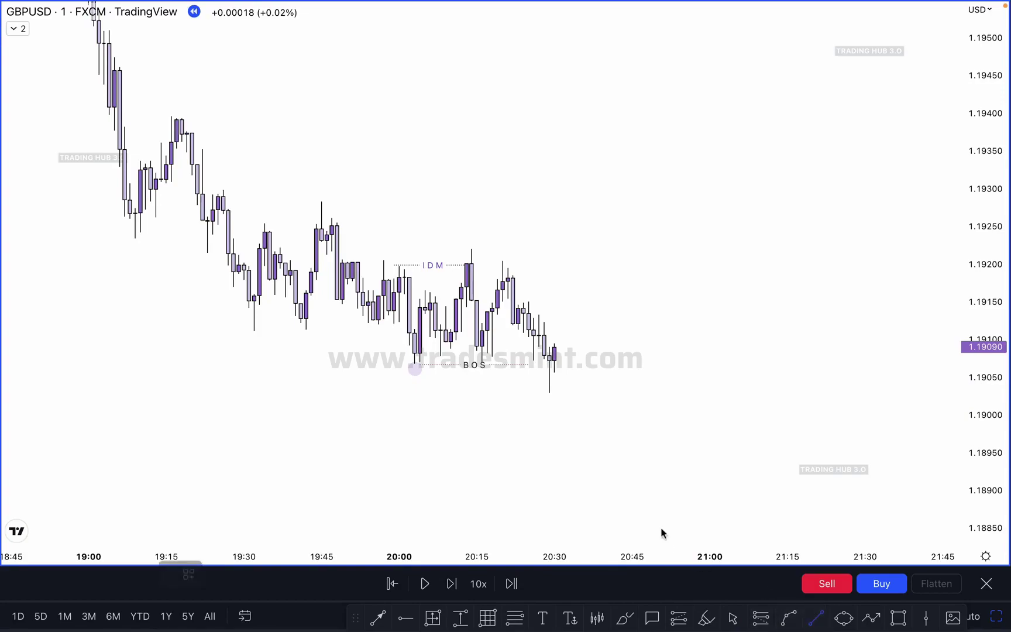
- Draw a line from the 20:29 wick low at 1.19029 to about 20:37 and shorten the BOS line to 20:19
{"action": "left_click", "coordinate": [549, 393]}
{"action": "left_click", "coordinate": [590, 393]}
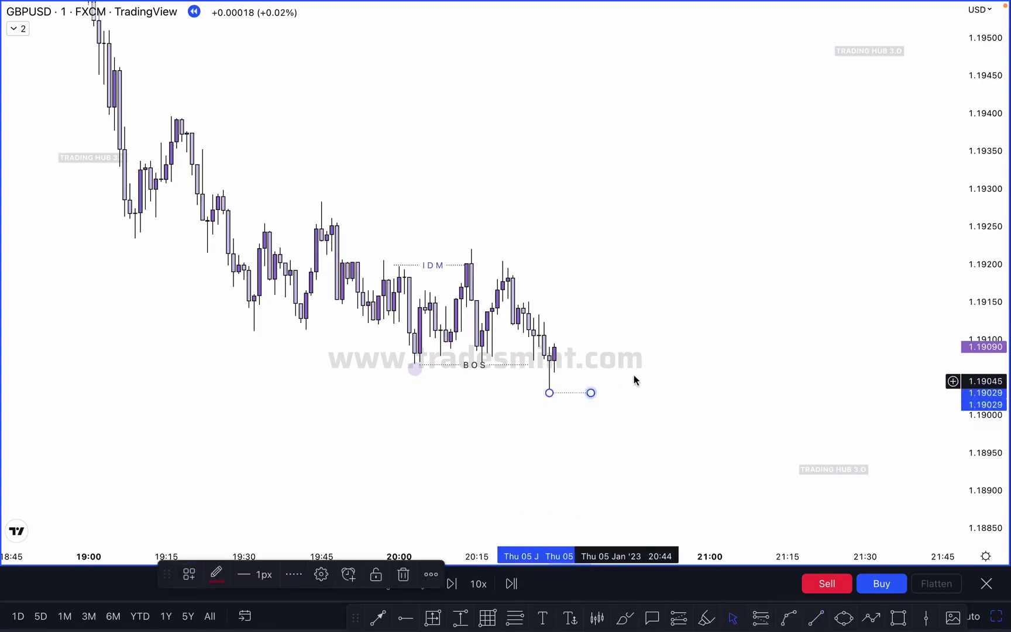
{"action": "left_click", "coordinate": [634, 380]}
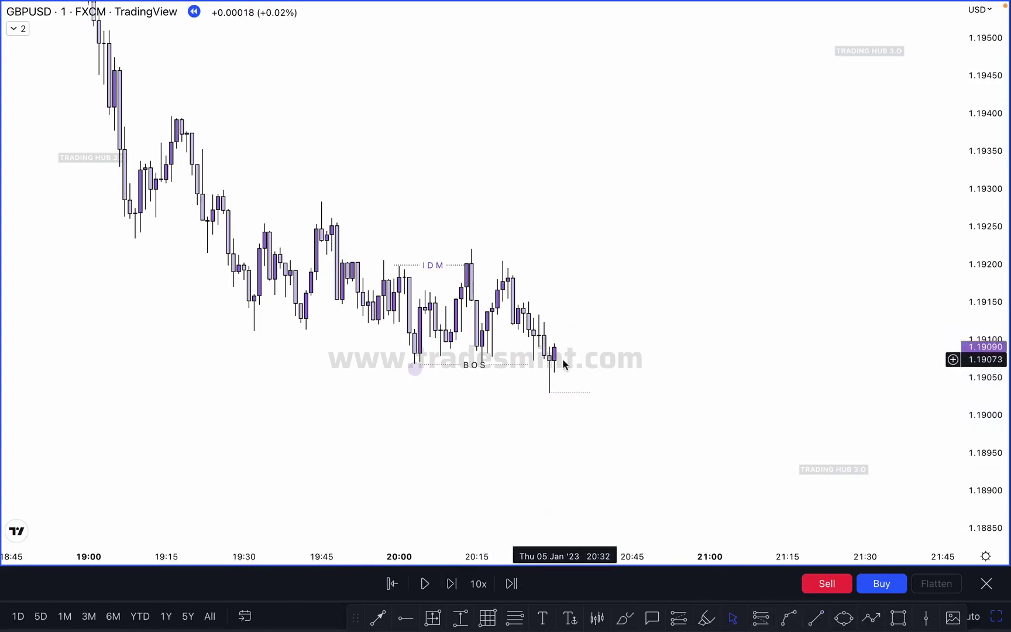
{"action": "left_click_drag", "start_coordinate": [529, 367], "coordinate": [497, 367]}
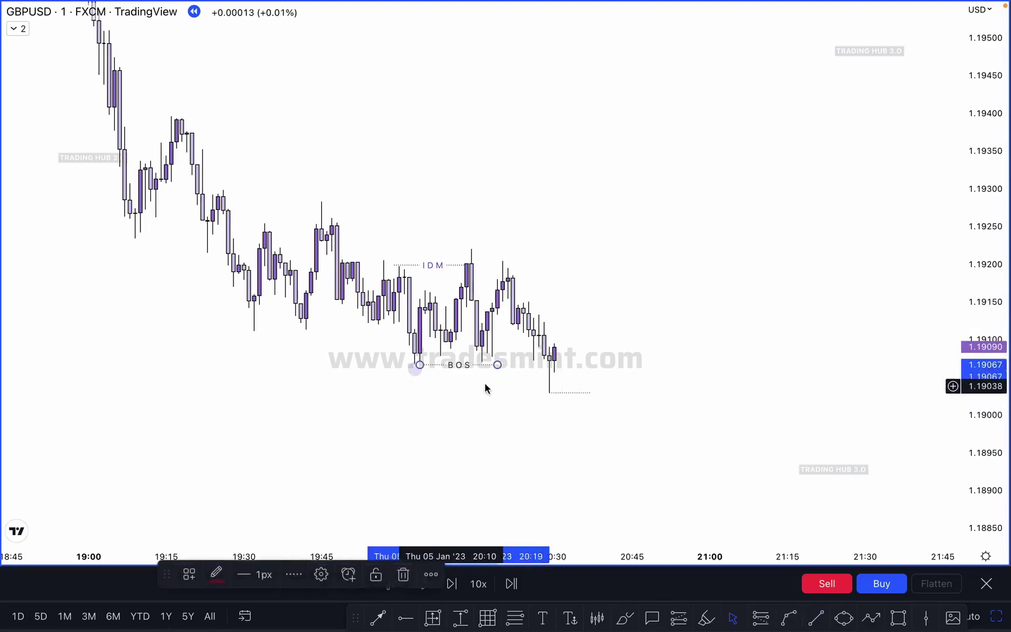
{"action": "left_click", "coordinate": [604, 351]}
- With the replay advanced to 20:35, trim the wick-low line to the candle breaking it and extend the BOS line to 20:24
{"action": "left_click", "coordinate": [452, 583]}
{"action": "left_click", "coordinate": [452, 583]}
{"action": "left_click", "coordinate": [451, 583]}
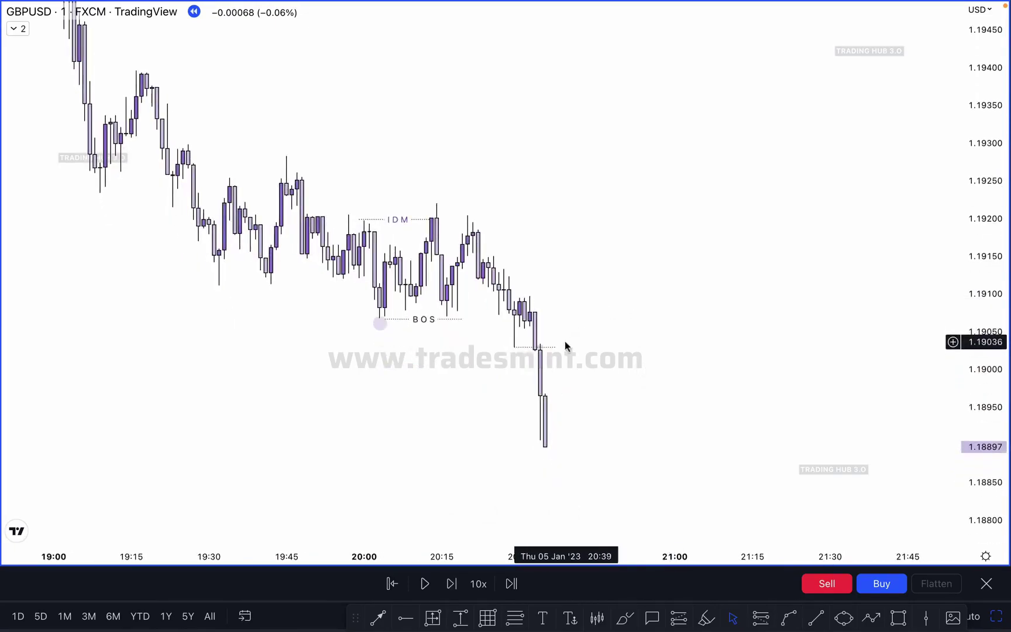
{"action": "left_click_drag", "start_coordinate": [556, 347], "coordinate": [540, 348]}
{"action": "left_click", "coordinate": [591, 335]}
{"action": "left_click_drag", "start_coordinate": [468, 320], "coordinate": [495, 320]}
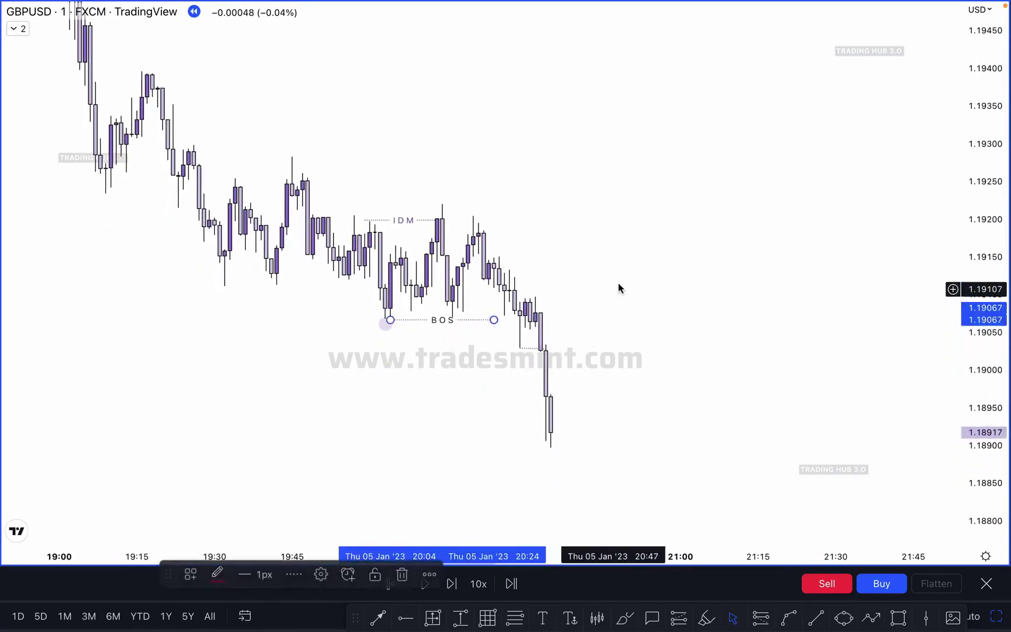
{"action": "left_click", "coordinate": [617, 283]}
- Copy the orange circle from the high near 18:35 onto the 20:14 high just above the IDM line
{"action": "left_click_drag", "start_coordinate": [639, 326], "coordinate": [680, 440]}
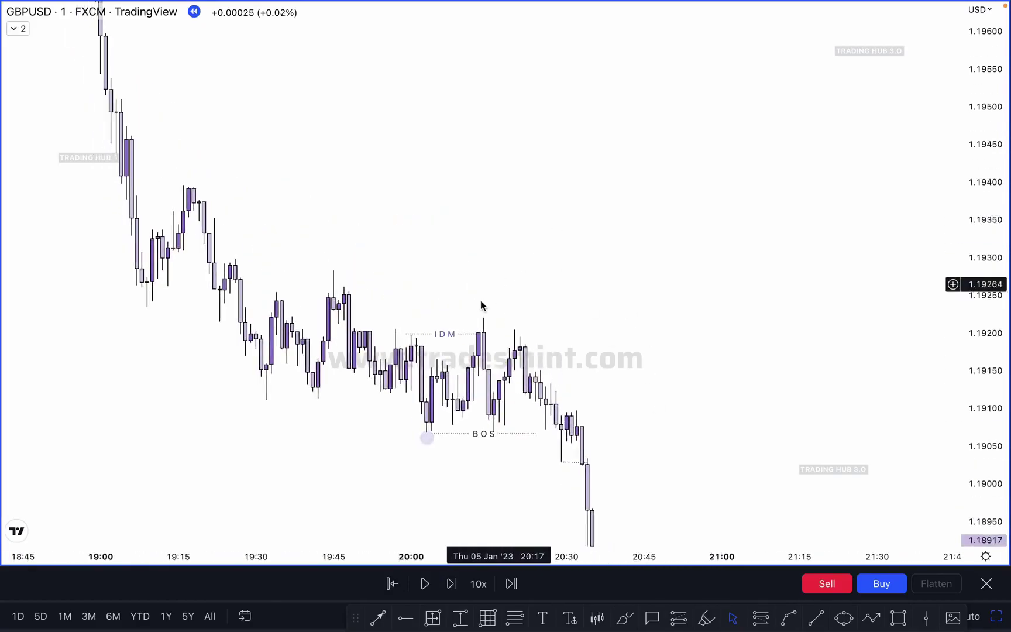
{"action": "scroll", "coordinate": [517, 302], "scroll_direction": "down", "scroll_amount": 5}
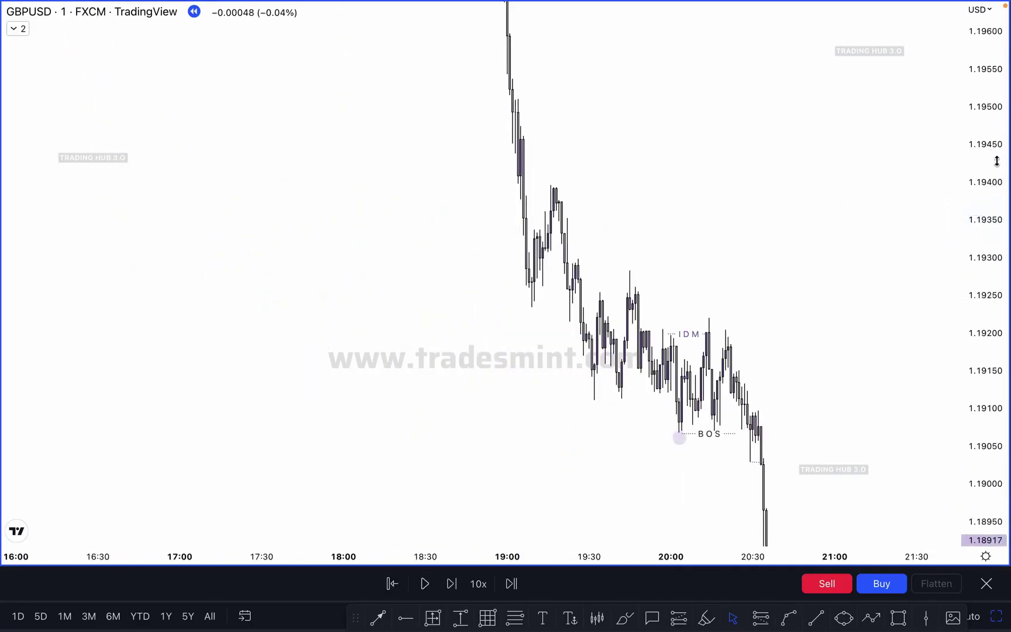
{"action": "left_click_drag", "start_coordinate": [996, 161], "coordinate": [992, 345]}
{"action": "left_click_drag", "start_coordinate": [760, 254], "coordinate": [691, 461]}
{"action": "left_click", "coordinate": [376, 67]}
{"action": "mouse_move", "coordinate": [376, 66]}
{"action": "left_mouse_down"}
{"action": "mouse_move", "coordinate": [617, 240]}
{"action": "mouse_move", "coordinate": [670, 500]}
{"action": "left_mouse_up"}
{"action": "left_click", "coordinate": [700, 461]}
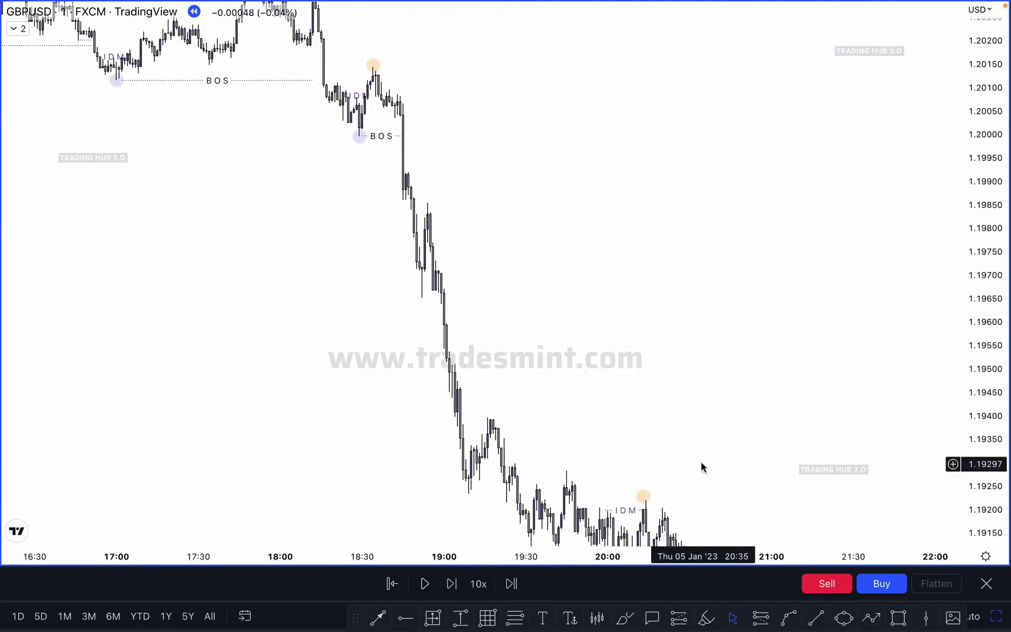
{"action": "left_click_drag", "start_coordinate": [701, 461], "coordinate": [644, 280]}
{"action": "scroll", "coordinate": [643, 280], "scroll_direction": "up", "scroll_amount": 2}
{"action": "left_click_drag", "start_coordinate": [643, 351], "coordinate": [595, 260]}
{"action": "scroll", "coordinate": [594, 253], "scroll_direction": "up", "scroll_amount": 1}
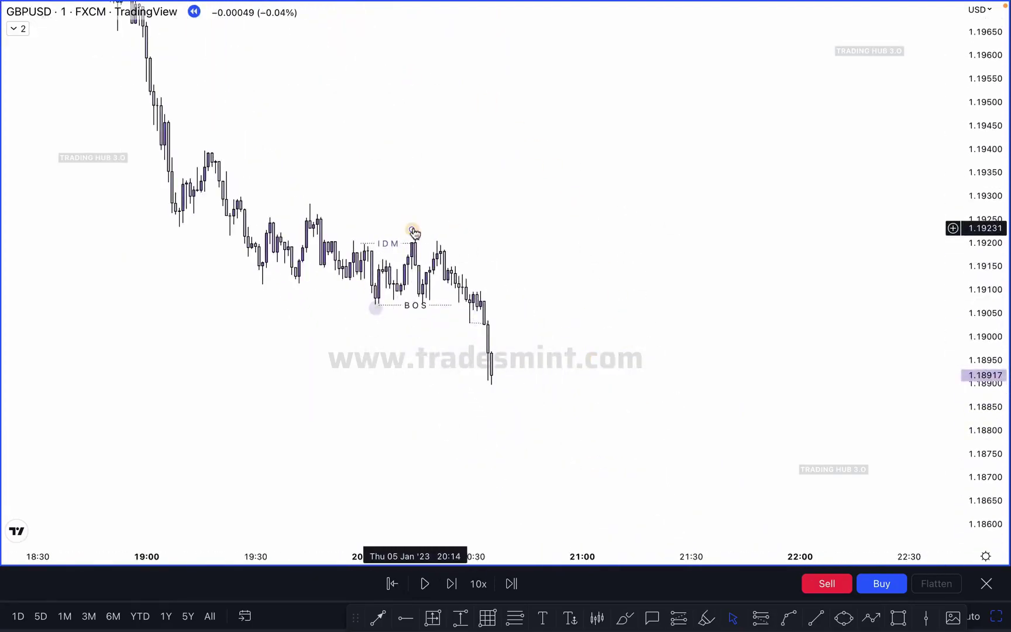
{"action": "left_click_drag", "start_coordinate": [419, 230], "coordinate": [416, 230]}
- Copy the IDM line onto the latest pullback high at about 1.1910 near 20:31
{"action": "scroll", "coordinate": [793, 207], "scroll_direction": "up", "scroll_amount": 1}
{"action": "left_click_drag", "start_coordinate": [998, 352], "coordinate": [986, 173]}
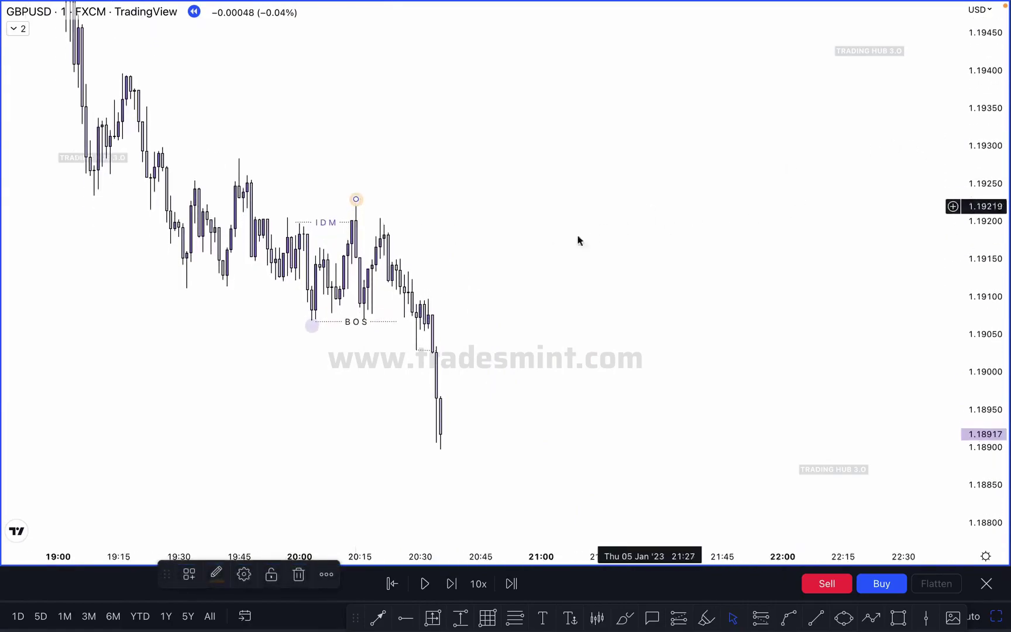
{"action": "left_click_drag", "start_coordinate": [581, 233], "coordinate": [668, 220]}
{"action": "scroll", "coordinate": [668, 220], "scroll_direction": "up", "scroll_amount": 1}
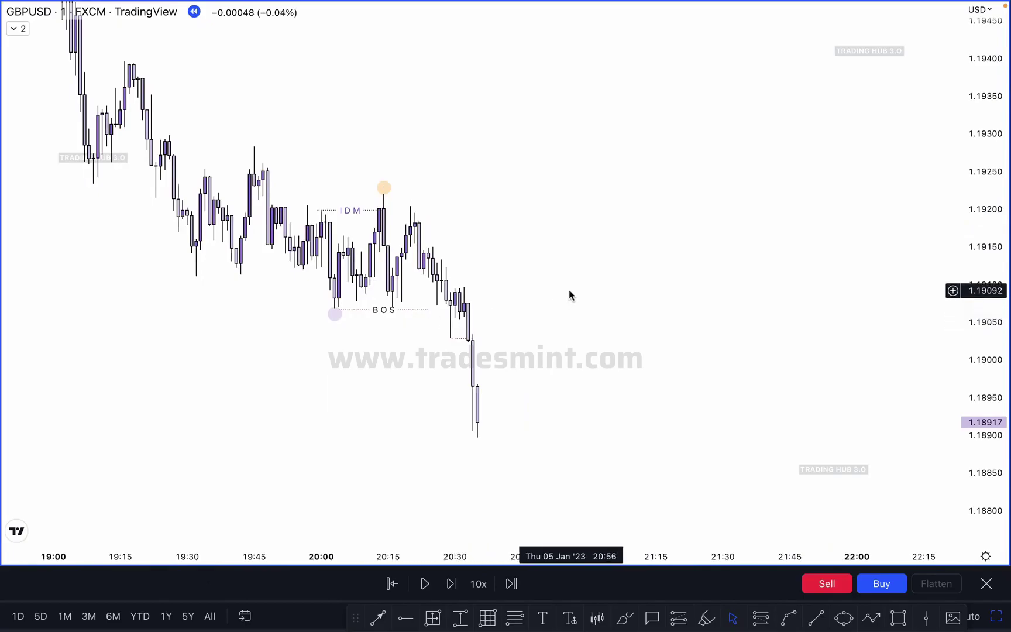
{"action": "scroll", "coordinate": [570, 294], "scroll_direction": "up", "scroll_amount": 1}
{"action": "left_click_drag", "start_coordinate": [445, 273], "coordinate": [516, 275]}
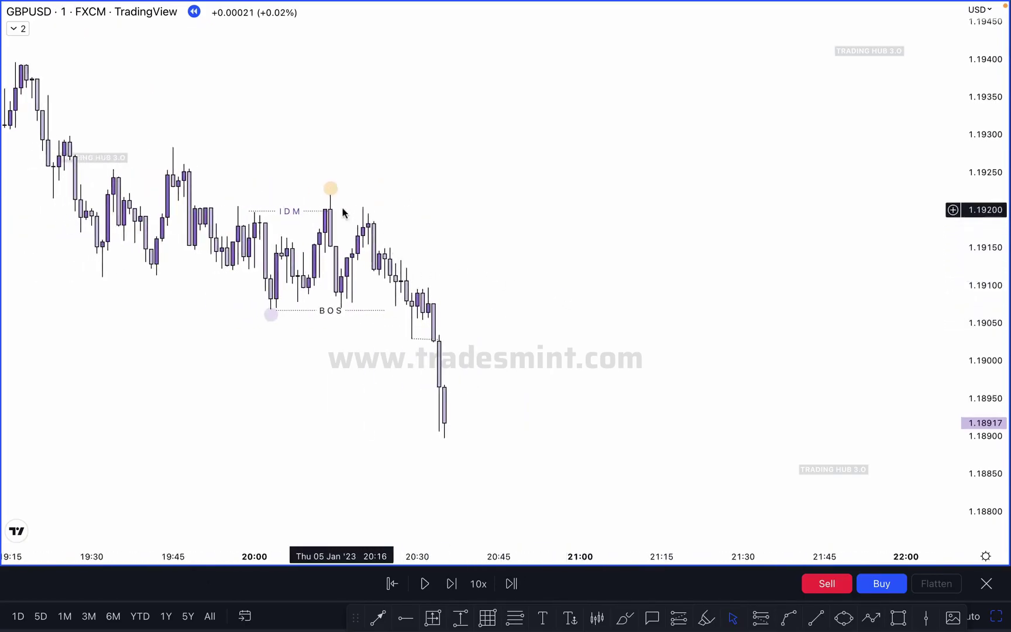
{"action": "left_click_drag", "start_coordinate": [491, 335], "coordinate": [553, 343]}
{"action": "left_click", "coordinate": [340, 225]}
{"action": "left_click_drag", "start_coordinate": [340, 226], "coordinate": [528, 305]}
{"action": "left_click", "coordinate": [540, 320]}
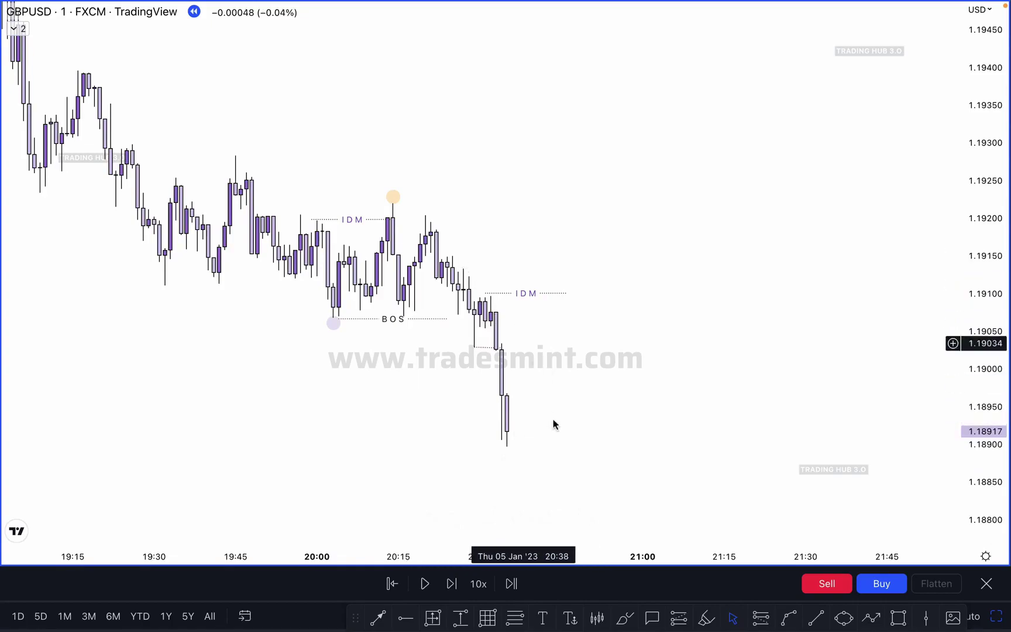
- Sketch a line across the 20:14 high and a projected rally breaking above it with the brush, and undo both strokes
{"action": "left_click", "coordinate": [628, 617]}
{"action": "left_click_drag", "start_coordinate": [396, 201], "coordinate": [617, 199]}
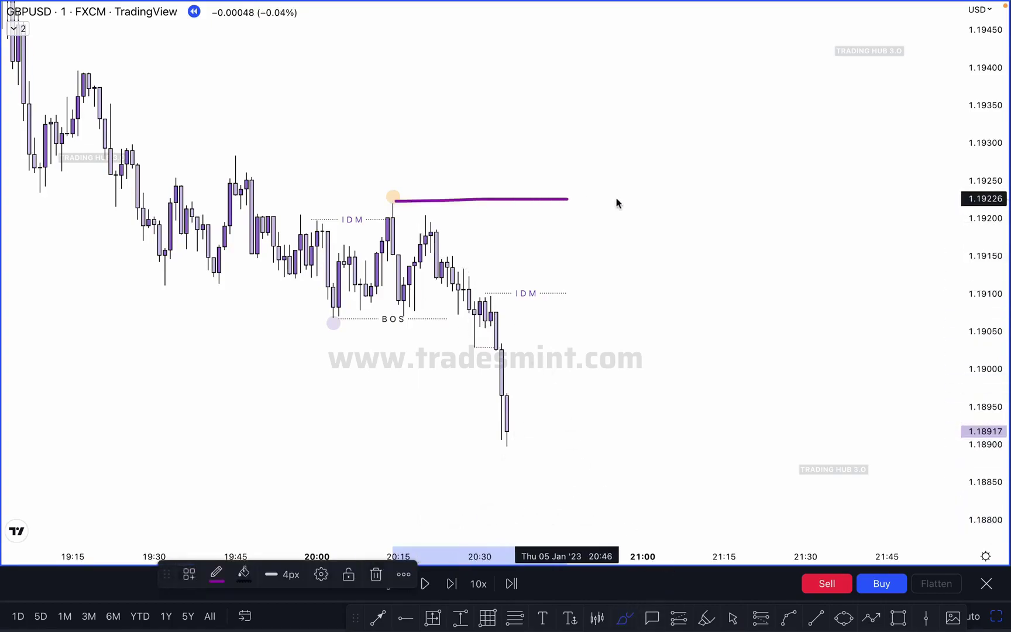
{"action": "mouse_move", "coordinate": [514, 446]}
{"action": "left_mouse_down"}
{"action": "mouse_move", "coordinate": [592, 301]}
{"action": "mouse_move", "coordinate": [643, 164]}
{"action": "left_mouse_up"}
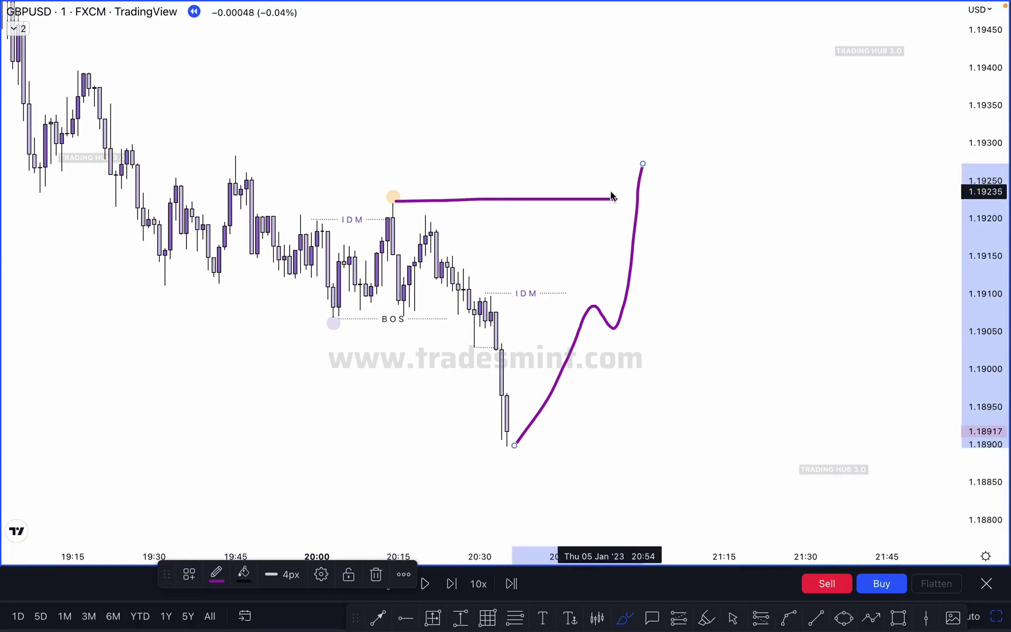
{"action": "key", "text": "super+z"}
{"action": "key", "text": "super+z"}
{"action": "key", "text": "Escape"}
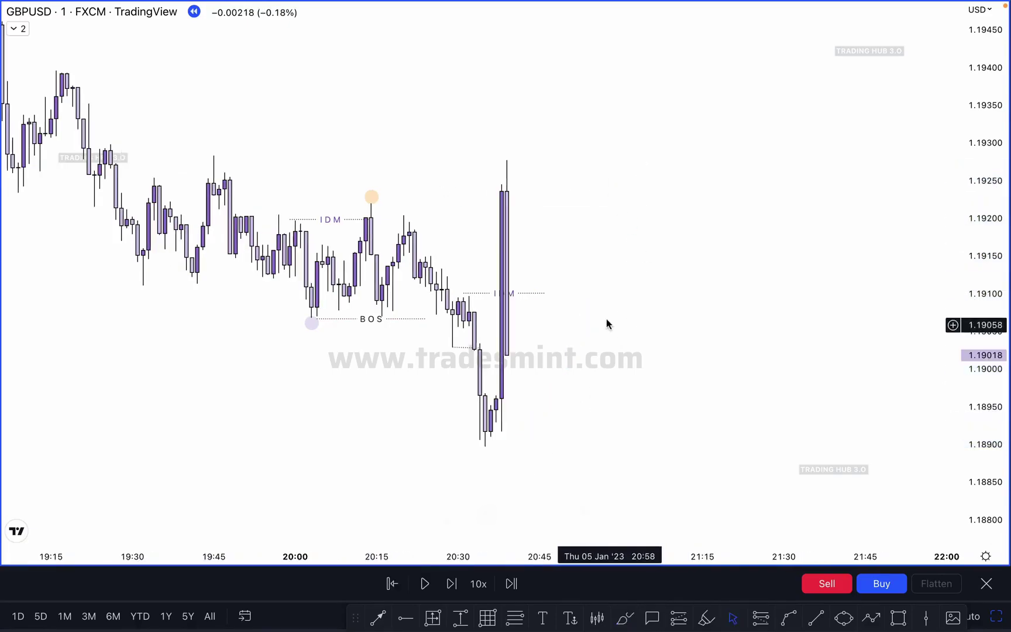
- Advance the replay to 20:39 and shorten the 1.1910 IDM line to end at the large bullish candle near 20:38
{"action": "left_click_drag", "start_coordinate": [546, 293], "coordinate": [512, 299]}
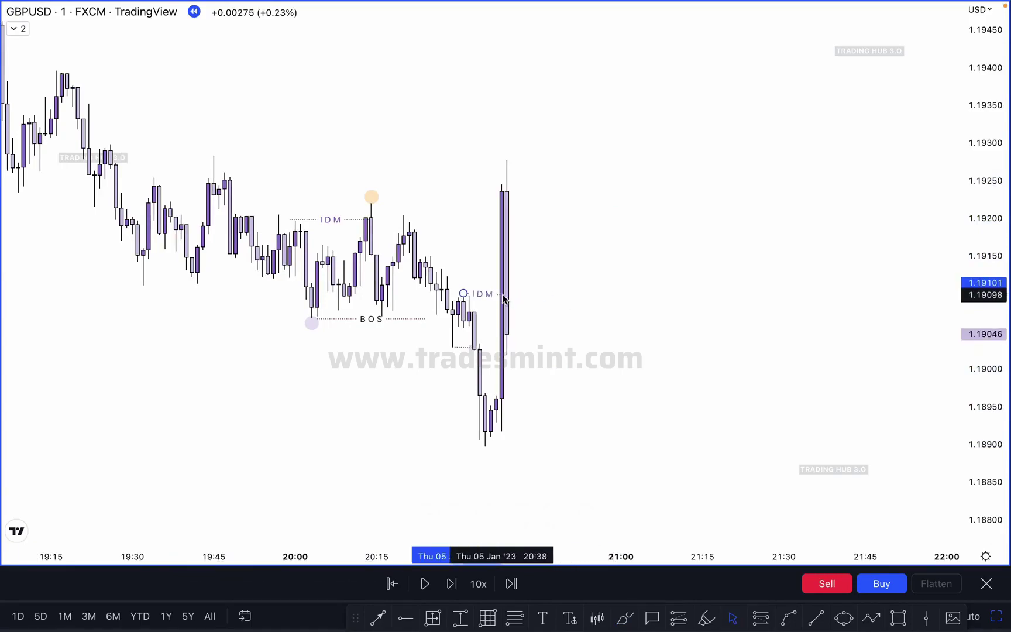
- Finish shortening the IDM line and mark the low near 1.1890 at about 20:35 with a purple highlighter dot
{"action": "left_click", "coordinate": [502, 294]}
{"action": "left_click", "coordinate": [617, 264]}
{"action": "left_click_drag", "start_coordinate": [617, 255], "coordinate": [616, 244]}
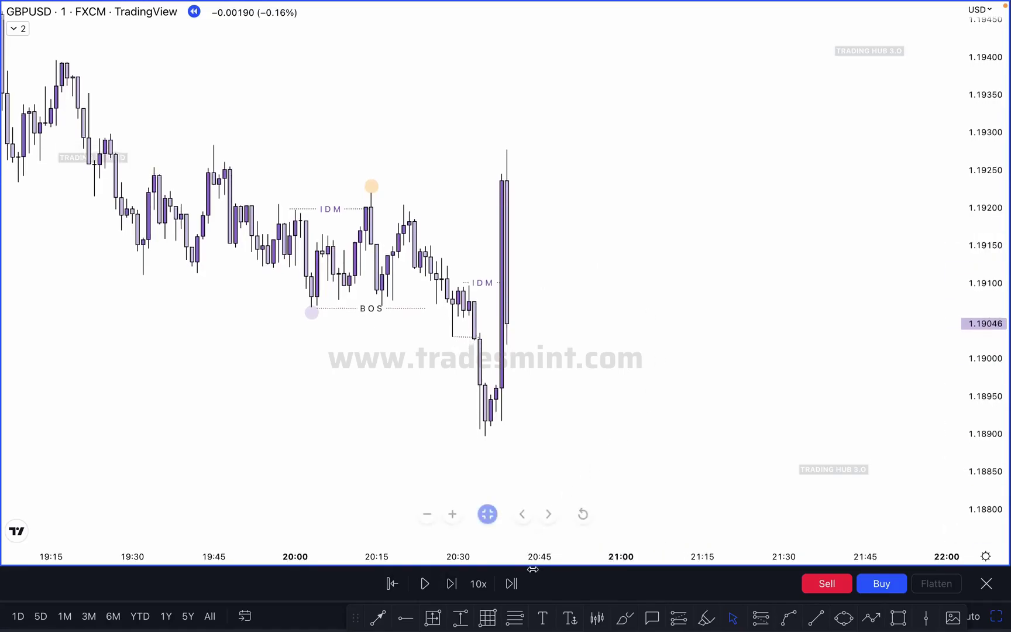
{"action": "left_click", "coordinate": [706, 617]}
{"action": "left_click", "coordinate": [485, 434]}
{"action": "left_click", "coordinate": [657, 346]}
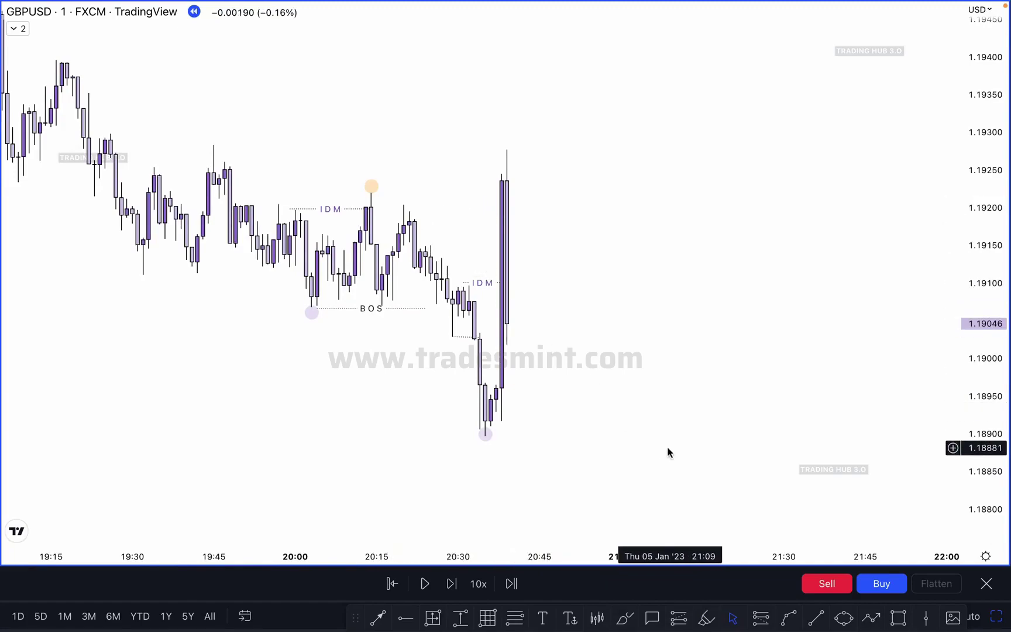
- Draw a trend line at 1.19220 from the 20:14 high to 20:37 and apply the CHoCH drawing template to it
{"action": "left_click", "coordinate": [817, 617]}
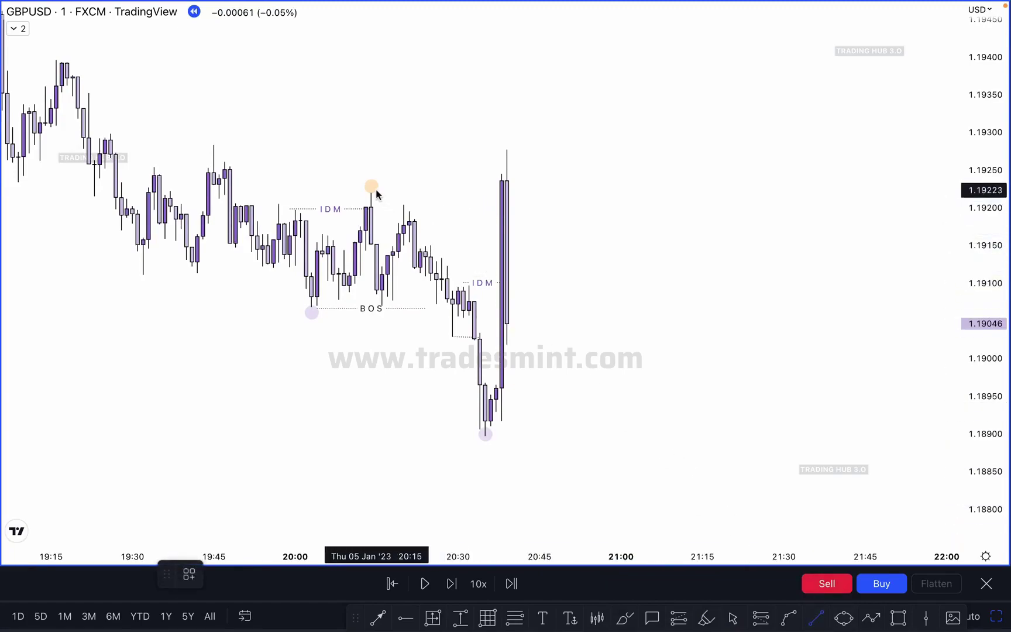
{"action": "left_click", "coordinate": [371, 192]}
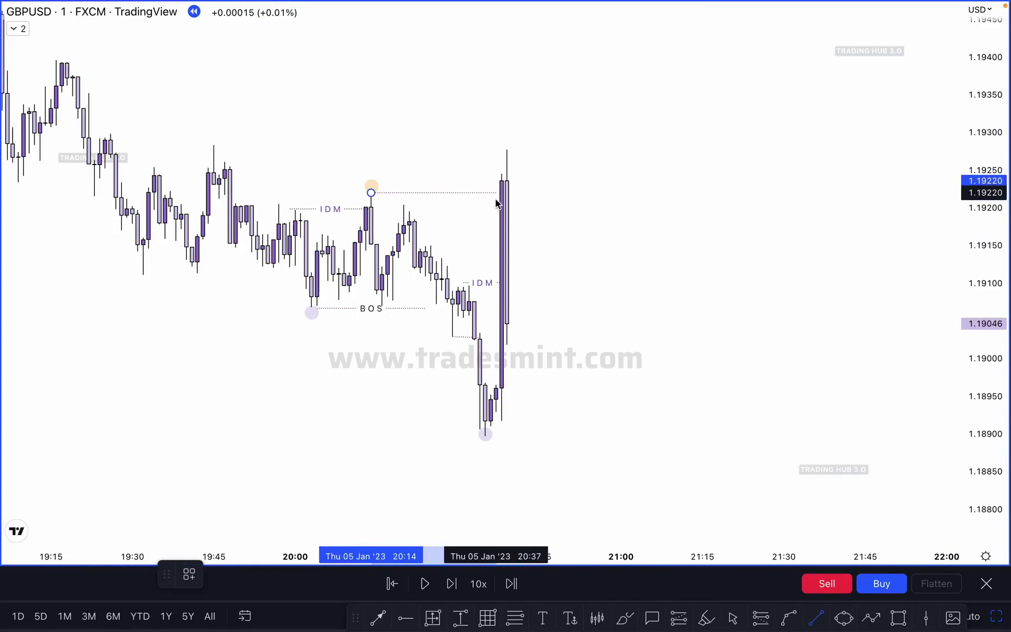
{"action": "left_click", "coordinate": [496, 199]}
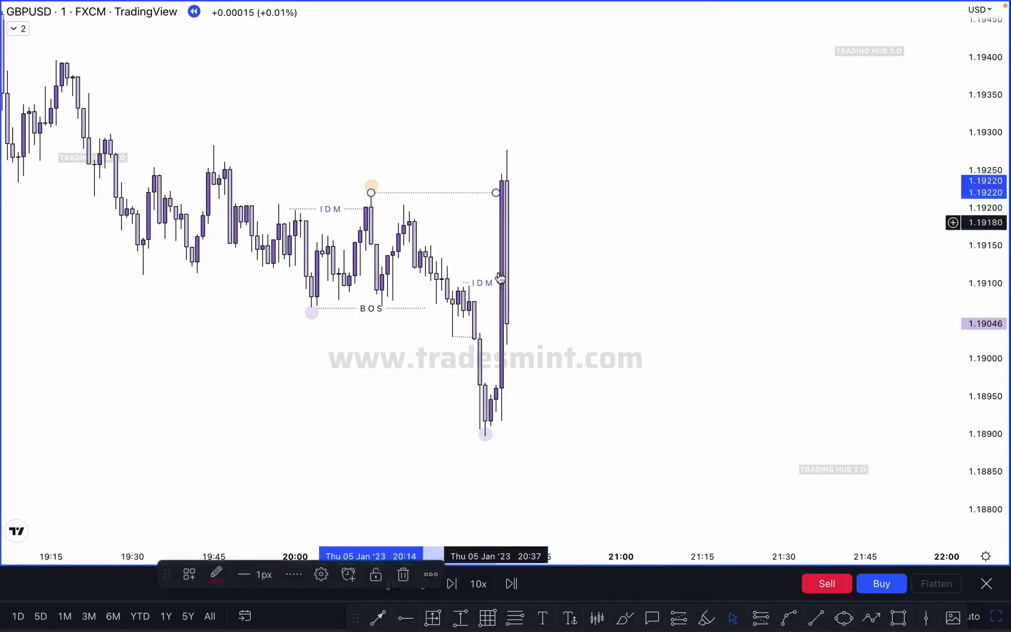
{"action": "left_click", "coordinate": [190, 576]}
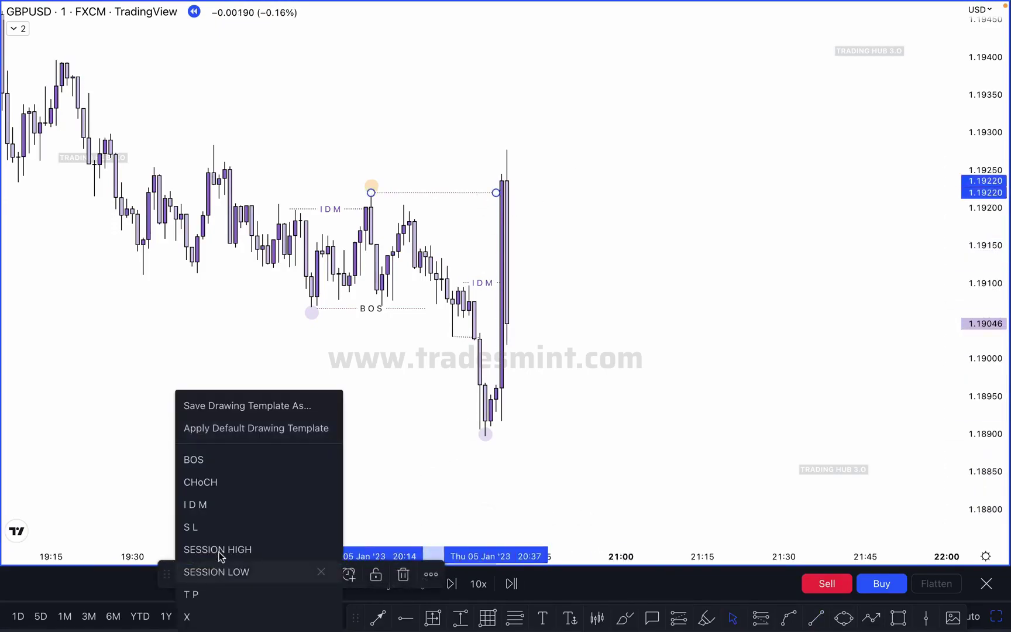
{"action": "left_click", "coordinate": [232, 487]}
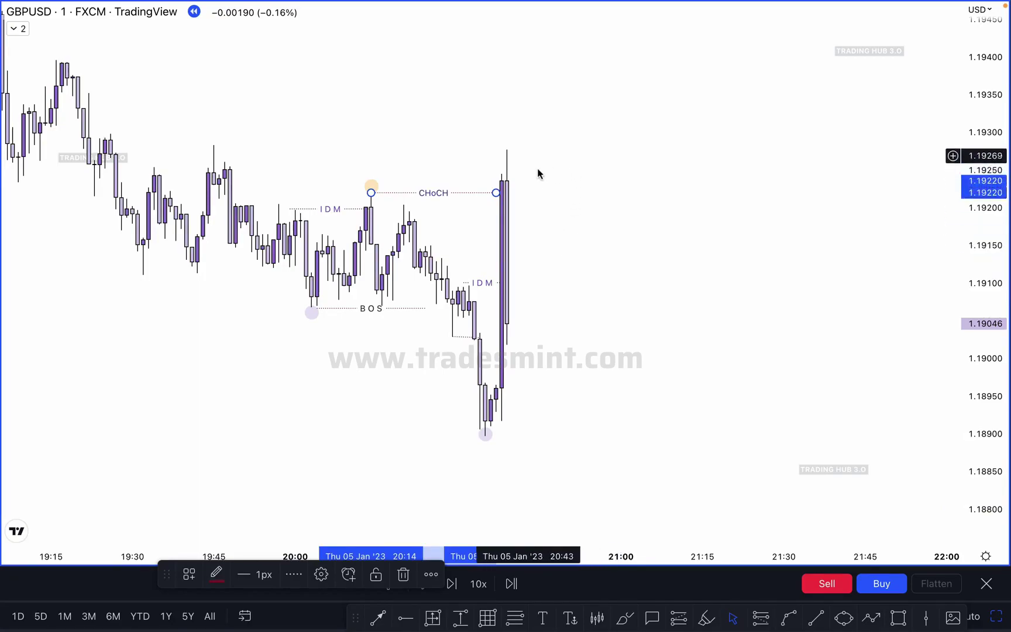
- Sketch a projected pullback and rally with two horizontal level marks using the brush, and undo all the strokes
{"action": "left_click", "coordinate": [624, 617]}
{"action": "mouse_move", "coordinate": [497, 130]}
{"action": "left_mouse_down"}
{"action": "mouse_move", "coordinate": [562, 250]}
{"action": "mouse_move", "coordinate": [703, 47]}
{"action": "mouse_move", "coordinate": [758, 30]}
{"action": "left_mouse_up"}
{"action": "left_click_drag", "start_coordinate": [668, 145], "coordinate": [735, 145]}
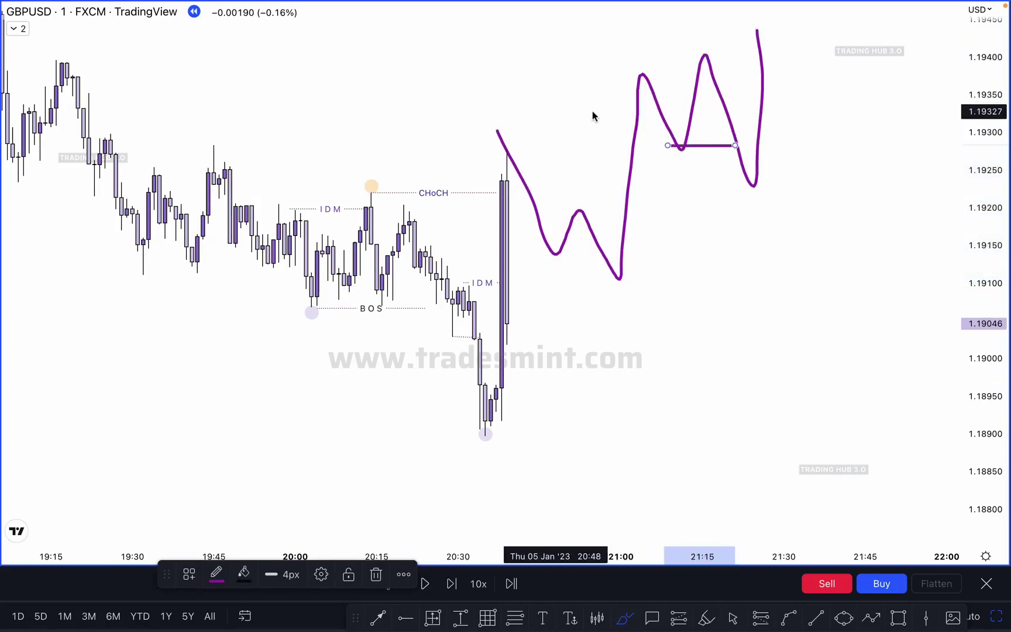
{"action": "left_click_drag", "start_coordinate": [689, 53], "coordinate": [790, 53]}
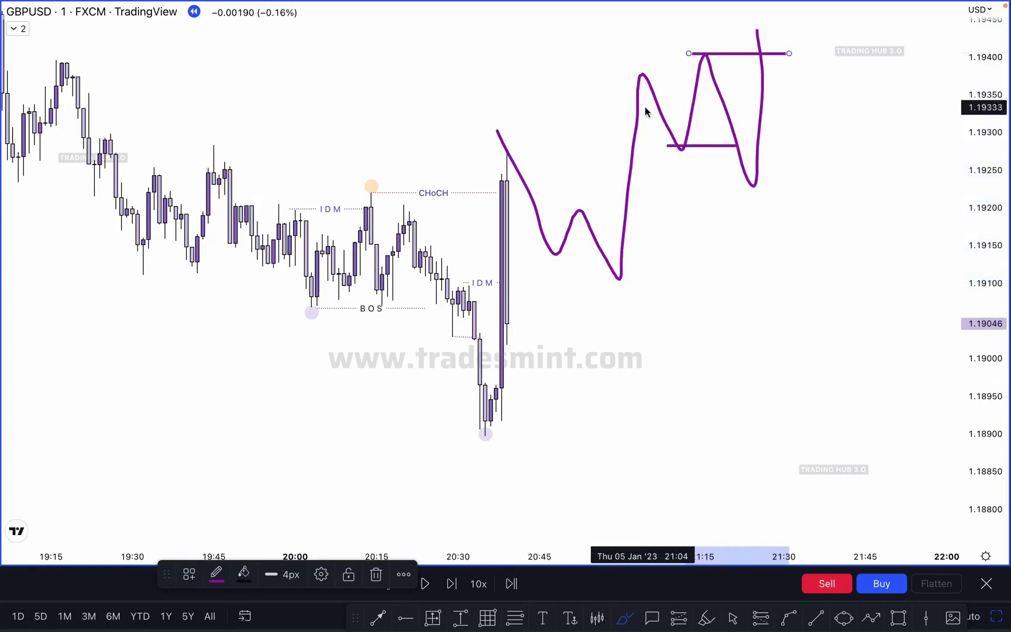
{"action": "key", "text": "super+z"}
{"action": "key", "text": "super+z"}
{"action": "key", "text": "super+z"}
{"action": "key", "text": "super+z"}
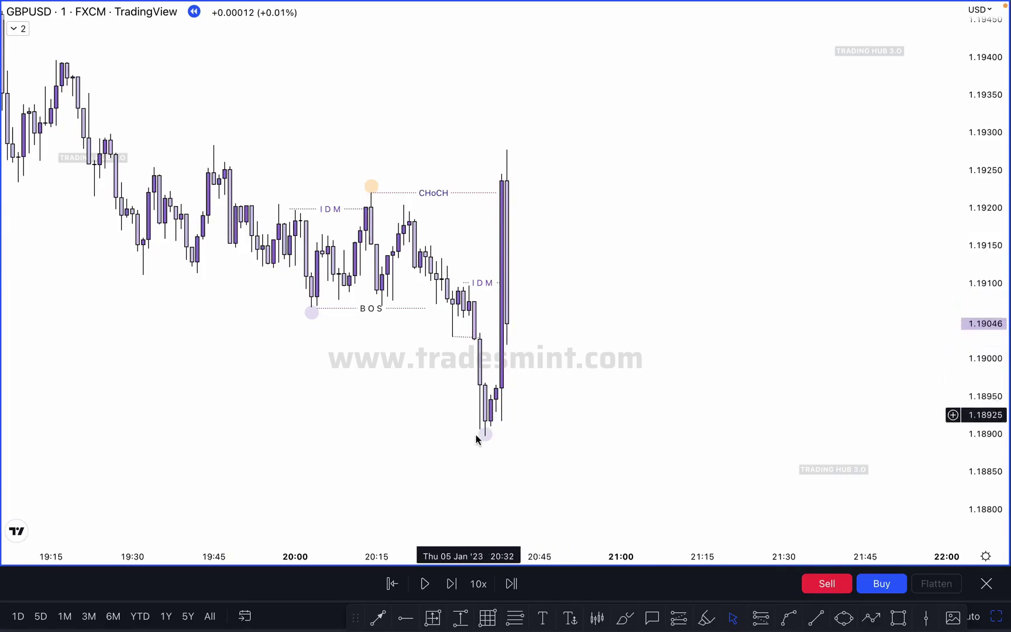
- Brush marks across the 20:35 candle's high and low and around the candles inside its range, and undo them
{"action": "scroll", "coordinate": [540, 352], "scroll_direction": "up", "scroll_amount": 4}
{"action": "left_click_drag", "start_coordinate": [472, 355], "coordinate": [767, 302]}
{"action": "left_click_drag", "start_coordinate": [998, 396], "coordinate": [998, 228]}
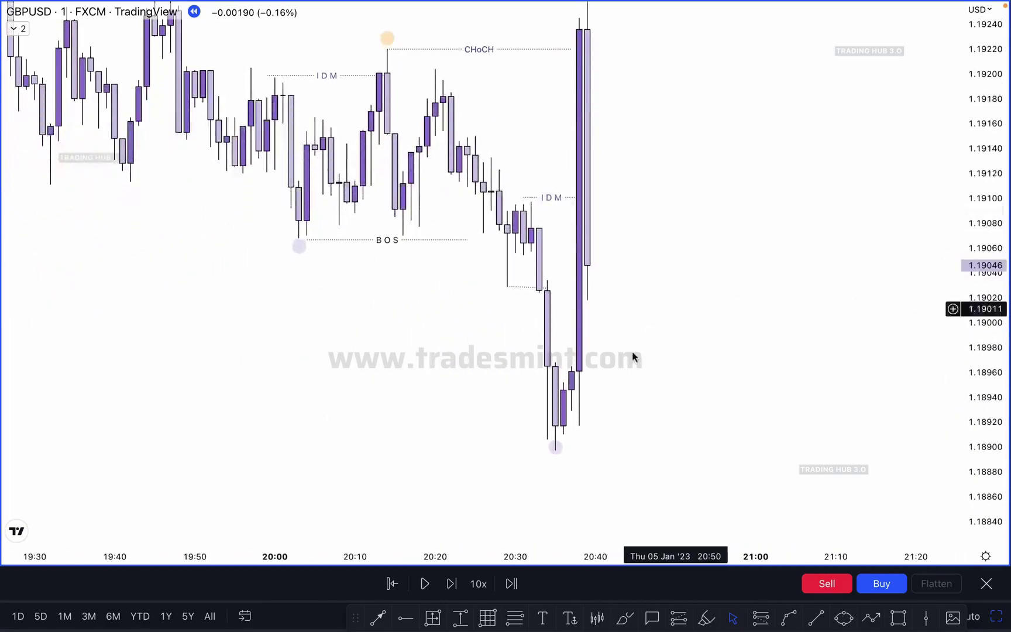
{"action": "mouse_move", "coordinate": [638, 313]}
{"action": "left_mouse_down"}
{"action": "mouse_move", "coordinate": [648, 354]}
{"action": "mouse_move", "coordinate": [668, 354]}
{"action": "left_mouse_up"}
{"action": "scroll", "coordinate": [653, 353], "scroll_direction": "up", "scroll_amount": 1}
{"action": "left_click", "coordinate": [625, 618]}
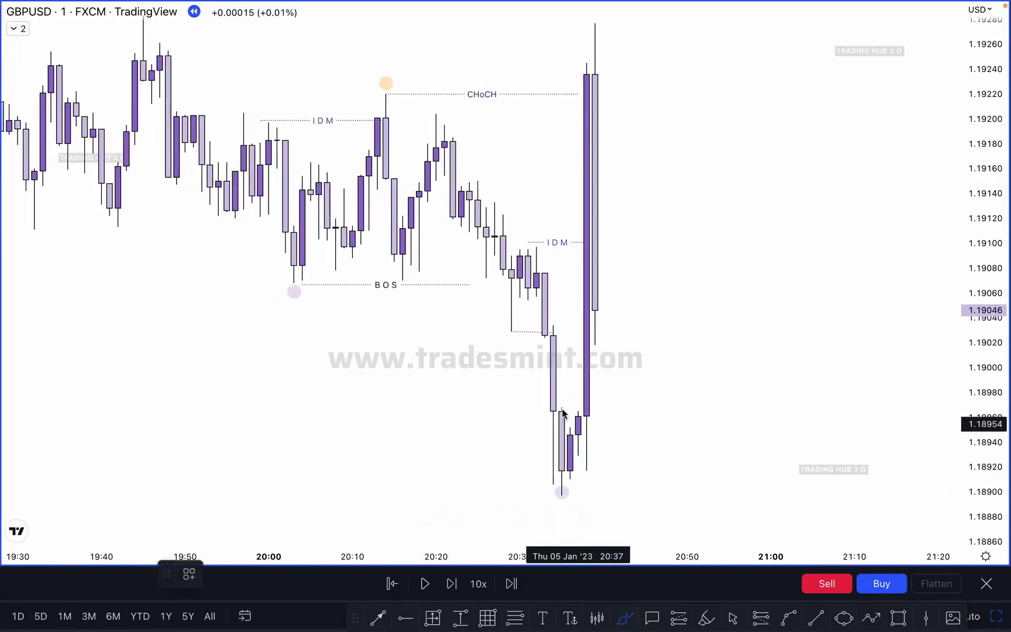
{"action": "left_click_drag", "start_coordinate": [556, 406], "coordinate": [570, 407]}
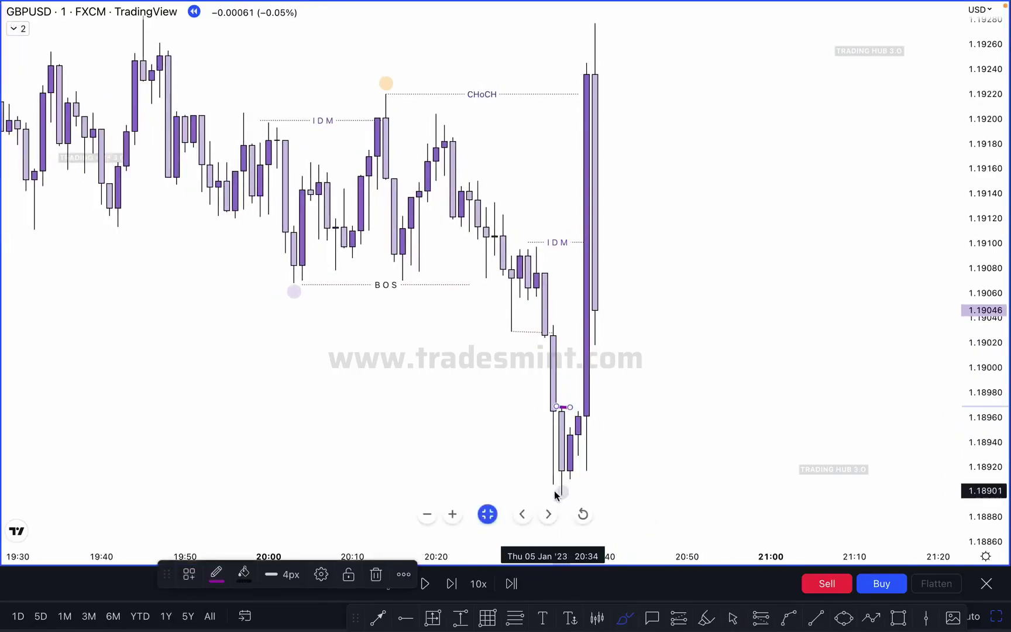
{"action": "mouse_move", "coordinate": [589, 411]}
{"action": "left_mouse_down"}
{"action": "mouse_move", "coordinate": [598, 485]}
{"action": "mouse_move", "coordinate": [562, 456]}
{"action": "left_mouse_up"}
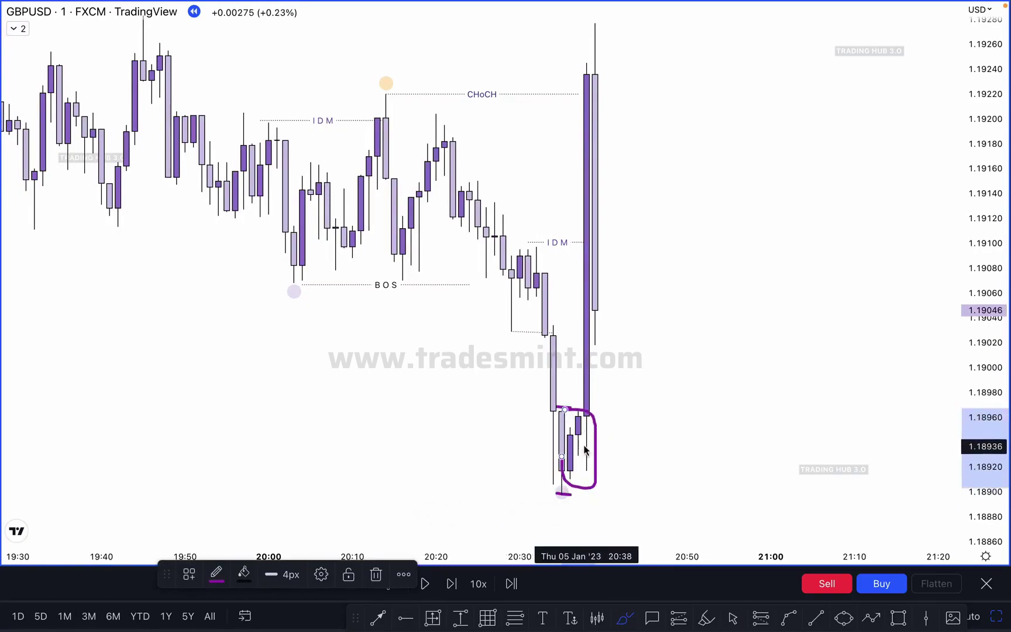
{"action": "key", "text": "super+z"}
{"action": "key", "text": "super+z"}
{"action": "key", "text": "super+z"}
{"action": "scroll", "coordinate": [761, 280], "scroll_direction": "down", "scroll_amount": 2}
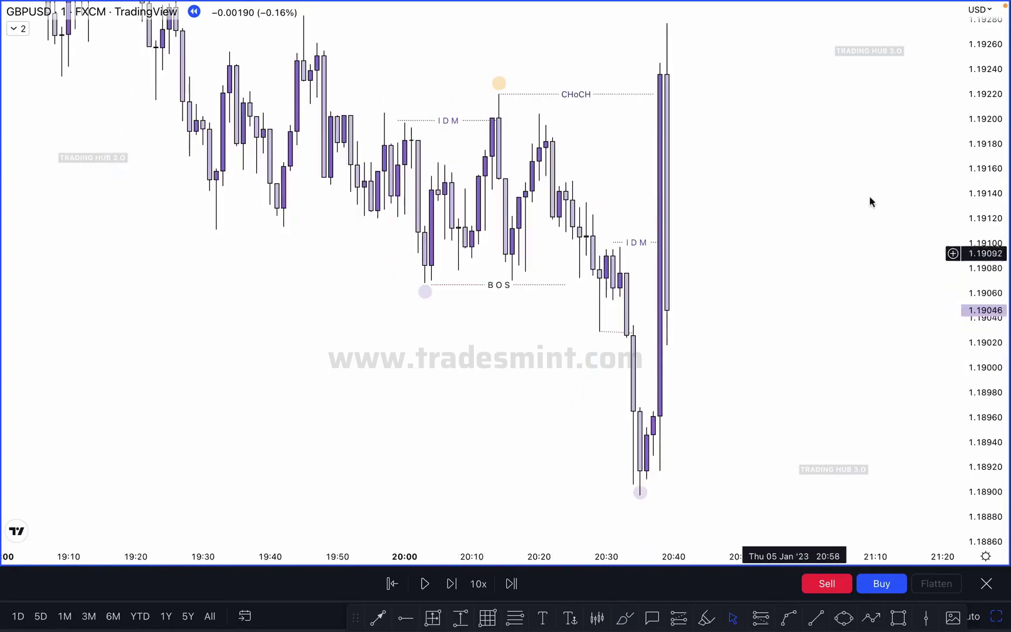
- Sketch a projected drop below the 20:35 low and a line across that low with the brush, and undo both strokes
{"action": "left_click_drag", "start_coordinate": [986, 161], "coordinate": [985, 275]}
{"action": "left_click_drag", "start_coordinate": [709, 189], "coordinate": [516, 194]}
{"action": "left_click_drag", "start_coordinate": [634, 295], "coordinate": [659, 287]}
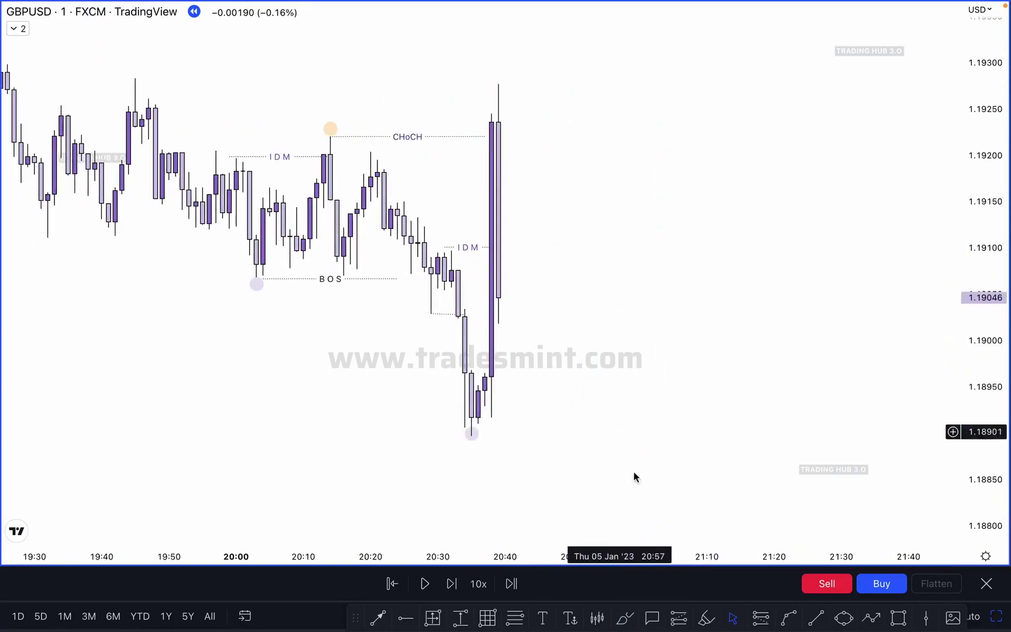
{"action": "left_click", "coordinate": [626, 618]}
{"action": "mouse_move", "coordinate": [494, 187]}
{"action": "left_mouse_down"}
{"action": "mouse_move", "coordinate": [598, 366]}
{"action": "mouse_move", "coordinate": [613, 456]}
{"action": "left_mouse_up"}
{"action": "left_click_drag", "start_coordinate": [470, 433], "coordinate": [565, 434]}
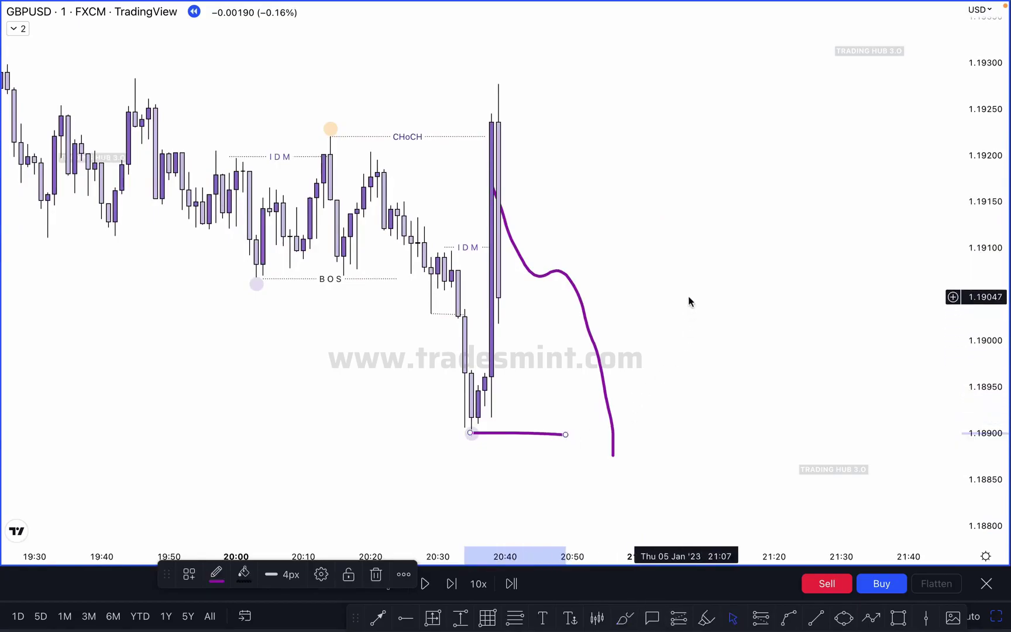
{"action": "key", "text": "ctrl+z"}
{"action": "key", "text": "ctrl+z"}
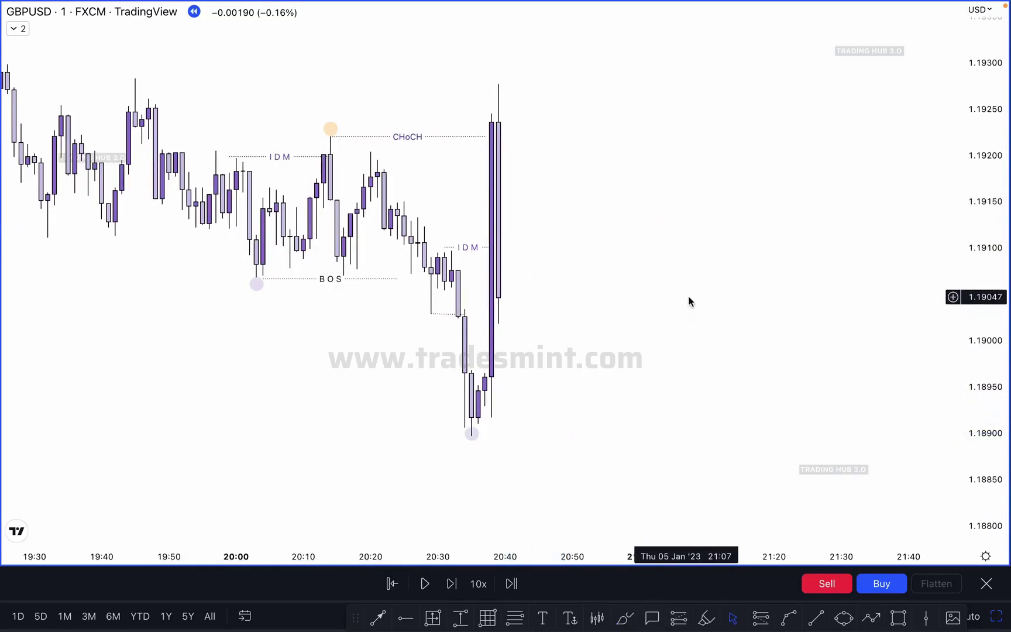
- Draw a curve from the 20:14 high to about 1.19283 near the 20:39 high and bend it upward
{"action": "scroll", "coordinate": [691, 300], "scroll_direction": "left", "scroll_amount": 3}
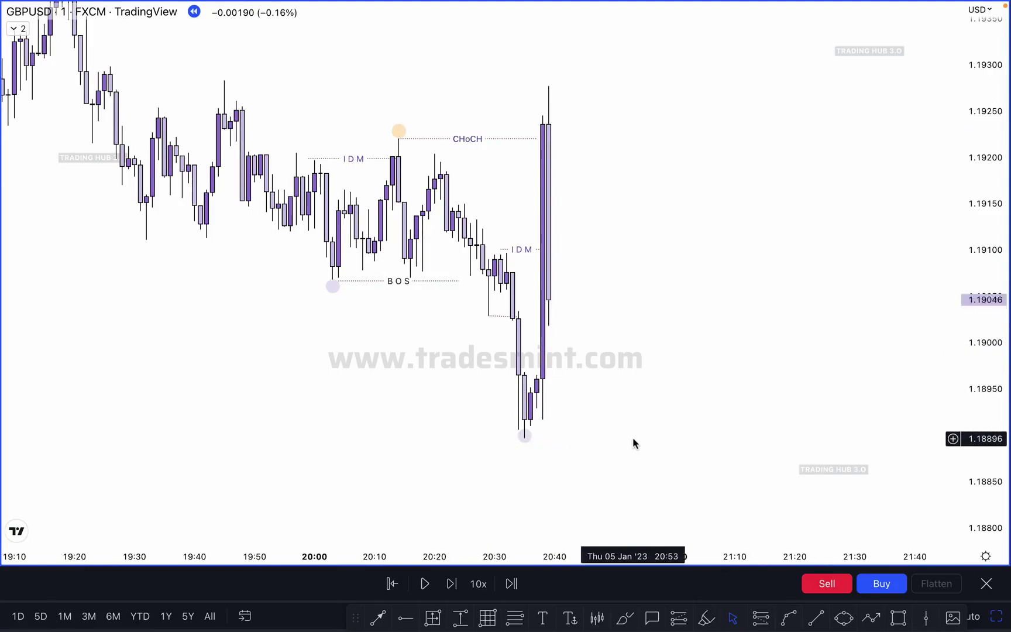
{"action": "left_click", "coordinate": [789, 618]}
{"action": "left_click", "coordinate": [392, 126]}
{"action": "left_click", "coordinate": [530, 80]}
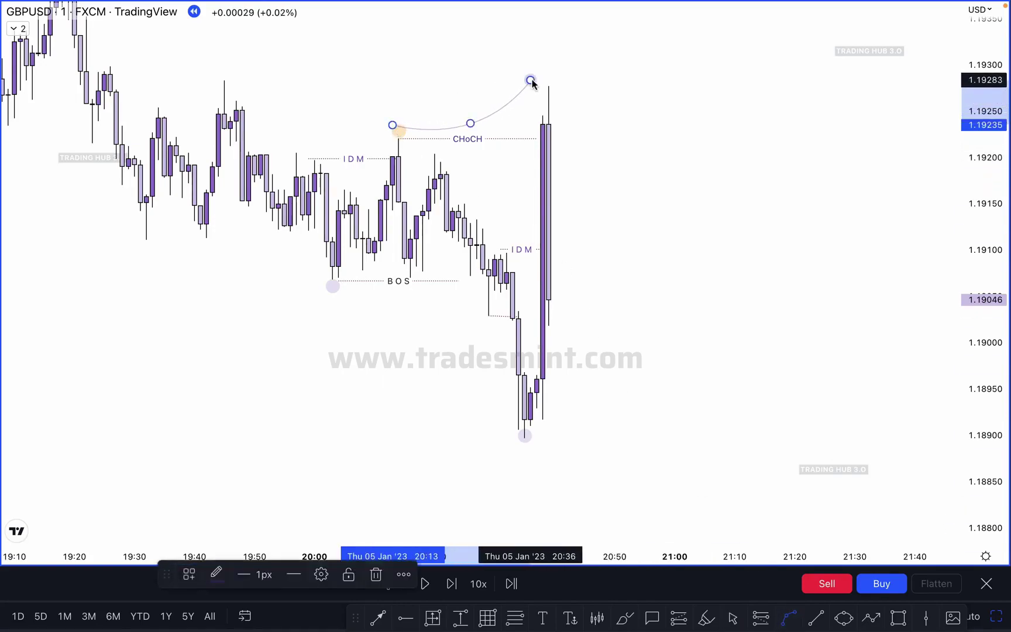
{"action": "left_click_drag", "start_coordinate": [471, 119], "coordinate": [460, 84]}
{"action": "left_click", "coordinate": [609, 79]}
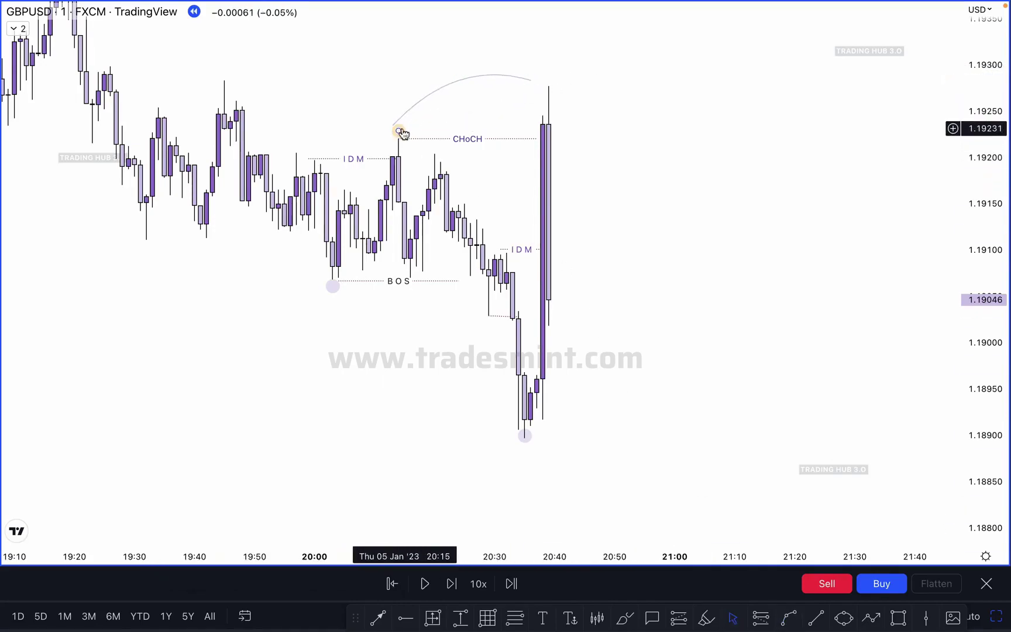
- Copy the orange circle from the 20:14 high onto the tip of the 20:39 high
{"action": "left_click_drag", "start_coordinate": [400, 131], "coordinate": [543, 91]}
{"action": "left_click", "coordinate": [661, 85]}
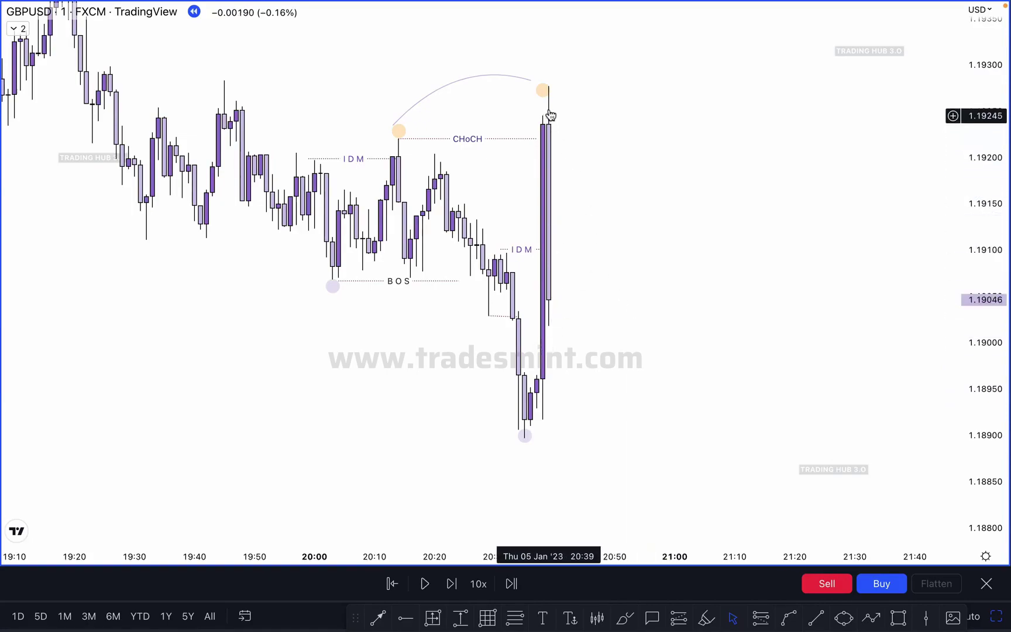
{"action": "left_click_drag", "start_coordinate": [545, 94], "coordinate": [549, 86]}
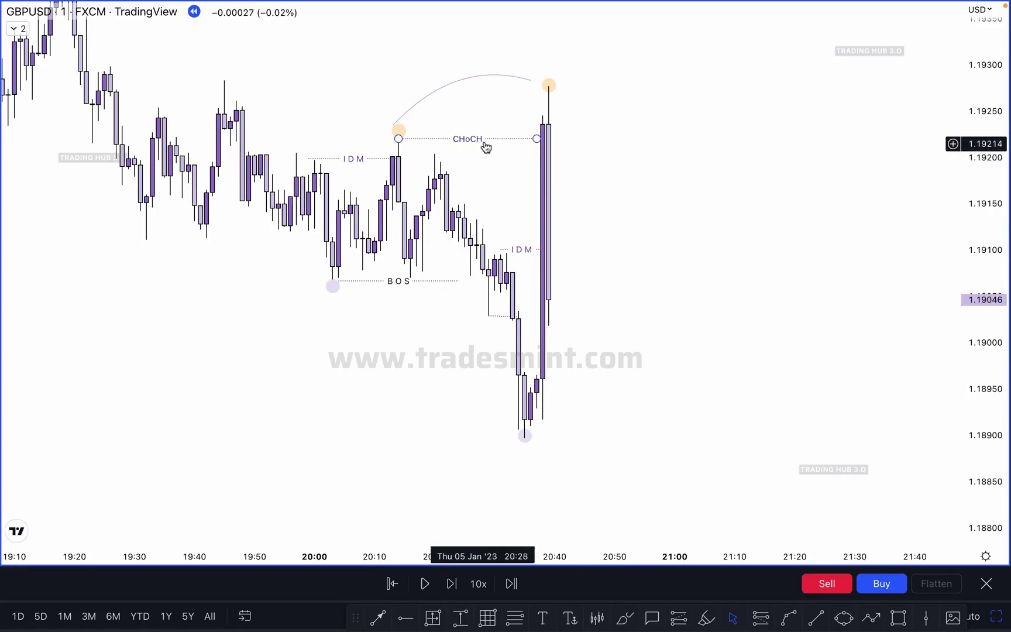
- Give the curve above the CHoCH line an arrow end and advance the replay to 20:50
{"action": "double_click", "coordinate": [469, 80]}
{"action": "left_click", "coordinate": [609, 325]}
{"action": "left_click", "coordinate": [606, 433]}
{"action": "left_click", "coordinate": [452, 583]}
{"action": "left_click", "coordinate": [451, 584]}
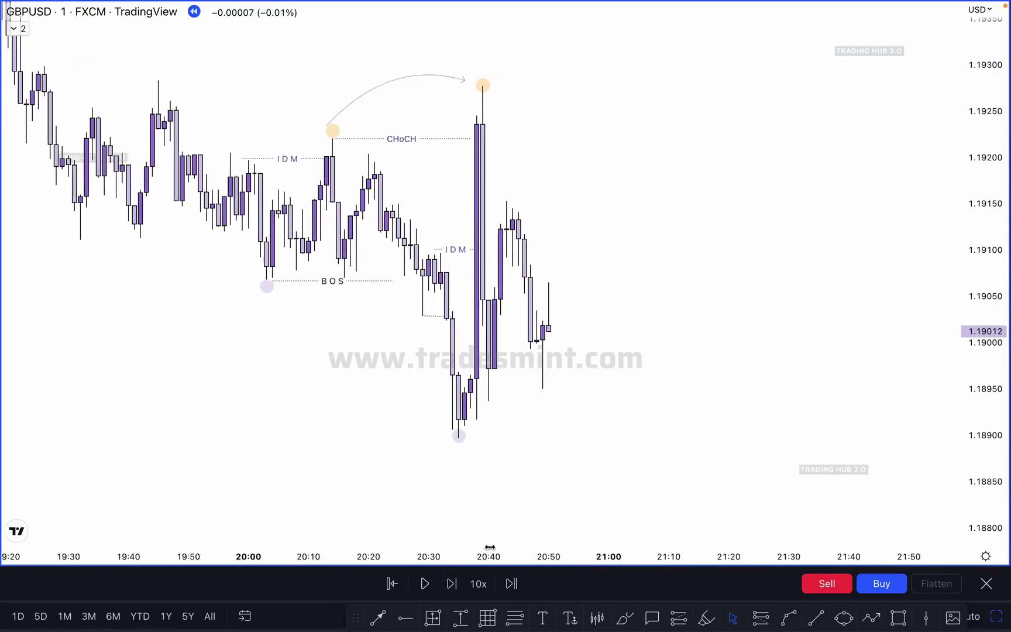
- Sketch a projected rally above the 20:39 high with its pullback, level lines and circled turning points using the brush, and undo all the strokes
{"action": "left_click", "coordinate": [623, 617]}
{"action": "mouse_move", "coordinate": [579, 259]}
{"action": "left_mouse_down"}
{"action": "mouse_move", "coordinate": [606, 114]}
{"action": "mouse_move", "coordinate": [657, 43]}
{"action": "left_mouse_up"}
{"action": "left_click_drag", "start_coordinate": [473, 82], "coordinate": [497, 82]}
{"action": "left_click_drag", "start_coordinate": [571, 82], "coordinate": [621, 77]}
{"action": "left_click_drag", "start_coordinate": [630, 184], "coordinate": [712, 174]}
{"action": "mouse_move", "coordinate": [657, 43]}
{"action": "left_mouse_down"}
{"action": "mouse_move", "coordinate": [666, 86]}
{"action": "mouse_move", "coordinate": [718, 181]}
{"action": "mouse_move", "coordinate": [760, 23]}
{"action": "mouse_move", "coordinate": [673, 45]}
{"action": "mouse_move", "coordinate": [638, 35]}
{"action": "left_mouse_up"}
{"action": "mouse_move", "coordinate": [723, 186]}
{"action": "left_mouse_down"}
{"action": "mouse_move", "coordinate": [734, 218]}
{"action": "mouse_move", "coordinate": [725, 203]}
{"action": "left_mouse_up"}
{"action": "left_click_drag", "start_coordinate": [666, 50], "coordinate": [736, 48]}
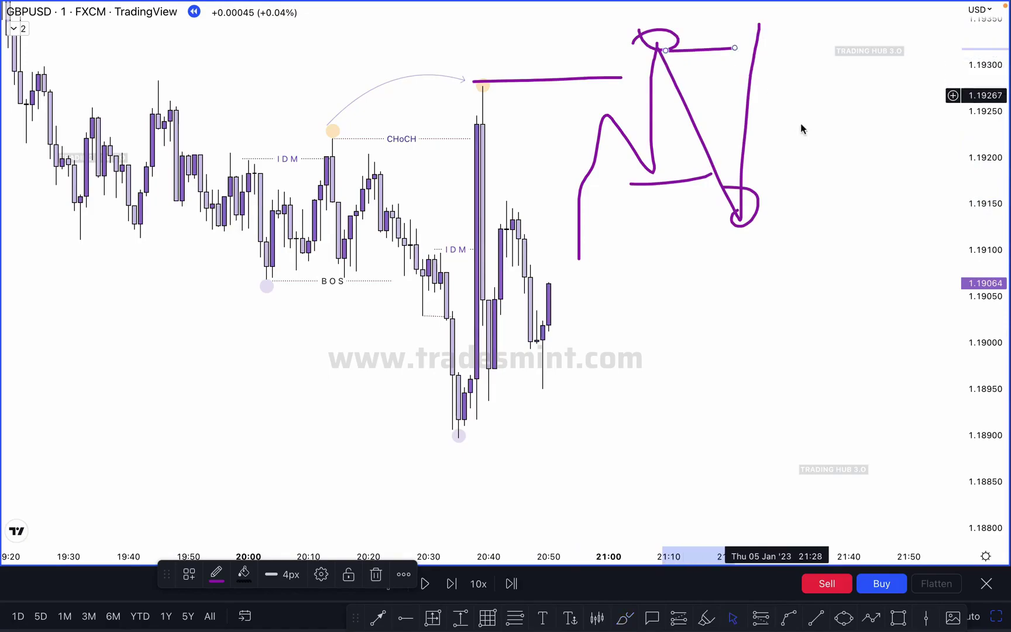
{"action": "key", "text": "super+z"}
{"action": "key", "text": "super+z"}
{"action": "key", "text": "super+z"}
{"action": "key", "text": "super+z"}
{"action": "key", "text": "super+z"}
{"action": "key", "text": "super+z"}
{"action": "key", "text": "super+z"}
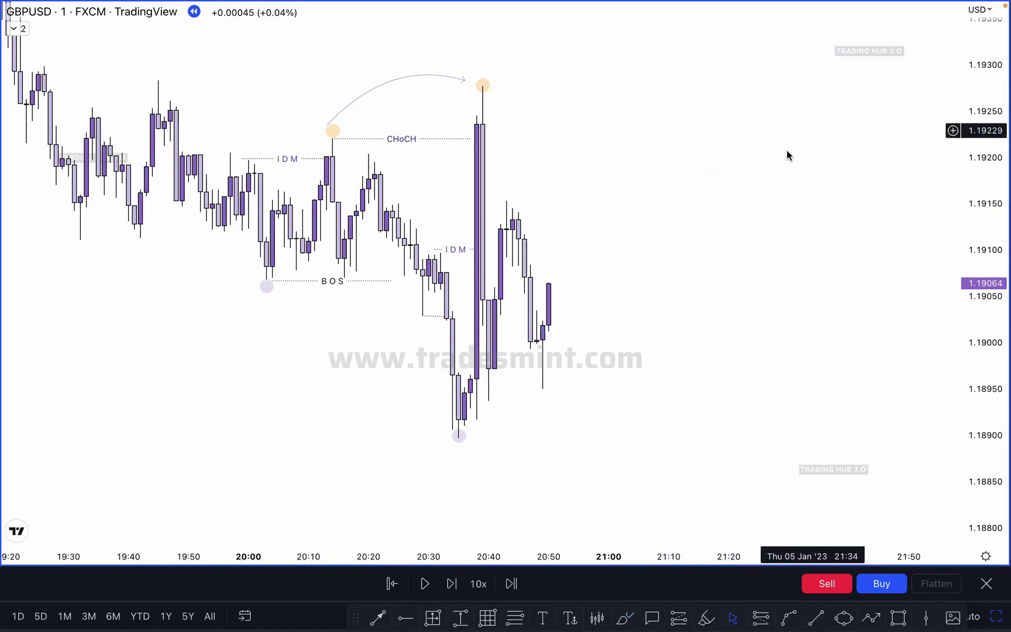
- Advance the replay to 21:08 and move the short dotted line onto the 20:35 low near 1.1890, extending it to about 21:07
{"action": "left_click_drag", "start_coordinate": [718, 212], "coordinate": [772, 190]}
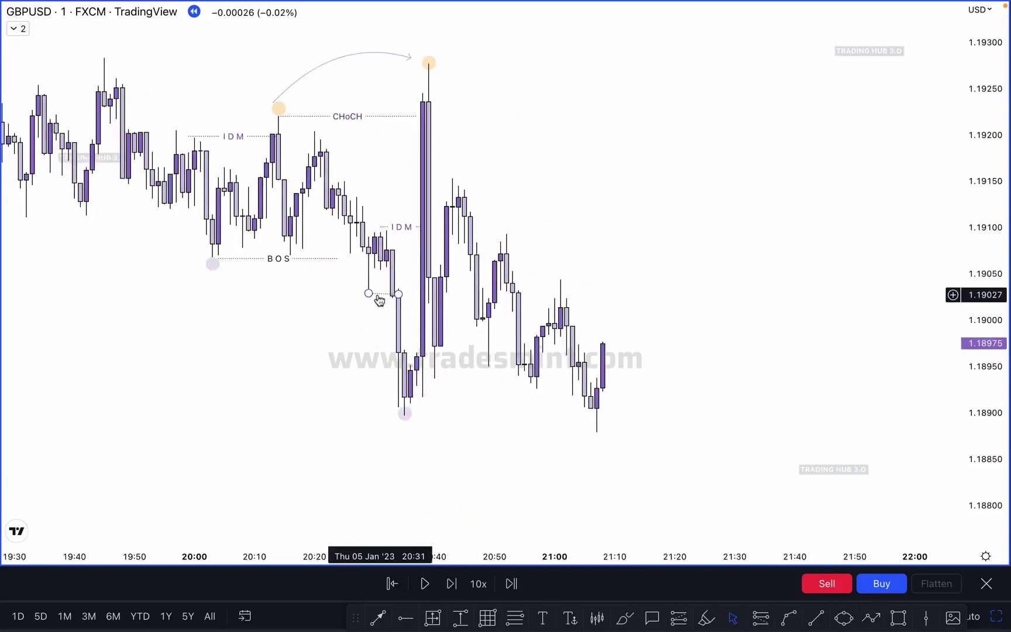
{"action": "left_click_drag", "start_coordinate": [411, 416], "coordinate": [591, 416]}
{"action": "left_click", "coordinate": [706, 384]}
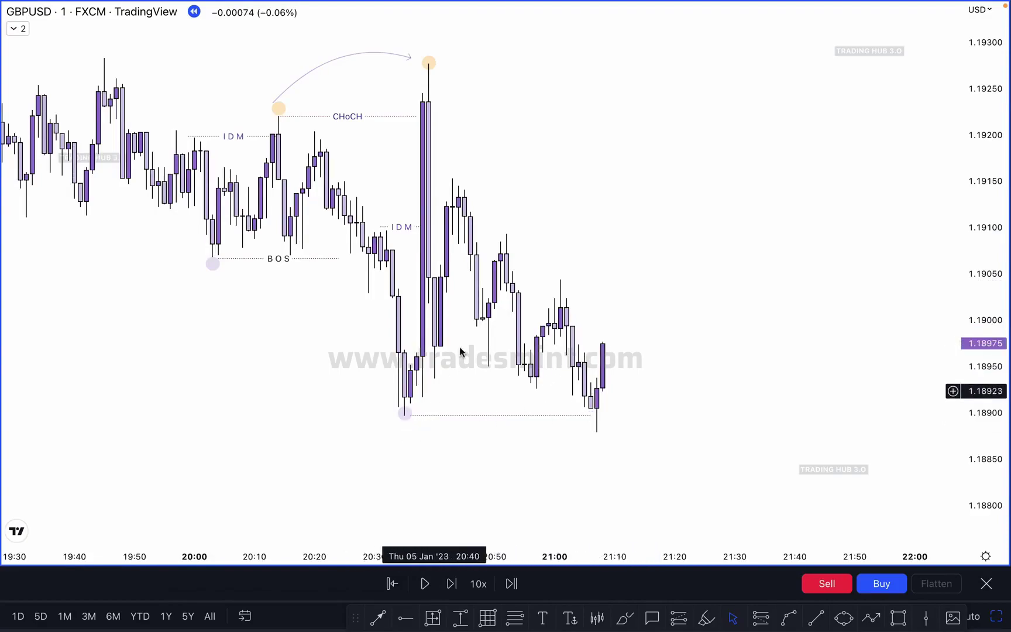
{"action": "left_click", "coordinate": [510, 420]}
{"action": "left_click_drag", "start_coordinate": [594, 217], "coordinate": [605, 230]}
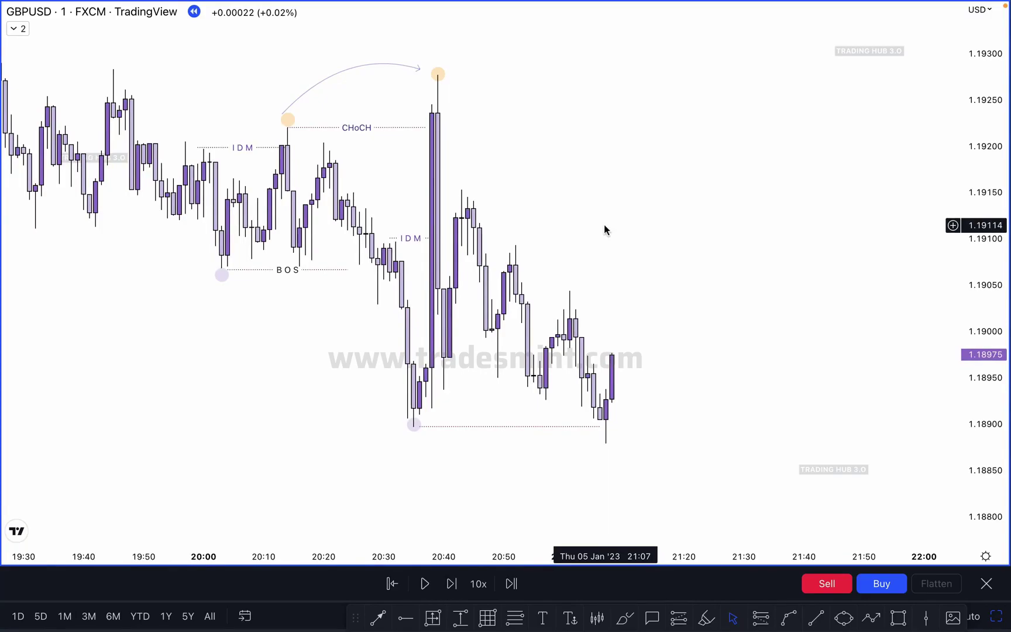
{"action": "left_click_drag", "start_coordinate": [605, 229], "coordinate": [642, 239]}
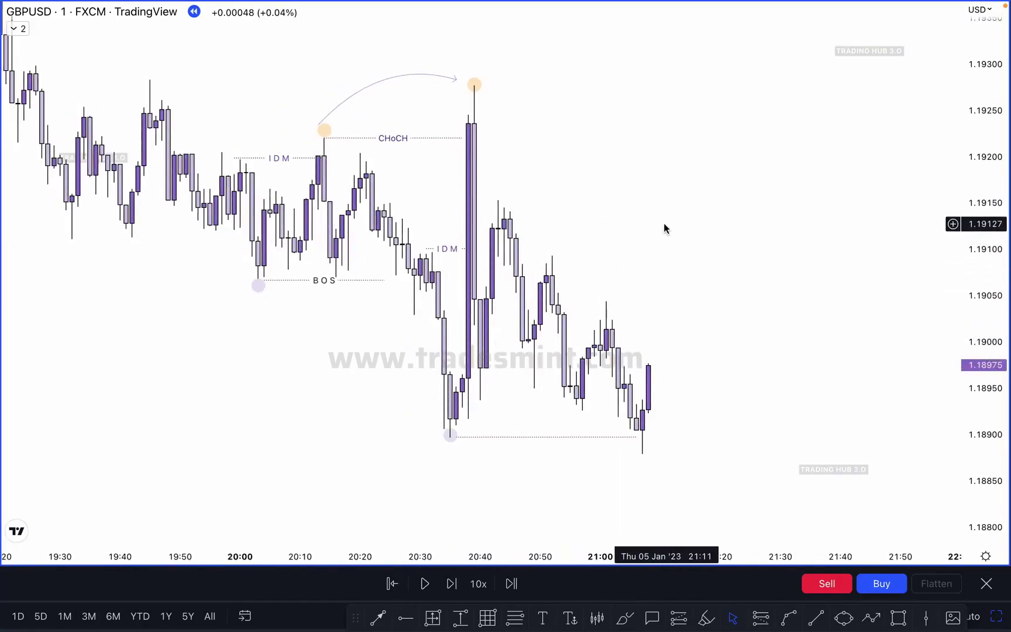
- Move the 20:14 orange circle onto the 20:39 high and copy the curved arrow to run from the 20:03 low to the 20:35 low, bent downward
{"action": "left_click_drag", "start_coordinate": [326, 129], "coordinate": [475, 85]}
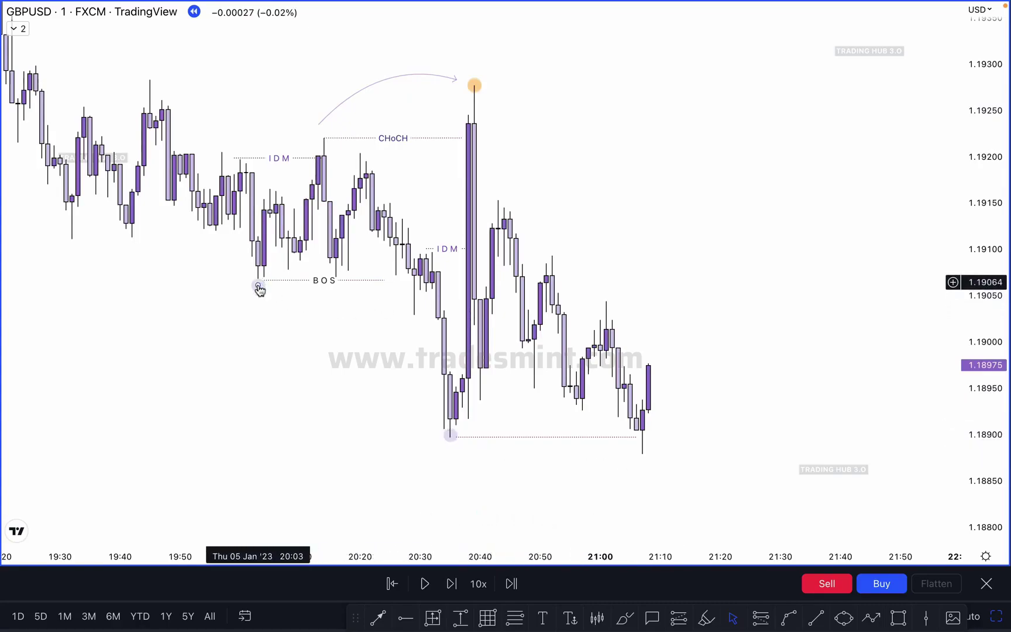
{"action": "left_click", "coordinate": [356, 100]}
{"action": "left_click_drag", "start_coordinate": [355, 100], "coordinate": [431, 432]}
{"action": "left_click_drag", "start_coordinate": [334, 258], "coordinate": [325, 398]}
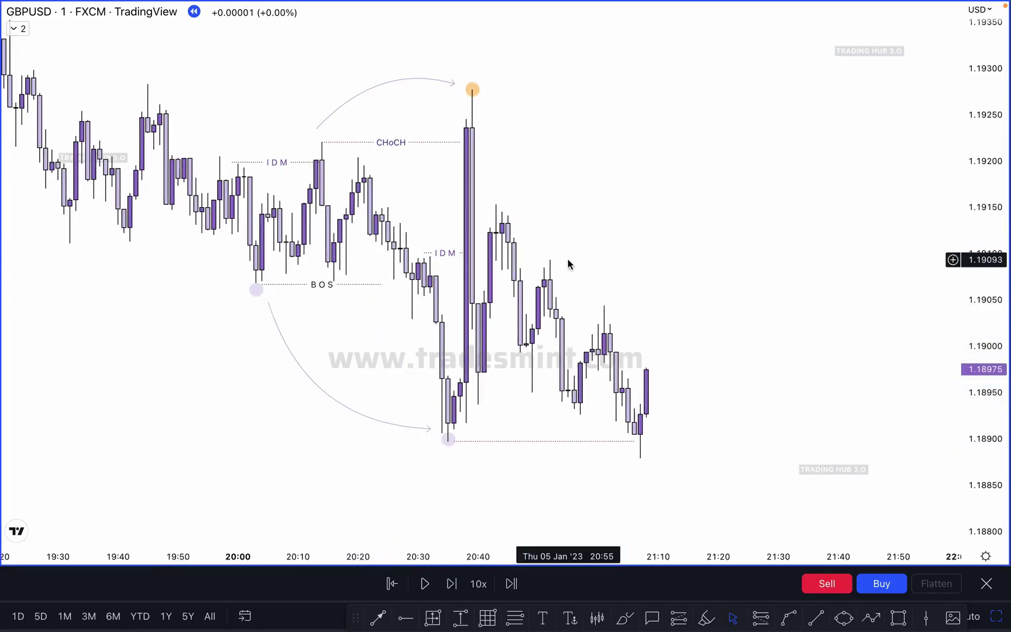
- Delete the BOS line at the 20:03 low and move the earlier IDM line down to 1.19108
{"action": "left_click", "coordinate": [323, 290]}
{"action": "key", "text": "Delete"}
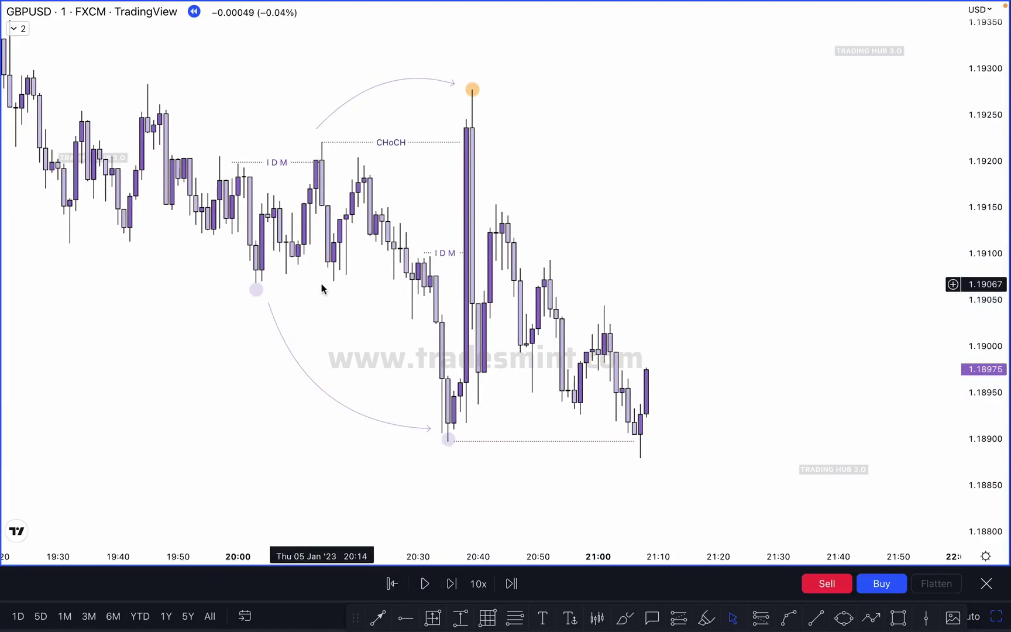
{"action": "left_click", "coordinate": [272, 164]}
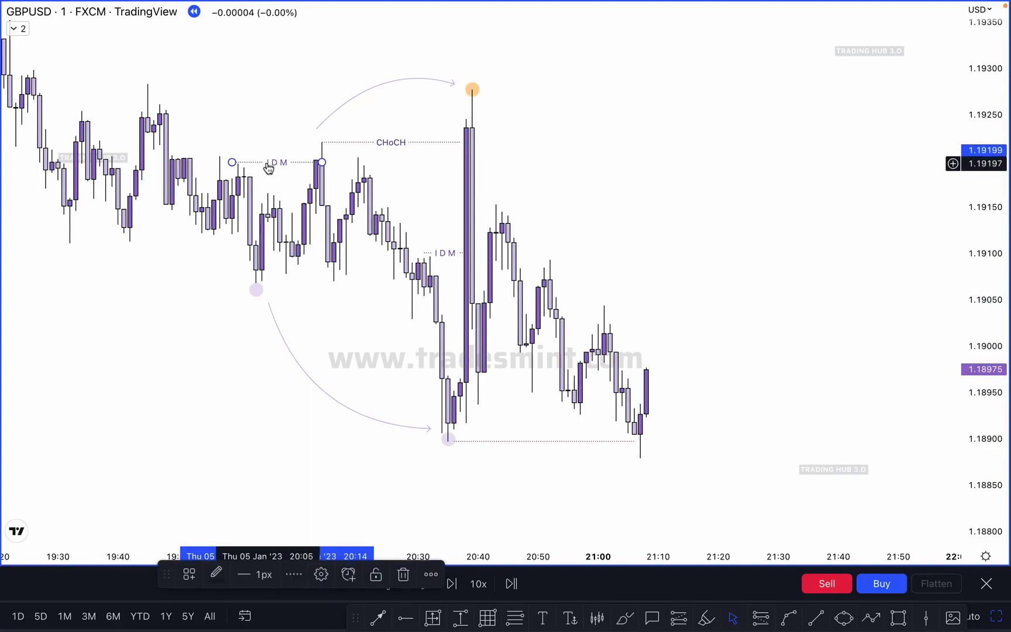
{"action": "left_click_drag", "start_coordinate": [262, 166], "coordinate": [437, 247]}
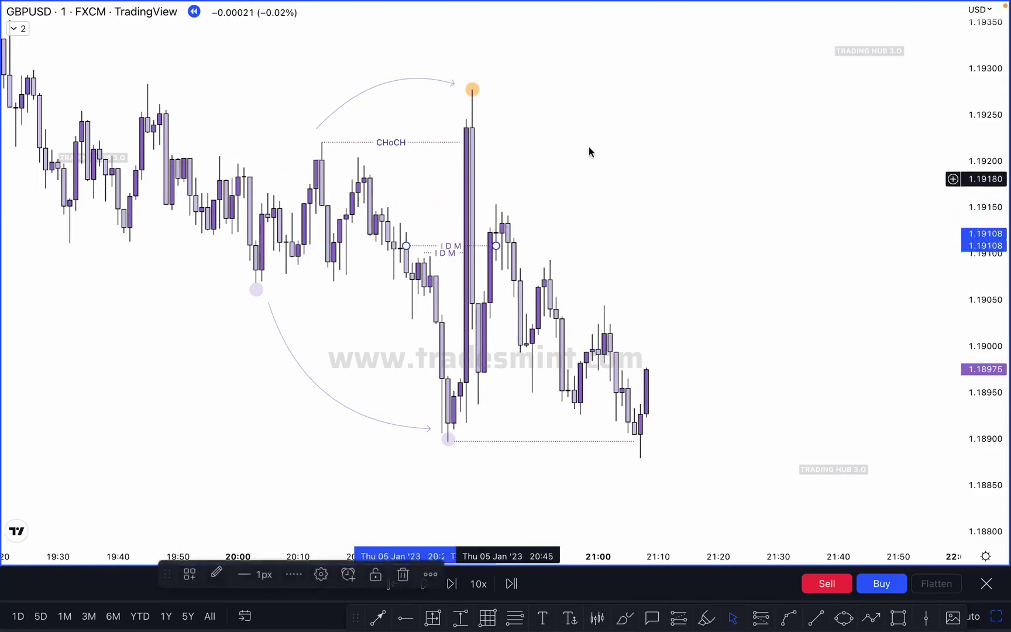
- Delete the upper duplicate IDM line and the CHoCH line, and restore the orange circle on the 20:14 high
{"action": "key", "text": "Delete"}
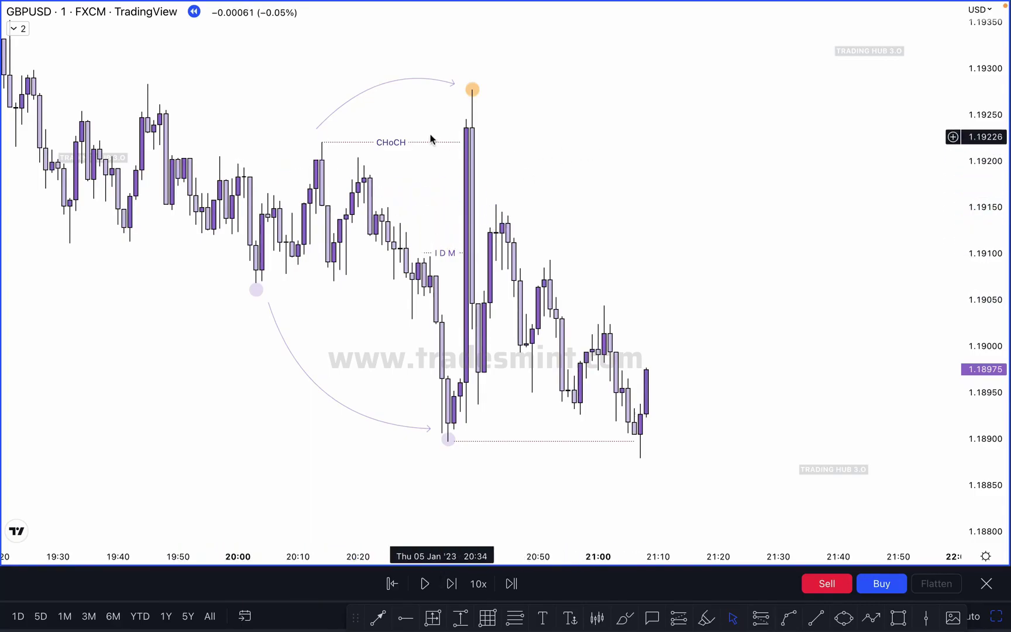
{"action": "left_click", "coordinate": [383, 144]}
{"action": "key", "text": "Delete"}
{"action": "key", "text": "super+z"}
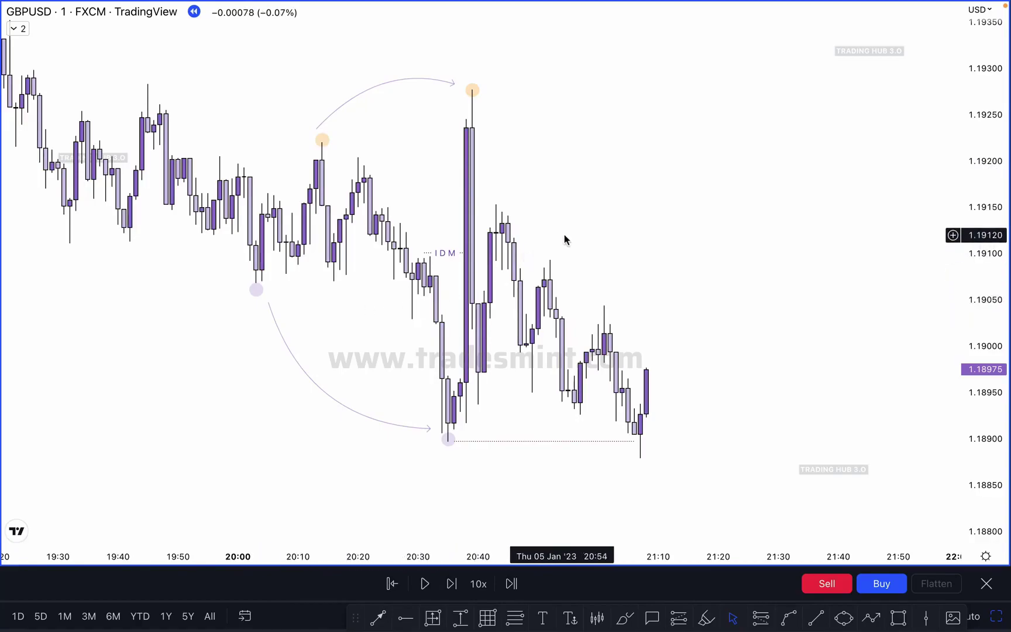
- Advance the bar replay candle by candle to about 21:18
{"action": "scroll", "coordinate": [572, 237], "scroll_direction": "down", "scroll_amount": 5}
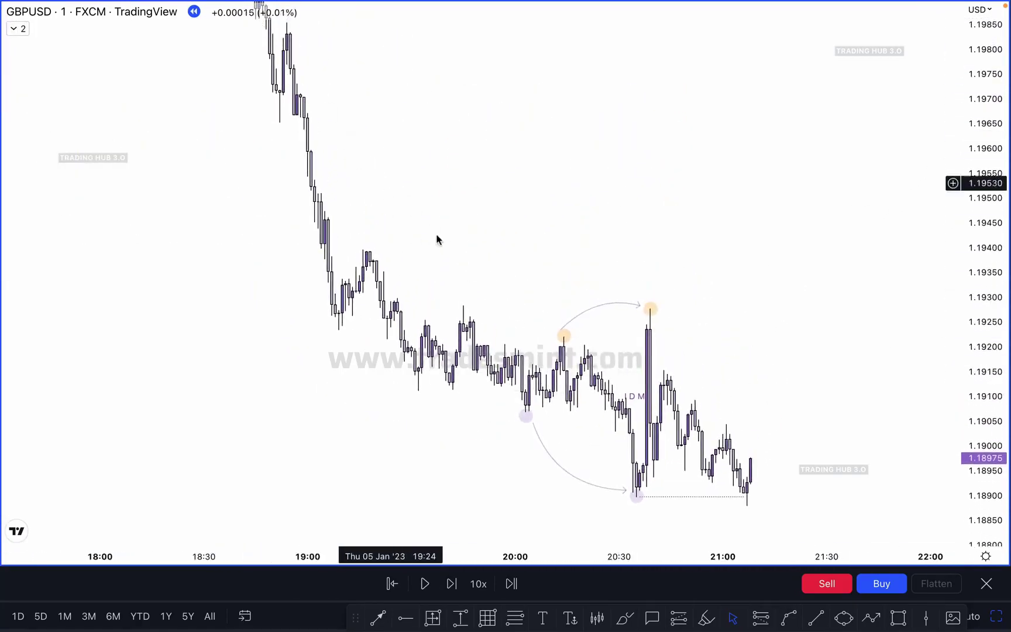
{"action": "left_click_drag", "start_coordinate": [786, 402], "coordinate": [615, 203]}
{"action": "scroll", "coordinate": [616, 204], "scroll_direction": "up", "scroll_amount": 1}
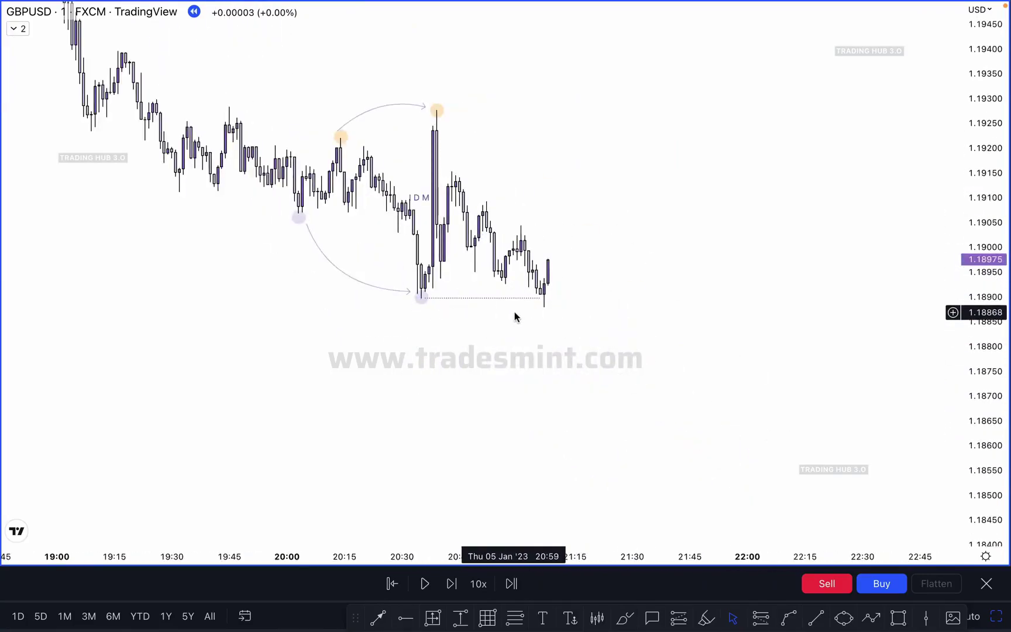
{"action": "scroll", "coordinate": [673, 296], "scroll_direction": "up", "scroll_amount": 2}
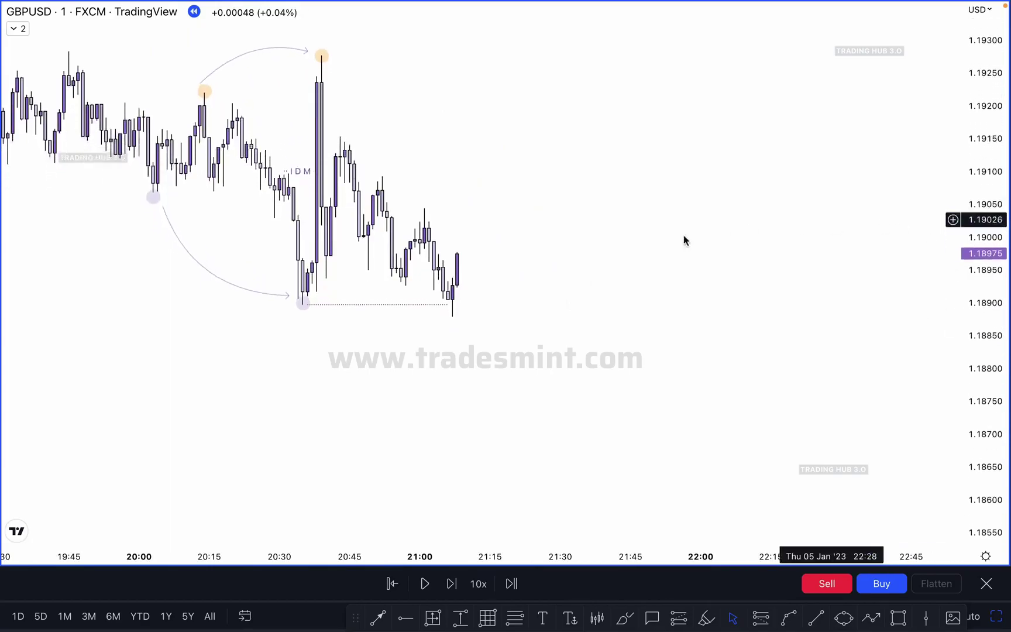
{"action": "left_click_drag", "start_coordinate": [609, 282], "coordinate": [726, 324]}
{"action": "scroll", "coordinate": [708, 323], "scroll_direction": "up", "scroll_amount": 1}
{"action": "left_click_drag", "start_coordinate": [505, 453], "coordinate": [537, 474]}
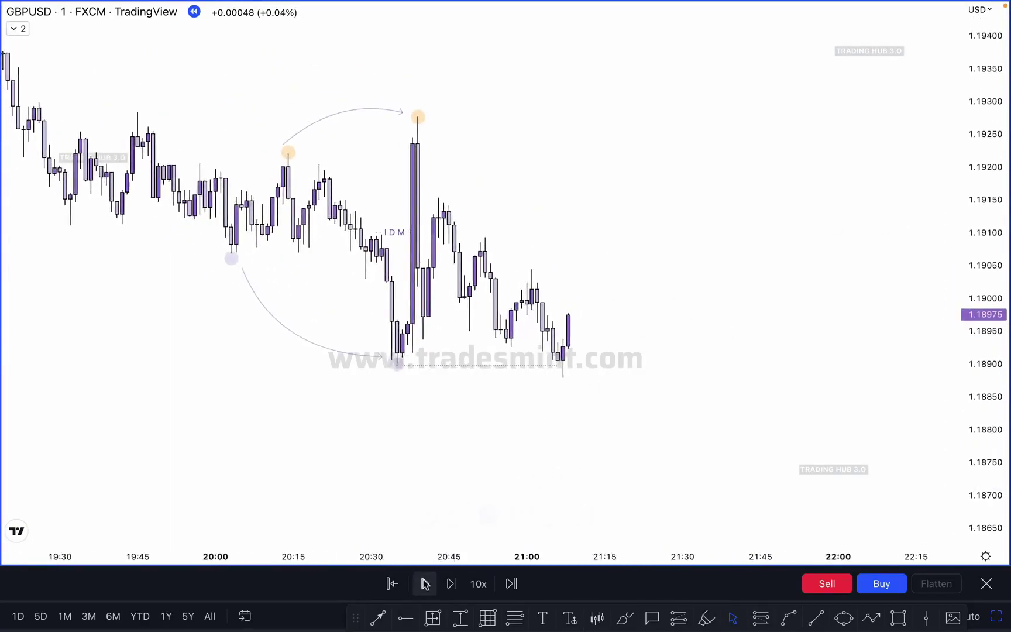
{"action": "left_click", "coordinate": [452, 585]}
{"action": "left_click", "coordinate": [452, 584]}
{"action": "left_click", "coordinate": [452, 584]}
{"action": "left_click", "coordinate": [452, 584]}
{"action": "left_click", "coordinate": [452, 584]}
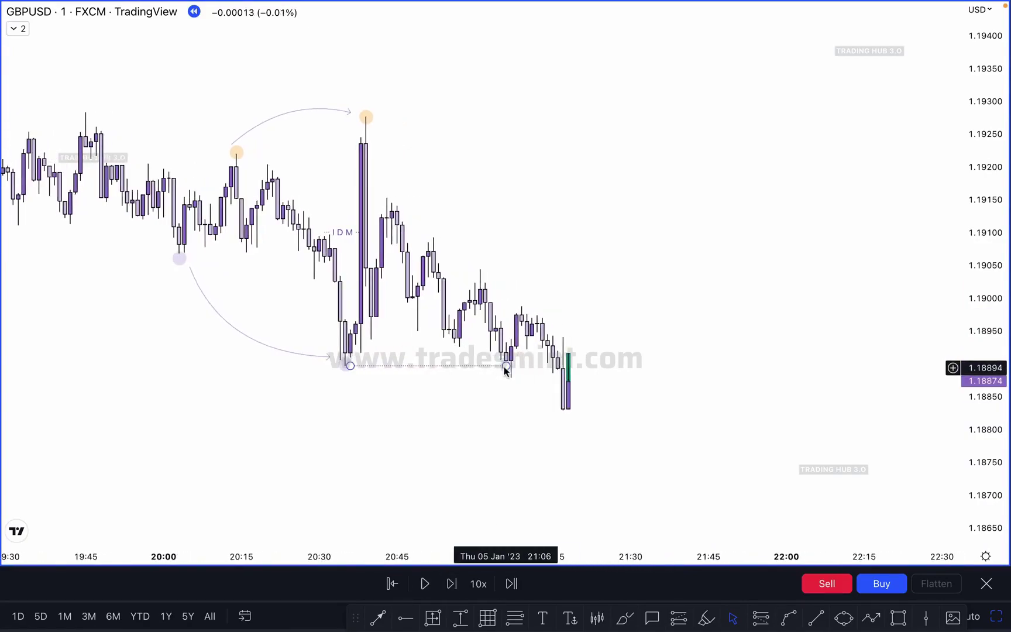
- Shorten the dotted line at the 20:35 low so it ends at 21:03 and apply the BOS template to it
{"action": "left_click", "coordinate": [478, 371]}
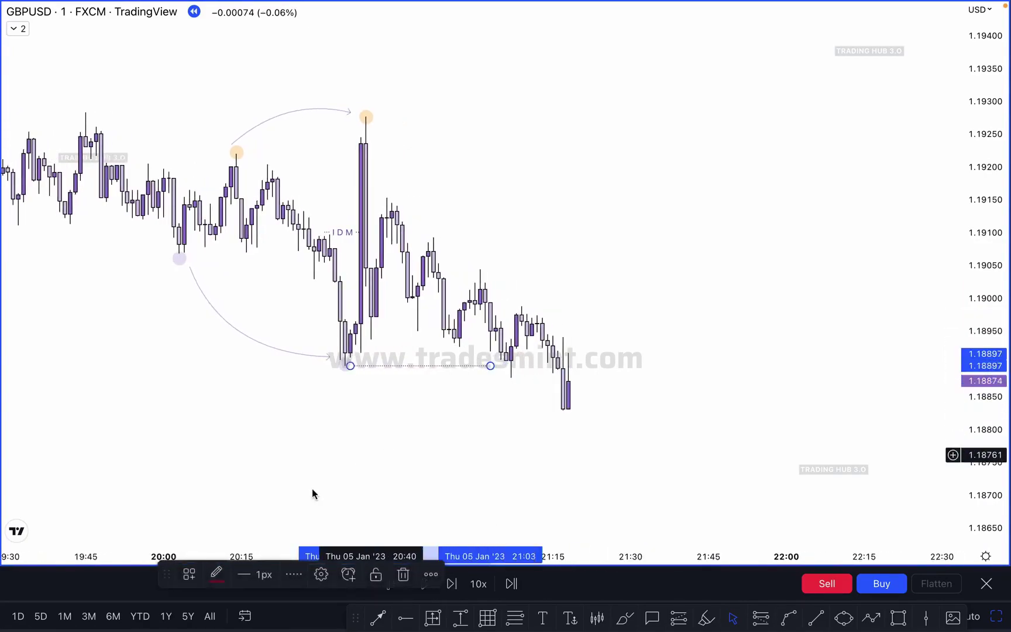
{"action": "left_click", "coordinate": [189, 575]}
{"action": "left_click", "coordinate": [220, 460]}
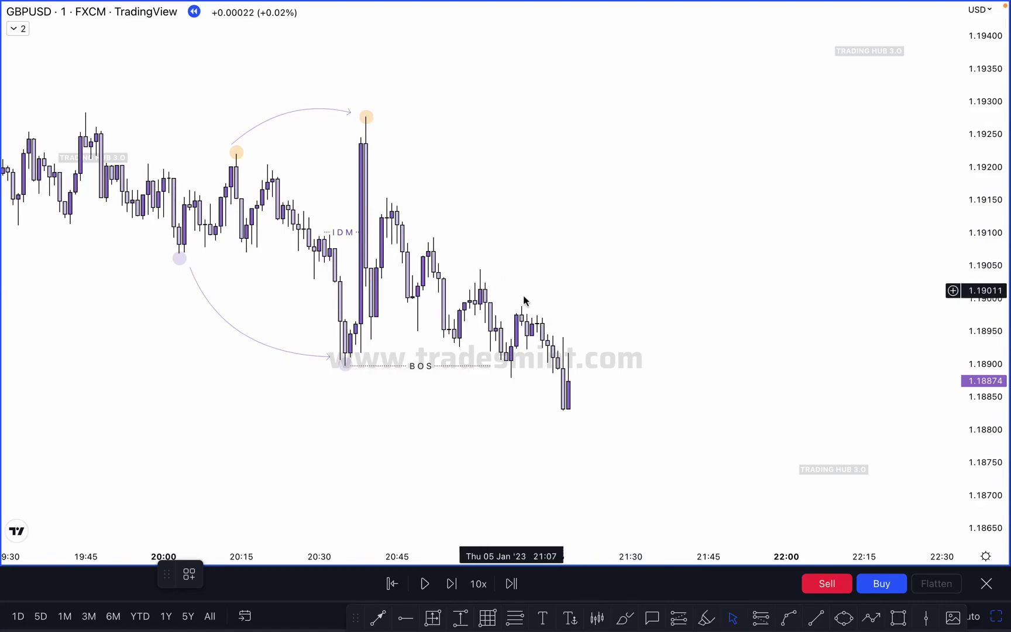
- Copy the IDM line onto the 21:09 high near 1.1899 and advance the replay to about 21:25
{"action": "mouse_move", "coordinate": [349, 238]}
{"action": "left_mouse_down"}
{"action": "mouse_move", "coordinate": [542, 300]}
{"action": "mouse_move", "coordinate": [546, 315]}
{"action": "mouse_move", "coordinate": [582, 305]}
{"action": "left_mouse_up"}
{"action": "left_click", "coordinate": [649, 298]}
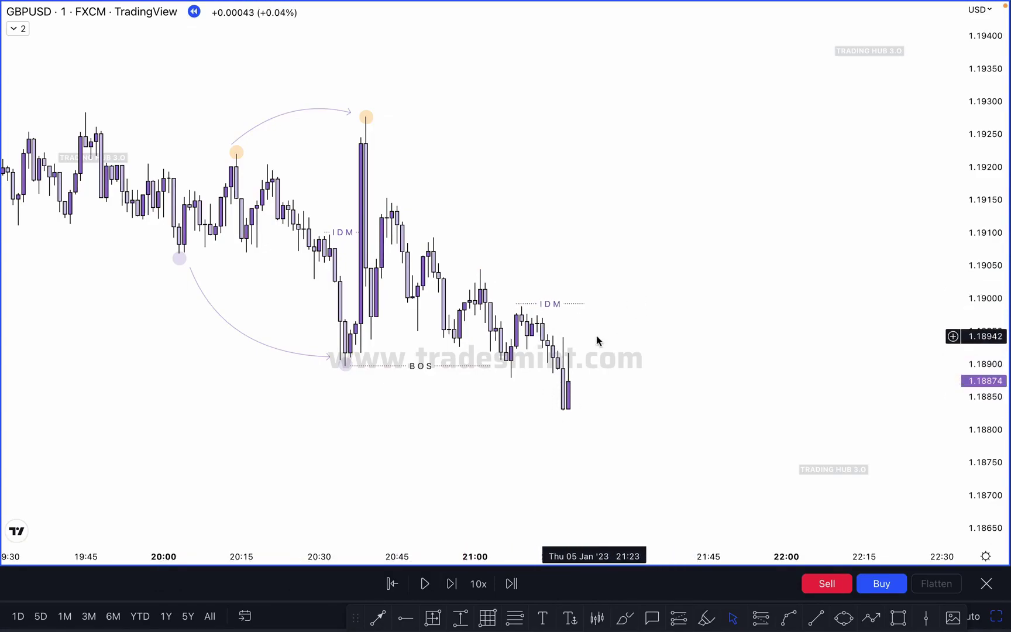
{"action": "left_click", "coordinate": [452, 583]}
{"action": "left_click", "coordinate": [451, 583]}
{"action": "left_click", "coordinate": [451, 584]}
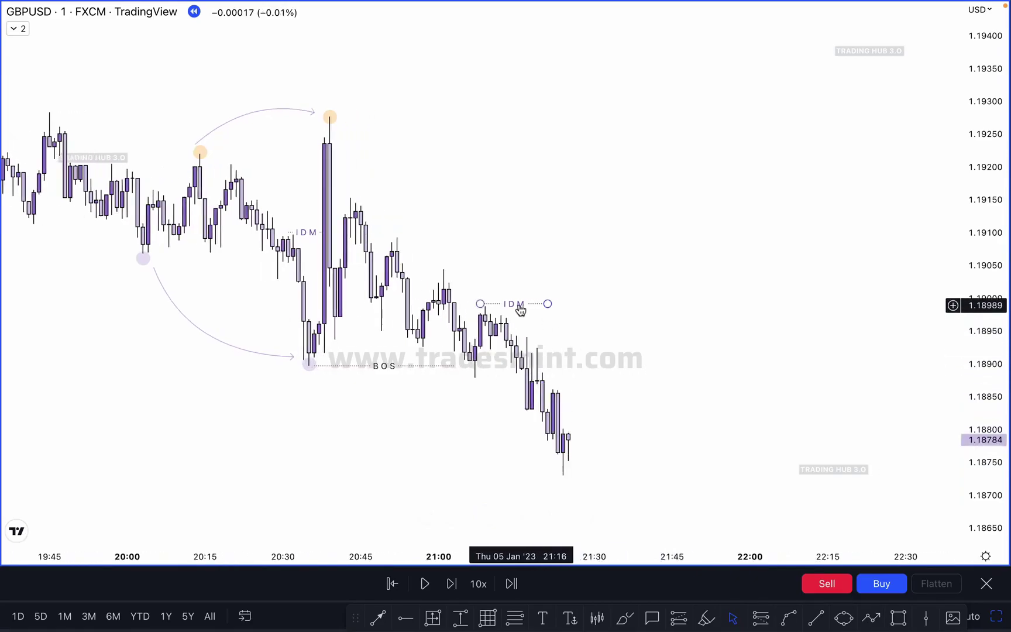
- Move the copied IDM line down onto the 21:22 high near 1.1886 and advance the replay to about 21:33
{"action": "left_click_drag", "start_coordinate": [518, 307], "coordinate": [590, 388]}
{"action": "left_click", "coordinate": [689, 313]}
{"action": "left_click_drag", "start_coordinate": [688, 310], "coordinate": [686, 292]}
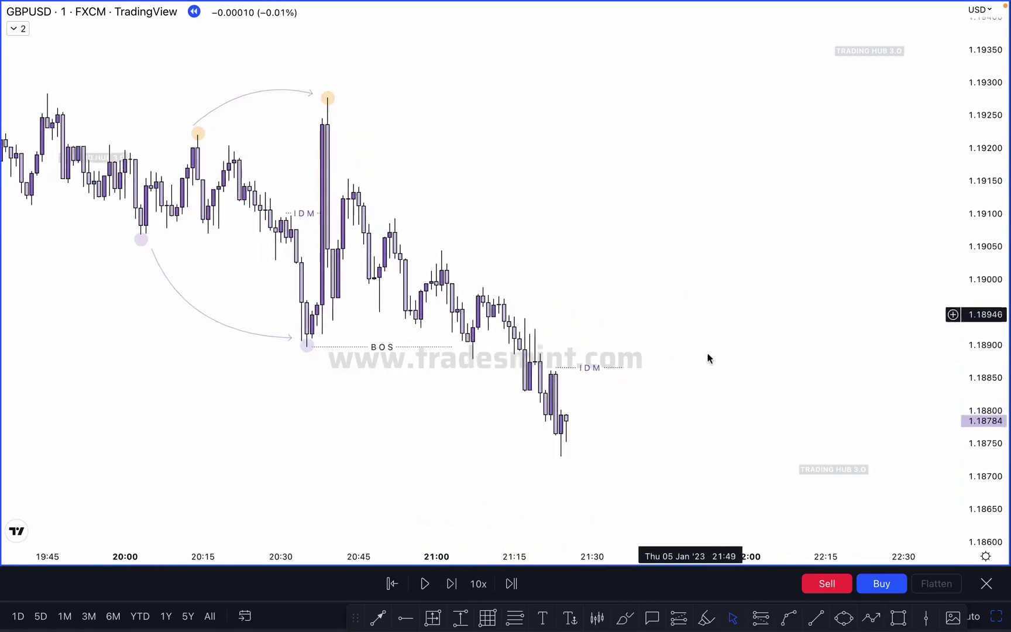
{"action": "left_click", "coordinate": [452, 584]}
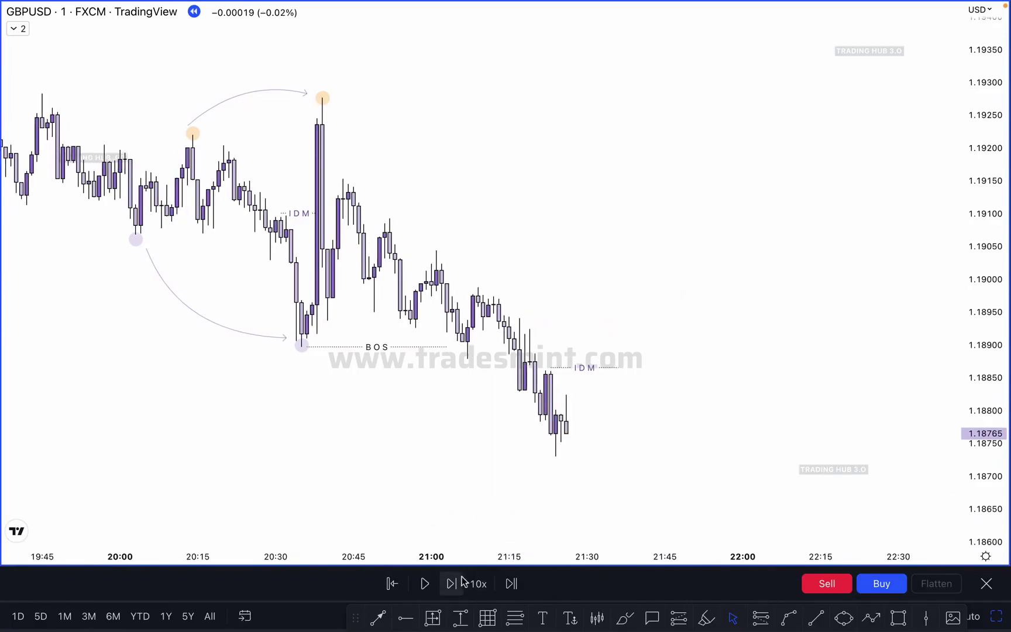
{"action": "left_click", "coordinate": [452, 583]}
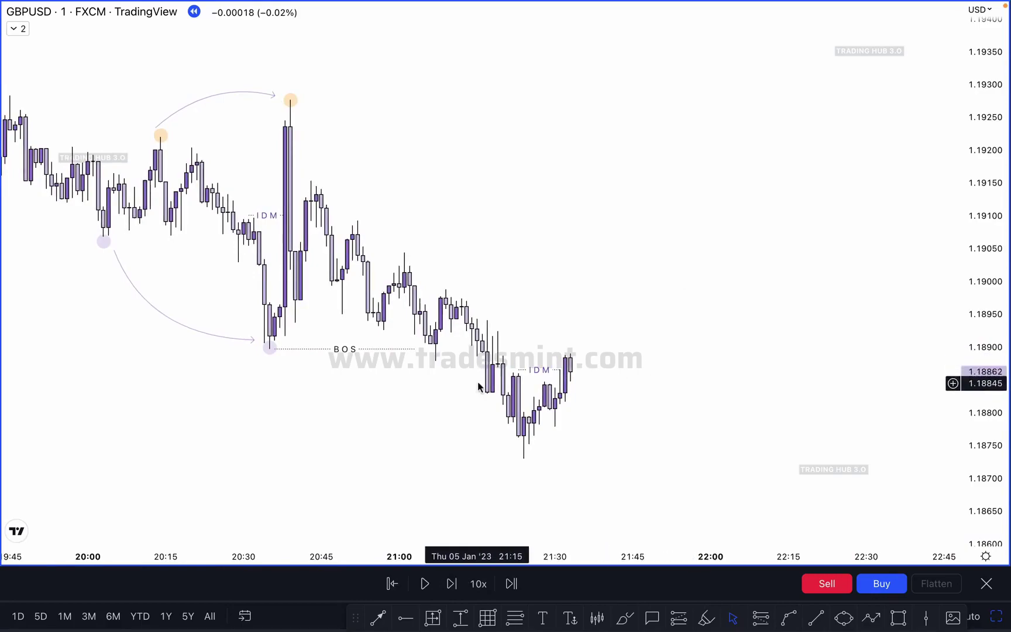
- Copy the purple circle from the 20:35 low onto the 21:24 low and shorten the BOS line to about 21:02
{"action": "left_click", "coordinate": [266, 355]}
{"action": "left_click_drag", "start_coordinate": [266, 355], "coordinate": [526, 477]}
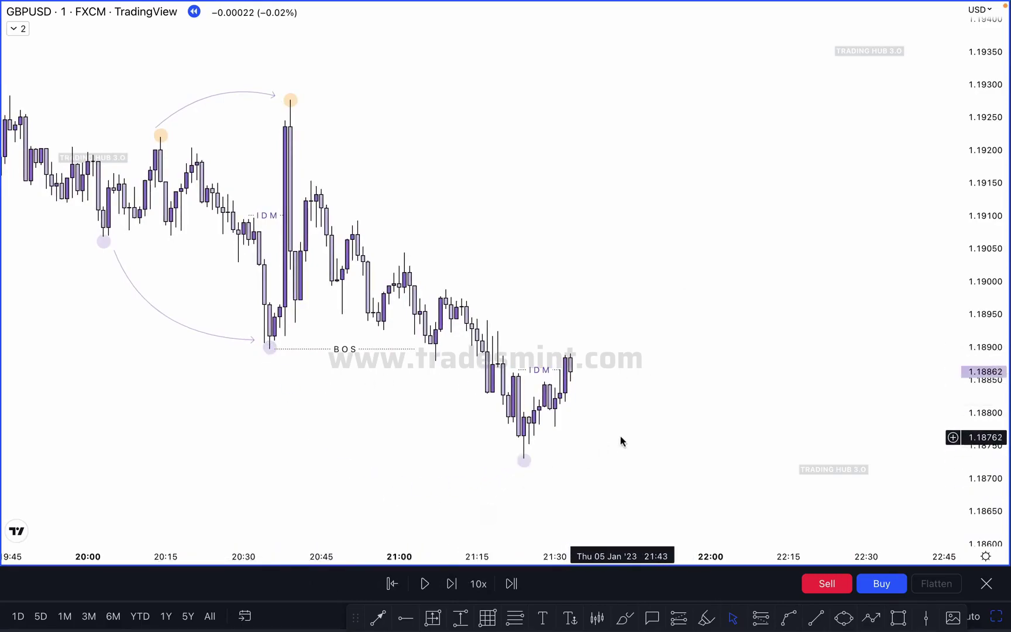
{"action": "left_click", "coordinate": [417, 349]}
{"action": "left_click", "coordinate": [525, 278]}
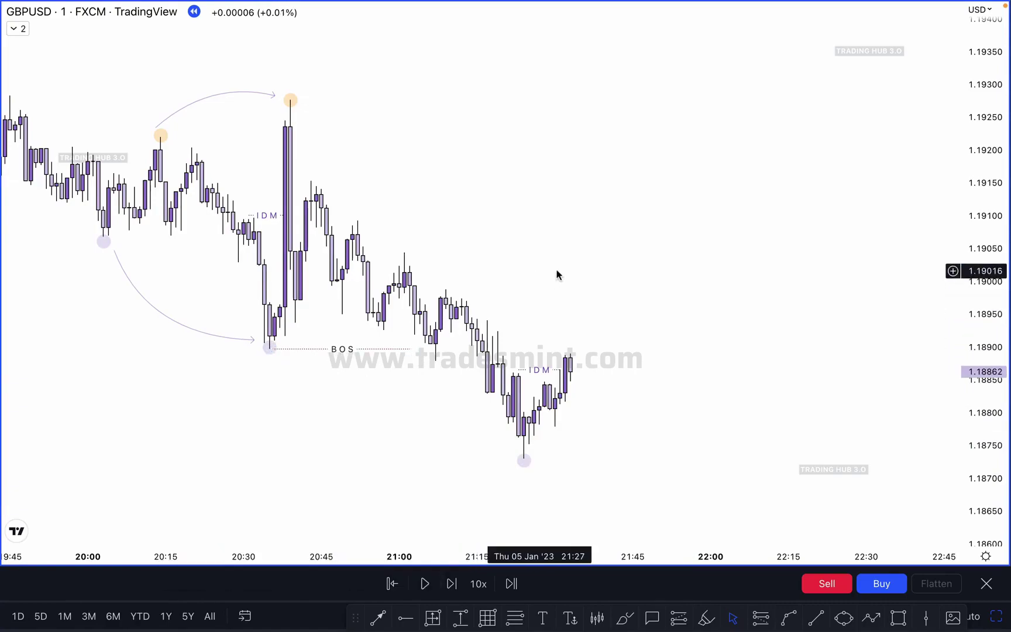
{"action": "left_click_drag", "start_coordinate": [556, 289], "coordinate": [584, 292]}
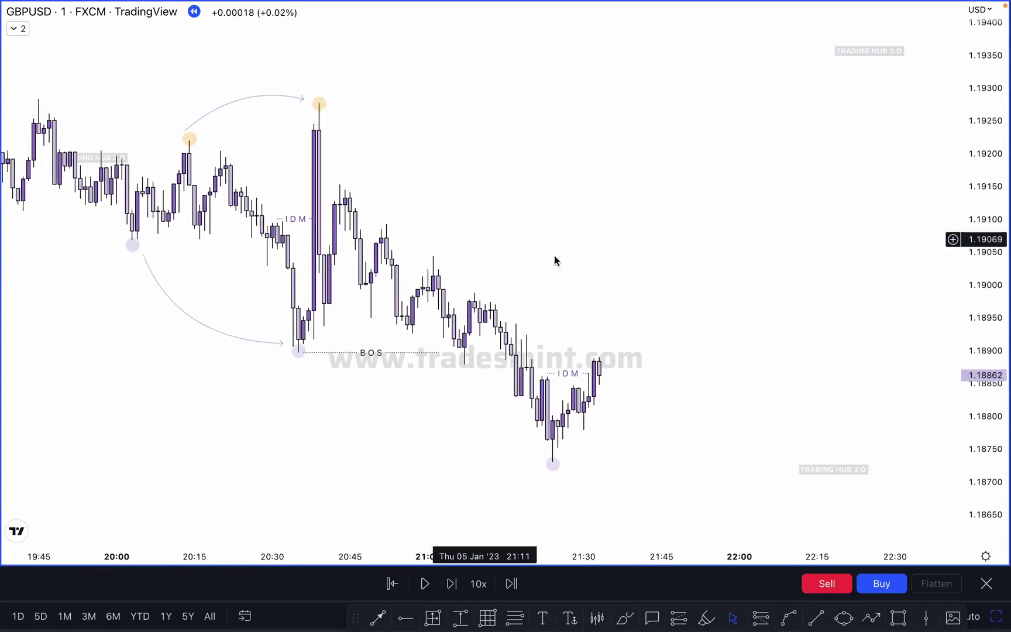
- Sketch a brush line down from the 20:39 high to the 21:24 low and delete it
{"action": "left_click", "coordinate": [625, 617]}
{"action": "left_click_drag", "start_coordinate": [307, 115], "coordinate": [563, 428]}
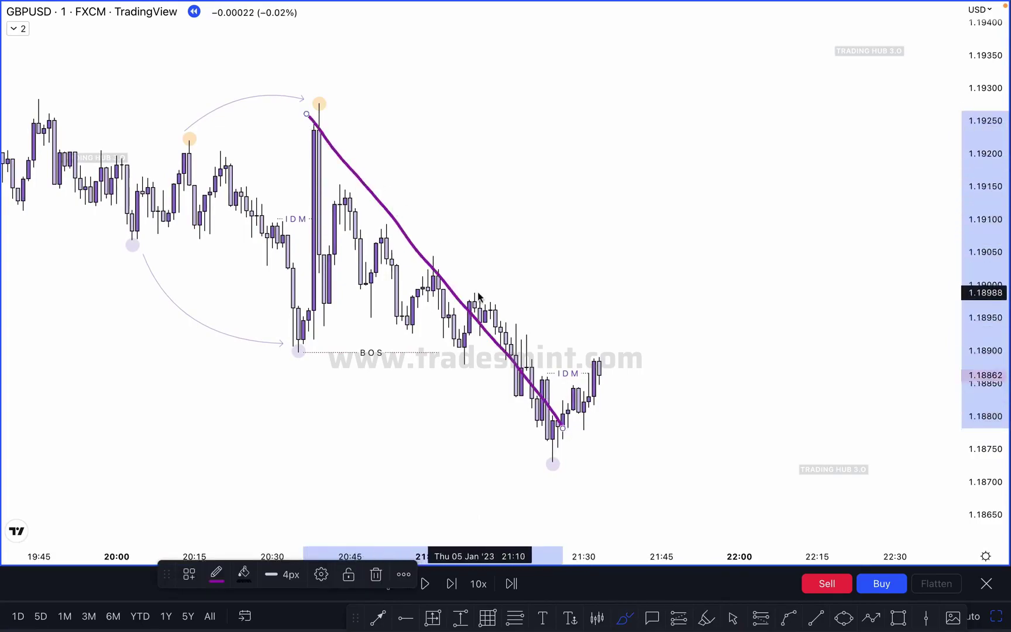
{"action": "key", "text": "Delete"}
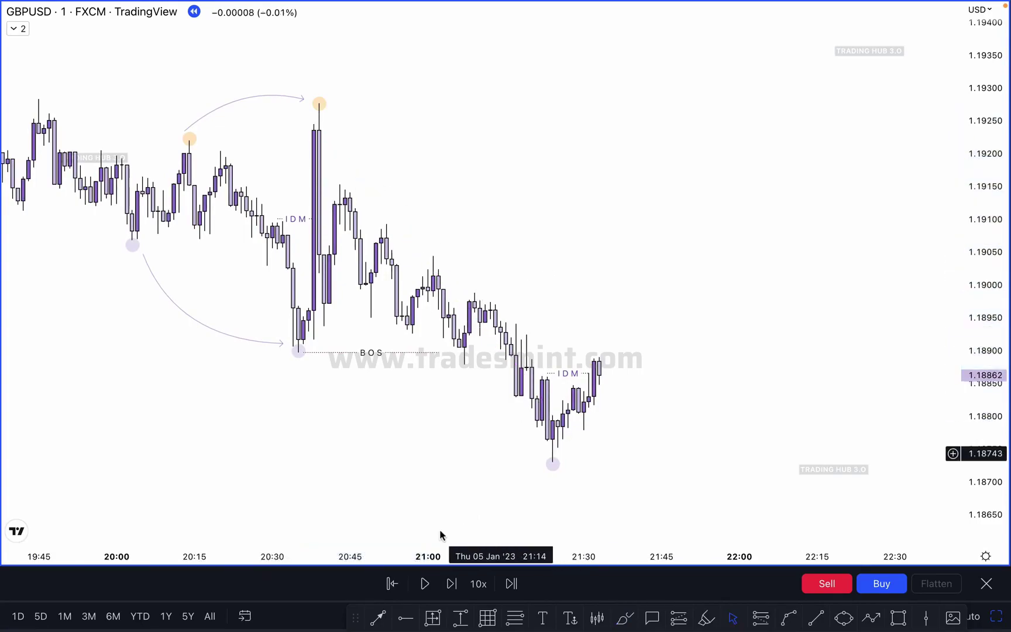
- Advance the replay past 22:00, then let it play and pause it shortly after 00:00 on 6 January
{"action": "left_click", "coordinate": [447, 588]}
{"action": "left_click", "coordinate": [448, 587]}
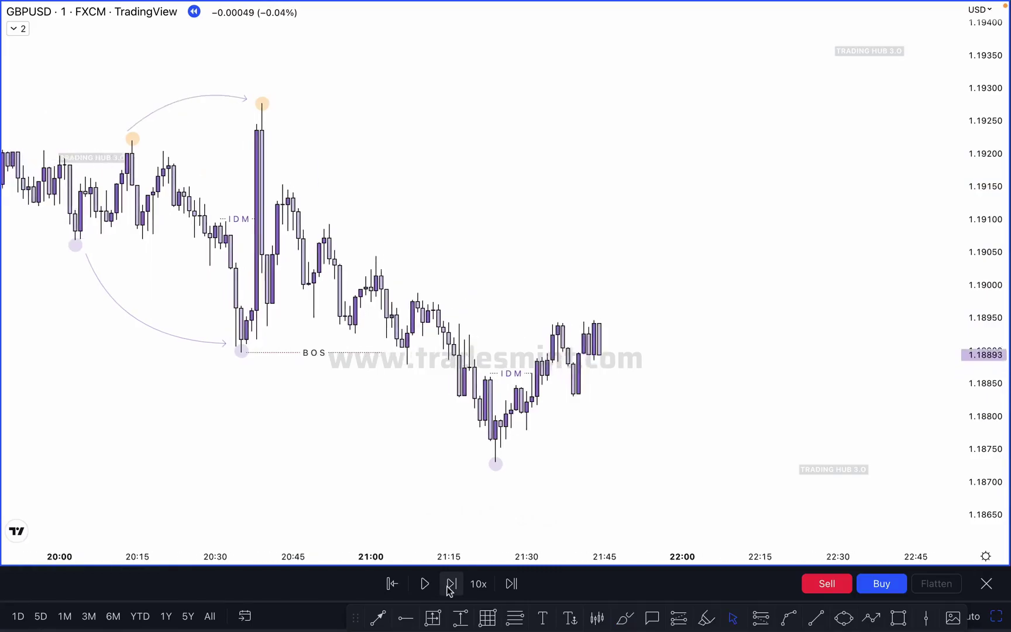
{"action": "left_click", "coordinate": [447, 587]}
{"action": "left_click", "coordinate": [447, 587]}
{"action": "left_click", "coordinate": [447, 588]}
{"action": "left_click", "coordinate": [447, 587]}
{"action": "left_click", "coordinate": [446, 586]}
{"action": "left_click", "coordinate": [447, 586]}
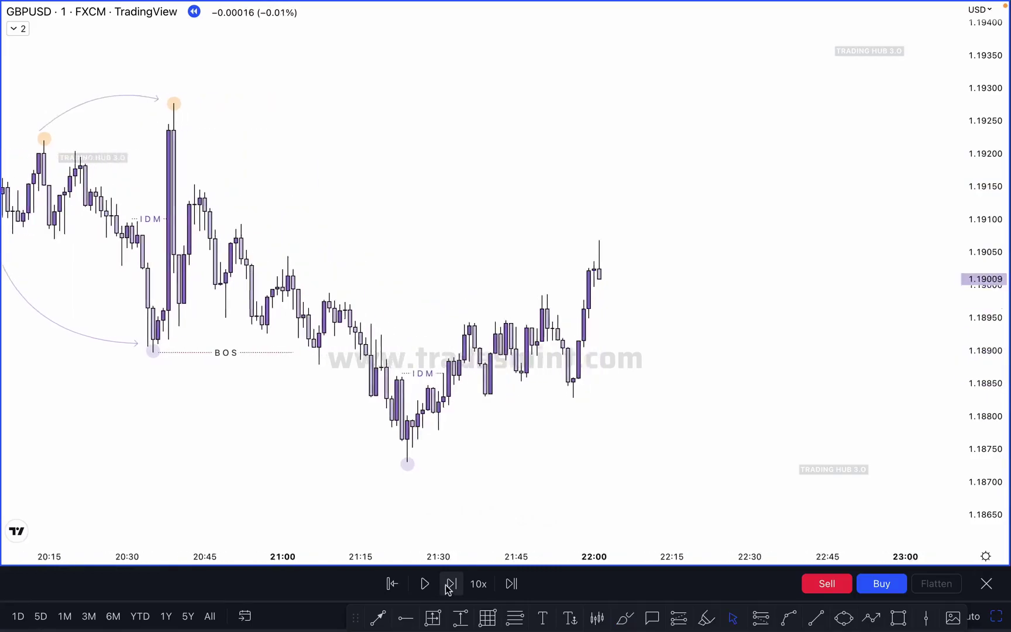
{"action": "left_click", "coordinate": [425, 584]}
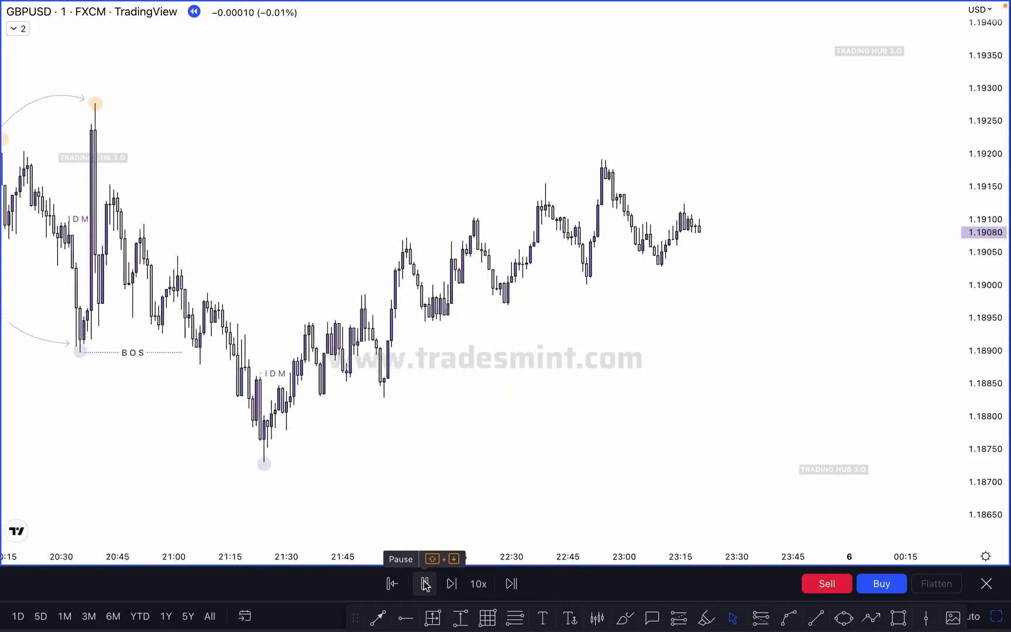
{"action": "left_click_drag", "start_coordinate": [403, 433], "coordinate": [542, 400]}
{"action": "left_click", "coordinate": [425, 583]}
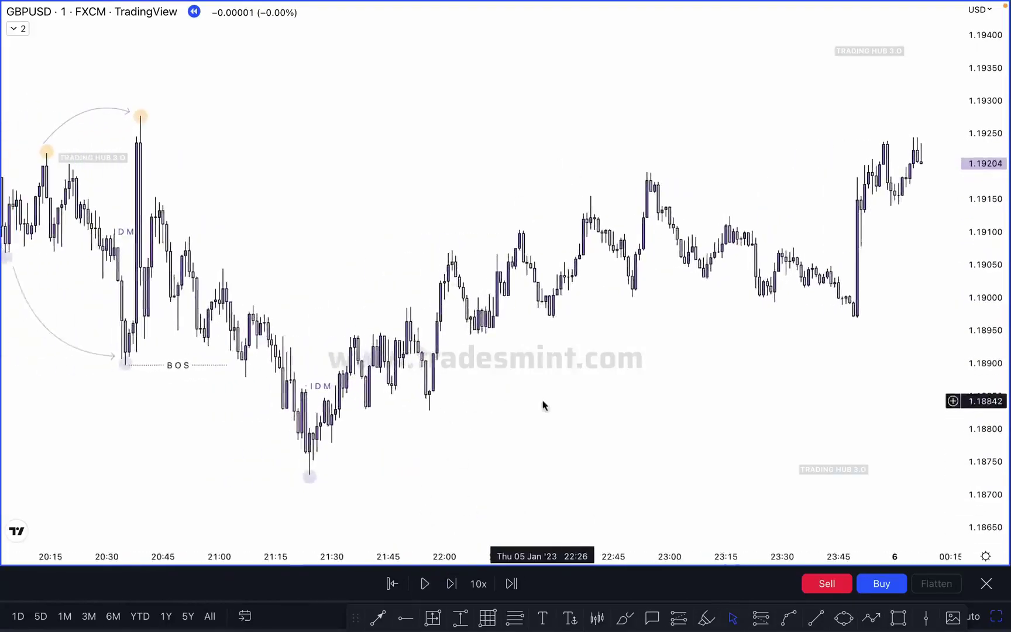
- Draw a horizontal dotted trend line from the 20:39 high at 1.19277 to about 00:00 on 6 January
{"action": "scroll", "coordinate": [566, 395], "scroll_direction": "down", "scroll_amount": 2}
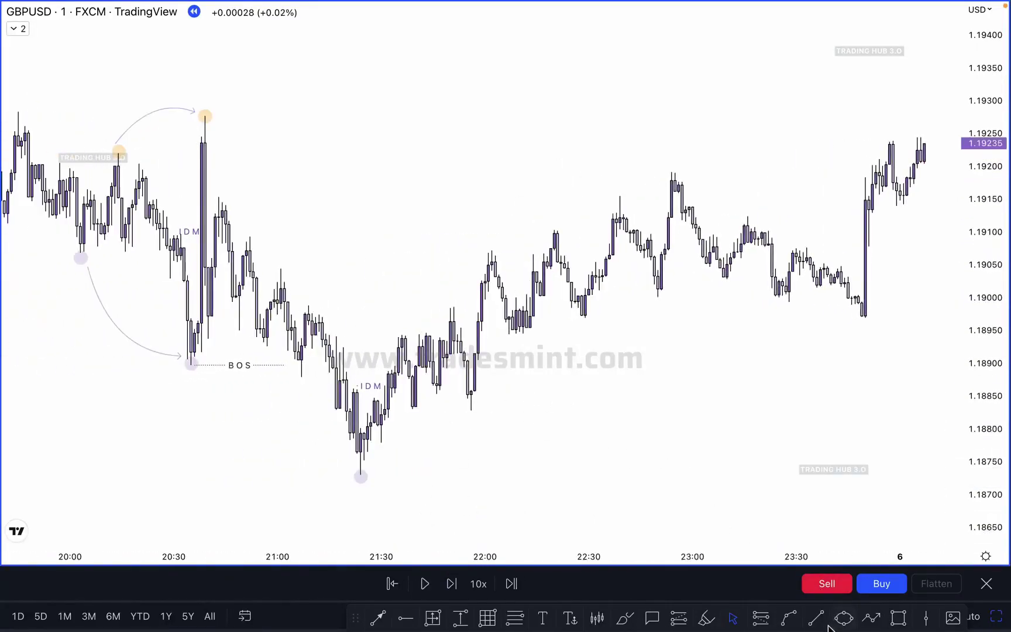
{"action": "key", "text": "alt+t"}
{"action": "left_click", "coordinate": [205, 115]}
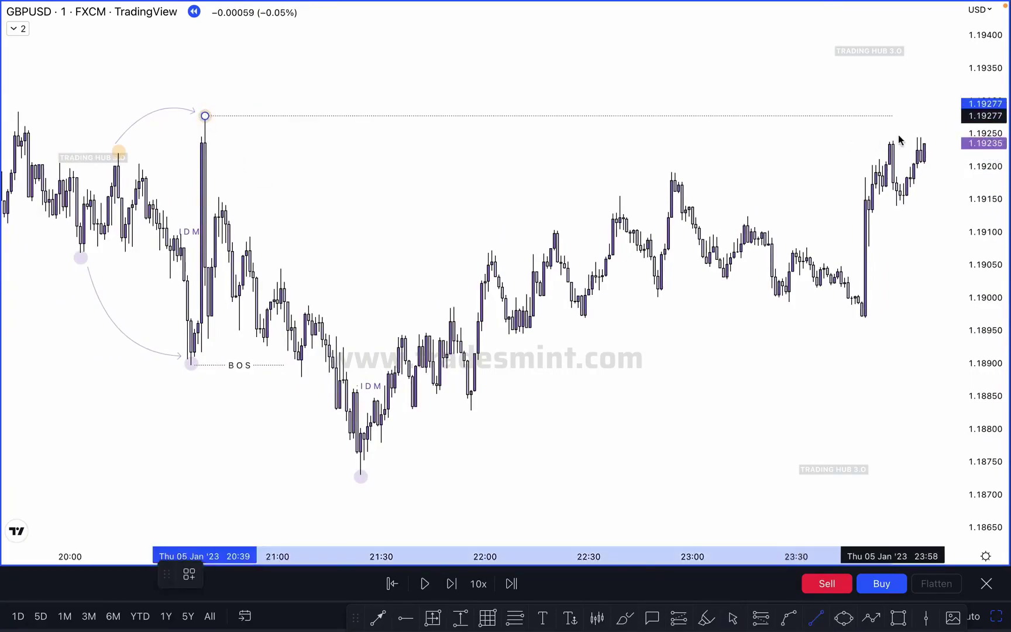
{"action": "left_click", "coordinate": [894, 136], "text": "shift"}
- Compress the price scale slightly and apply the CHoCH template to the dotted line at the 20:39 high
{"action": "left_click_drag", "start_coordinate": [771, 211], "coordinate": [635, 214]}
{"action": "scroll", "coordinate": [634, 214], "scroll_direction": "down", "scroll_amount": 2}
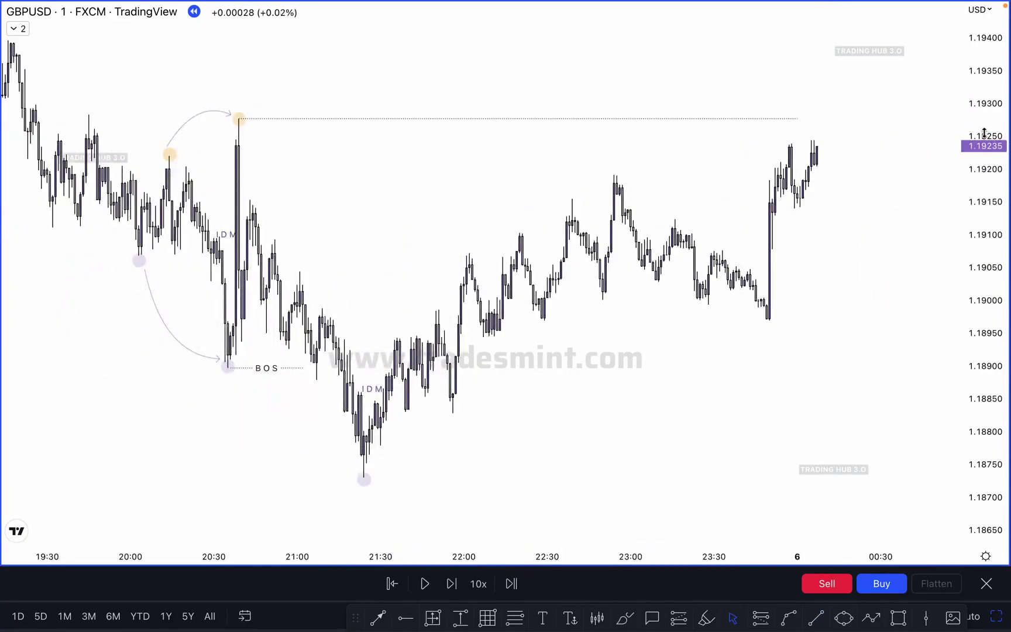
{"action": "left_click_drag", "start_coordinate": [984, 134], "coordinate": [984, 205]}
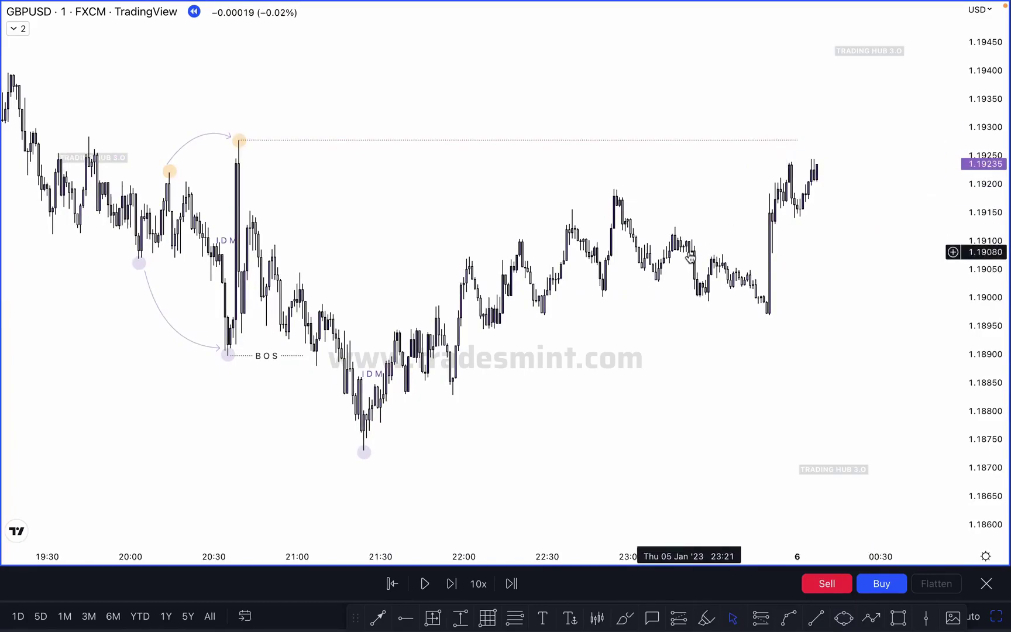
{"action": "left_click", "coordinate": [475, 141]}
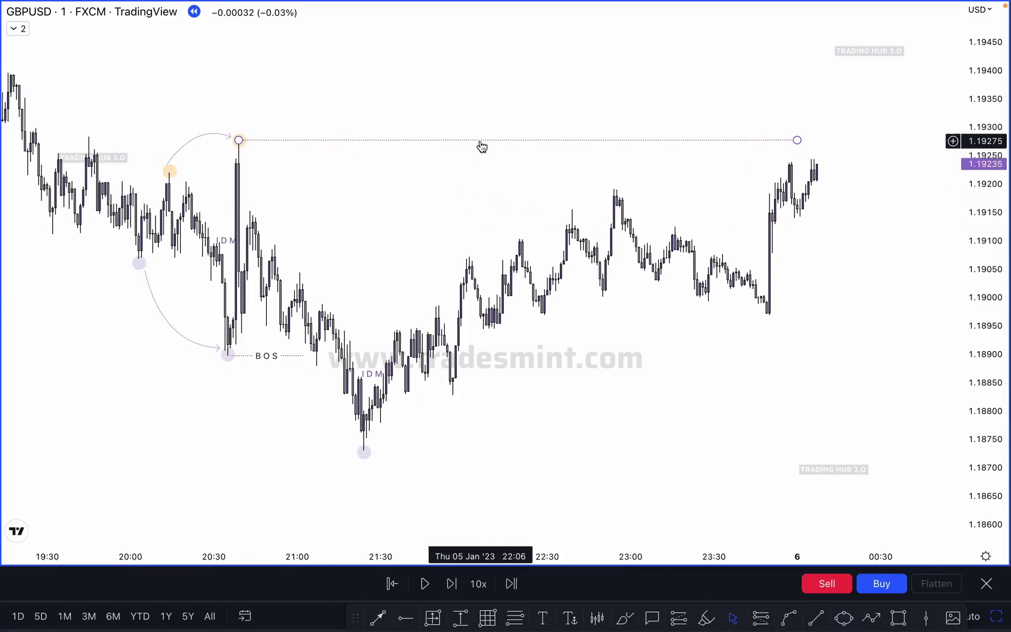
{"action": "left_click", "coordinate": [189, 574]}
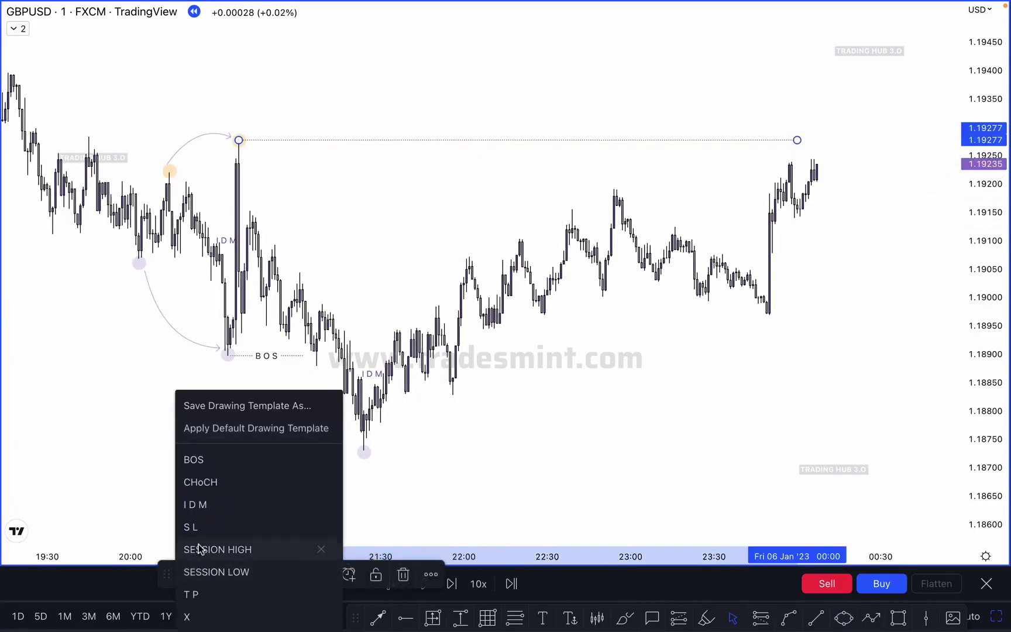
{"action": "left_click", "coordinate": [194, 481]}
{"action": "left_click", "coordinate": [372, 275]}
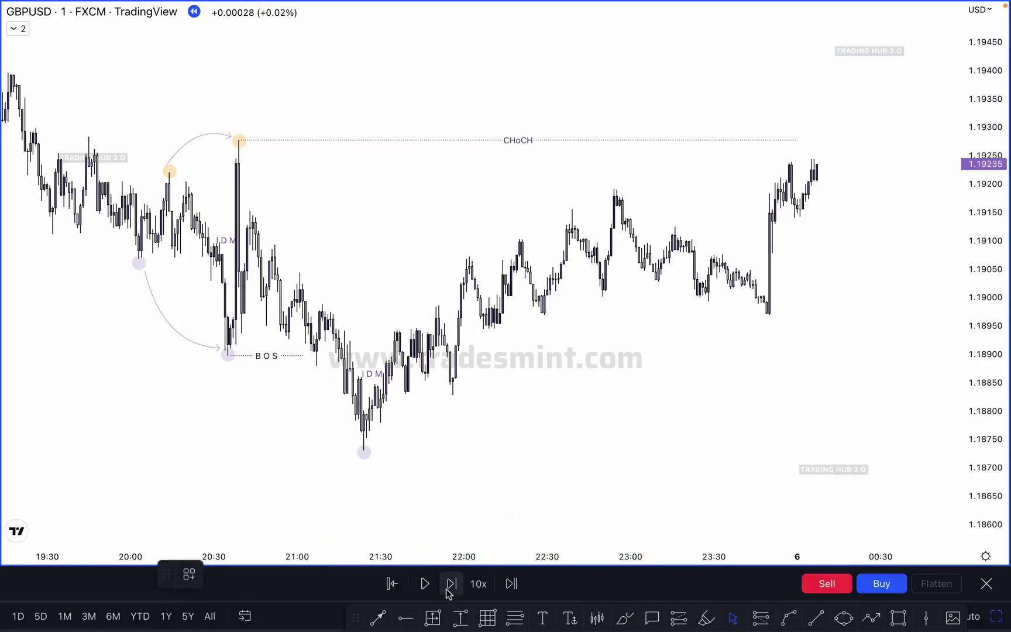
- Advance the replay to about 00:13 and extend the CHoCH line to the candle breaking it near 00:10
{"action": "left_click", "coordinate": [451, 583]}
{"action": "left_click", "coordinate": [781, 141]}
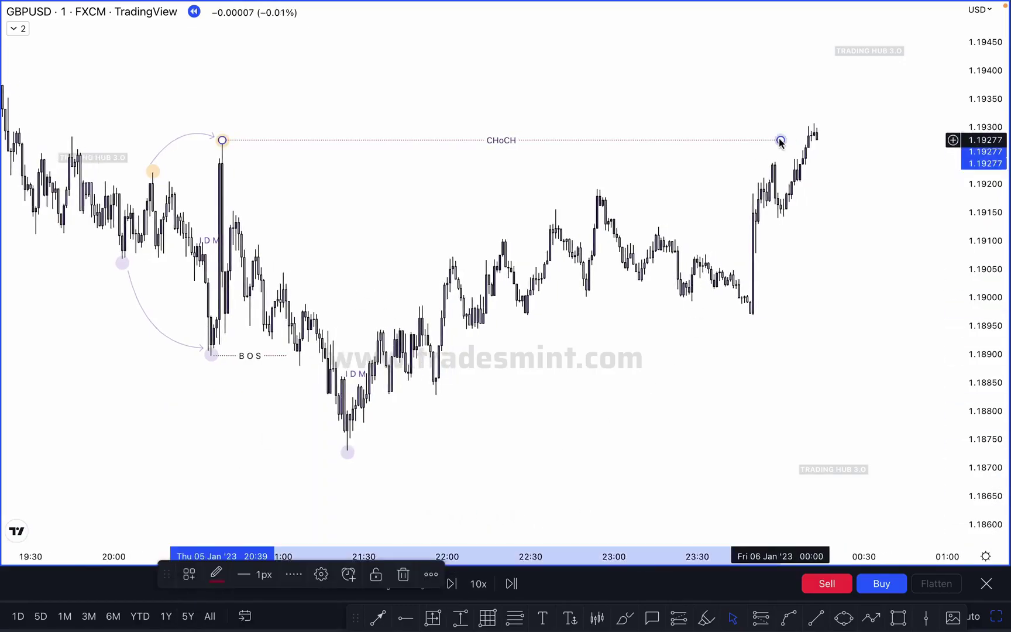
{"action": "left_click_drag", "start_coordinate": [781, 141], "coordinate": [808, 141]}
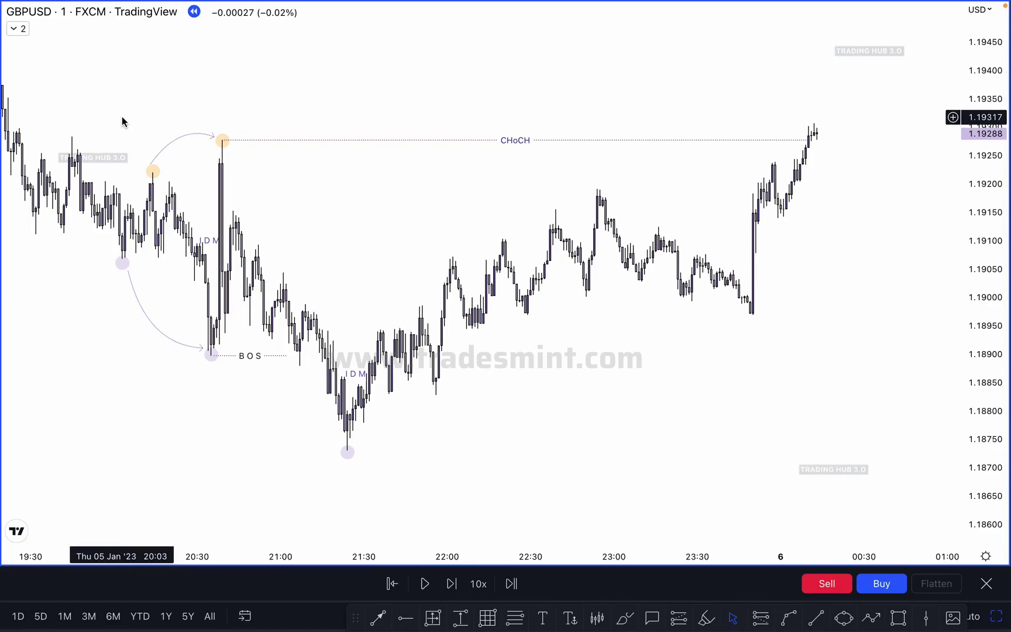
- Brush a line under the pullback low near 1.1914 and sketch a projected drop through it followed by a rally to about 1.1942
{"action": "scroll", "coordinate": [123, 117], "scroll_direction": "up", "scroll_amount": 1}
{"action": "left_click_drag", "start_coordinate": [384, 200], "coordinate": [370, 204]}
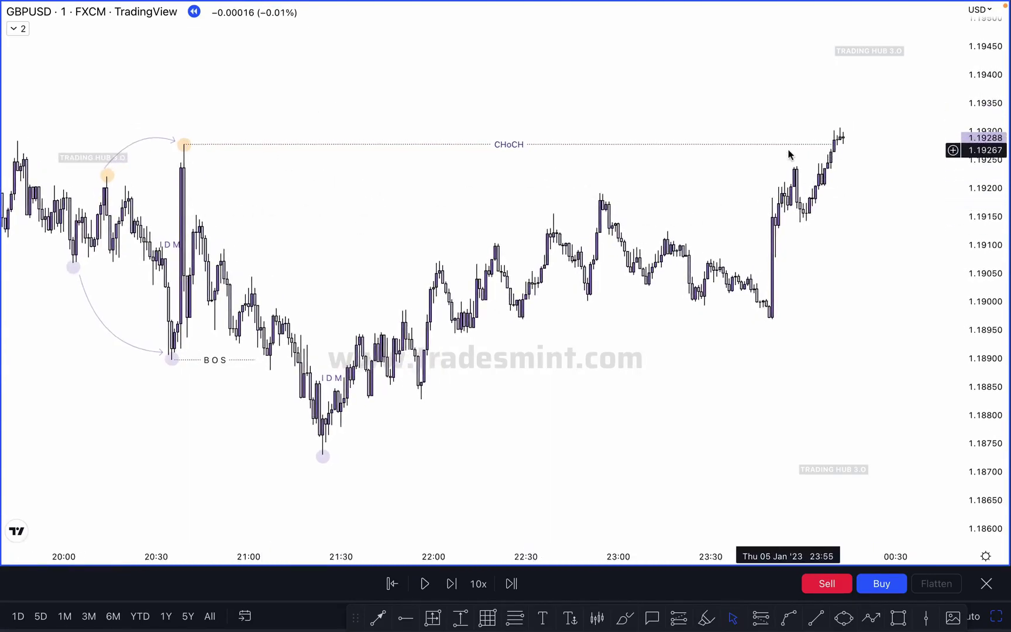
{"action": "scroll", "coordinate": [649, 197], "scroll_direction": "right", "scroll_amount": 1}
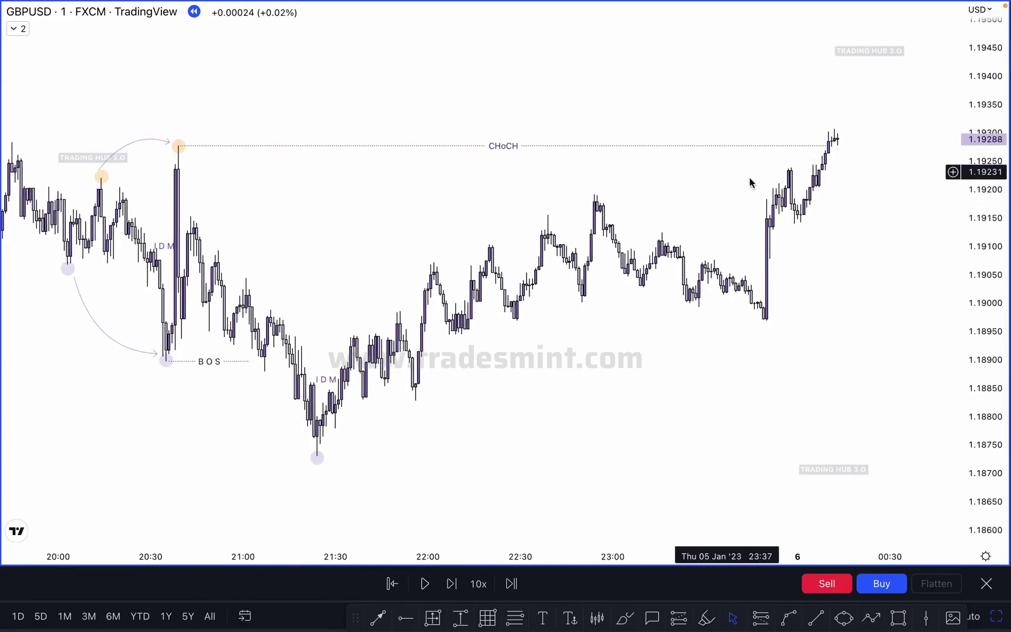
{"action": "left_click", "coordinate": [625, 617]}
{"action": "left_click_drag", "start_coordinate": [789, 224], "coordinate": [863, 223]}
{"action": "mouse_move", "coordinate": [842, 129]}
{"action": "left_mouse_down"}
{"action": "mouse_move", "coordinate": [885, 264]}
{"action": "mouse_move", "coordinate": [891, 64]}
{"action": "left_mouse_up"}
{"action": "left_click_drag", "start_coordinate": [838, 132], "coordinate": [830, 113]}
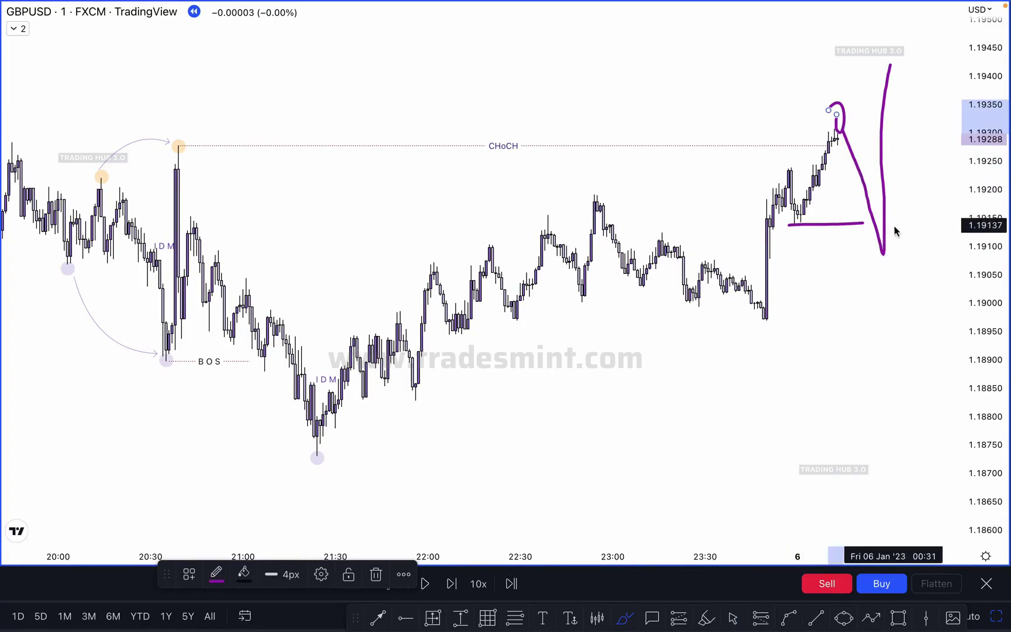
{"action": "left_click_drag", "start_coordinate": [881, 227], "coordinate": [884, 235]}
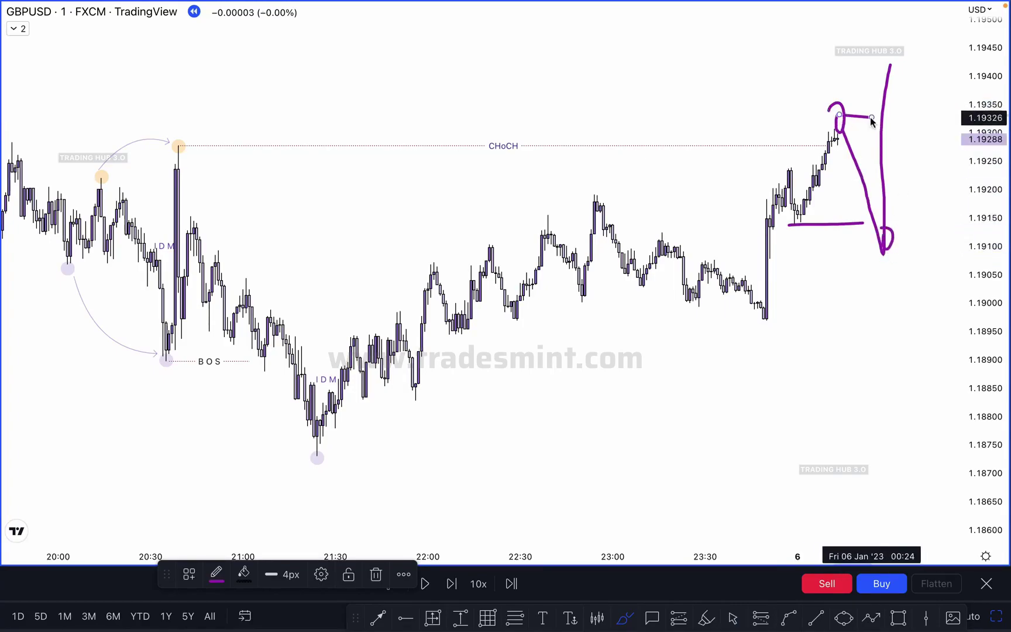
- Undo all brush strokes of the projected pullback and rally after the CHoCH
{"action": "key", "text": "ctrl+z"}
{"action": "key", "text": "ctrl+z"}
{"action": "key", "text": "ctrl+z"}
{"action": "key", "text": "ctrl+z"}
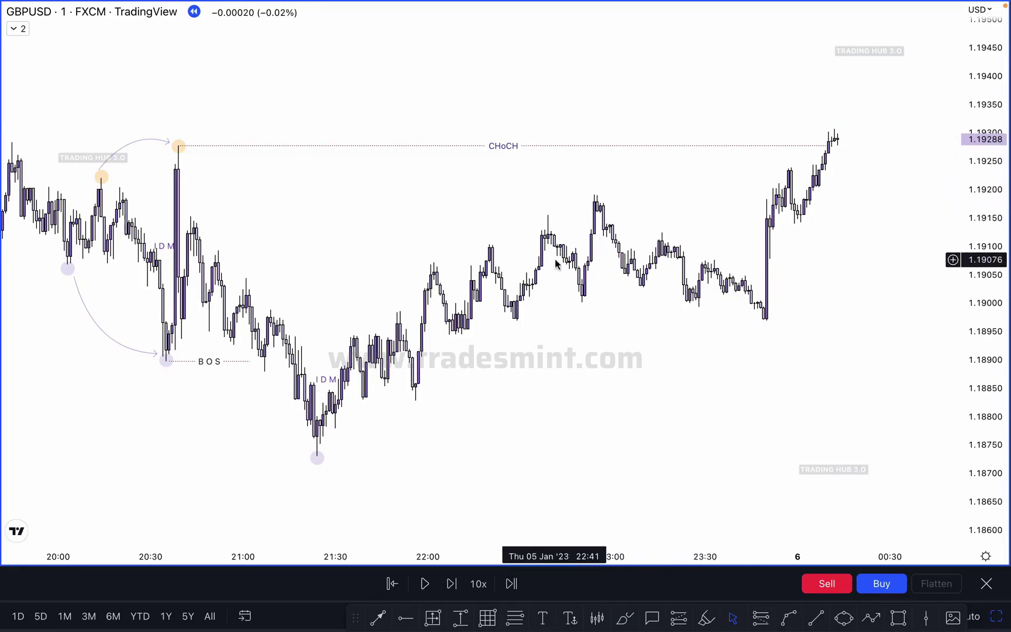
- Advance the replay candle by candle to about 00:43 on 6 January
{"action": "left_click", "coordinate": [453, 585]}
{"action": "left_click", "coordinate": [452, 584]}
{"action": "left_click", "coordinate": [451, 584]}
{"action": "left_click", "coordinate": [451, 585]}
{"action": "left_click", "coordinate": [451, 584]}
{"action": "left_click", "coordinate": [450, 584]}
{"action": "left_click", "coordinate": [450, 585]}
{"action": "left_click", "coordinate": [449, 584]}
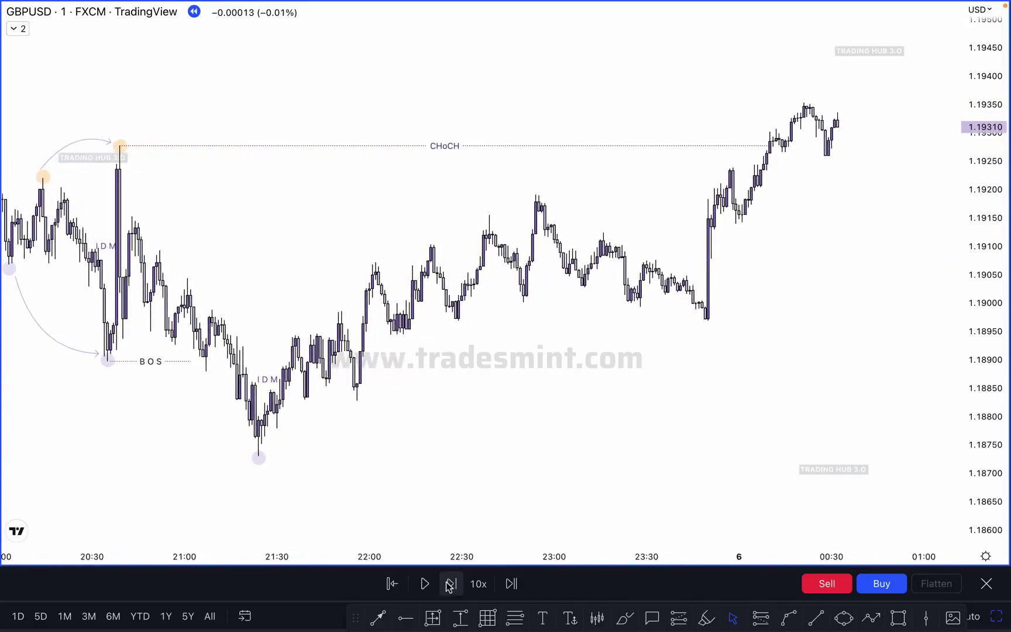
{"action": "left_click", "coordinate": [449, 585]}
{"action": "left_click", "coordinate": [449, 585]}
{"action": "left_click", "coordinate": [448, 586]}
{"action": "left_click", "coordinate": [448, 586]}
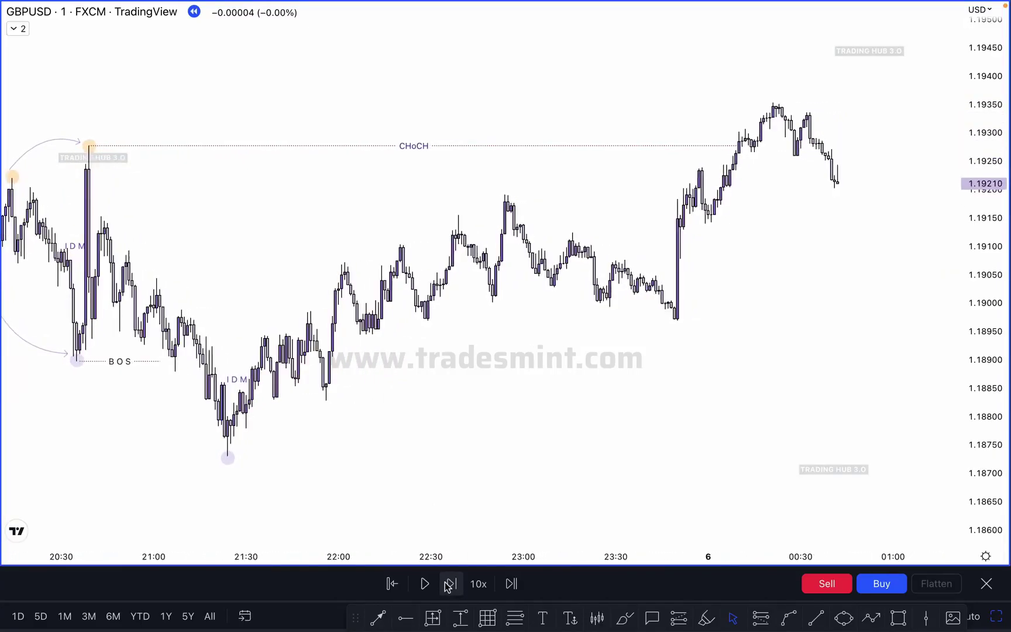
{"action": "left_click", "coordinate": [448, 586]}
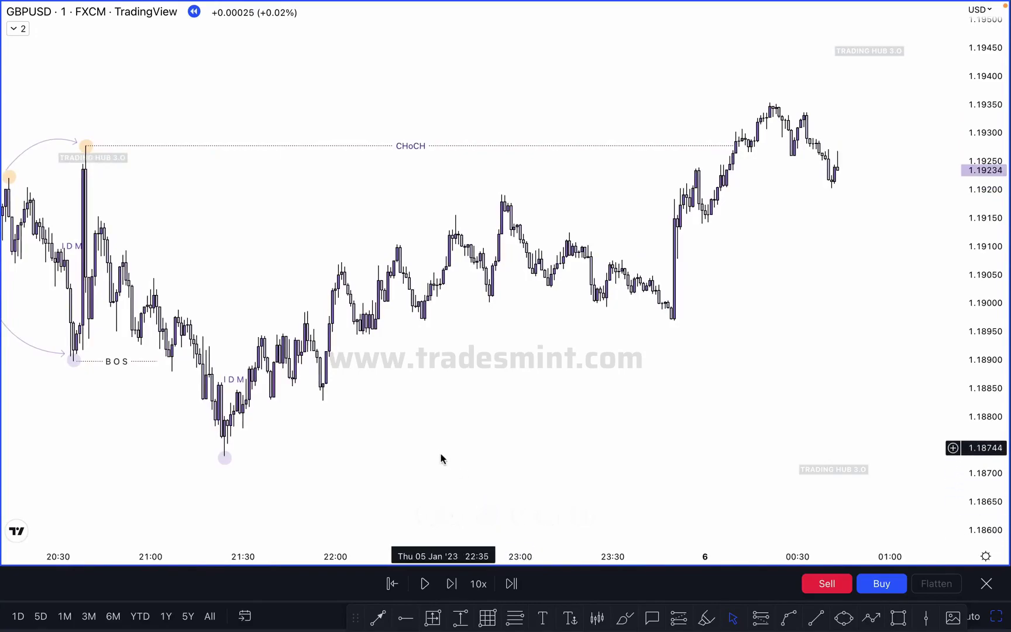
- Mark the high near 1.1935 at about 00:21 on 6 January with a highlighter dot
{"action": "left_click", "coordinate": [706, 618]}
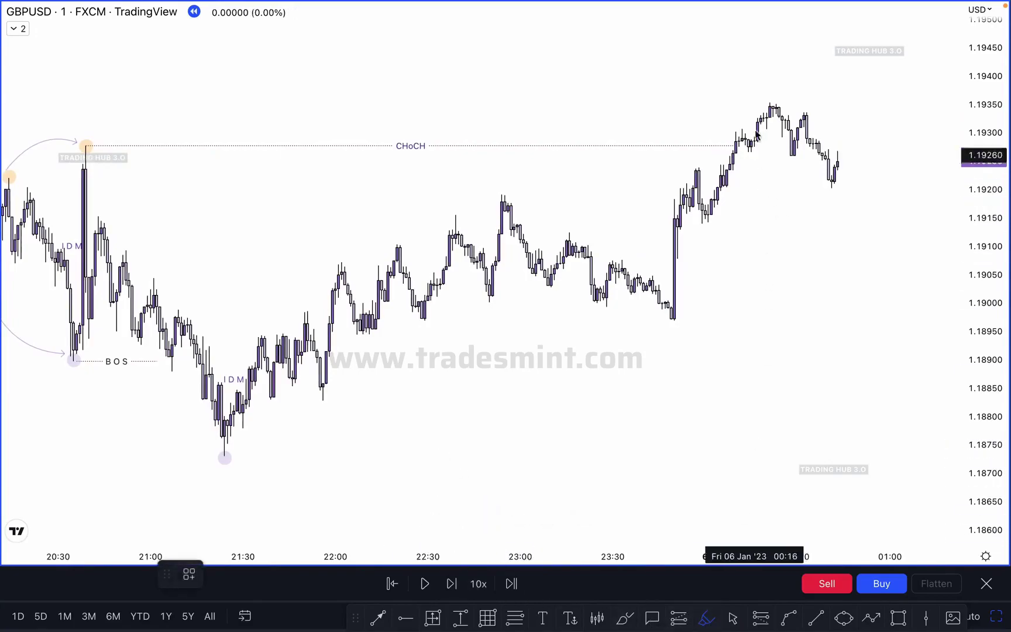
{"action": "left_click", "coordinate": [770, 101]}
{"action": "key", "text": "Escape"}
{"action": "left_click", "coordinate": [770, 257]}
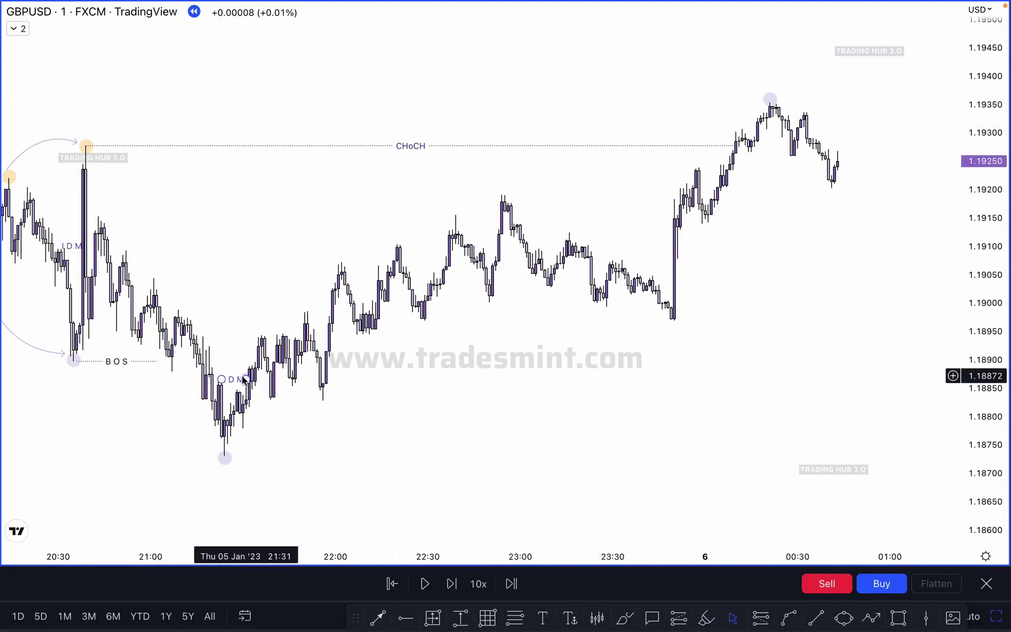
- Place a copy of the IDM label from the 21:23 low at the pullback low near 00:15 on 6 January
{"action": "mouse_move", "coordinate": [235, 384]}
{"action": "left_mouse_down"}
{"action": "mouse_move", "coordinate": [521, 351]}
{"action": "mouse_move", "coordinate": [726, 206]}
{"action": "mouse_move", "coordinate": [764, 159]}
{"action": "mouse_move", "coordinate": [789, 153]}
{"action": "left_mouse_up"}
{"action": "left_click", "coordinate": [764, 208]}
{"action": "scroll", "coordinate": [763, 210], "scroll_direction": "down", "scroll_amount": 1}
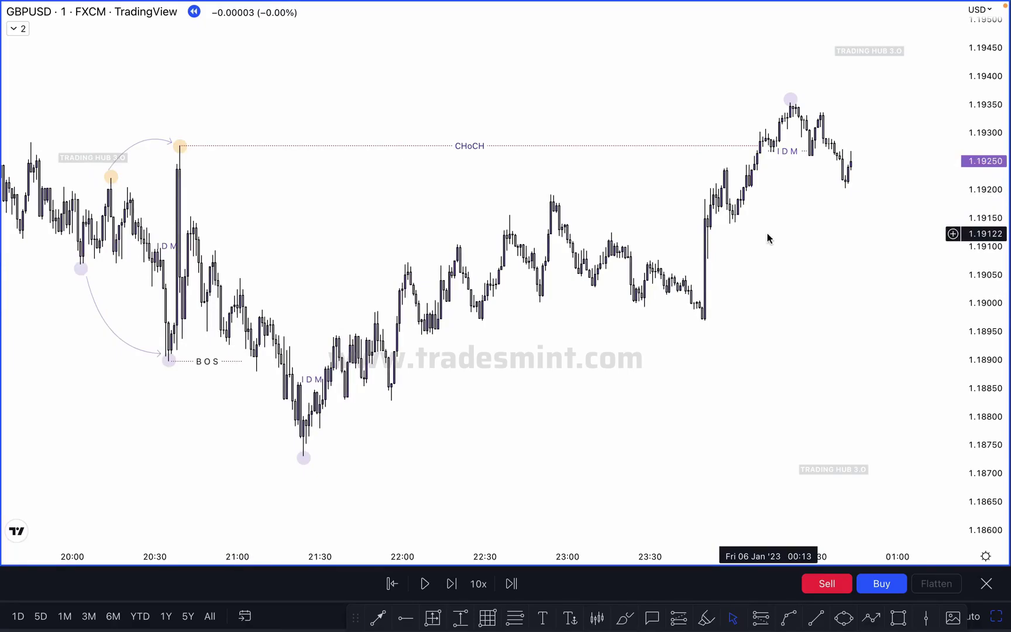
- Brush roughly horizontal strokes across the minor internal highs and lows between about 21:40 and 23:15
{"action": "scroll", "coordinate": [478, 189], "scroll_direction": "up", "scroll_amount": 2}
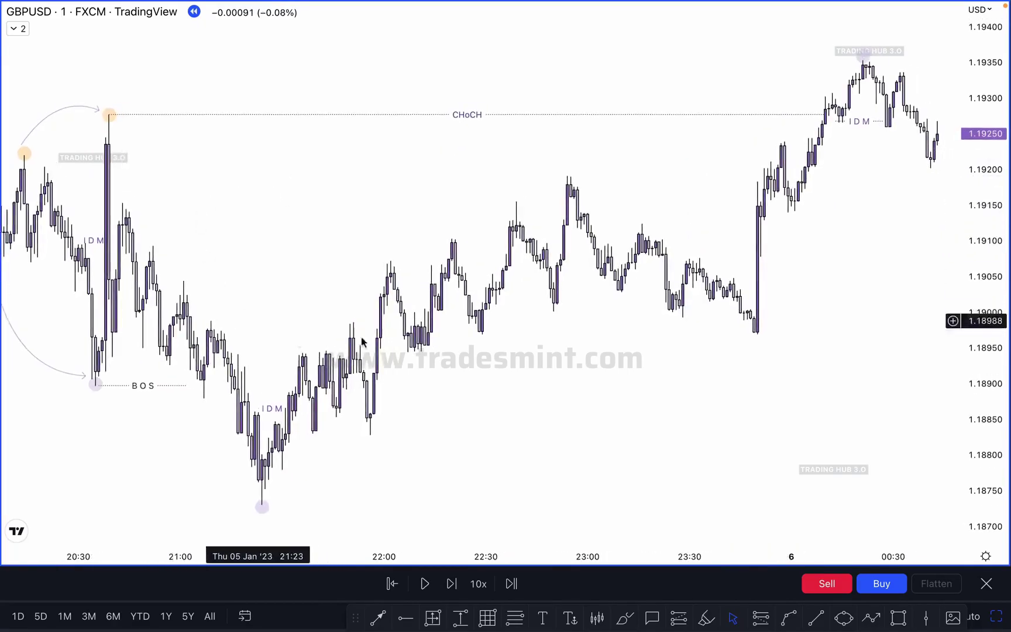
{"action": "left_click", "coordinate": [625, 617]}
{"action": "left_click_drag", "start_coordinate": [405, 346], "coordinate": [312, 352]}
{"action": "left_click_drag", "start_coordinate": [332, 299], "coordinate": [500, 264]}
{"action": "left_click_drag", "start_coordinate": [400, 253], "coordinate": [562, 229]}
{"action": "left_click_drag", "start_coordinate": [451, 219], "coordinate": [612, 218]}
{"action": "left_click_drag", "start_coordinate": [504, 290], "coordinate": [633, 297]}
{"action": "left_click_drag", "start_coordinate": [500, 321], "coordinate": [620, 316]}
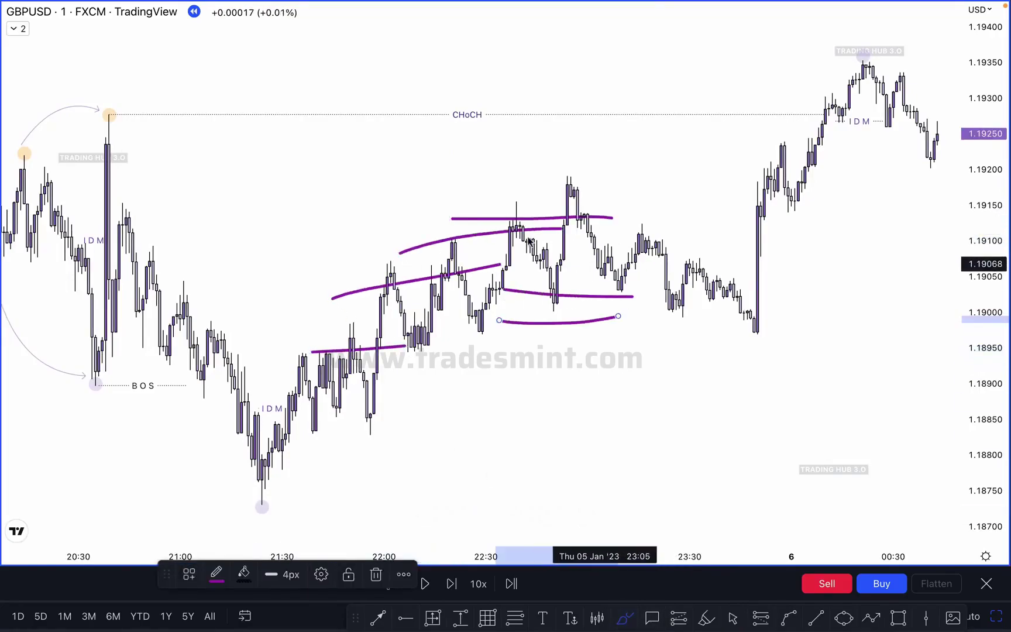
- Brush a wavy path and more short strokes over the internal swings, and circle the range from about 21:50 to 23:40
{"action": "left_click_drag", "start_coordinate": [350, 237], "coordinate": [361, 322]}
{"action": "mouse_move", "coordinate": [393, 226]}
{"action": "left_mouse_down"}
{"action": "mouse_move", "coordinate": [627, 284]}
{"action": "mouse_move", "coordinate": [633, 266]}
{"action": "left_mouse_up"}
{"action": "left_click_drag", "start_coordinate": [514, 200], "coordinate": [554, 199]}
{"action": "left_click_drag", "start_coordinate": [509, 232], "coordinate": [606, 233]}
{"action": "left_click_drag", "start_coordinate": [525, 268], "coordinate": [610, 268]}
{"action": "left_click_drag", "start_coordinate": [475, 257], "coordinate": [551, 230]}
{"action": "left_click_drag", "start_coordinate": [530, 177], "coordinate": [629, 193]}
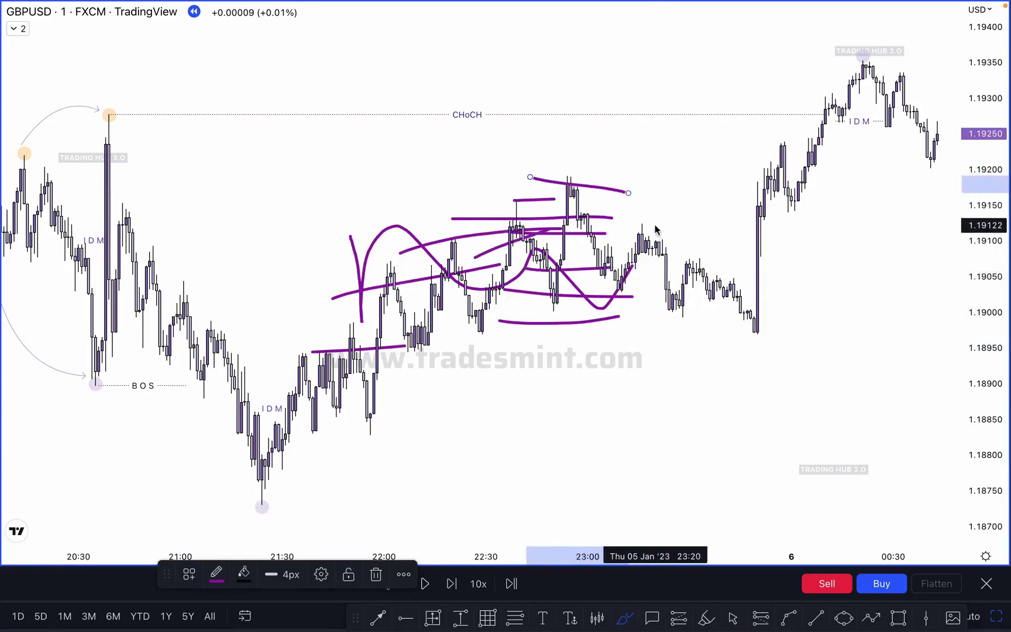
{"action": "mouse_move", "coordinate": [482, 175]}
{"action": "left_mouse_down"}
{"action": "mouse_move", "coordinate": [387, 210]}
{"action": "mouse_move", "coordinate": [717, 275]}
{"action": "mouse_move", "coordinate": [519, 165]}
{"action": "left_mouse_up"}
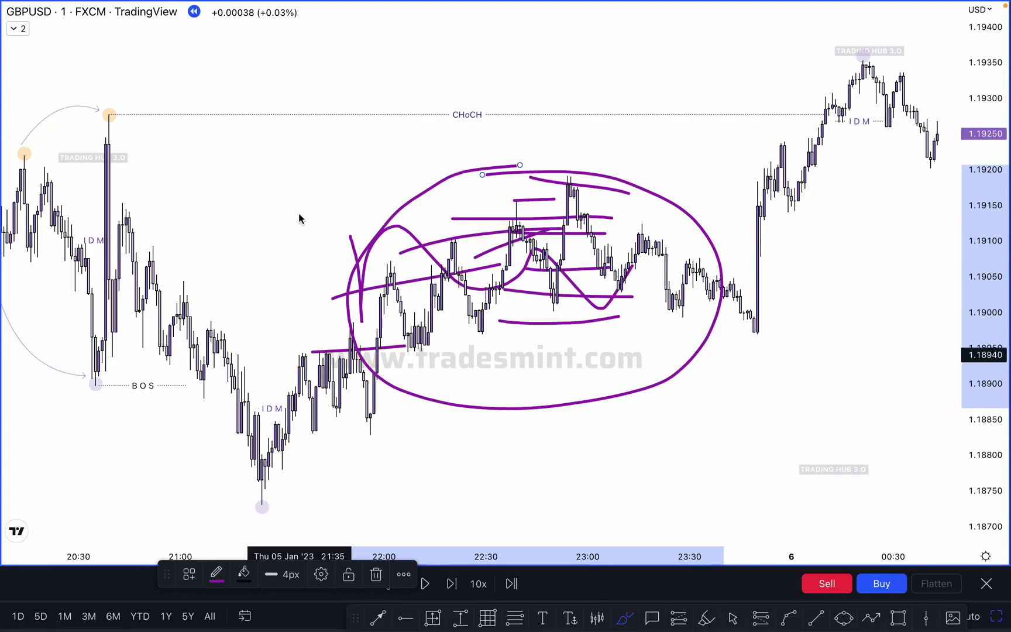
- Undo all brush strokes over the internal swings between 21:40 and 23:40
{"action": "key", "text": "ctrl+z"}
{"action": "key", "text": "ctrl+z"}
{"action": "key", "text": "ctrl+z"}
{"action": "key", "text": "ctrl+z"}
{"action": "key", "text": "ctrl+z"}
{"action": "key", "text": "ctrl+z"}
{"action": "key", "text": "ctrl+z"}
{"action": "key", "text": "ctrl+z"}
{"action": "key", "text": "ctrl+z"}
{"action": "key", "text": "ctrl+z"}
{"action": "key", "text": "ctrl+z"}
{"action": "key", "text": "ctrl+z"}
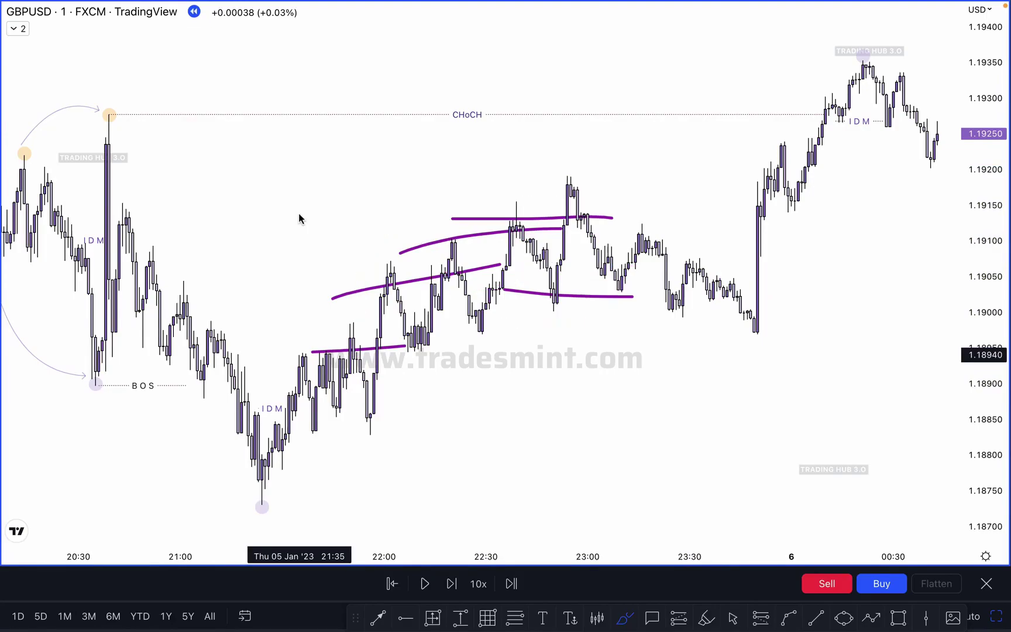
{"action": "key", "text": "ctrl+z"}
{"action": "key", "text": "ctrl+z"}
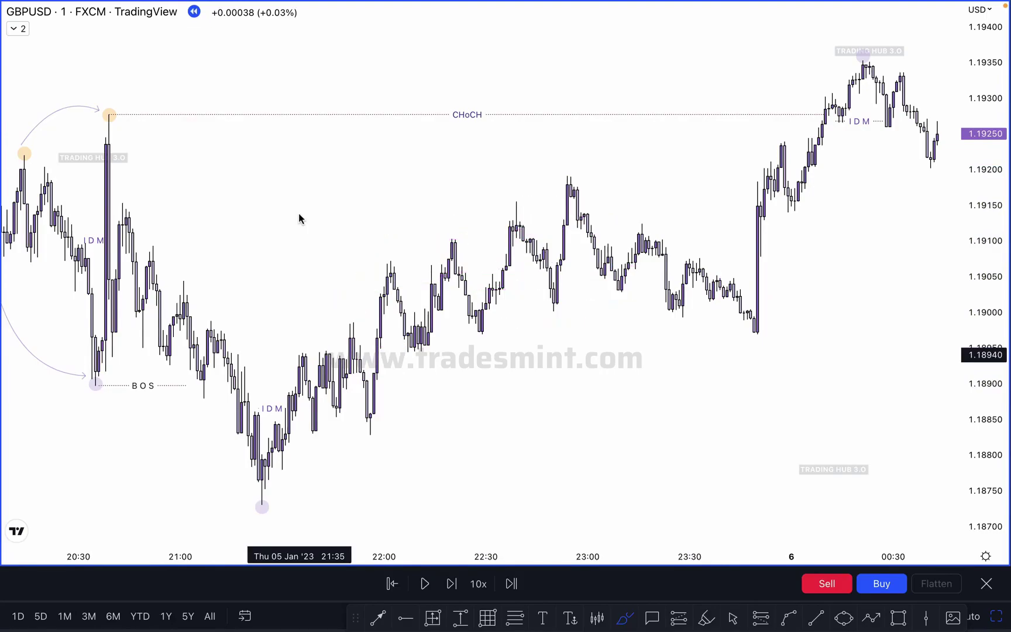